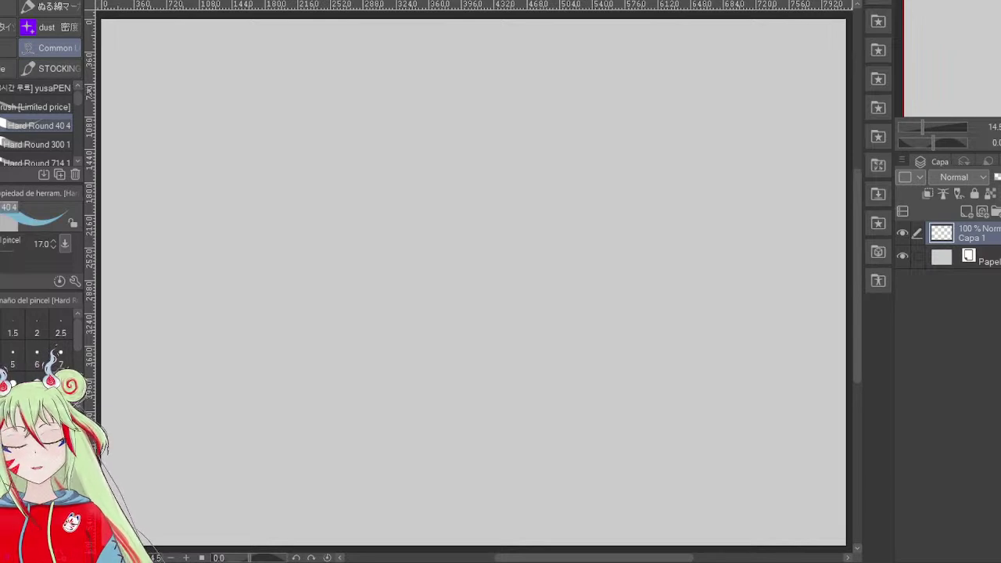
pyautogui.press('b')
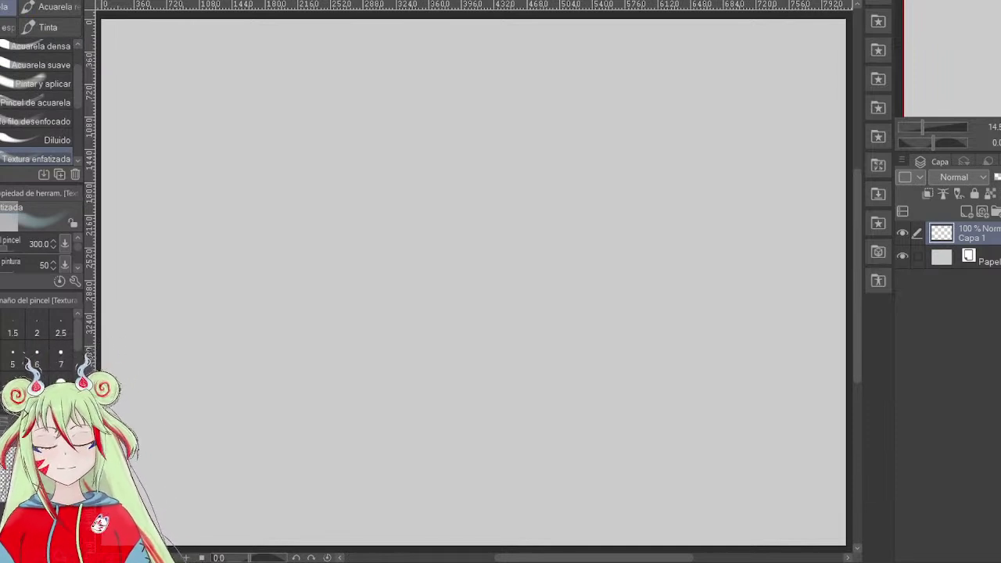
pyautogui.scroll(-5, 78, 121)
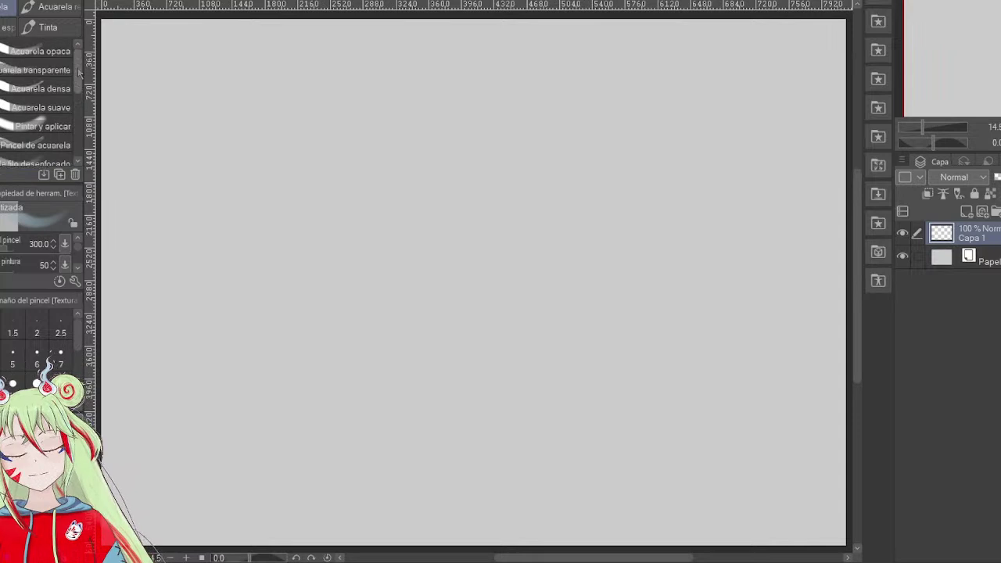
pyautogui.scroll(2, 80, 133)
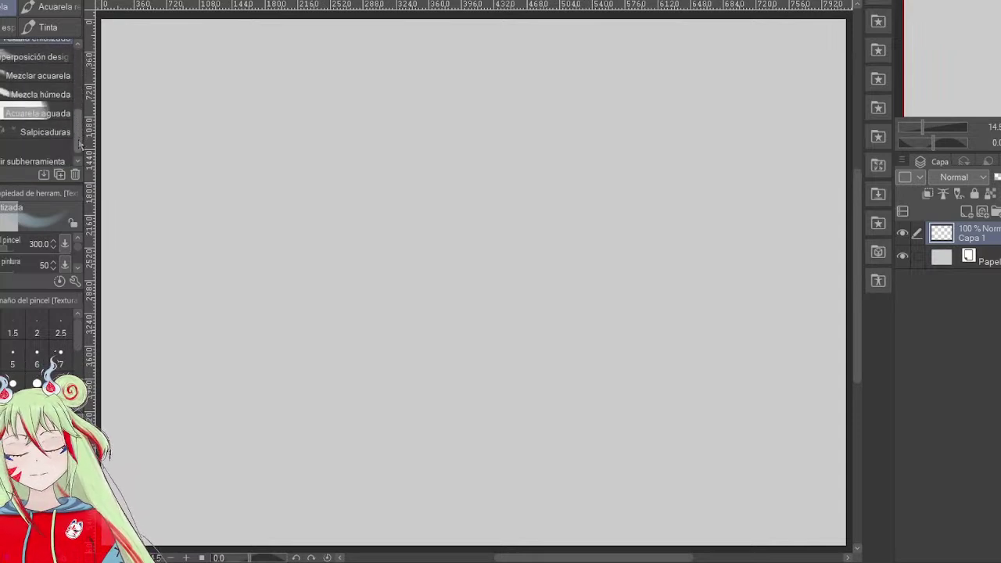
pyautogui.scroll(5, 81, 121)
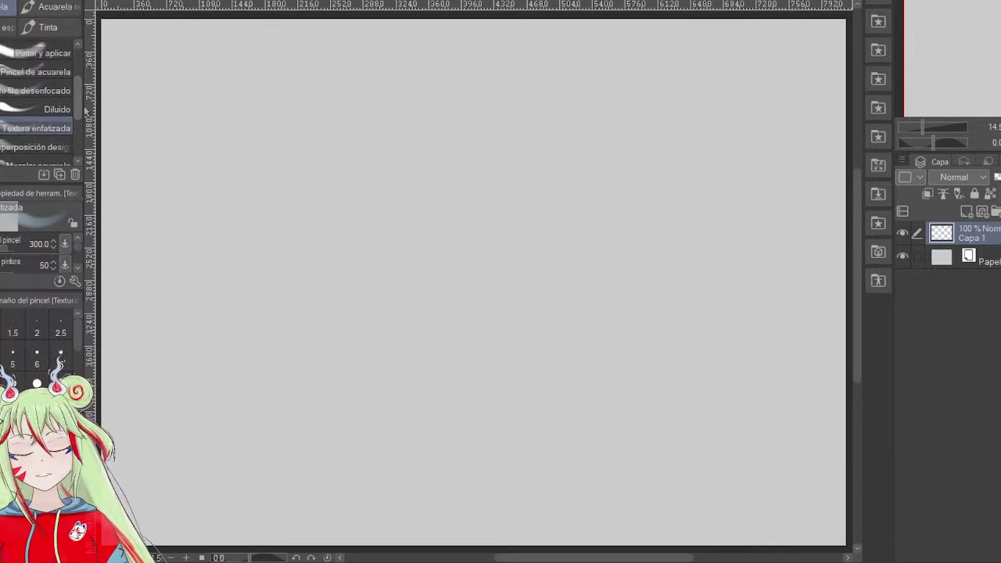
pyautogui.scroll(-4, 47, 102)
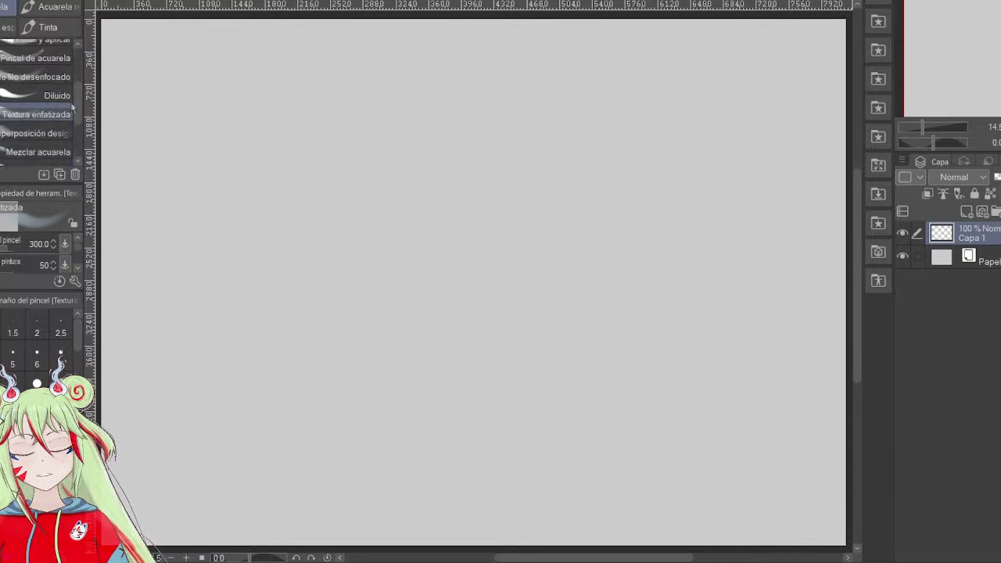
# - Choose the Froggy pencil pen and sketch a round head in the upper-left part of the canvas
pyautogui.press('p')
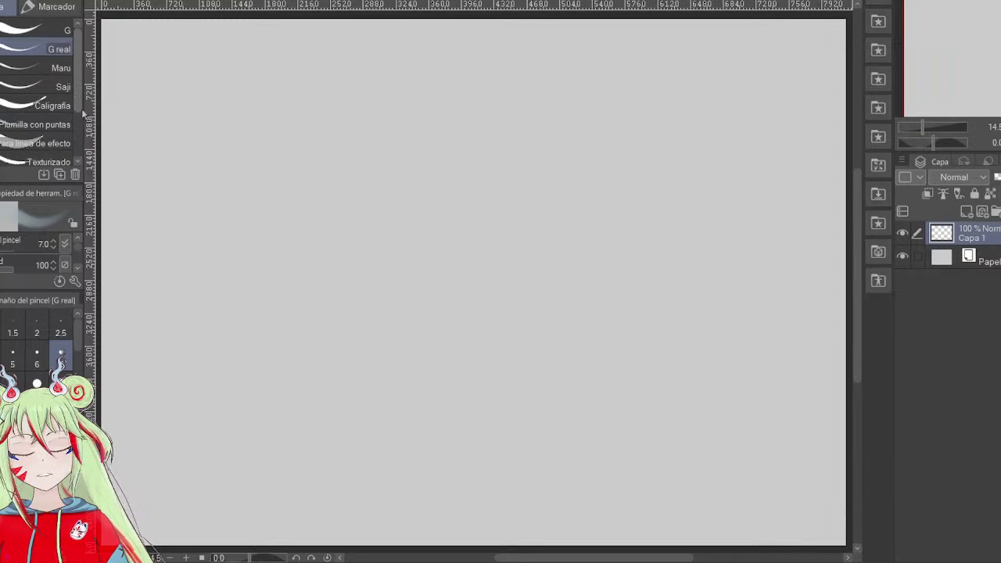
pyautogui.scroll(-4, 83, 116)
pyautogui.click(76, 108)
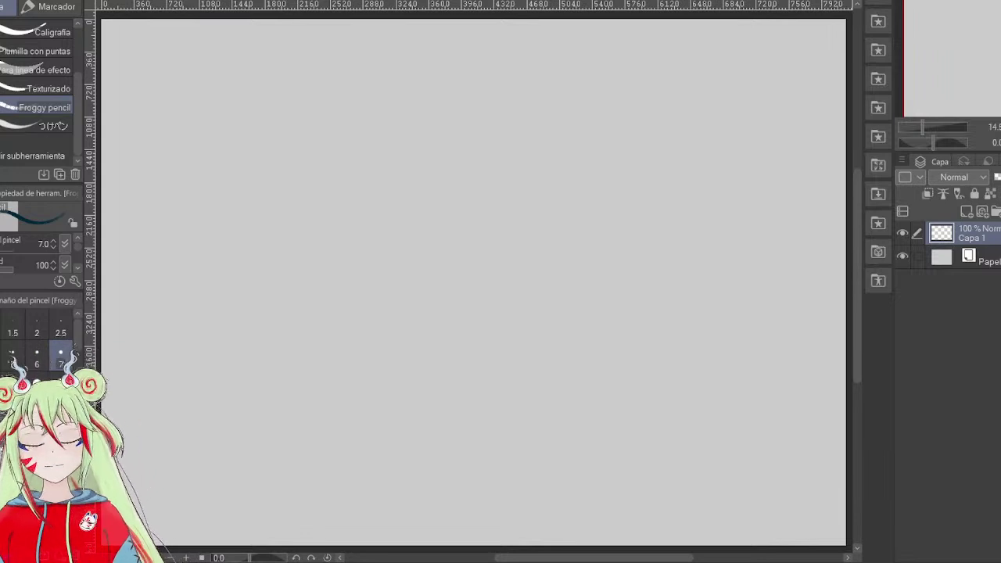
pyautogui.moveTo(284, 98)
pyautogui.mouseDown()
pyautogui.moveTo(268, 101)
pyautogui.moveTo(263, 159)
pyautogui.moveTo(281, 136)
pyautogui.mouseUp()
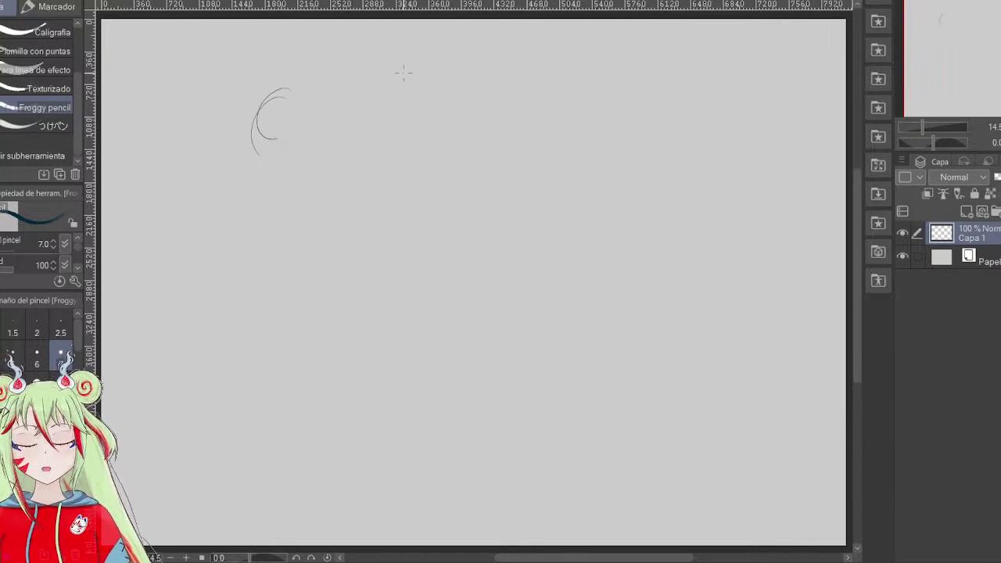
pyautogui.moveTo(291, 92)
pyautogui.mouseDown()
pyautogui.moveTo(298, 157)
pyautogui.moveTo(253, 159)
pyautogui.moveTo(240, 122)
pyautogui.moveTo(274, 86)
pyautogui.moveTo(253, 98)
pyautogui.mouseUp()
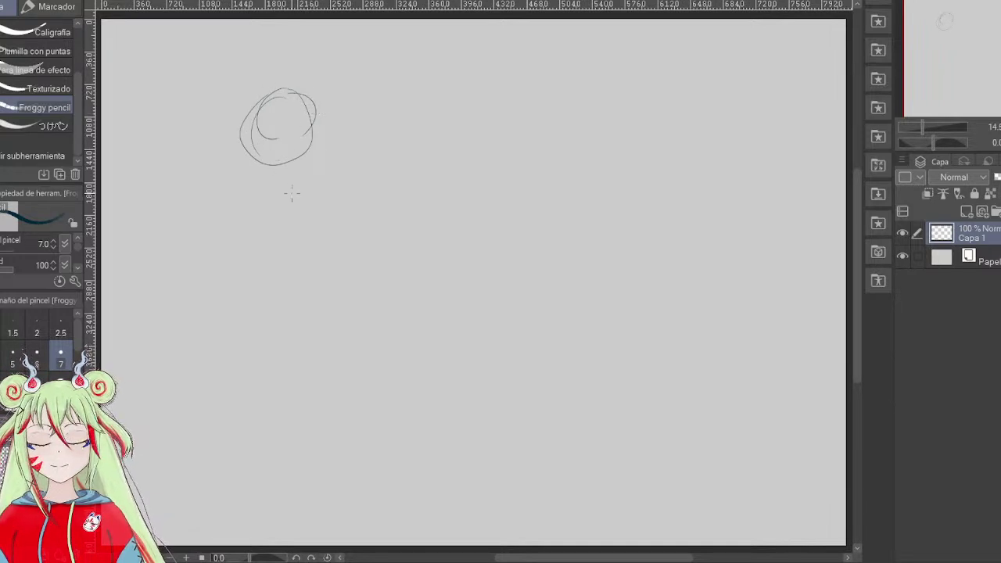
# - Sketch a flared, dress-shaped body below the head, with slanted sides and a curved hem
pyautogui.moveTo(266, 166); pyautogui.dragTo(249, 226)
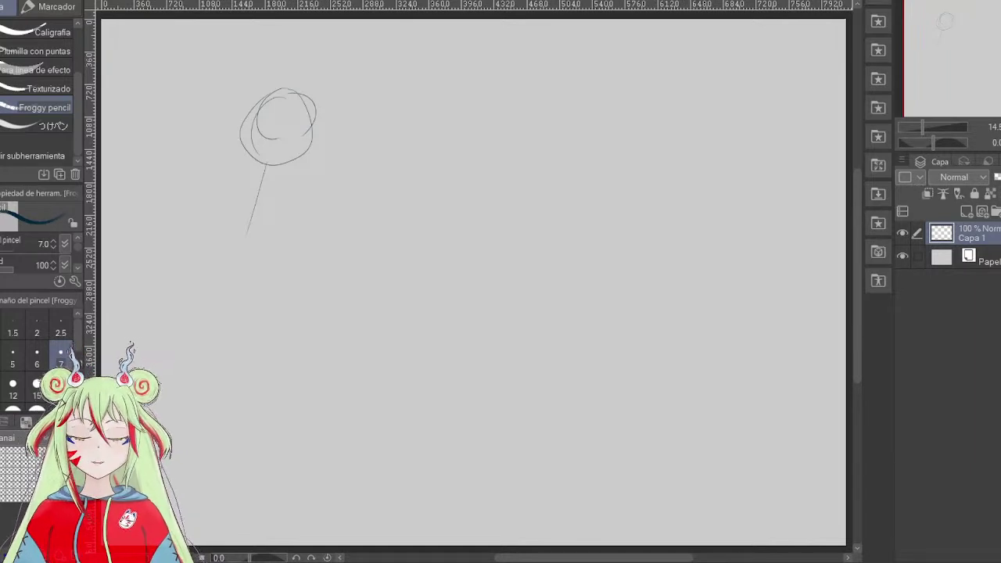
pyautogui.moveTo(288, 162); pyautogui.dragTo(307, 223)
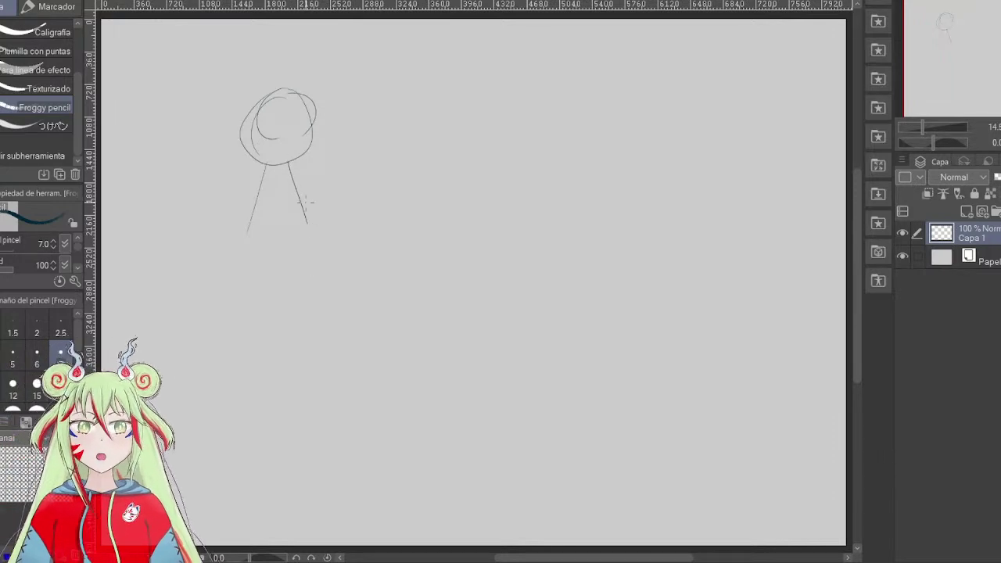
pyautogui.moveTo(305, 216)
pyautogui.mouseDown()
pyautogui.moveTo(311, 263)
pyautogui.moveTo(305, 251)
pyautogui.moveTo(230, 251)
pyautogui.mouseUp()
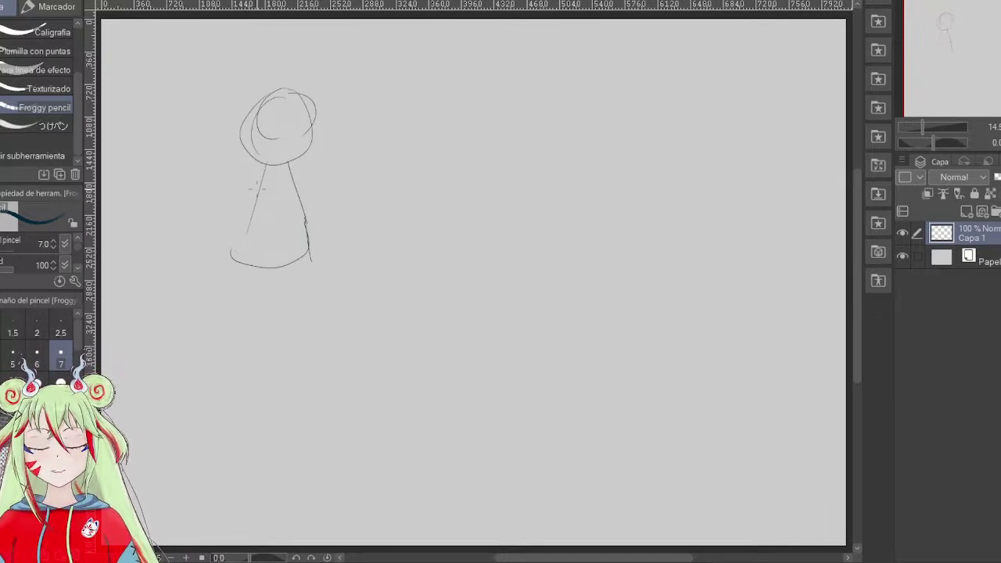
pyautogui.moveTo(264, 163); pyautogui.dragTo(244, 229)
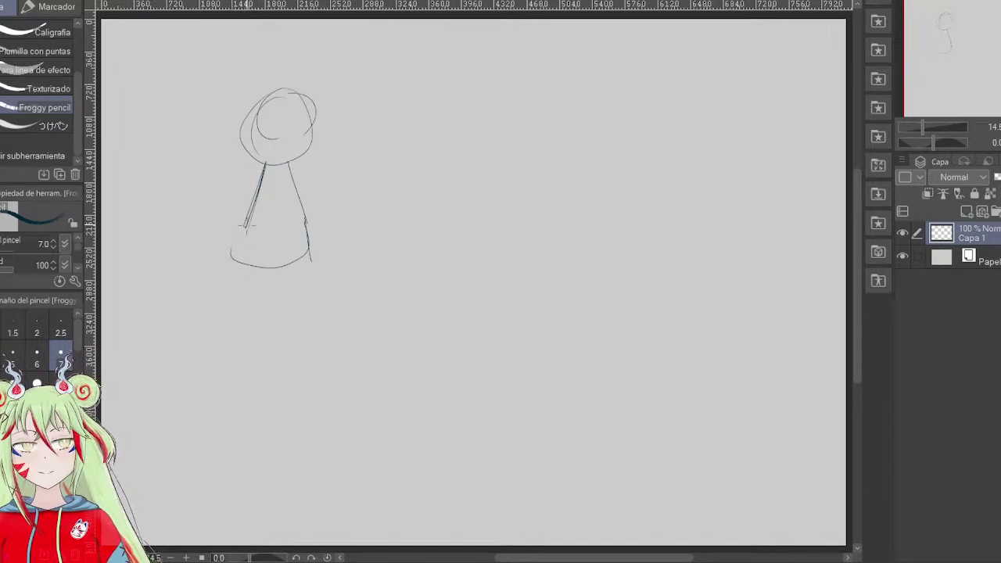
pyautogui.moveTo(244, 224); pyautogui.dragTo(235, 256)
pyautogui.moveTo(244, 224)
pyautogui.mouseDown()
pyautogui.moveTo(237, 244)
pyautogui.moveTo(303, 248)
pyautogui.mouseUp()
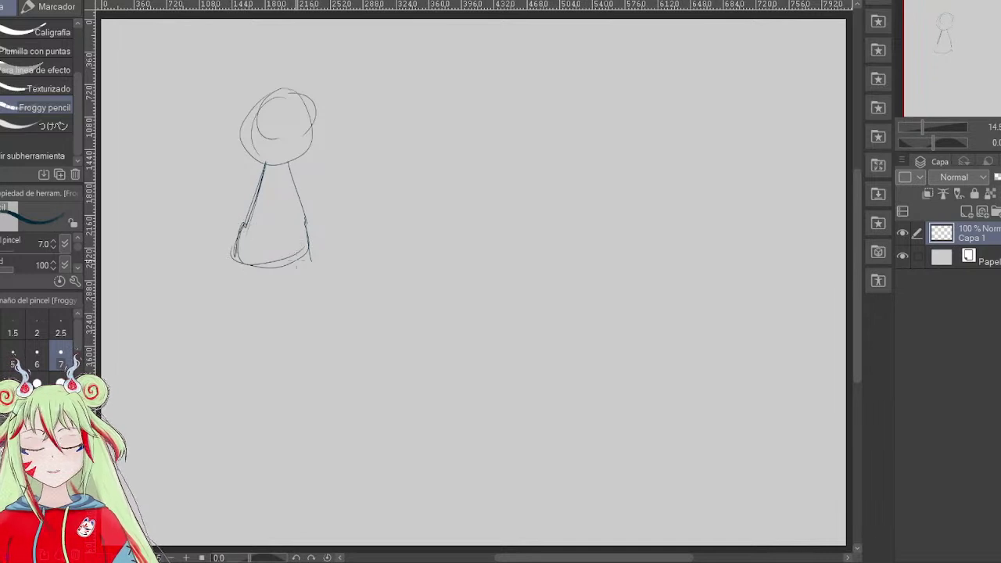
# - Sketch single-line arms and legs on the figure, and reinforce the lower contour of the dress
pyautogui.moveTo(256, 164); pyautogui.dragTo(216, 219)
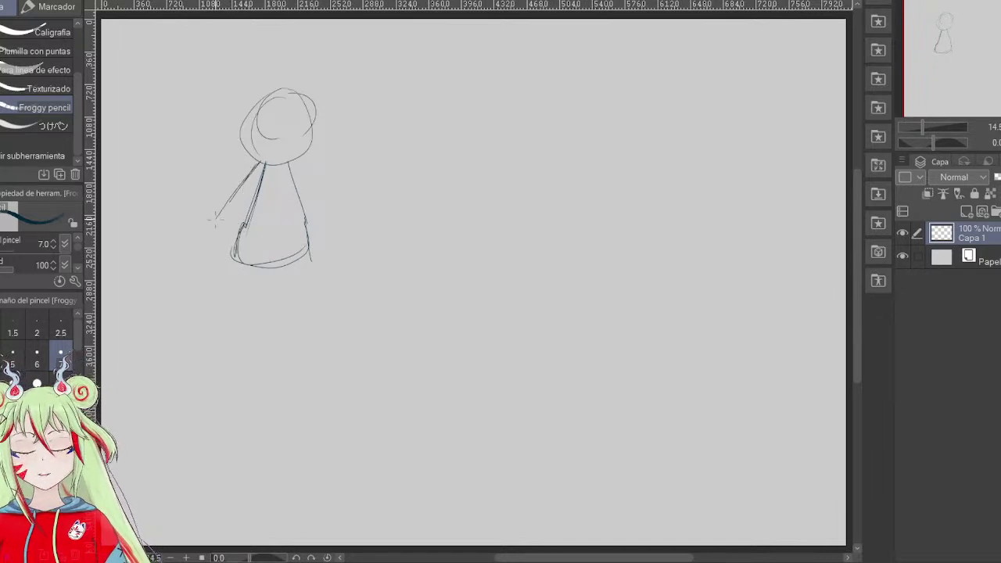
pyautogui.moveTo(291, 163); pyautogui.dragTo(323, 219)
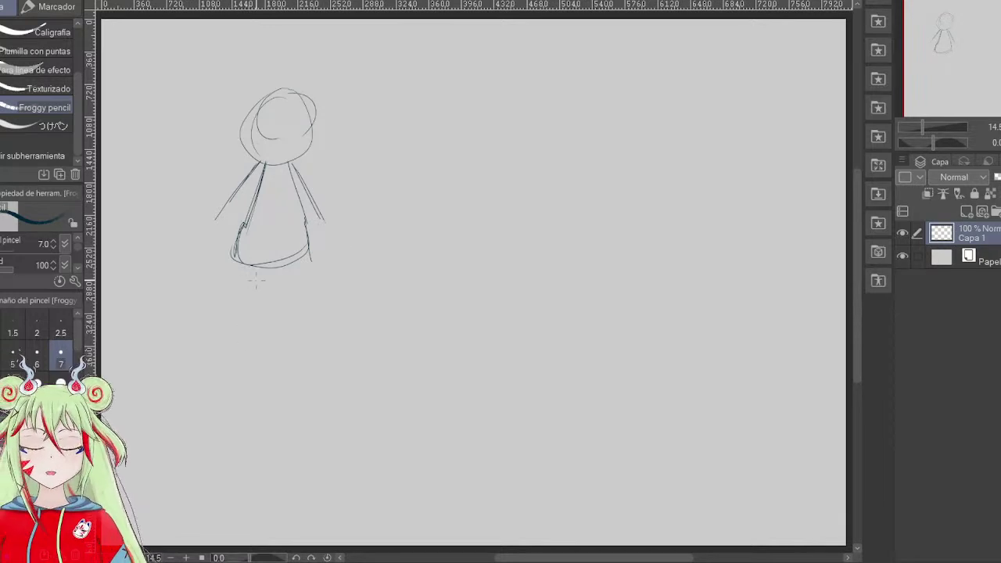
pyautogui.moveTo(291, 264); pyautogui.dragTo(295, 330)
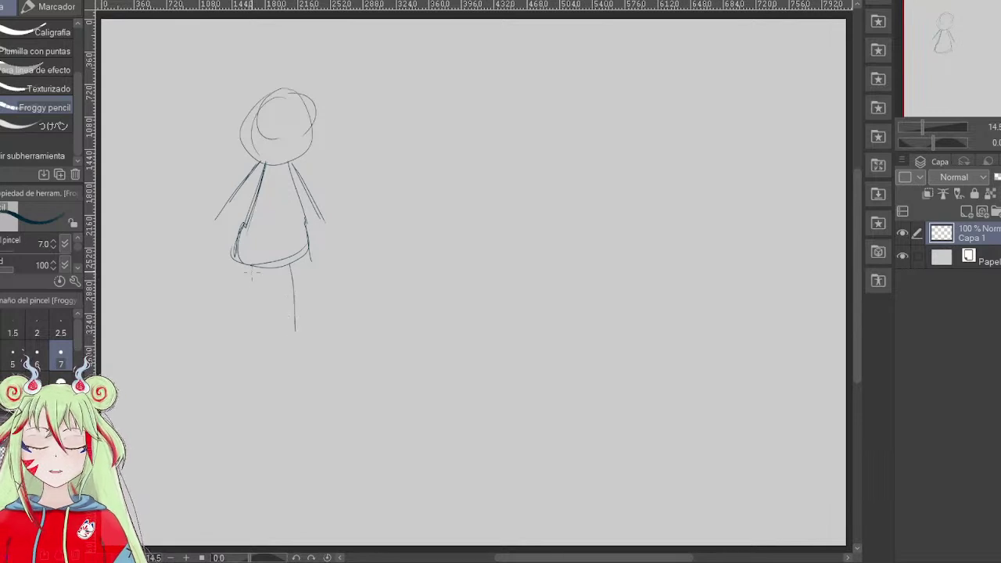
pyautogui.moveTo(251, 264); pyautogui.dragTo(245, 325)
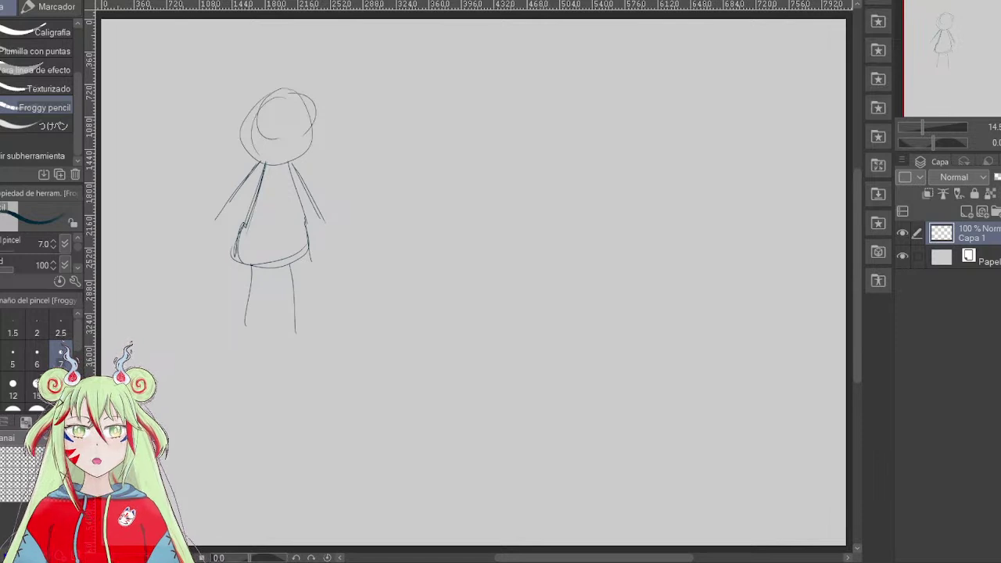
pyautogui.moveTo(246, 221); pyautogui.dragTo(234, 265)
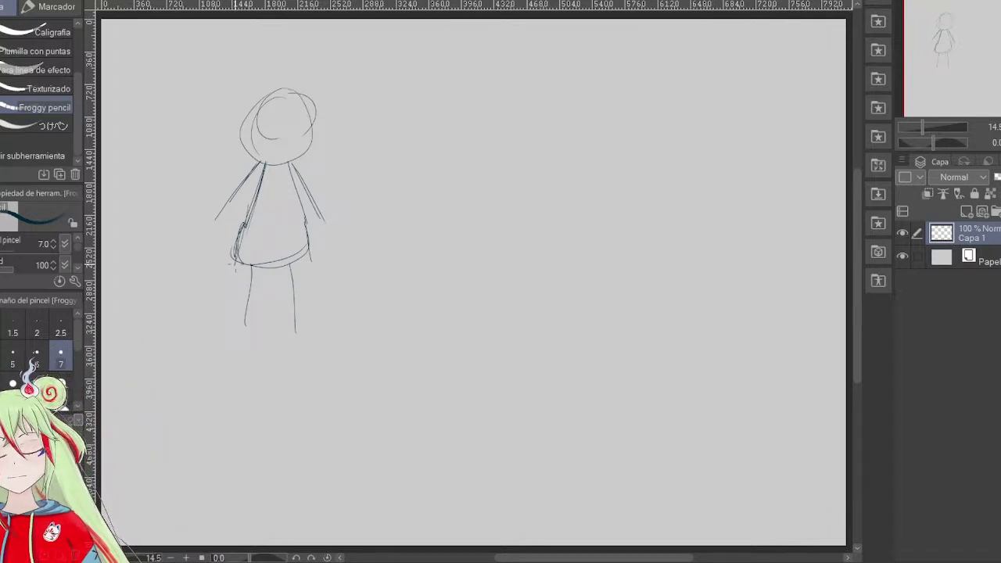
pyautogui.moveTo(301, 207)
pyautogui.mouseDown()
pyautogui.moveTo(305, 256)
pyautogui.moveTo(274, 271)
pyautogui.mouseUp()
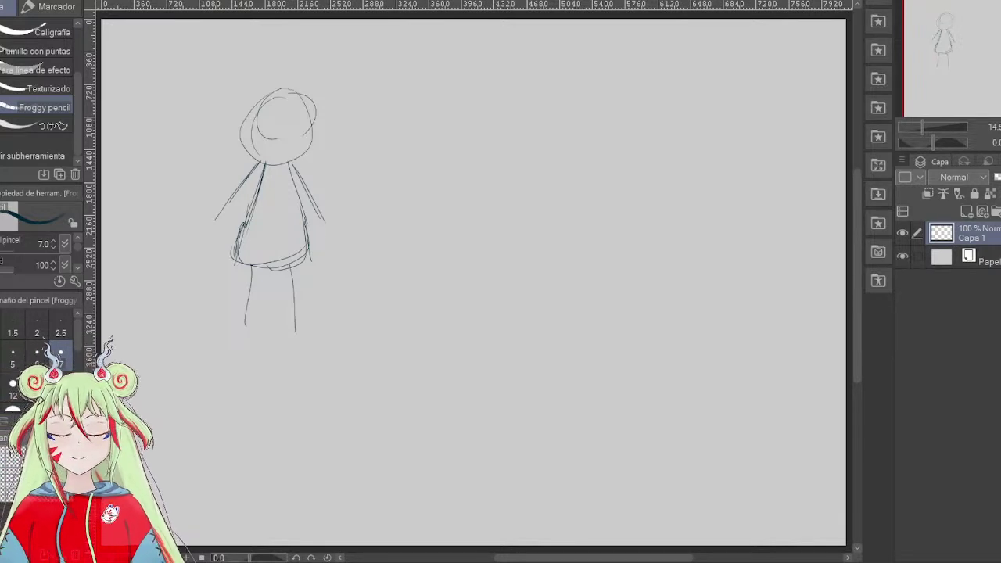
# - Lower the opacity of Capa 1 to 46 % and add a new layer above it
pyautogui.click(998, 177)
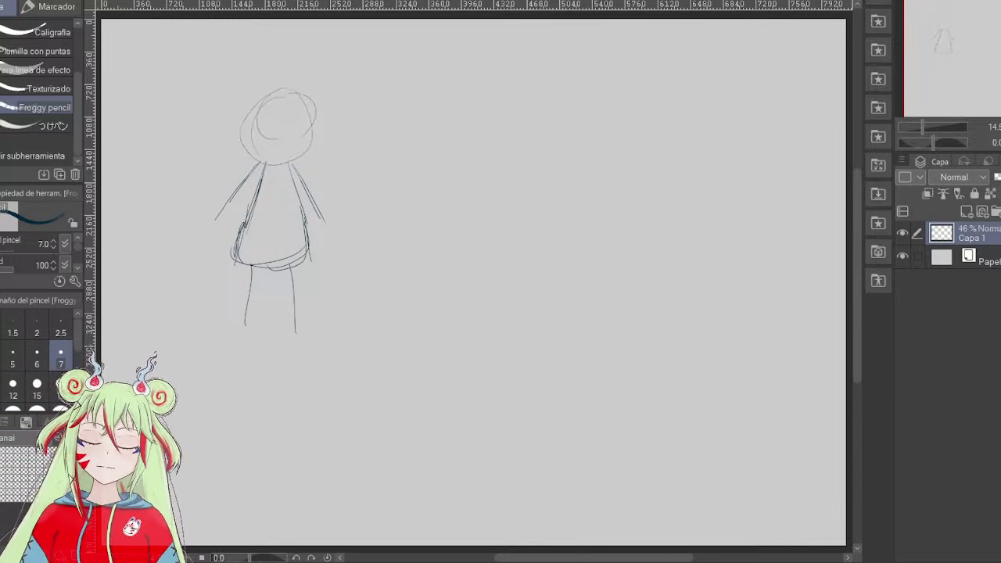
pyautogui.click(968, 212)
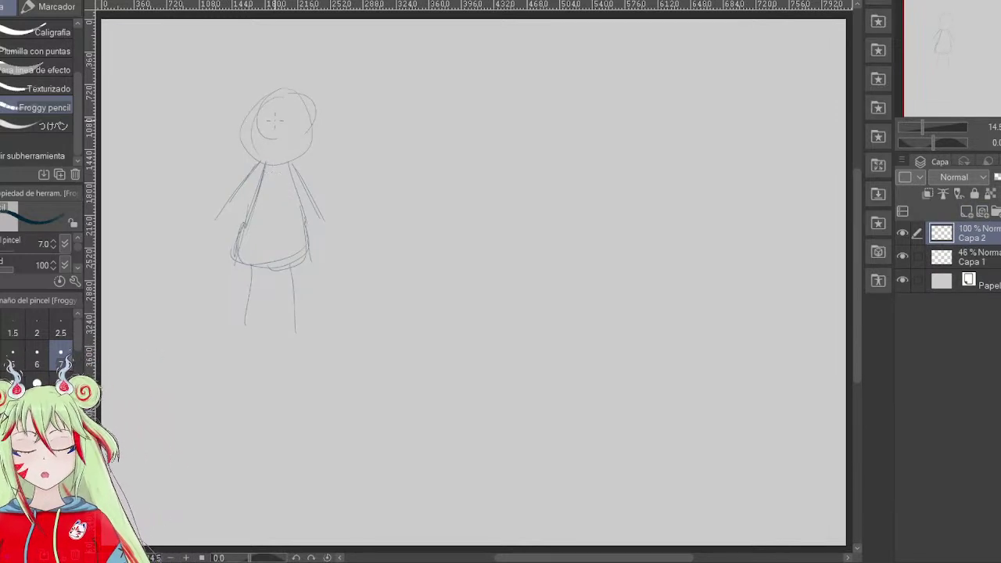
# - Start the figure's bangs on Capa 2 with curved locks across the forehead of the faded guide sketch
pyautogui.moveTo(275, 95); pyautogui.dragTo(281, 124)
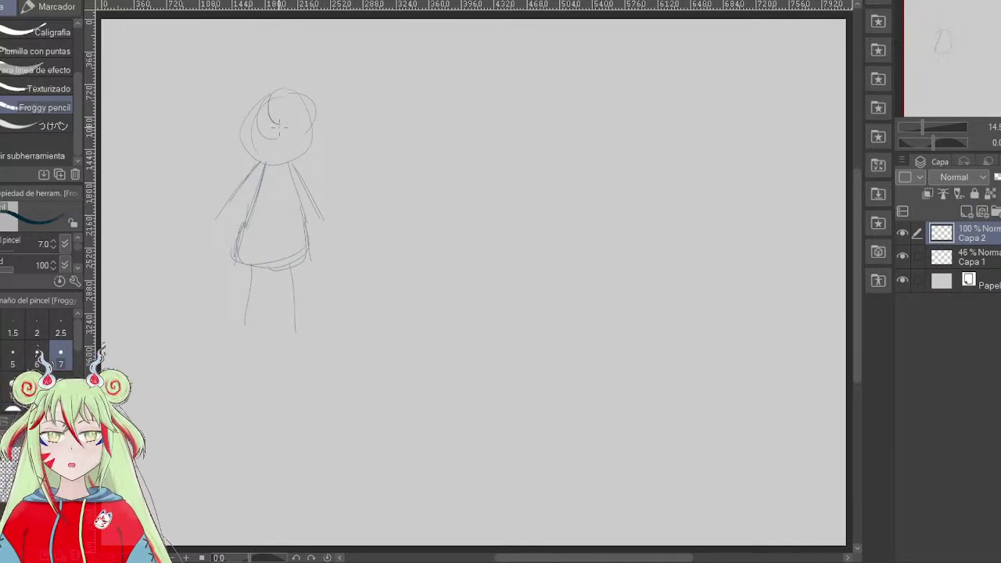
pyautogui.moveTo(270, 96)
pyautogui.mouseDown()
pyautogui.moveTo(235, 127)
pyautogui.moveTo(266, 118)
pyautogui.moveTo(237, 128)
pyautogui.mouseUp()
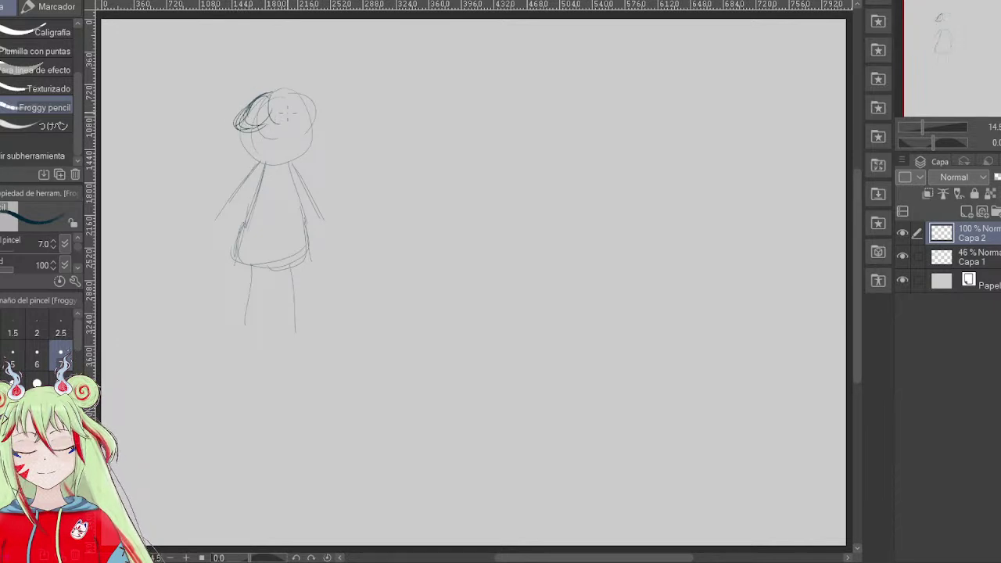
pyautogui.moveTo(273, 109)
pyautogui.mouseDown()
pyautogui.moveTo(275, 137)
pyautogui.moveTo(313, 128)
pyautogui.mouseUp()
# - Build up the bangs with repeated curved strokes on both sides of the forehead
pyautogui.moveTo(927, 127); pyautogui.dragTo(918, 114)
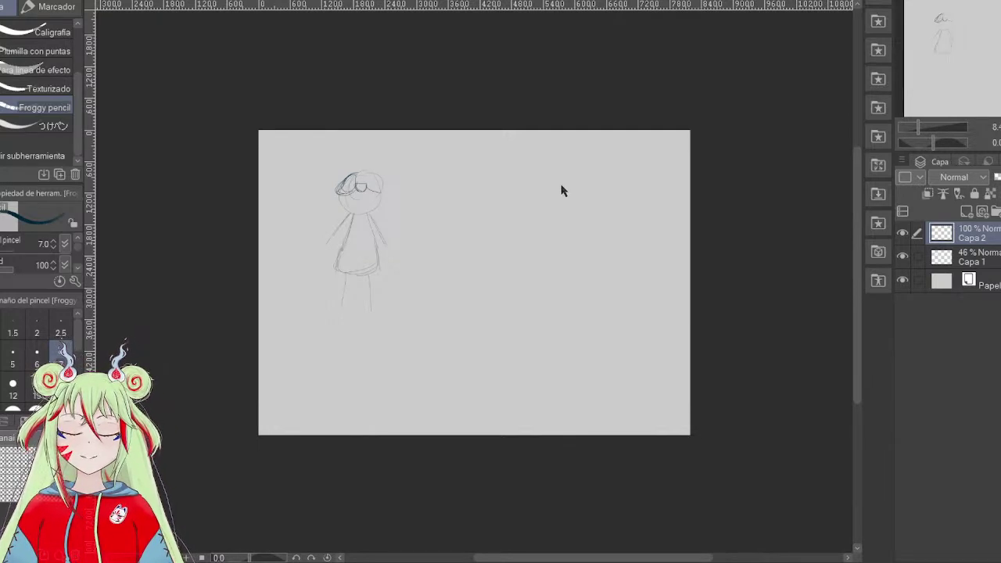
pyautogui.hotkey('ctrl', '-')
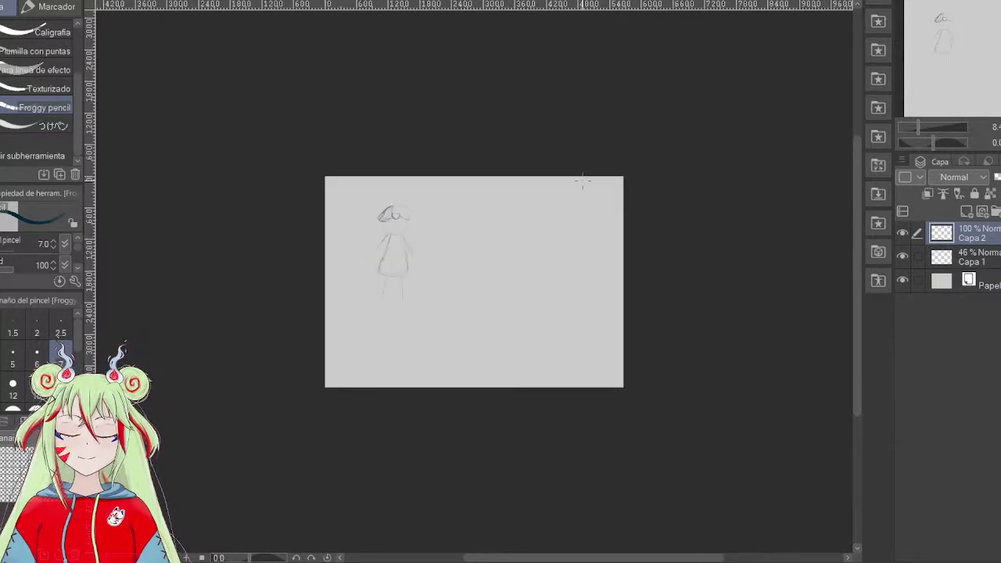
pyautogui.moveTo(921, 135); pyautogui.dragTo(932, 137)
pyautogui.moveTo(325, 50)
pyautogui.mouseDown()
pyautogui.moveTo(326, 81)
pyautogui.moveTo(358, 89)
pyautogui.mouseUp()
pyautogui.moveTo(336, 31)
pyautogui.mouseDown()
pyautogui.moveTo(368, 78)
pyautogui.moveTo(365, 92)
pyautogui.moveTo(352, 44)
pyautogui.mouseUp()
pyautogui.moveTo(266, 39); pyautogui.dragTo(243, 92)
pyautogui.moveTo(292, 66); pyautogui.dragTo(237, 90)
pyautogui.moveTo(319, 50)
pyautogui.mouseDown()
pyautogui.moveTo(341, 78)
pyautogui.moveTo(364, 83)
pyautogui.mouseUp()
pyautogui.moveTo(336, 31); pyautogui.dragTo(369, 93)
pyautogui.moveTo(282, 38)
pyautogui.mouseDown()
pyautogui.moveTo(254, 98)
pyautogui.moveTo(245, 92)
pyautogui.mouseUp()
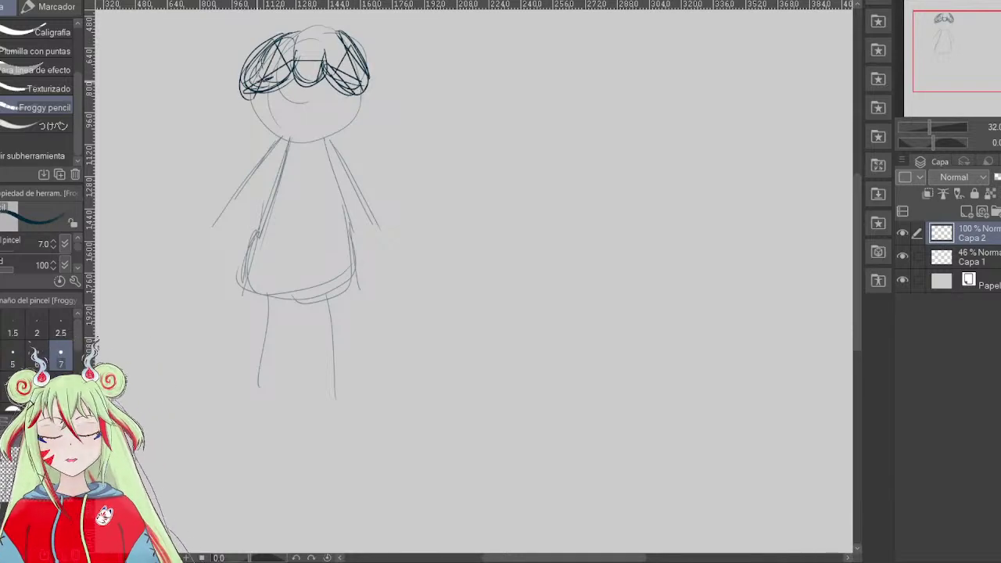
pyautogui.moveTo(294, 67); pyautogui.dragTo(255, 90)
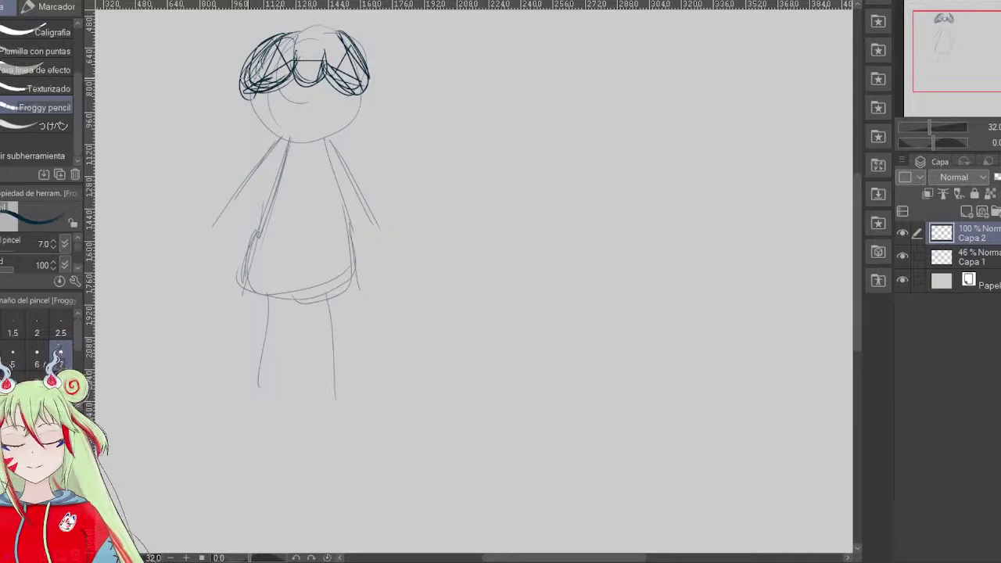
# - Draw rounded hair puffs on top of the head and an elongated lock on each side of the face
pyautogui.moveTo(261, 37)
pyautogui.mouseDown()
pyautogui.moveTo(319, 27)
pyautogui.moveTo(258, 42)
pyautogui.mouseUp()
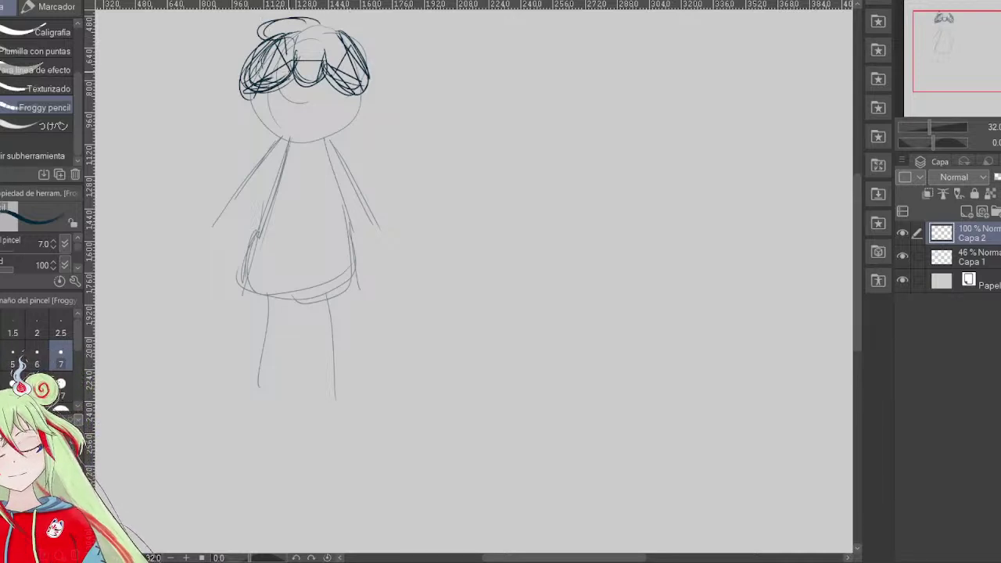
pyautogui.moveTo(315, 23)
pyautogui.mouseDown()
pyautogui.moveTo(356, 13)
pyautogui.moveTo(338, 37)
pyautogui.moveTo(331, 27)
pyautogui.mouseUp()
pyautogui.moveTo(365, 66)
pyautogui.mouseDown()
pyautogui.moveTo(353, 32)
pyautogui.moveTo(316, 27)
pyautogui.mouseUp()
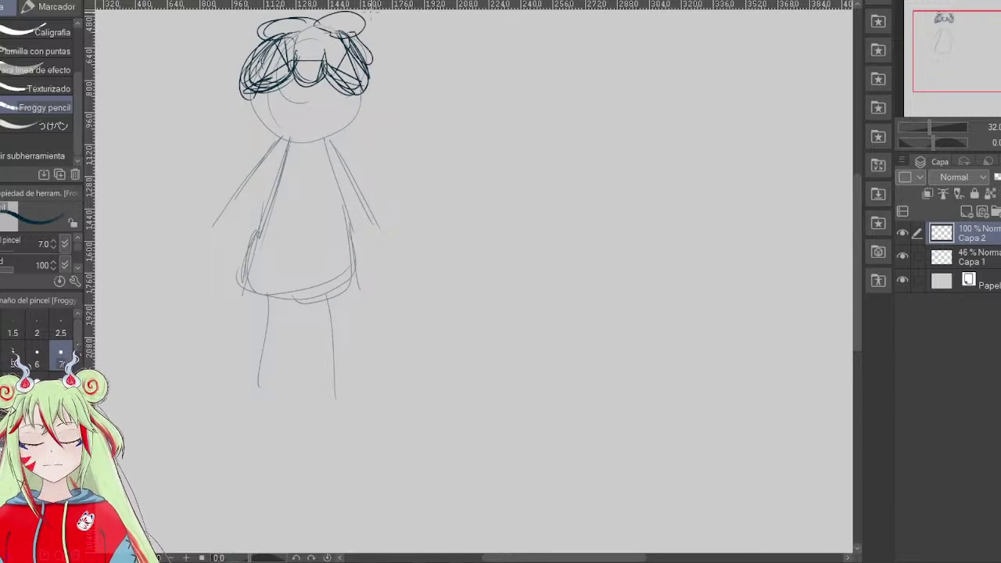
pyautogui.moveTo(249, 92)
pyautogui.mouseDown()
pyautogui.moveTo(252, 132)
pyautogui.moveTo(263, 116)
pyautogui.moveTo(264, 129)
pyautogui.mouseUp()
pyautogui.moveTo(349, 103); pyautogui.dragTo(352, 133)
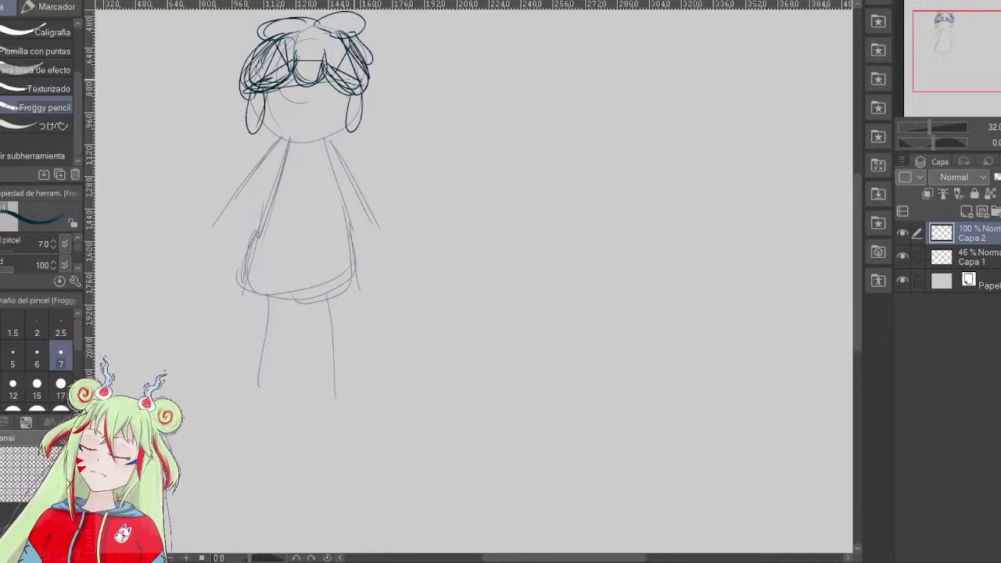
pyautogui.moveTo(363, 105); pyautogui.dragTo(355, 136)
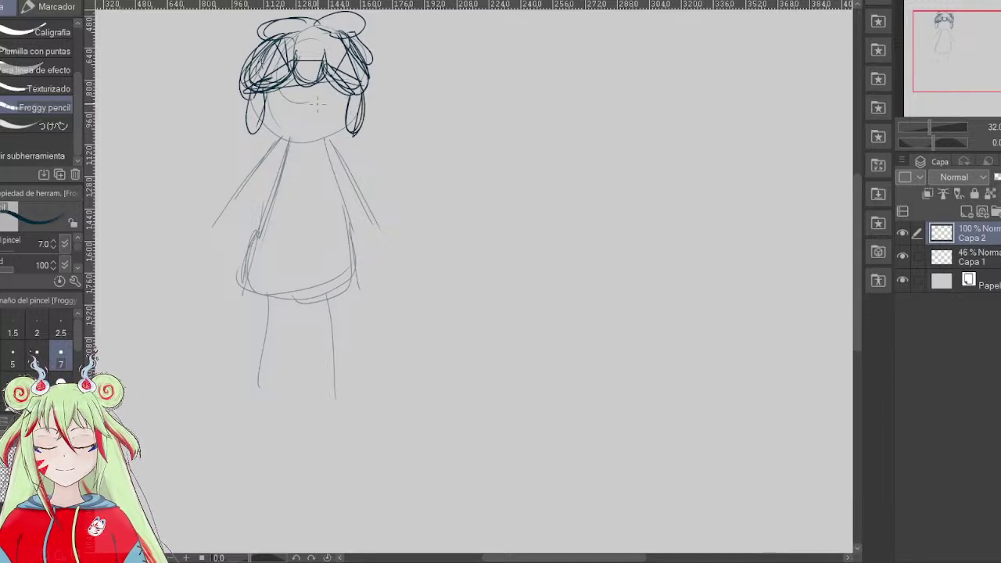
# - Draw two dark oval eyes and outline the lower face along the cheeks and chin
pyautogui.moveTo(324, 93)
pyautogui.mouseDown()
pyautogui.moveTo(324, 102)
pyautogui.moveTo(295, 104)
pyautogui.moveTo(326, 101)
pyautogui.mouseUp()
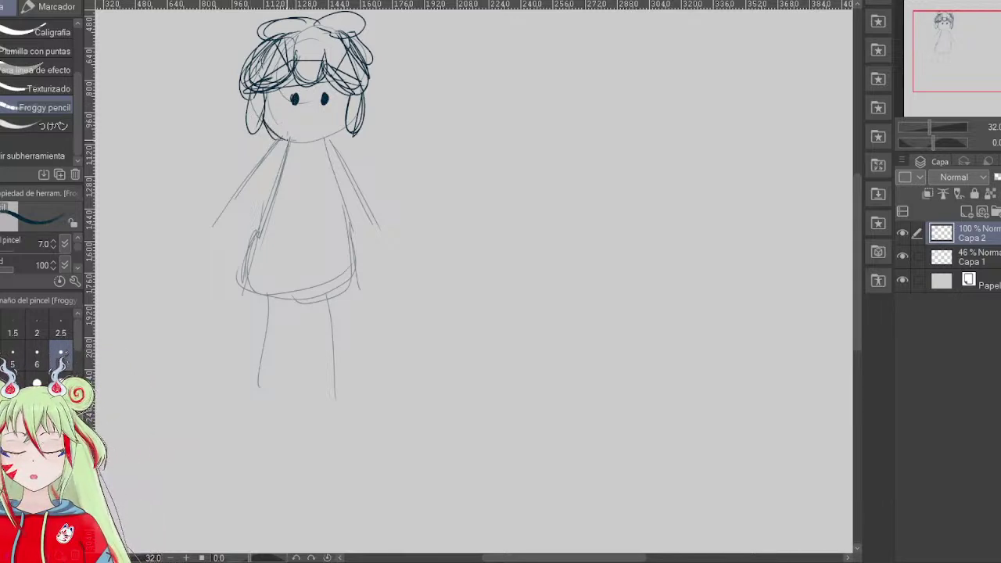
pyautogui.moveTo(294, 140)
pyautogui.mouseDown()
pyautogui.moveTo(353, 131)
pyautogui.moveTo(318, 142)
pyautogui.mouseUp()
pyautogui.moveTo(271, 116)
pyautogui.mouseDown()
pyautogui.moveTo(265, 126)
pyautogui.moveTo(286, 141)
pyautogui.mouseUp()
pyautogui.moveTo(287, 142)
pyautogui.mouseDown()
pyautogui.moveTo(352, 122)
pyautogui.moveTo(316, 142)
pyautogui.mouseUp()
pyautogui.moveTo(314, 134); pyautogui.dragTo(329, 142)
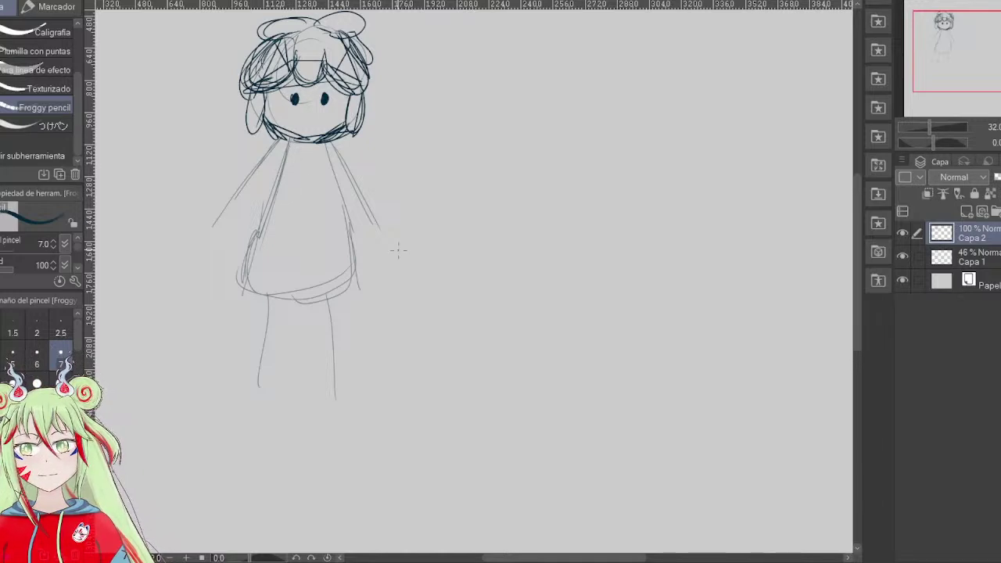
# - Draw one half of a cloak on the figure's left side, with an outer edge and a scalloped front trim running from the neck
pyautogui.moveTo(307, 156)
pyautogui.mouseDown()
pyautogui.moveTo(276, 243)
pyautogui.moveTo(207, 337)
pyautogui.mouseUp()
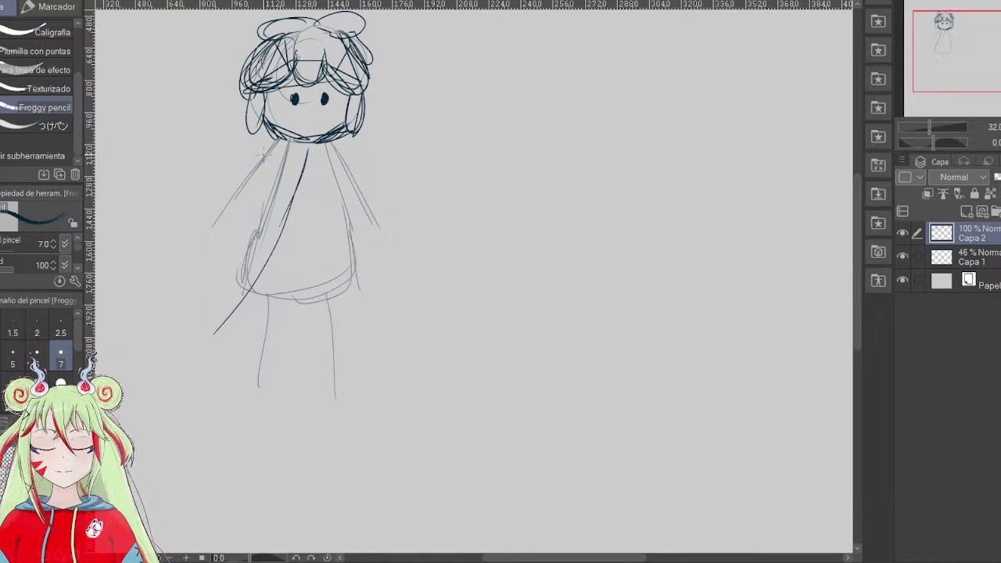
pyautogui.moveTo(274, 145); pyautogui.dragTo(202, 272)
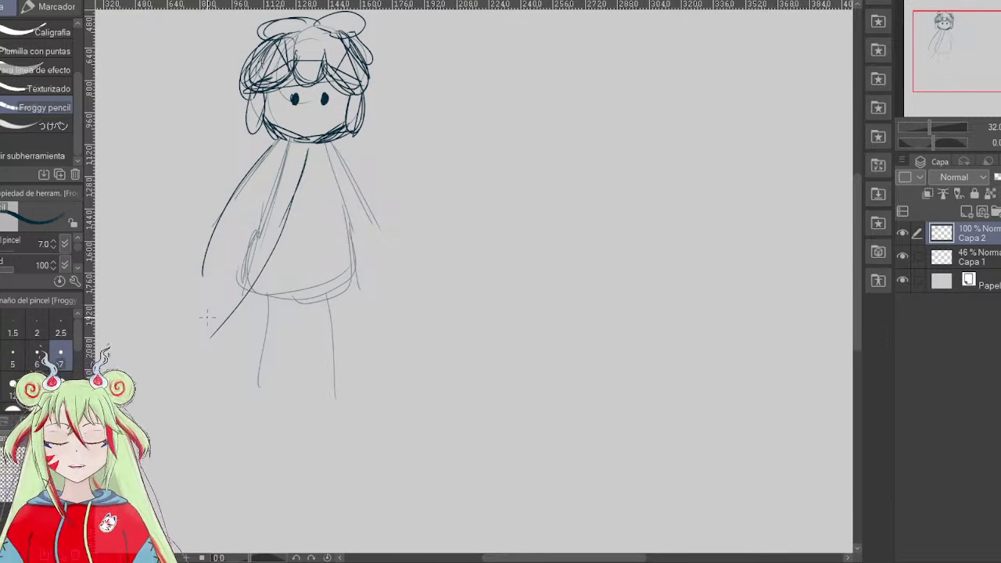
pyautogui.moveTo(300, 152)
pyautogui.mouseDown()
pyautogui.moveTo(269, 213)
pyautogui.moveTo(262, 210)
pyautogui.moveTo(263, 236)
pyautogui.moveTo(209, 342)
pyautogui.mouseUp()
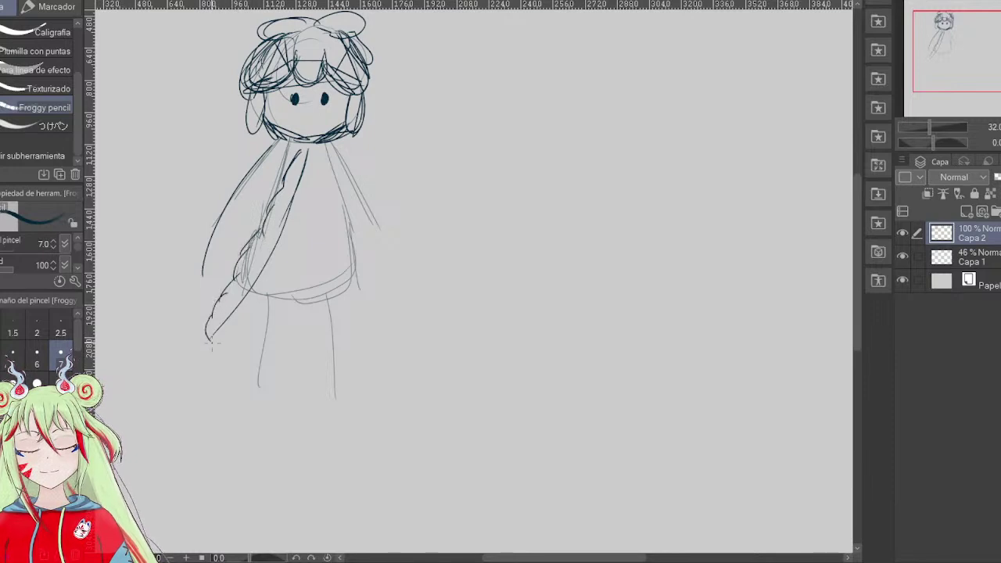
pyautogui.moveTo(311, 150)
pyautogui.mouseDown()
pyautogui.moveTo(284, 270)
pyautogui.moveTo(227, 332)
pyautogui.mouseUp()
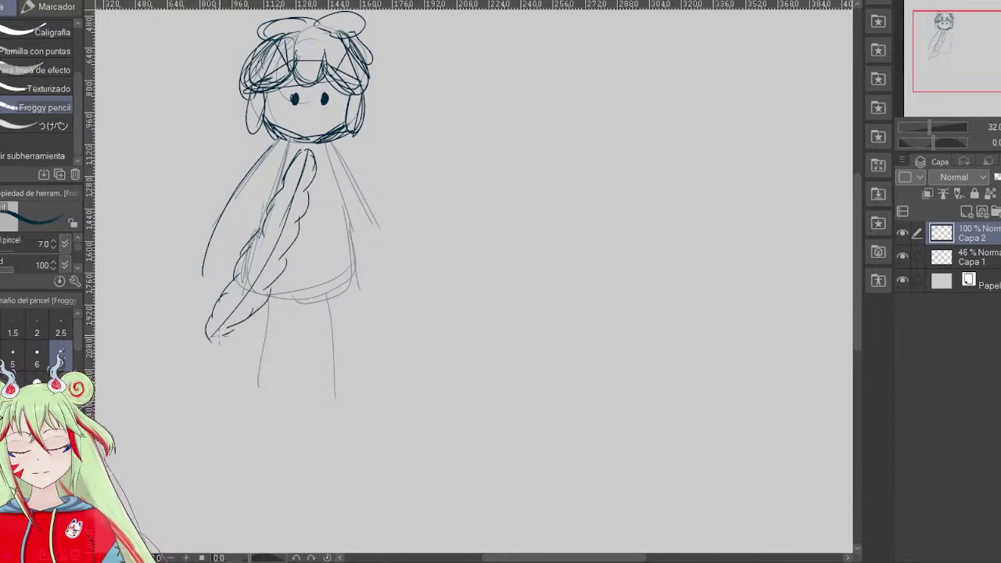
pyautogui.moveTo(273, 145); pyautogui.dragTo(202, 264)
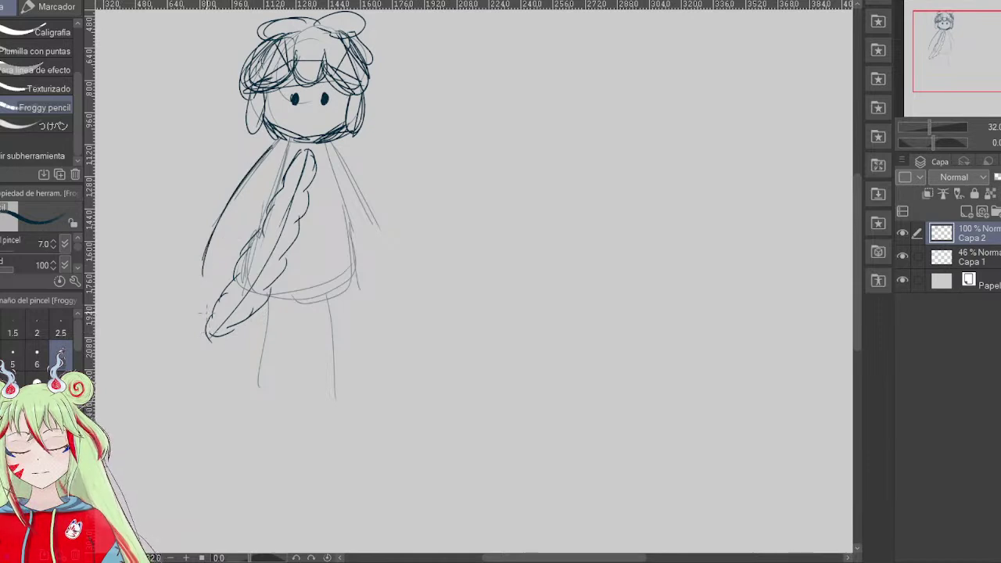
pyautogui.moveTo(210, 323)
pyautogui.mouseDown()
pyautogui.moveTo(291, 301)
pyautogui.moveTo(423, 243)
pyautogui.mouseUp()
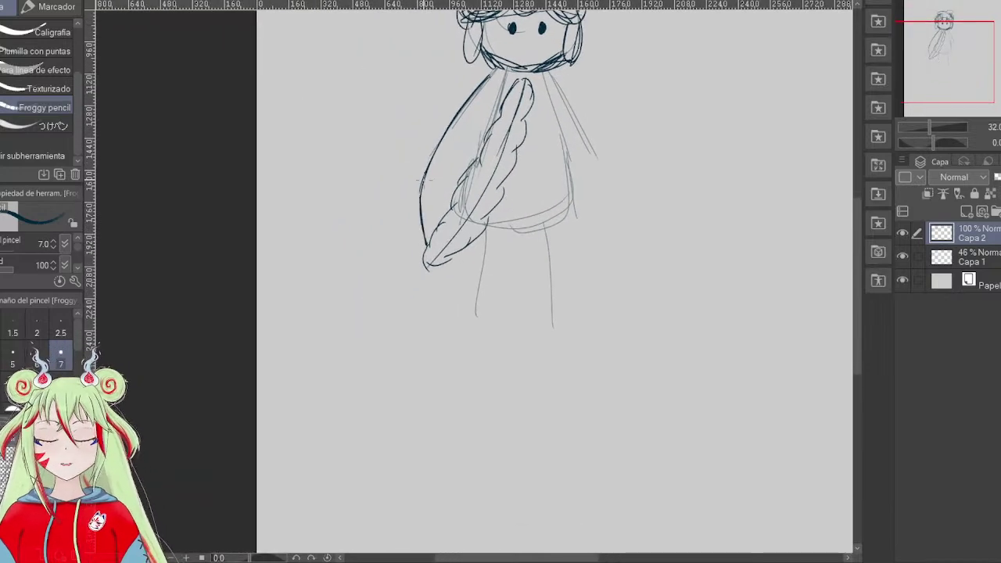
# - Draw the cloak's right half with a scalloped front trim and an outer edge curving in to the lower corner
pyautogui.moveTo(956, 71); pyautogui.dragTo(974, 49)
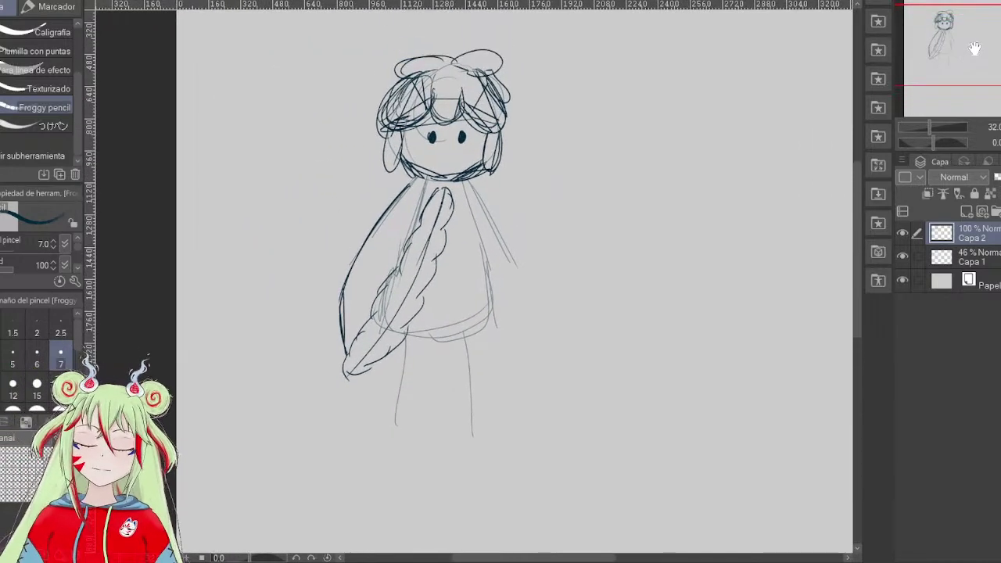
pyautogui.moveTo(445, 190)
pyautogui.mouseDown()
pyautogui.moveTo(467, 245)
pyautogui.moveTo(473, 236)
pyautogui.moveTo(470, 260)
pyautogui.mouseUp()
pyautogui.moveTo(468, 256)
pyautogui.mouseDown()
pyautogui.moveTo(477, 268)
pyautogui.moveTo(488, 248)
pyautogui.mouseUp()
pyautogui.moveTo(484, 242); pyautogui.dragTo(491, 274)
pyautogui.moveTo(477, 233)
pyautogui.mouseDown()
pyautogui.moveTo(491, 269)
pyautogui.moveTo(475, 283)
pyautogui.moveTo(499, 298)
pyautogui.moveTo(493, 336)
pyautogui.mouseUp()
pyautogui.moveTo(499, 296); pyautogui.dragTo(511, 368)
pyautogui.moveTo(472, 183)
pyautogui.mouseDown()
pyautogui.moveTo(522, 248)
pyautogui.moveTo(537, 302)
pyautogui.mouseUp()
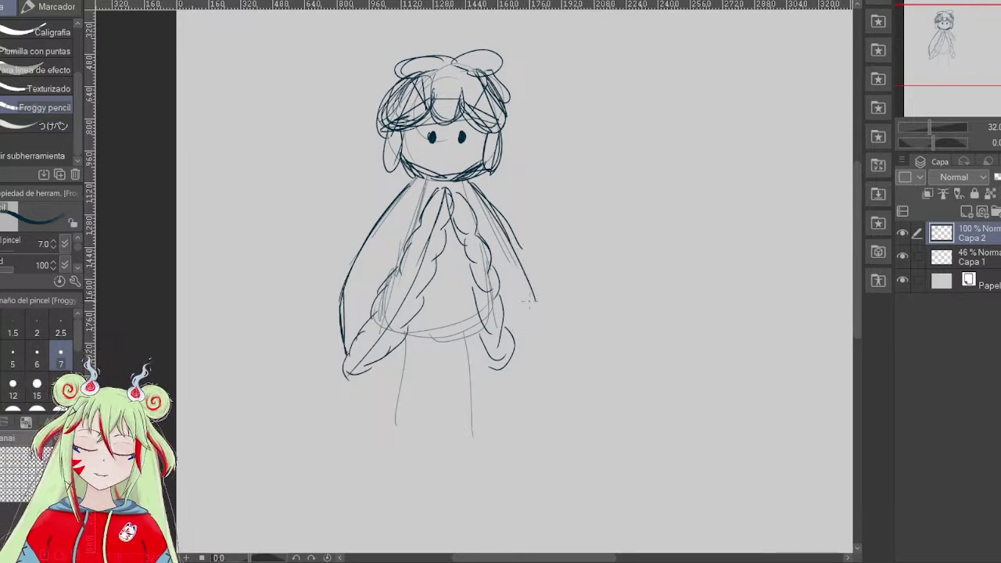
pyautogui.moveTo(975, 57); pyautogui.dragTo(969, 71)
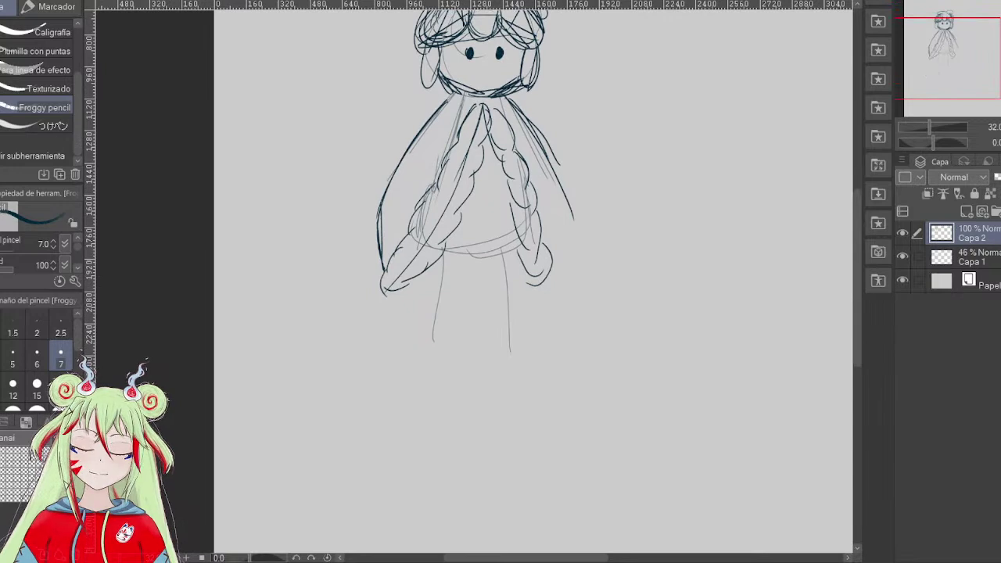
pyautogui.moveTo(568, 219); pyautogui.dragTo(549, 264)
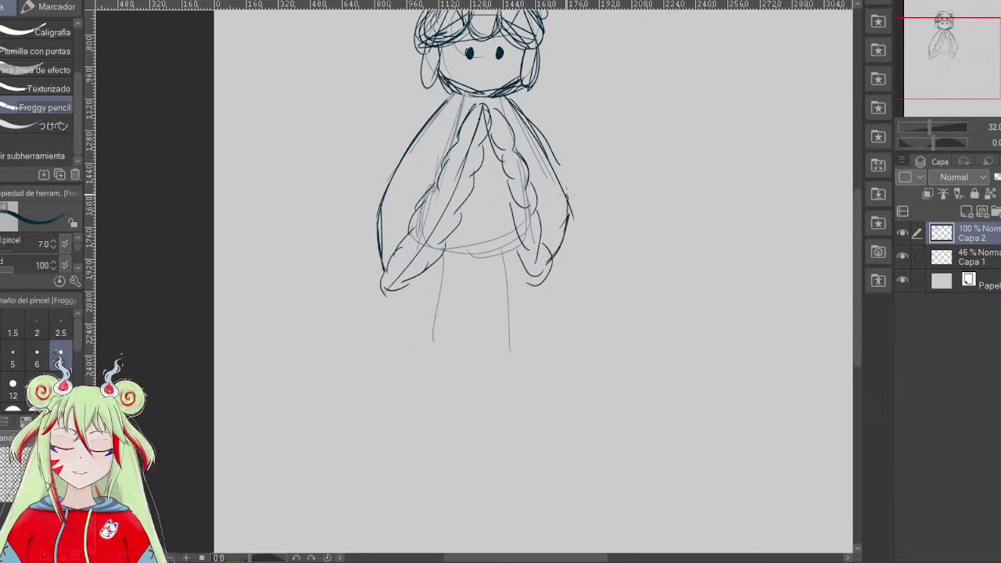
pyautogui.moveTo(564, 202); pyautogui.dragTo(493, 276)
# - Retouch the lock beside the left cheek and lighten the dense hair strokes with the Suave eraser at size 50
pyautogui.moveTo(981, 58); pyautogui.dragTo(1000, 44)
pyautogui.moveTo(265, 148)
pyautogui.mouseDown()
pyautogui.moveTo(256, 180)
pyautogui.moveTo(248, 155)
pyautogui.moveTo(257, 167)
pyautogui.moveTo(250, 184)
pyautogui.mouseUp()
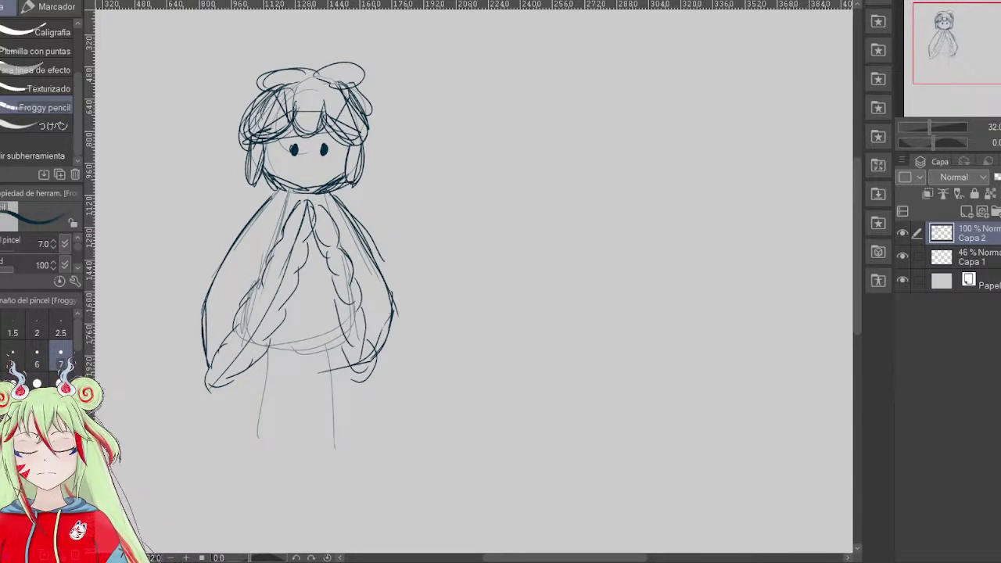
pyautogui.press('e')
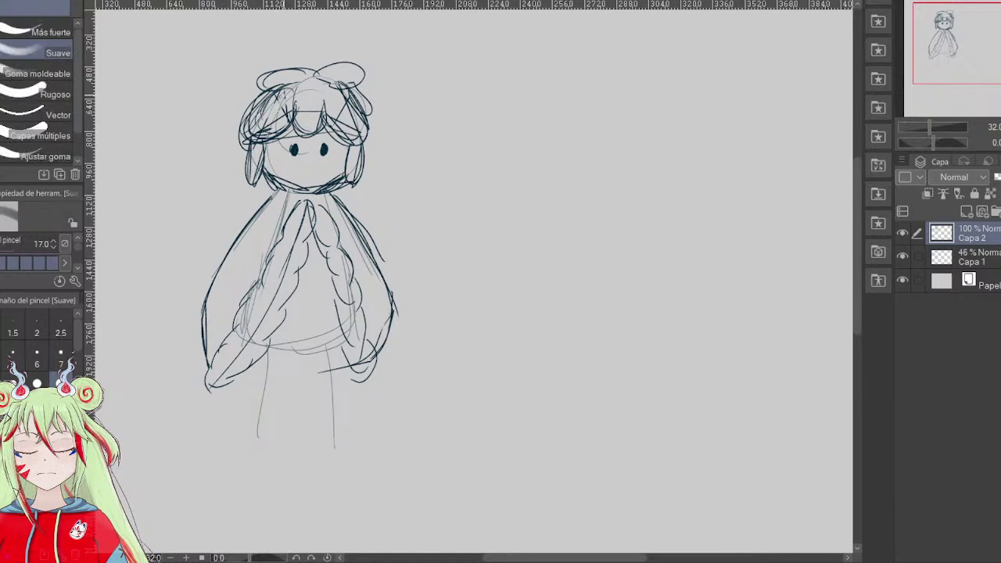
pyautogui.scroll(-2, 72, 352)
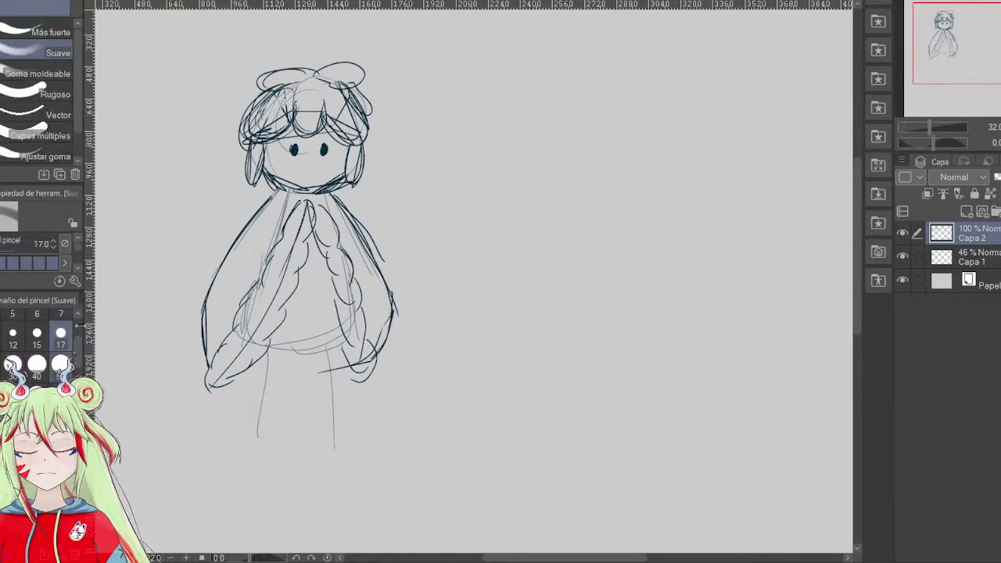
pyautogui.click(61, 365)
pyautogui.moveTo(258, 118)
pyautogui.mouseDown()
pyautogui.moveTo(279, 100)
pyautogui.moveTo(283, 113)
pyautogui.moveTo(251, 133)
pyautogui.moveTo(261, 112)
pyautogui.mouseUp()
pyautogui.moveTo(334, 122); pyautogui.dragTo(347, 118)
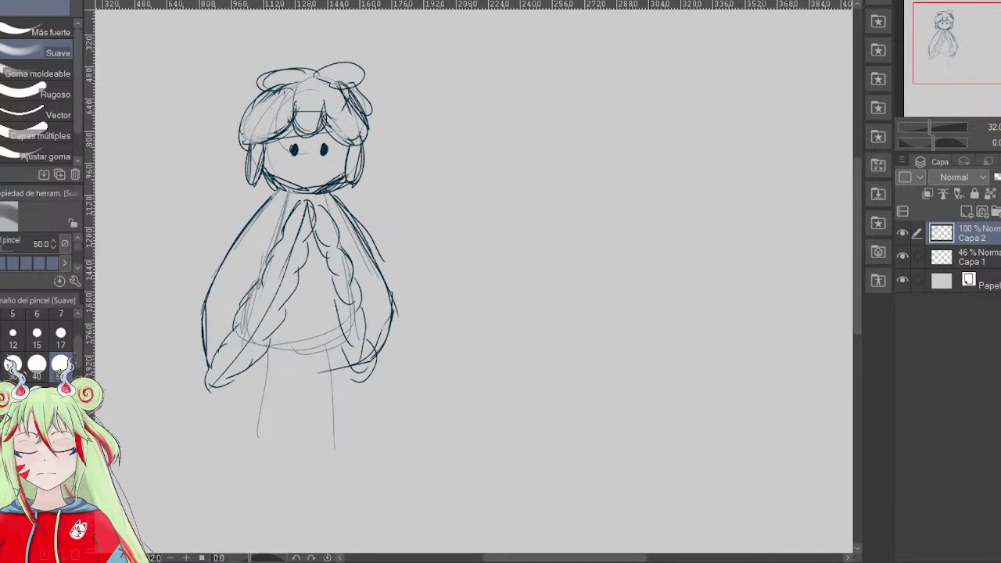
# - Add small collar strokes at the neck and darken the cloak's outer edges with the Froggy pencil
pyautogui.press('p')
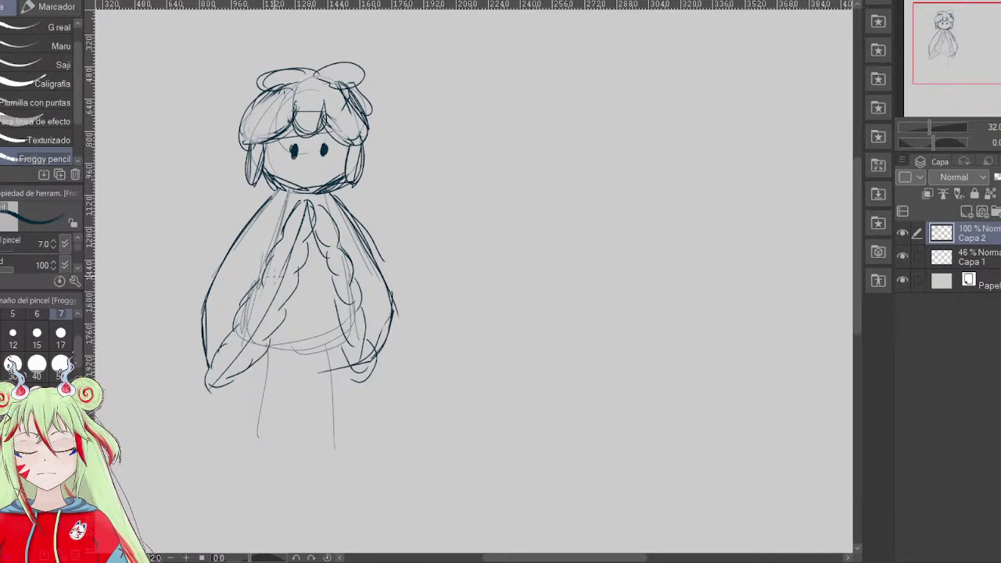
pyautogui.moveTo(293, 195)
pyautogui.mouseDown()
pyautogui.moveTo(297, 210)
pyautogui.moveTo(327, 214)
pyautogui.moveTo(306, 206)
pyautogui.mouseUp()
pyautogui.moveTo(320, 199); pyautogui.dragTo(326, 214)
pyautogui.moveTo(210, 361)
pyautogui.mouseDown()
pyautogui.moveTo(216, 288)
pyautogui.moveTo(242, 235)
pyautogui.mouseUp()
pyautogui.moveTo(210, 334); pyautogui.dragTo(250, 225)
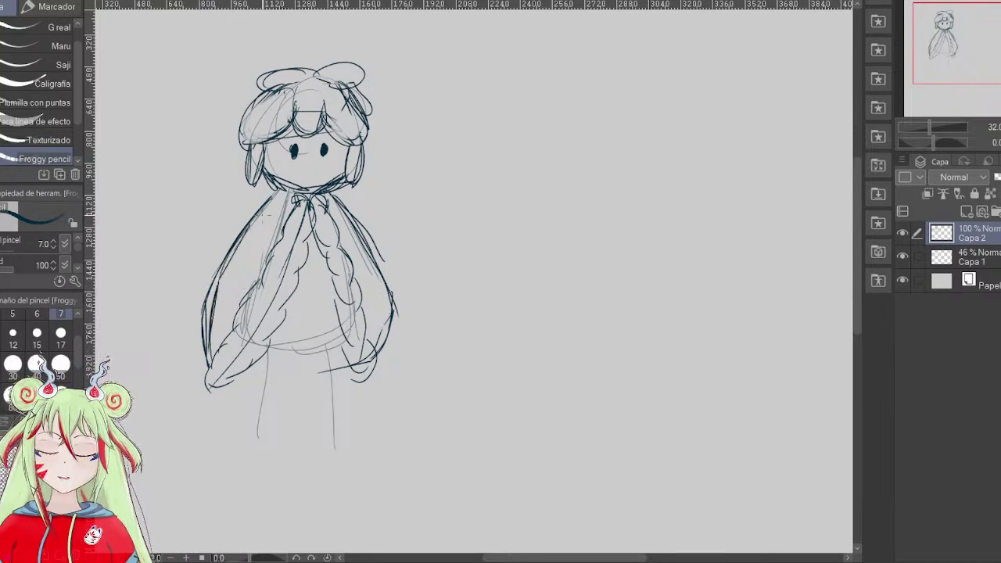
pyautogui.moveTo(394, 311); pyautogui.dragTo(379, 352)
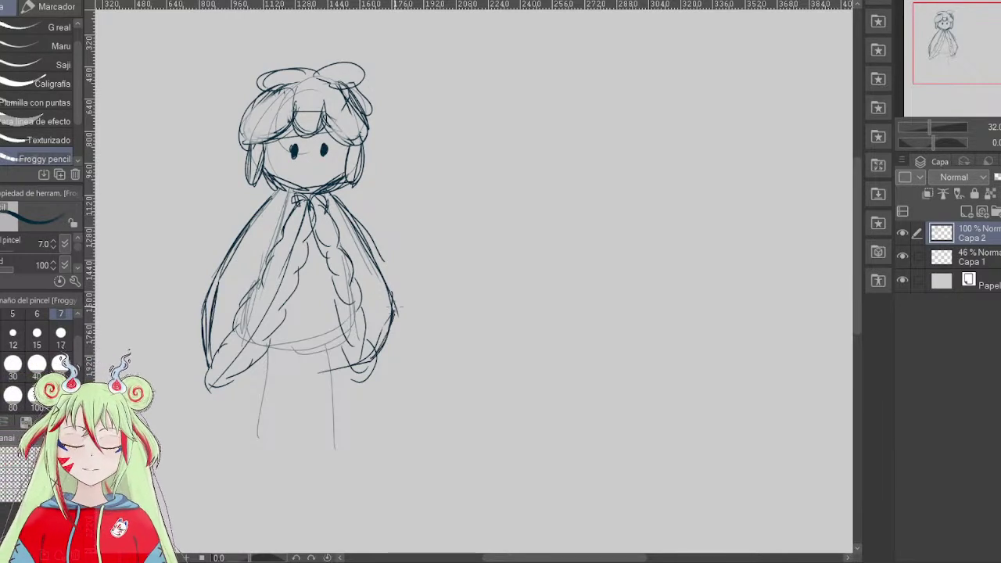
# - Draw an outstretched sleeve from the right shoulder, closing its end with a narrow oval cuff
pyautogui.moveTo(338, 205); pyautogui.dragTo(456, 290)
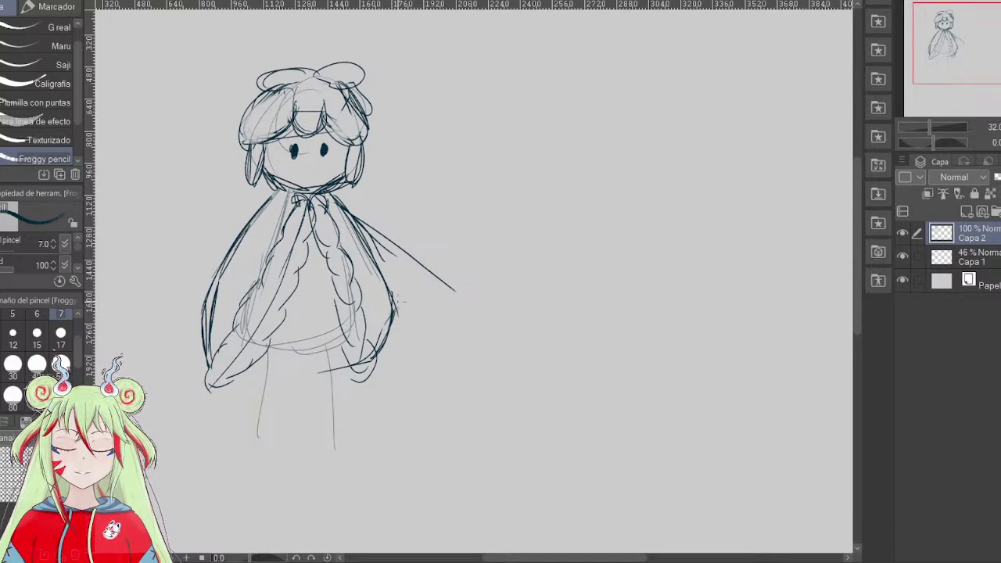
pyautogui.moveTo(333, 205); pyautogui.dragTo(419, 283)
pyautogui.moveTo(363, 223); pyautogui.dragTo(434, 283)
pyautogui.moveTo(335, 205)
pyautogui.mouseDown()
pyautogui.moveTo(419, 285)
pyautogui.moveTo(574, 226)
pyautogui.mouseUp()
pyautogui.moveTo(504, 175); pyautogui.dragTo(538, 226)
pyautogui.moveTo(491, 159); pyautogui.dragTo(552, 249)
pyautogui.moveTo(503, 178); pyautogui.dragTo(571, 262)
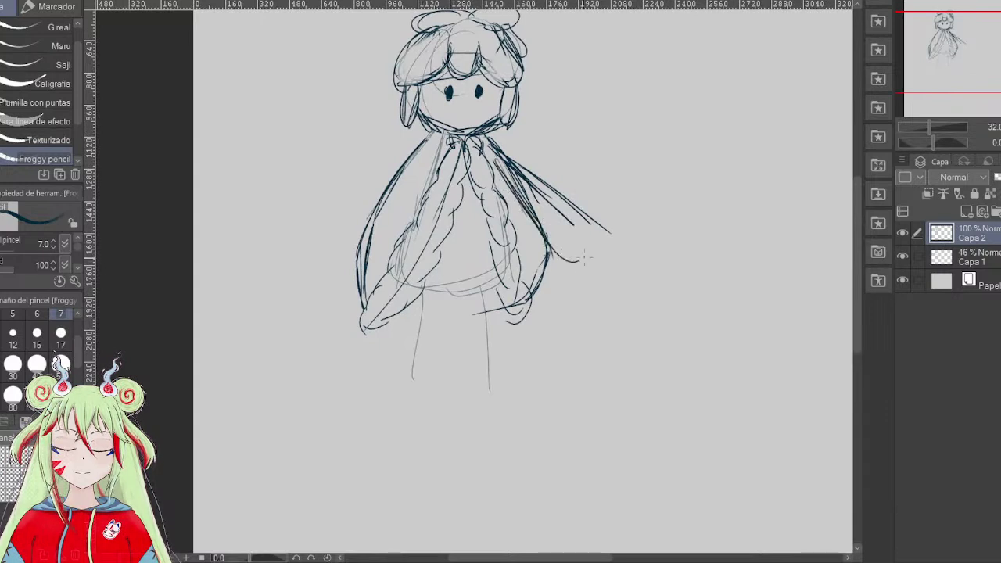
pyautogui.moveTo(605, 232); pyautogui.dragTo(566, 261)
pyautogui.moveTo(565, 266)
pyautogui.mouseDown()
pyautogui.moveTo(590, 256)
pyautogui.moveTo(577, 263)
pyautogui.mouseUp()
pyautogui.moveTo(569, 261); pyautogui.dragTo(602, 233)
pyautogui.moveTo(981, 56); pyautogui.dragTo(997, 43)
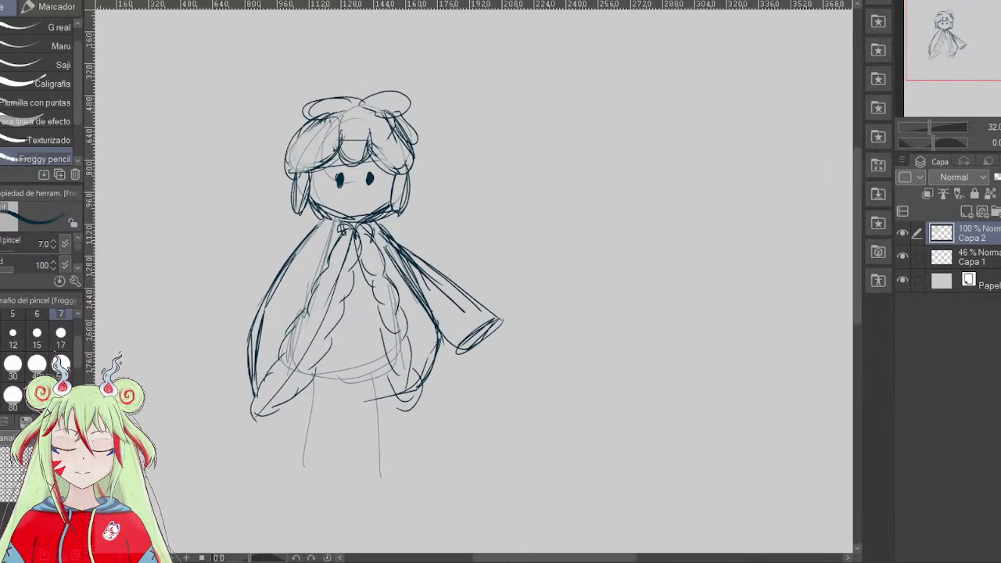
# - Clear everything on Capa 2 and restart the face with two small outlined oval eyes
pyautogui.press('Delete')
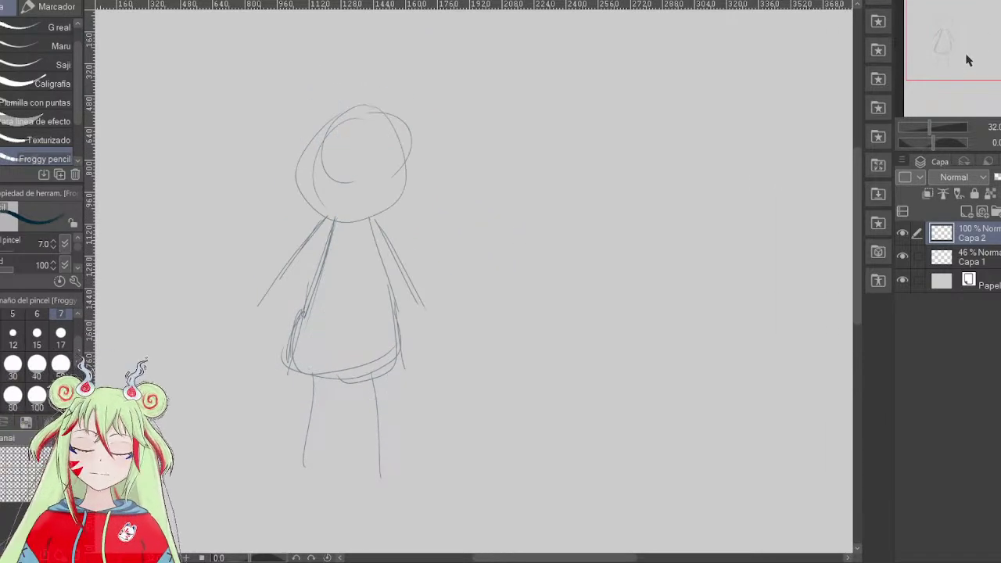
pyautogui.moveTo(964, 63); pyautogui.dragTo(946, 64)
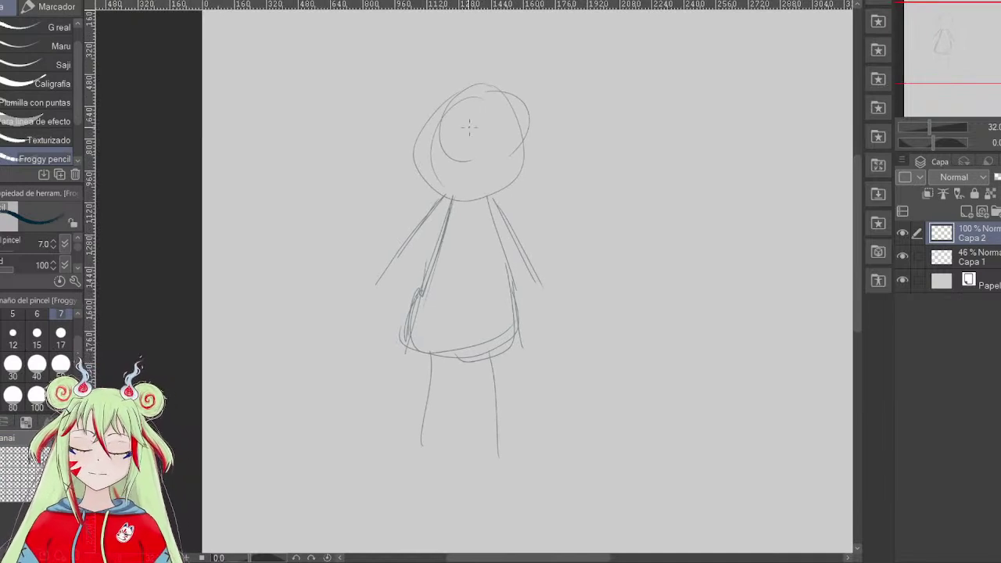
pyautogui.moveTo(457, 132)
pyautogui.mouseDown()
pyautogui.moveTo(455, 152)
pyautogui.moveTo(489, 154)
pyautogui.mouseUp()
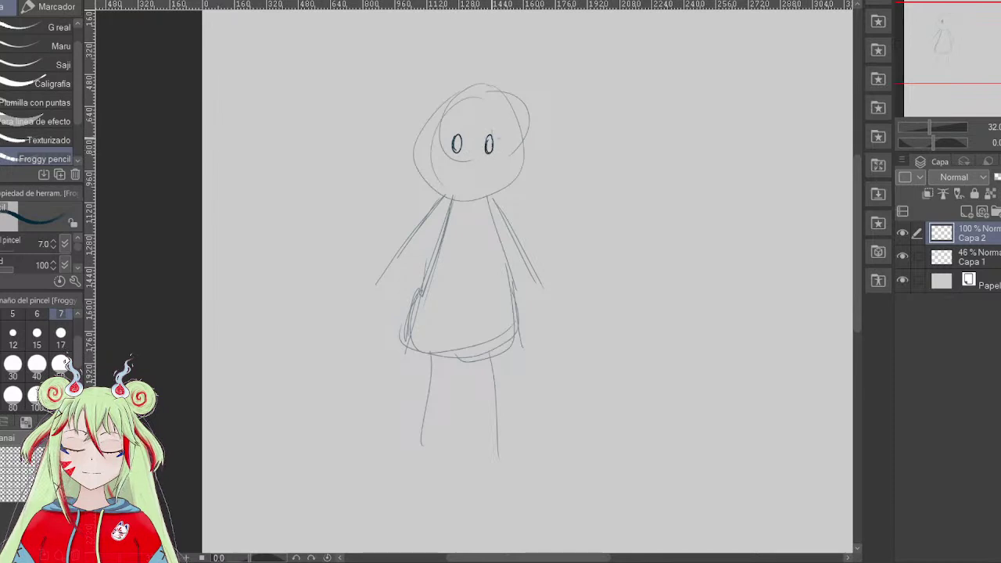
# - Draw pointed bangs between and above the eyes and a long lock down the right side of the face
pyautogui.moveTo(460, 97)
pyautogui.mouseDown()
pyautogui.moveTo(461, 129)
pyautogui.moveTo(474, 131)
pyautogui.moveTo(475, 100)
pyautogui.moveTo(466, 104)
pyautogui.moveTo(473, 150)
pyautogui.mouseUp()
pyautogui.moveTo(477, 115)
pyautogui.mouseDown()
pyautogui.moveTo(491, 139)
pyautogui.moveTo(509, 144)
pyautogui.mouseUp()
pyautogui.moveTo(497, 102)
pyautogui.mouseDown()
pyautogui.moveTo(512, 145)
pyautogui.moveTo(509, 201)
pyautogui.mouseUp()
pyautogui.moveTo(504, 155); pyautogui.dragTo(518, 194)
pyautogui.moveTo(521, 114)
pyautogui.mouseDown()
pyautogui.moveTo(531, 160)
pyautogui.moveTo(512, 197)
pyautogui.mouseUp()
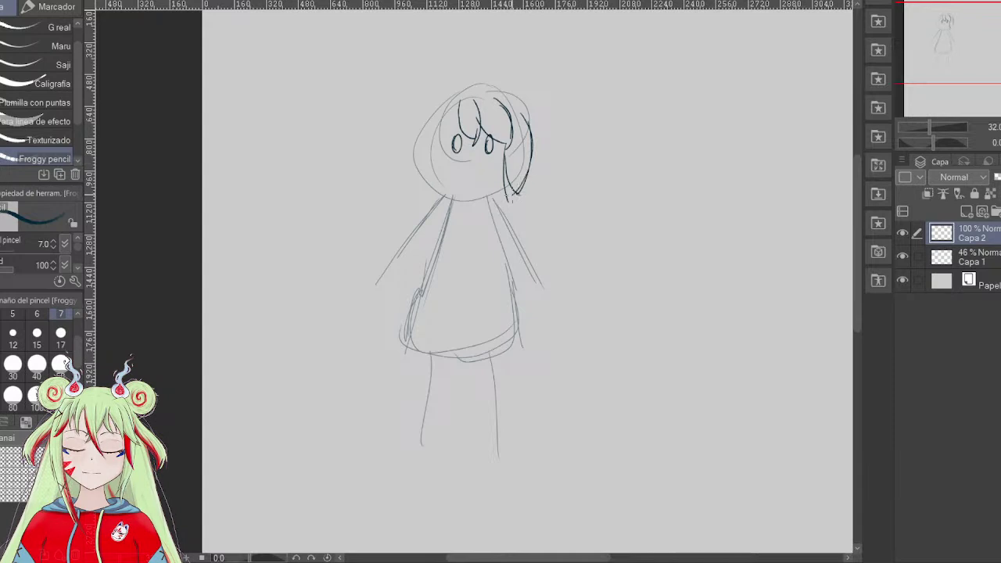
# - Draw the matching lock on the left side of the face, with its tip rising beside the top of the head
pyautogui.moveTo(451, 107)
pyautogui.mouseDown()
pyautogui.moveTo(430, 146)
pyautogui.moveTo(440, 140)
pyautogui.moveTo(420, 142)
pyautogui.moveTo(424, 179)
pyautogui.mouseUp()
pyautogui.moveTo(419, 132); pyautogui.dragTo(432, 200)
pyautogui.moveTo(442, 143)
pyautogui.mouseDown()
pyautogui.moveTo(438, 200)
pyautogui.moveTo(418, 169)
pyautogui.moveTo(422, 111)
pyautogui.moveTo(444, 86)
pyautogui.mouseUp()
# - Build up the hair locks on both sides of the head with repeated long strokes
pyautogui.moveTo(513, 97); pyautogui.dragTo(527, 128)
pyautogui.moveTo(506, 92)
pyautogui.mouseDown()
pyautogui.moveTo(530, 124)
pyautogui.moveTo(507, 86)
pyautogui.moveTo(502, 118)
pyautogui.mouseUp()
pyautogui.moveTo(496, 100); pyautogui.dragTo(513, 202)
pyautogui.moveTo(519, 114); pyautogui.dragTo(530, 163)
pyautogui.moveTo(519, 173); pyautogui.dragTo(513, 194)
pyautogui.moveTo(450, 107); pyautogui.dragTo(436, 141)
pyautogui.moveTo(423, 116); pyautogui.dragTo(430, 198)
pyautogui.moveTo(436, 145); pyautogui.dragTo(438, 197)
pyautogui.moveTo(424, 129); pyautogui.dragTo(445, 90)
pyautogui.moveTo(522, 120); pyautogui.dragTo(507, 92)
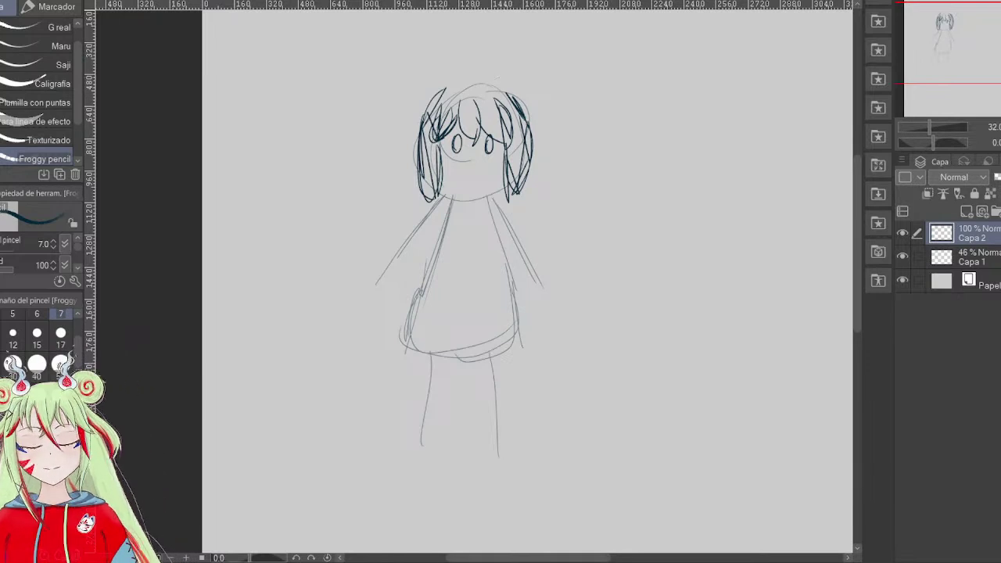
# - Erase the excess strokes between the bangs and the side locks with the Suave eraser
pyautogui.press('e')
pyautogui.moveTo(427, 127); pyautogui.dragTo(428, 155)
pyautogui.moveTo(429, 130)
pyautogui.mouseDown()
pyautogui.moveTo(428, 116)
pyautogui.moveTo(430, 178)
pyautogui.moveTo(438, 100)
pyautogui.moveTo(443, 111)
pyautogui.moveTo(469, 84)
pyautogui.mouseUp()
pyautogui.moveTo(514, 114)
pyautogui.mouseDown()
pyautogui.moveTo(517, 183)
pyautogui.moveTo(504, 103)
pyautogui.mouseUp()
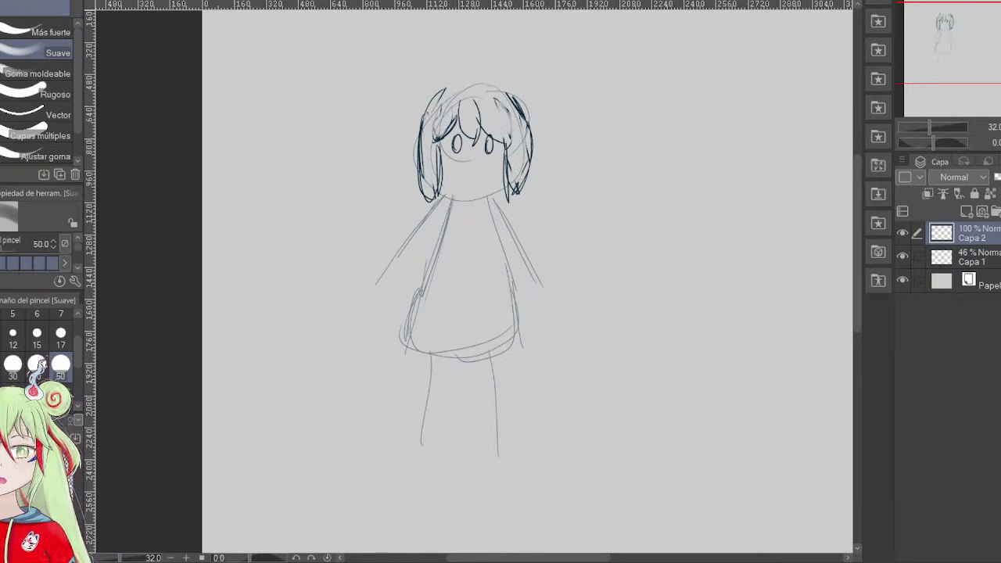
# - Add short Froggy pencil strands where the bangs meet the side locks on both sides
pyautogui.press('p')
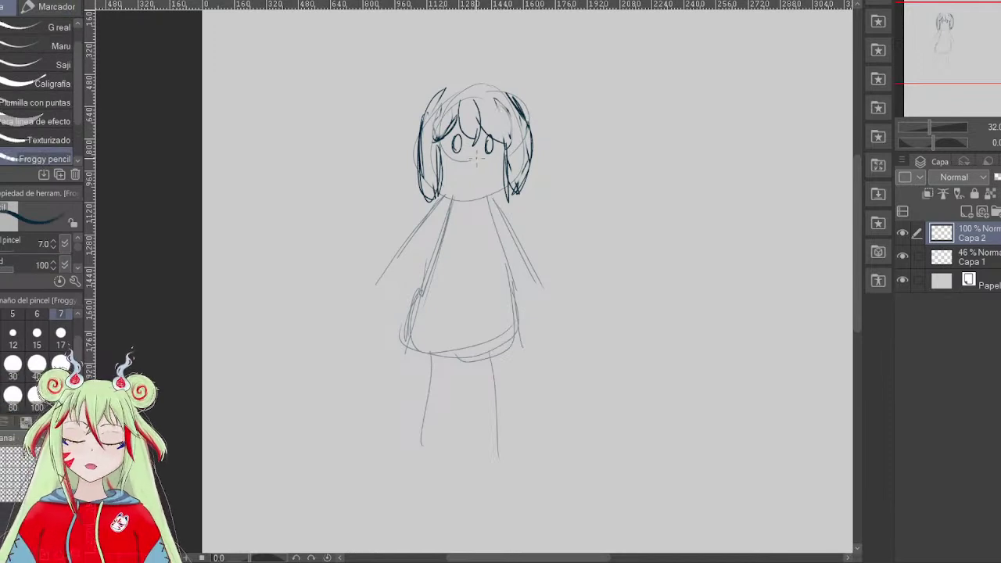
pyautogui.moveTo(510, 120); pyautogui.dragTo(503, 147)
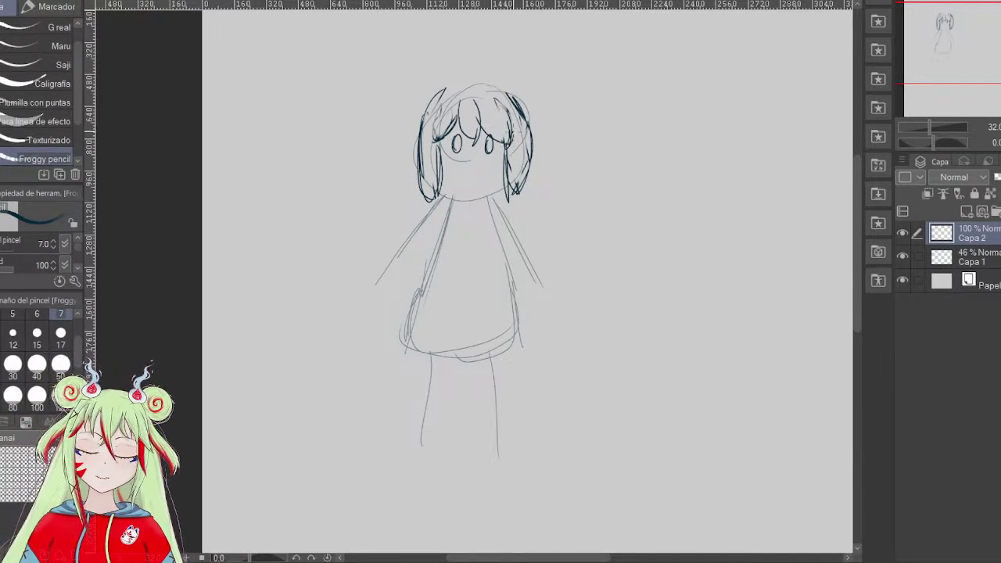
pyautogui.moveTo(443, 105)
pyautogui.mouseDown()
pyautogui.moveTo(425, 149)
pyautogui.moveTo(437, 135)
pyautogui.mouseUp()
pyautogui.moveTo(513, 130); pyautogui.dragTo(509, 141)
pyautogui.moveTo(439, 113); pyautogui.dragTo(426, 148)
# - Darken the outer edge of the right side lock down to its tip
pyautogui.moveTo(532, 129); pyautogui.dragTo(528, 177)
pyautogui.moveTo(530, 174); pyautogui.dragTo(527, 195)
pyautogui.moveTo(529, 125); pyautogui.dragTo(527, 144)
pyautogui.moveTo(527, 155); pyautogui.dragTo(513, 196)
# - Thicken the outer edge of the left side lock and erase the stray strokes at its lower end
pyautogui.moveTo(417, 122)
pyautogui.mouseDown()
pyautogui.moveTo(414, 177)
pyautogui.moveTo(429, 205)
pyautogui.mouseUp()
pyautogui.moveTo(412, 136); pyautogui.dragTo(413, 166)
pyautogui.moveTo(427, 199); pyautogui.dragTo(433, 212)
pyautogui.moveTo(418, 140)
pyautogui.mouseDown()
pyautogui.moveTo(418, 183)
pyautogui.moveTo(435, 207)
pyautogui.moveTo(425, 162)
pyautogui.moveTo(429, 200)
pyautogui.mouseUp()
pyautogui.press('e')
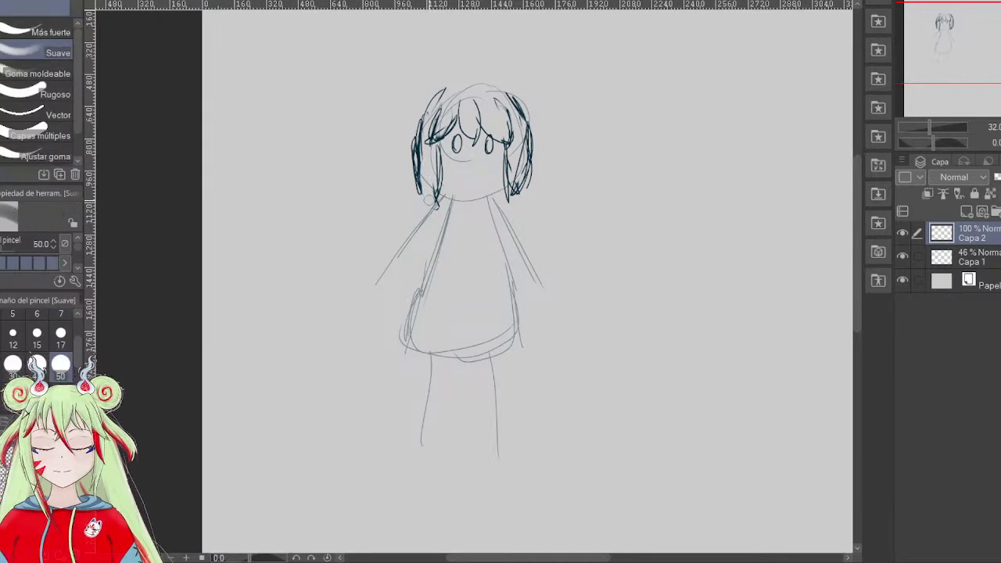
# - Extend the left side lock to a point below the shoulder and fill it with crossing strands using the Froggy pencil
pyautogui.press('p')
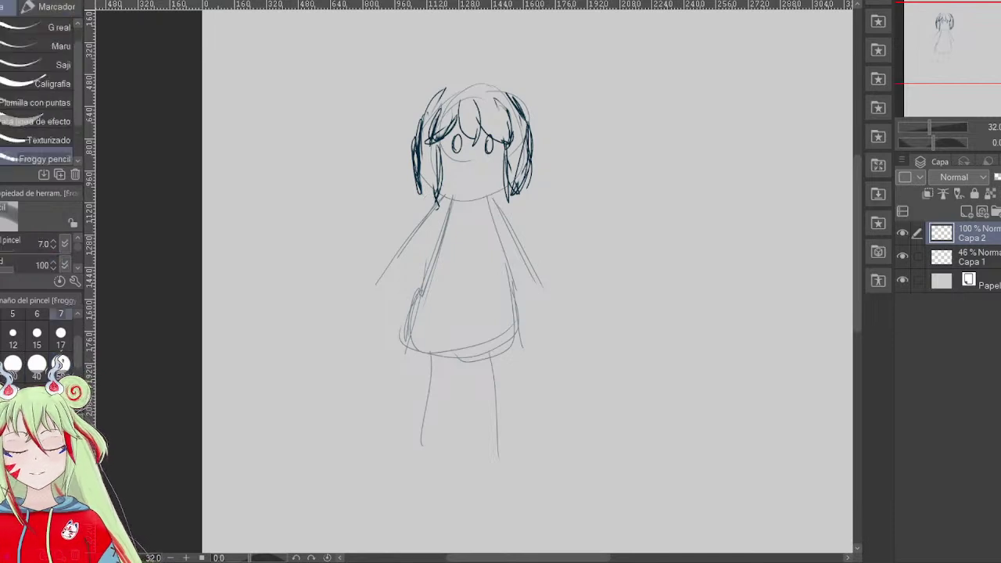
pyautogui.moveTo(417, 178)
pyautogui.mouseDown()
pyautogui.moveTo(435, 233)
pyautogui.moveTo(426, 203)
pyautogui.mouseUp()
pyautogui.moveTo(424, 202); pyautogui.dragTo(440, 222)
pyautogui.moveTo(441, 187)
pyautogui.mouseDown()
pyautogui.moveTo(435, 247)
pyautogui.moveTo(430, 236)
pyautogui.mouseUp()
pyautogui.moveTo(416, 176); pyautogui.dragTo(418, 195)
pyautogui.moveTo(424, 214); pyautogui.dragTo(440, 243)
pyautogui.moveTo(417, 172); pyautogui.dragTo(427, 203)
pyautogui.moveTo(443, 233); pyautogui.dragTo(432, 244)
pyautogui.moveTo(427, 205); pyautogui.dragTo(437, 236)
pyautogui.moveTo(418, 158); pyautogui.dragTo(438, 180)
pyautogui.moveTo(422, 158); pyautogui.dragTo(433, 180)
pyautogui.moveTo(430, 167); pyautogui.dragTo(421, 185)
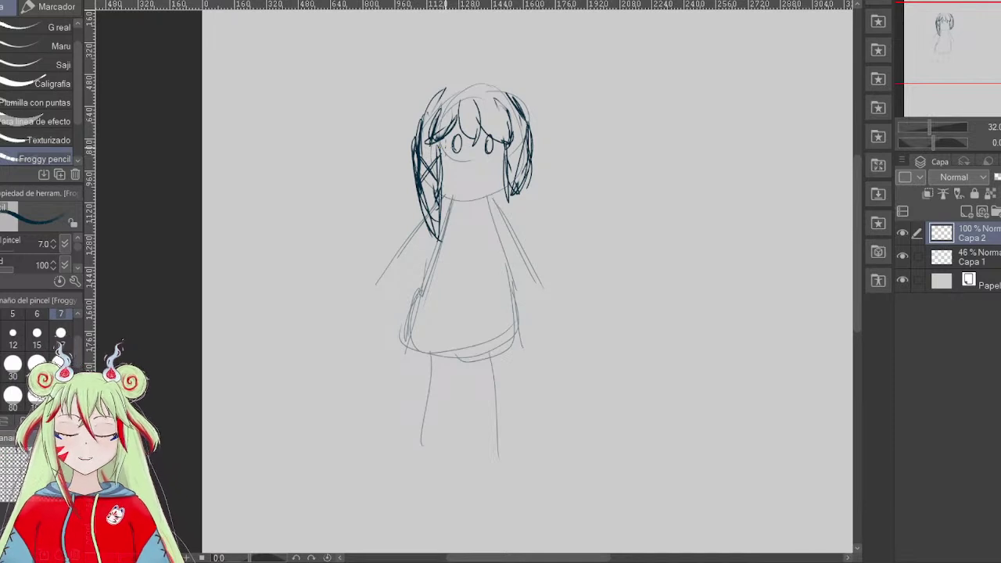
# - Fill in both eyes, sketch the chin line and add a stroke along the left side of the hair
pyautogui.moveTo(454, 138)
pyautogui.mouseDown()
pyautogui.moveTo(456, 152)
pyautogui.moveTo(490, 151)
pyautogui.mouseUp()
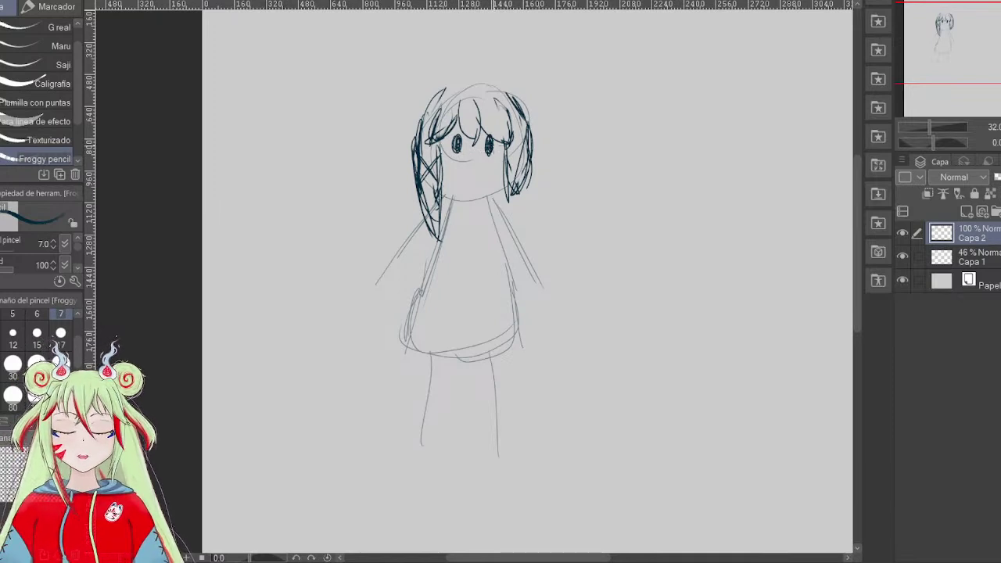
pyautogui.moveTo(446, 188); pyautogui.dragTo(501, 179)
pyautogui.moveTo(425, 110)
pyautogui.mouseDown()
pyautogui.moveTo(491, 84)
pyautogui.moveTo(523, 109)
pyautogui.moveTo(516, 100)
pyautogui.moveTo(520, 121)
pyautogui.moveTo(539, 108)
pyautogui.moveTo(501, 77)
pyautogui.moveTo(469, 69)
pyautogui.moveTo(426, 83)
pyautogui.moveTo(408, 117)
pyautogui.moveTo(419, 156)
pyautogui.mouseUp()
pyautogui.moveTo(449, 179); pyautogui.dragTo(482, 186)
# - Draw a rounded hood with two pointed cat ears around the head and hair
pyautogui.moveTo(529, 122)
pyautogui.mouseDown()
pyautogui.moveTo(517, 65)
pyautogui.moveTo(522, 50)
pyautogui.moveTo(535, 50)
pyautogui.moveTo(538, 106)
pyautogui.moveTo(530, 47)
pyautogui.mouseUp()
pyautogui.moveTo(530, 49)
pyautogui.mouseDown()
pyautogui.moveTo(502, 80)
pyautogui.moveTo(437, 47)
pyautogui.moveTo(455, 72)
pyautogui.moveTo(430, 45)
pyautogui.moveTo(416, 90)
pyautogui.moveTo(432, 36)
pyautogui.moveTo(492, 44)
pyautogui.moveTo(519, 67)
pyautogui.moveTo(456, 53)
pyautogui.moveTo(402, 106)
pyautogui.moveTo(401, 161)
pyautogui.moveTo(435, 216)
pyautogui.mouseUp()
pyautogui.moveTo(536, 97)
pyautogui.mouseDown()
pyautogui.moveTo(543, 166)
pyautogui.moveTo(542, 141)
pyautogui.mouseUp()
pyautogui.moveTo(543, 134)
pyautogui.mouseDown()
pyautogui.moveTo(527, 194)
pyautogui.moveTo(498, 211)
pyautogui.mouseUp()
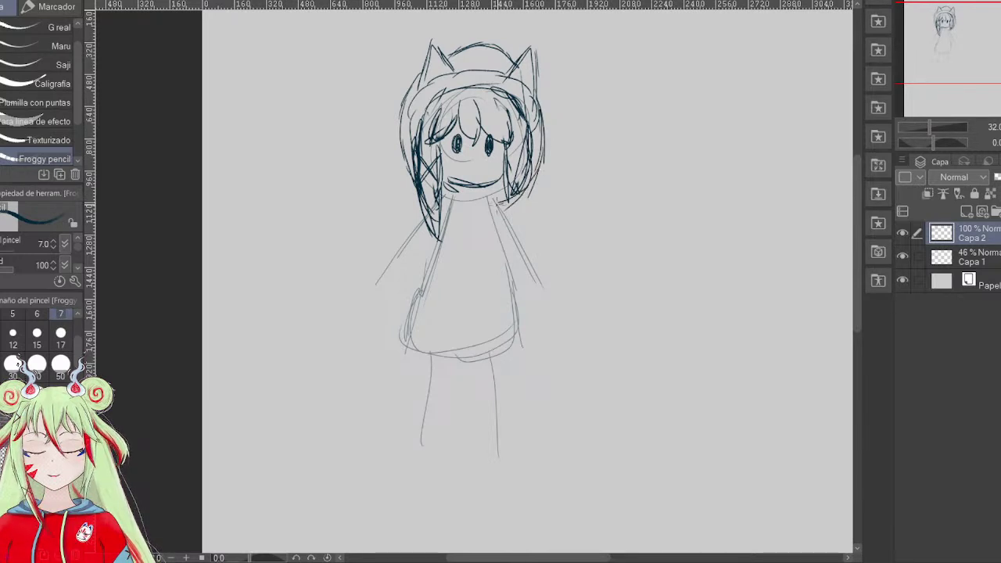
# - Reinforce the line under the chin and go over the outlines of the cat ears and hood
pyautogui.moveTo(503, 173); pyautogui.dragTo(471, 189)
pyautogui.moveTo(508, 158)
pyautogui.mouseDown()
pyautogui.moveTo(442, 177)
pyautogui.moveTo(472, 198)
pyautogui.moveTo(472, 187)
pyautogui.mouseUp()
pyautogui.moveTo(509, 75); pyautogui.dragTo(530, 48)
pyautogui.moveTo(533, 48)
pyautogui.mouseDown()
pyautogui.moveTo(536, 100)
pyautogui.moveTo(502, 83)
pyautogui.mouseUp()
pyautogui.moveTo(430, 55); pyautogui.dragTo(418, 92)
pyautogui.moveTo(449, 59)
pyautogui.mouseDown()
pyautogui.moveTo(466, 45)
pyautogui.moveTo(513, 58)
pyautogui.mouseUp()
pyautogui.moveTo(421, 72); pyautogui.dragTo(411, 91)
pyautogui.moveTo(411, 86)
pyautogui.mouseDown()
pyautogui.moveTo(400, 130)
pyautogui.moveTo(415, 185)
pyautogui.mouseUp()
pyautogui.moveTo(422, 191)
pyautogui.mouseDown()
pyautogui.moveTo(434, 216)
pyautogui.moveTo(502, 194)
pyautogui.mouseUp()
pyautogui.moveTo(540, 111); pyautogui.dragTo(536, 135)
# - Draw dark collar folds meeting at a point under the chin and switch to the Suave eraser
pyautogui.moveTo(465, 186); pyautogui.dragTo(502, 171)
pyautogui.moveTo(444, 185); pyautogui.dragTo(494, 169)
pyautogui.moveTo(488, 174); pyautogui.dragTo(508, 165)
pyautogui.moveTo(443, 185); pyautogui.dragTo(467, 168)
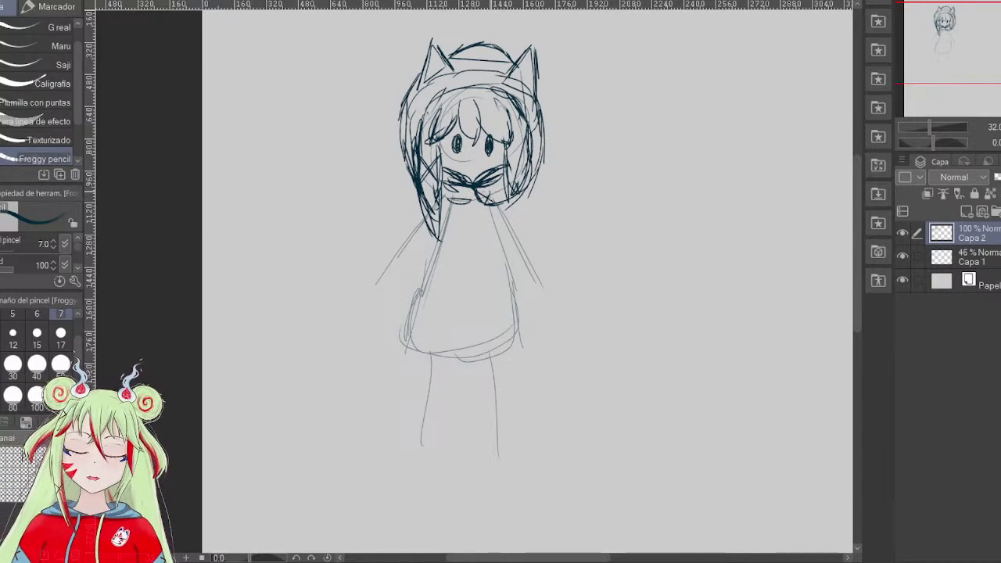
pyautogui.press('e')
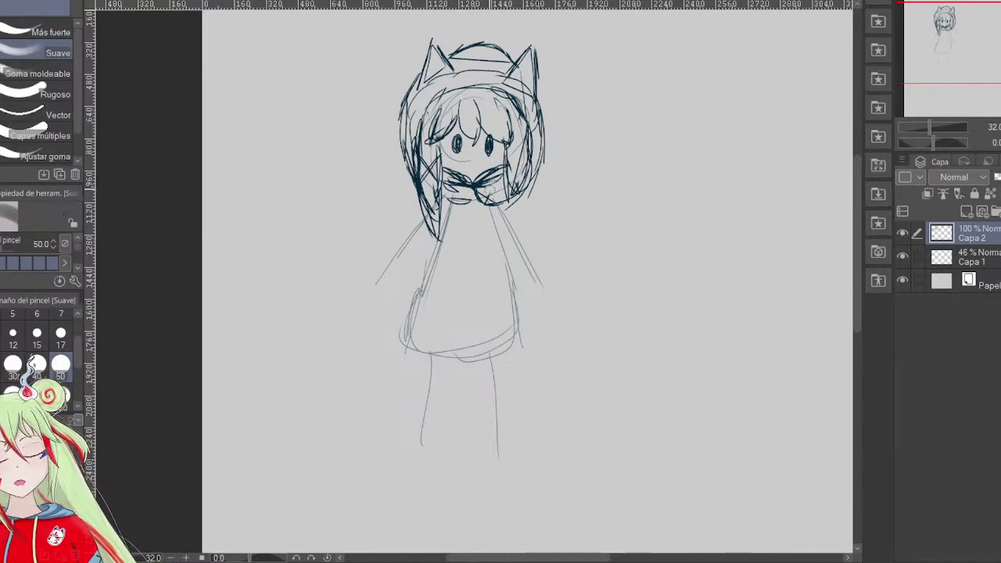
# - Erase the excess dark strokes around the collar, darken the long left hair lock with the size 17 Hard Round brush, and return to Froggy pencil
pyautogui.moveTo(454, 183)
pyautogui.mouseDown()
pyautogui.moveTo(457, 193)
pyautogui.moveTo(426, 202)
pyautogui.moveTo(438, 237)
pyautogui.mouseUp()
pyautogui.press('p')
pyautogui.moveTo(422, 187); pyautogui.dragTo(436, 237)
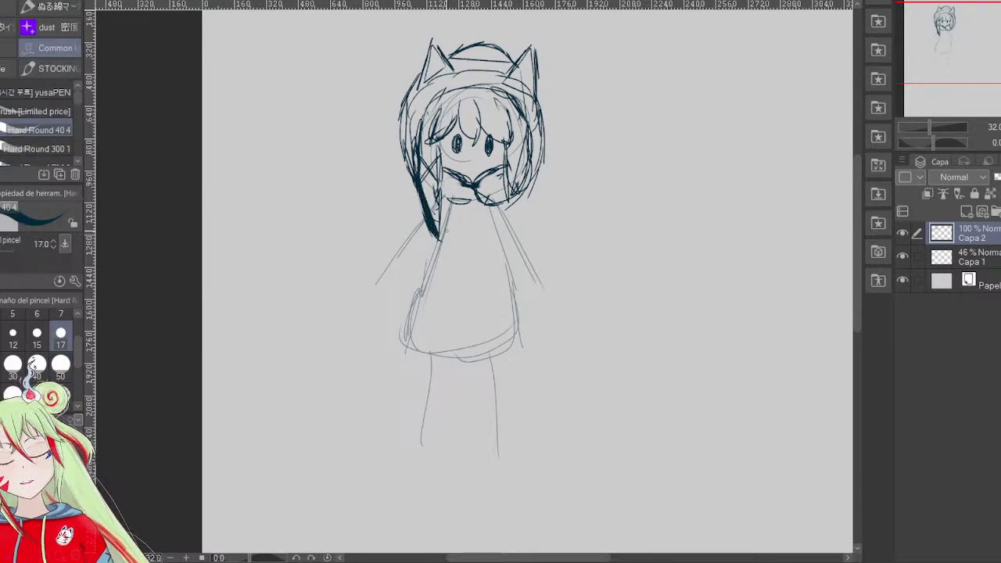
pyautogui.press('p')
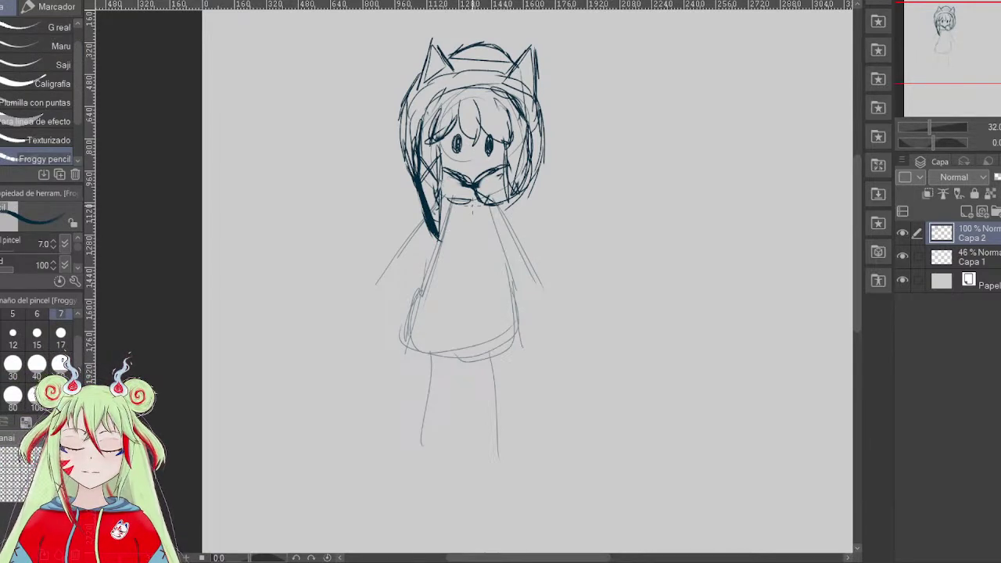
# - Sketch the right sleeve's sloping outer edge from the shoulder and close its wide end with a slanted cuff line
pyautogui.moveTo(504, 197); pyautogui.dragTo(549, 257)
pyautogui.moveTo(507, 202); pyautogui.dragTo(557, 270)
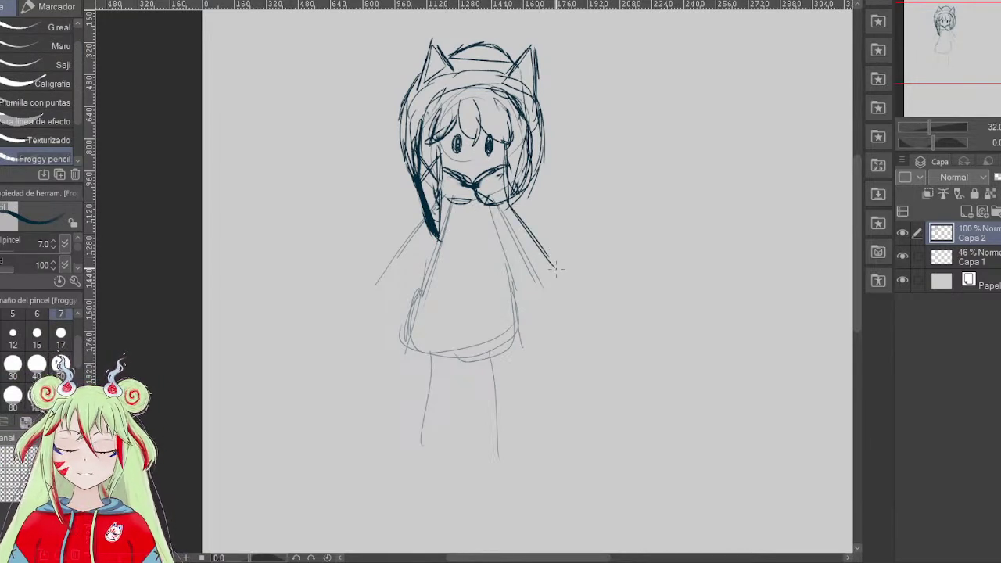
pyautogui.moveTo(528, 227); pyautogui.dragTo(573, 295)
pyautogui.moveTo(507, 200); pyautogui.dragTo(528, 232)
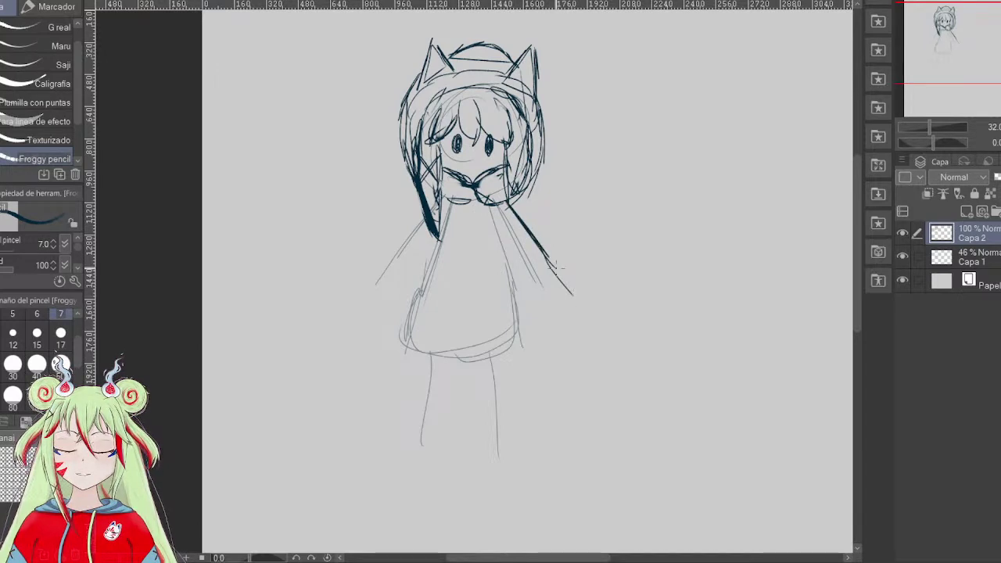
pyautogui.moveTo(561, 307); pyautogui.dragTo(530, 318)
pyautogui.moveTo(531, 318); pyautogui.dragTo(569, 296)
pyautogui.moveTo(569, 295); pyautogui.dragTo(530, 319)
# - Draw the coat's centre line and its right front panel, running down from the collar to a point over the leg
pyautogui.moveTo(489, 212); pyautogui.dragTo(529, 318)
pyautogui.moveTo(468, 221)
pyautogui.mouseDown()
pyautogui.moveTo(497, 230)
pyautogui.moveTo(468, 222)
pyautogui.moveTo(484, 211)
pyautogui.moveTo(468, 251)
pyautogui.moveTo(468, 297)
pyautogui.mouseUp()
pyautogui.moveTo(468, 250)
pyautogui.mouseDown()
pyautogui.moveTo(475, 364)
pyautogui.moveTo(515, 419)
pyautogui.mouseUp()
pyautogui.moveTo(521, 316)
pyautogui.mouseDown()
pyautogui.moveTo(532, 395)
pyautogui.moveTo(531, 324)
pyautogui.moveTo(527, 413)
pyautogui.mouseUp()
pyautogui.moveTo(530, 347)
pyautogui.mouseDown()
pyautogui.moveTo(513, 417)
pyautogui.moveTo(531, 353)
pyautogui.moveTo(526, 384)
pyautogui.mouseUp()
pyautogui.moveTo(525, 384)
pyautogui.mouseDown()
pyautogui.moveTo(508, 418)
pyautogui.moveTo(518, 414)
pyautogui.mouseUp()
pyautogui.moveTo(534, 349); pyautogui.dragTo(521, 408)
pyautogui.moveTo(535, 329)
pyautogui.mouseDown()
pyautogui.moveTo(533, 360)
pyautogui.moveTo(535, 334)
pyautogui.mouseUp()
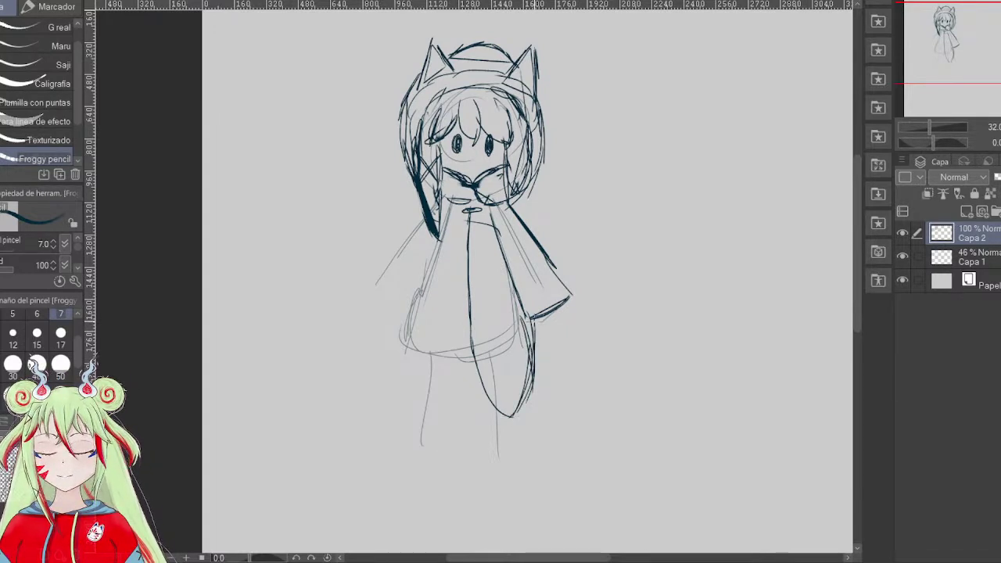
pyautogui.moveTo(469, 227)
pyautogui.mouseDown()
pyautogui.moveTo(472, 334)
pyautogui.moveTo(513, 417)
pyautogui.mouseUp()
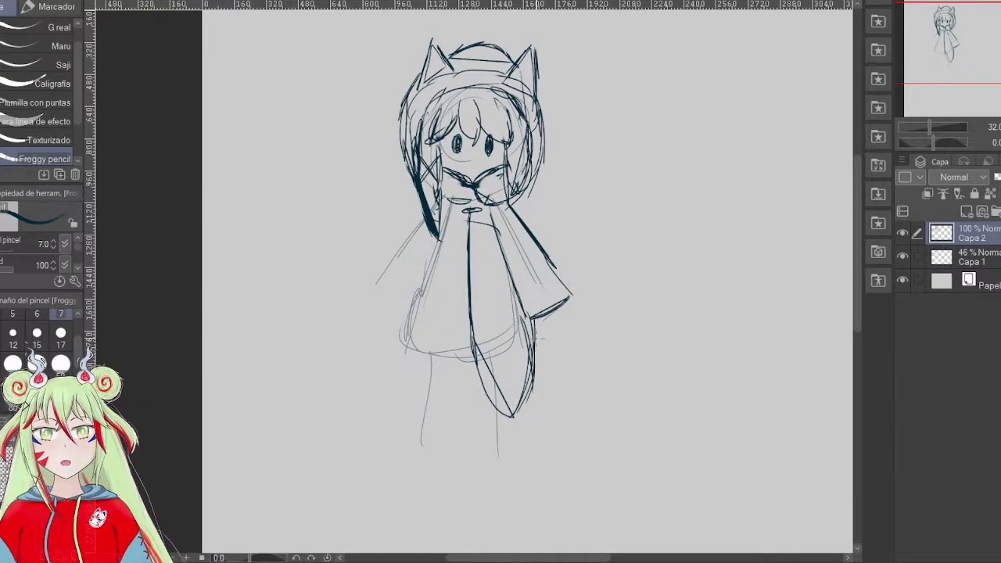
# - Draw the coat's left front panel, tapering to a point at the hem, and reinforce the inner edges of both panels
pyautogui.moveTo(472, 352); pyautogui.dragTo(387, 414)
pyautogui.moveTo(440, 231); pyautogui.dragTo(414, 302)
pyautogui.moveTo(433, 260); pyautogui.dragTo(392, 373)
pyautogui.moveTo(413, 308); pyautogui.dragTo(385, 422)
pyautogui.moveTo(397, 366)
pyautogui.mouseDown()
pyautogui.moveTo(386, 418)
pyautogui.moveTo(397, 416)
pyautogui.mouseUp()
pyautogui.moveTo(469, 350)
pyautogui.mouseDown()
pyautogui.moveTo(421, 405)
pyautogui.moveTo(438, 389)
pyautogui.mouseUp()
pyautogui.moveTo(466, 302)
pyautogui.mouseDown()
pyautogui.moveTo(470, 366)
pyautogui.moveTo(491, 398)
pyautogui.mouseUp()
pyautogui.moveTo(471, 348); pyautogui.dragTo(512, 418)
# - Sketch the flared left sleeve from the shoulder and give both cuffs a scalloped trim
pyautogui.moveTo(442, 213); pyautogui.dragTo(424, 284)
pyautogui.moveTo(416, 213)
pyautogui.mouseDown()
pyautogui.moveTo(366, 283)
pyautogui.moveTo(388, 307)
pyautogui.moveTo(363, 289)
pyautogui.moveTo(407, 325)
pyautogui.mouseUp()
pyautogui.moveTo(368, 277); pyautogui.dragTo(404, 321)
pyautogui.moveTo(524, 322)
pyautogui.mouseDown()
pyautogui.moveTo(576, 289)
pyautogui.moveTo(571, 313)
pyautogui.moveTo(543, 325)
pyautogui.moveTo(527, 316)
pyautogui.mouseUp()
pyautogui.moveTo(419, 213); pyautogui.dragTo(367, 276)
pyautogui.moveTo(367, 276)
pyautogui.mouseDown()
pyautogui.moveTo(465, 292)
pyautogui.moveTo(553, 316)
pyautogui.mouseUp()
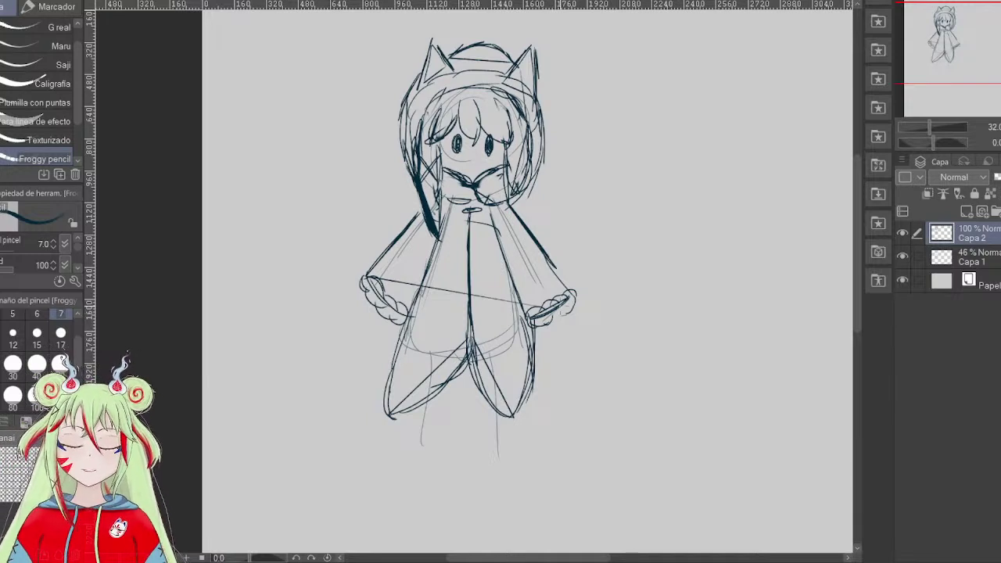
pyautogui.press('e')
pyautogui.moveTo(395, 280)
pyautogui.mouseDown()
pyautogui.moveTo(435, 278)
pyautogui.moveTo(429, 294)
pyautogui.moveTo(450, 282)
pyautogui.moveTo(453, 296)
pyautogui.moveTo(479, 289)
pyautogui.moveTo(481, 299)
pyautogui.moveTo(484, 285)
pyautogui.moveTo(515, 299)
pyautogui.mouseUp()
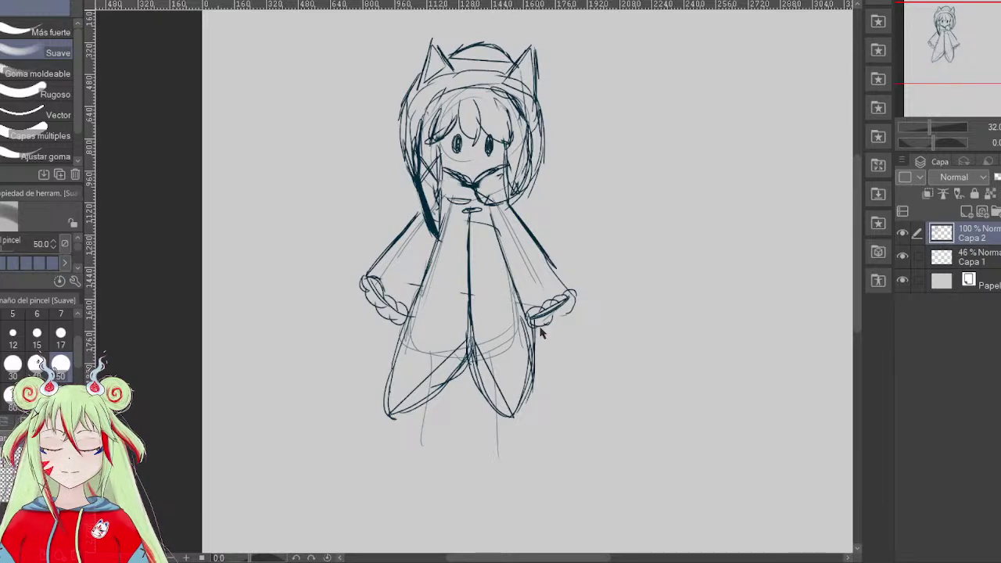
# - Darken the right cuff opening with the size 17 Hard Round brush, then add short Froggy pencil fold lines to the right sleeve
pyautogui.press('p')
pyautogui.moveTo(546, 322); pyautogui.dragTo(568, 307)
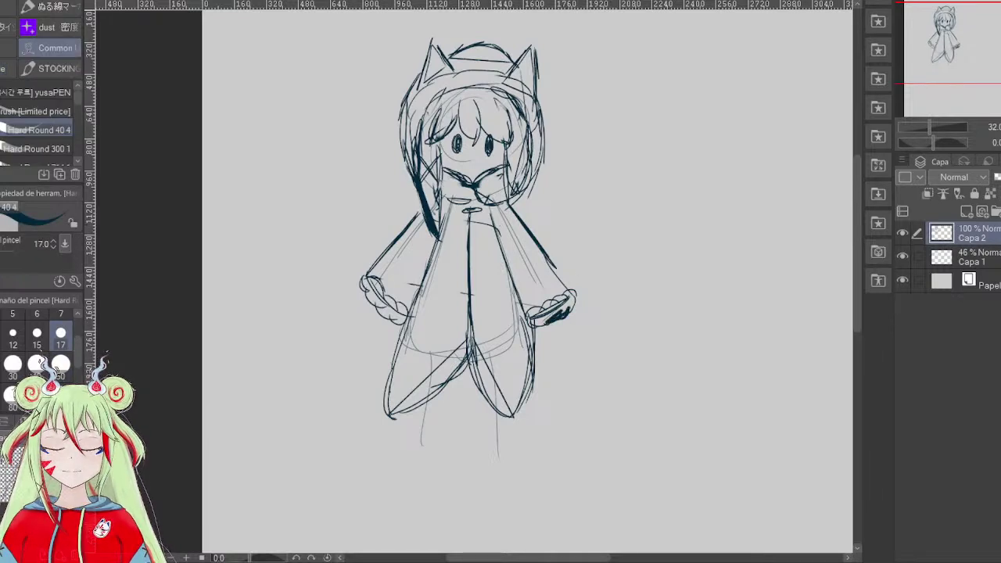
pyautogui.press('p')
pyautogui.moveTo(539, 233)
pyautogui.mouseDown()
pyautogui.moveTo(523, 246)
pyautogui.moveTo(528, 262)
pyautogui.mouseUp()
pyautogui.moveTo(514, 226); pyautogui.dragTo(528, 237)
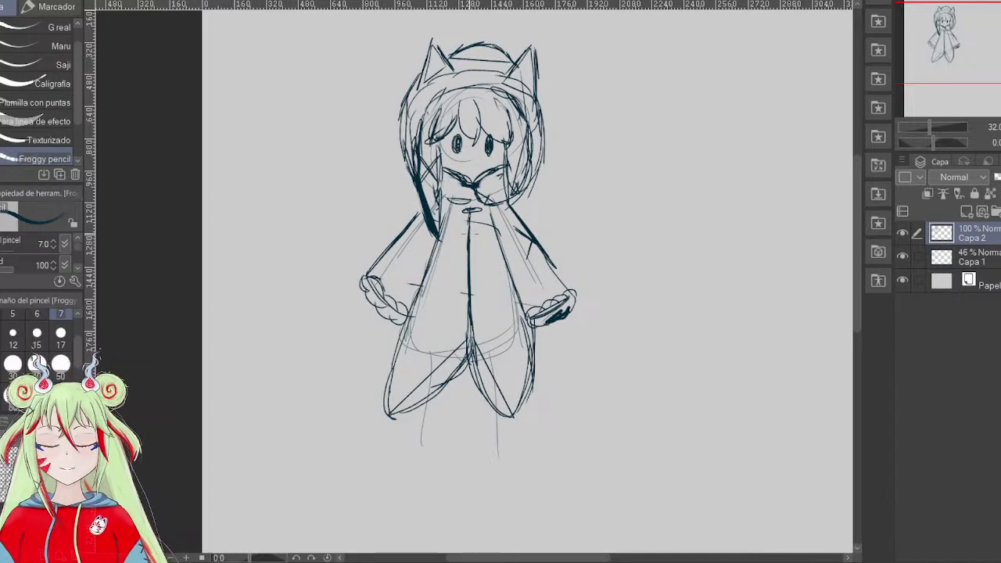
# - Add a scalloped trim along the slanted hems of both coat panels
pyautogui.moveTo(472, 369); pyautogui.dragTo(466, 390)
pyautogui.moveTo(468, 383)
pyautogui.mouseDown()
pyautogui.moveTo(480, 403)
pyautogui.moveTo(523, 419)
pyautogui.mouseUp()
pyautogui.moveTo(529, 397)
pyautogui.mouseDown()
pyautogui.moveTo(521, 419)
pyautogui.moveTo(527, 400)
pyautogui.mouseUp()
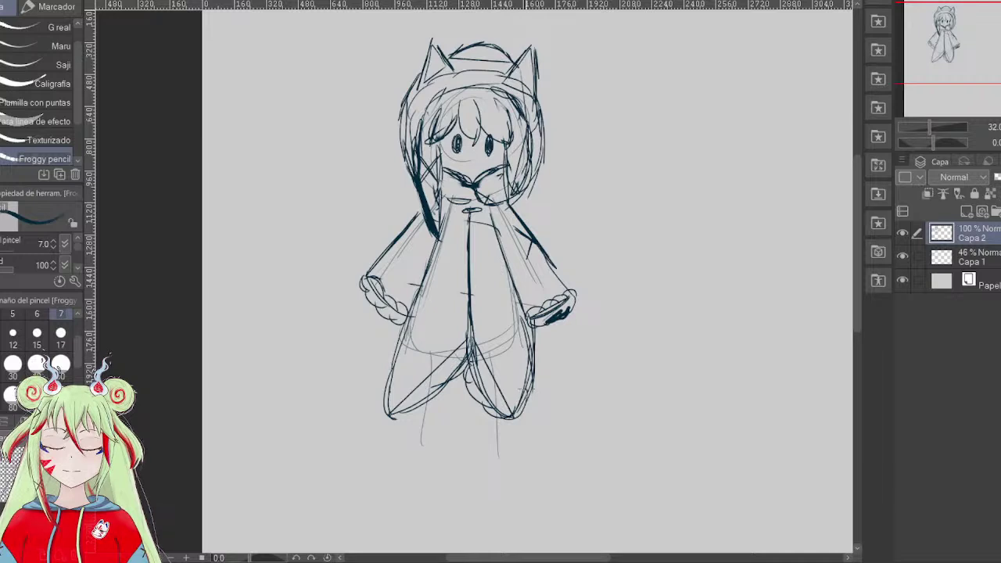
pyautogui.moveTo(492, 371)
pyautogui.mouseDown()
pyautogui.moveTo(482, 395)
pyautogui.moveTo(522, 413)
pyautogui.mouseUp()
pyautogui.moveTo(455, 361)
pyautogui.mouseDown()
pyautogui.moveTo(393, 416)
pyautogui.moveTo(460, 382)
pyautogui.moveTo(402, 419)
pyautogui.moveTo(390, 415)
pyautogui.mouseUp()
pyautogui.moveTo(481, 401); pyautogui.dragTo(513, 406)
pyautogui.moveTo(477, 372); pyautogui.dragTo(523, 408)
pyautogui.moveTo(488, 386); pyautogui.dragTo(513, 407)
pyautogui.moveTo(460, 361); pyautogui.dragTo(428, 392)
# - Sketch the left leg under the coat with a trouser cuff and a rounded foot, and start the right leg's inner edge
pyautogui.moveTo(427, 395)
pyautogui.mouseDown()
pyautogui.moveTo(388, 416)
pyautogui.moveTo(440, 422)
pyautogui.moveTo(430, 453)
pyautogui.mouseUp()
pyautogui.moveTo(411, 416)
pyautogui.mouseDown()
pyautogui.moveTo(405, 452)
pyautogui.moveTo(440, 451)
pyautogui.moveTo(434, 458)
pyautogui.mouseUp()
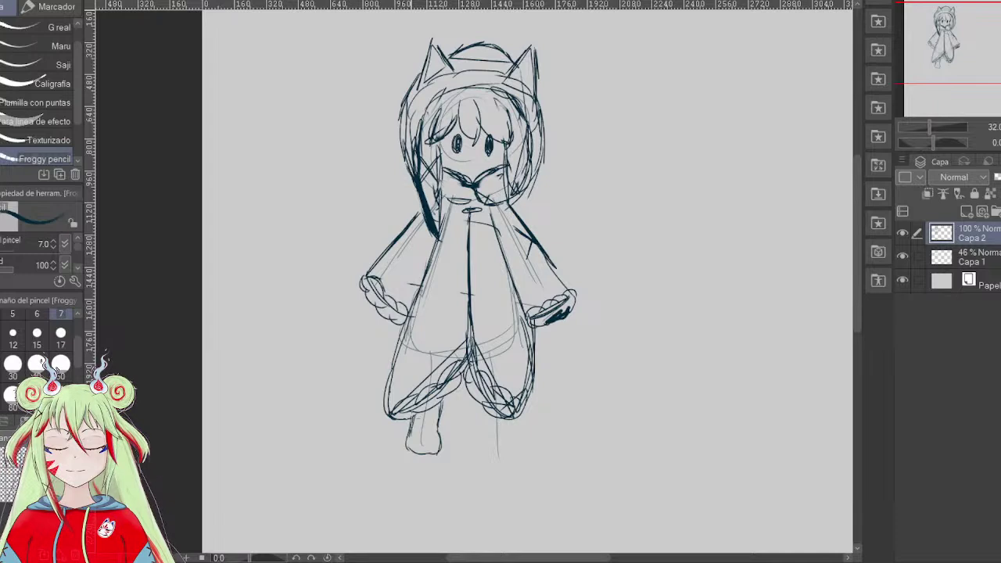
pyautogui.moveTo(431, 433)
pyautogui.mouseDown()
pyautogui.moveTo(449, 421)
pyautogui.moveTo(446, 409)
pyautogui.moveTo(436, 429)
pyautogui.moveTo(407, 430)
pyautogui.moveTo(434, 426)
pyautogui.mouseUp()
pyautogui.moveTo(470, 396)
pyautogui.mouseDown()
pyautogui.moveTo(465, 424)
pyautogui.moveTo(479, 435)
pyautogui.moveTo(517, 434)
pyautogui.moveTo(519, 418)
pyautogui.moveTo(477, 456)
pyautogui.moveTo(510, 457)
pyautogui.moveTo(472, 449)
pyautogui.moveTo(477, 435)
pyautogui.mouseUp()
pyautogui.moveTo(418, 445)
pyautogui.mouseDown()
pyautogui.moveTo(436, 455)
pyautogui.moveTo(450, 419)
pyautogui.moveTo(450, 431)
pyautogui.mouseUp()
pyautogui.moveTo(452, 394)
pyautogui.mouseDown()
pyautogui.moveTo(452, 416)
pyautogui.moveTo(452, 404)
pyautogui.mouseUp()
pyautogui.moveTo(452, 385)
pyautogui.mouseDown()
pyautogui.moveTo(451, 417)
pyautogui.moveTo(435, 430)
pyautogui.moveTo(443, 423)
pyautogui.mouseUp()
pyautogui.moveTo(436, 428); pyautogui.dragTo(409, 425)
pyautogui.moveTo(433, 410); pyautogui.dragTo(433, 427)
# - Draw the right trouser leg with its cuff and shoe, and add shading strokes to both shoes
pyautogui.moveTo(470, 397); pyautogui.dragTo(474, 419)
pyautogui.moveTo(475, 423); pyautogui.dragTo(518, 430)
pyautogui.moveTo(515, 420); pyautogui.dragTo(474, 455)
pyautogui.moveTo(474, 455); pyautogui.dragTo(502, 457)
pyautogui.moveTo(508, 437); pyautogui.dragTo(507, 456)
pyautogui.moveTo(494, 436); pyautogui.dragTo(479, 437)
pyautogui.moveTo(433, 436); pyautogui.dragTo(418, 452)
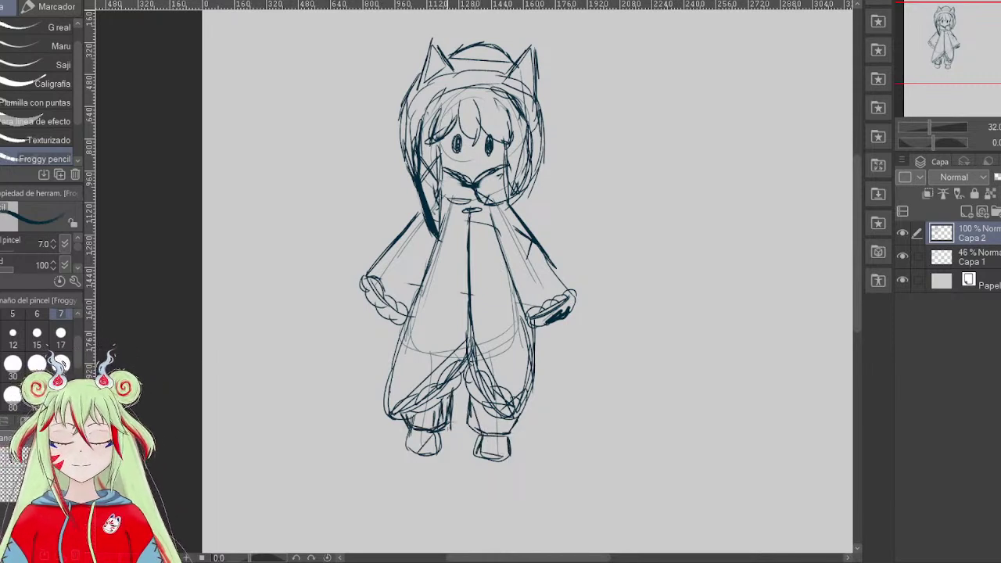
# - Draw two X marks one above the other on the coat's left front panel
pyautogui.moveTo(457, 257)
pyautogui.mouseDown()
pyautogui.moveTo(438, 277)
pyautogui.moveTo(457, 267)
pyautogui.moveTo(450, 315)
pyautogui.moveTo(454, 307)
pyautogui.mouseUp()
pyautogui.moveTo(435, 311)
pyautogui.mouseDown()
pyautogui.moveTo(455, 300)
pyautogui.moveTo(454, 311)
pyautogui.mouseUp()
pyautogui.moveTo(455, 294)
pyautogui.mouseDown()
pyautogui.moveTo(439, 309)
pyautogui.moveTo(458, 291)
pyautogui.mouseUp()
# - Sketch a round head and a bell-shaped body as a guide for a second figure in the empty area beside the character
pyautogui.moveTo(966, 59); pyautogui.dragTo(982, 47)
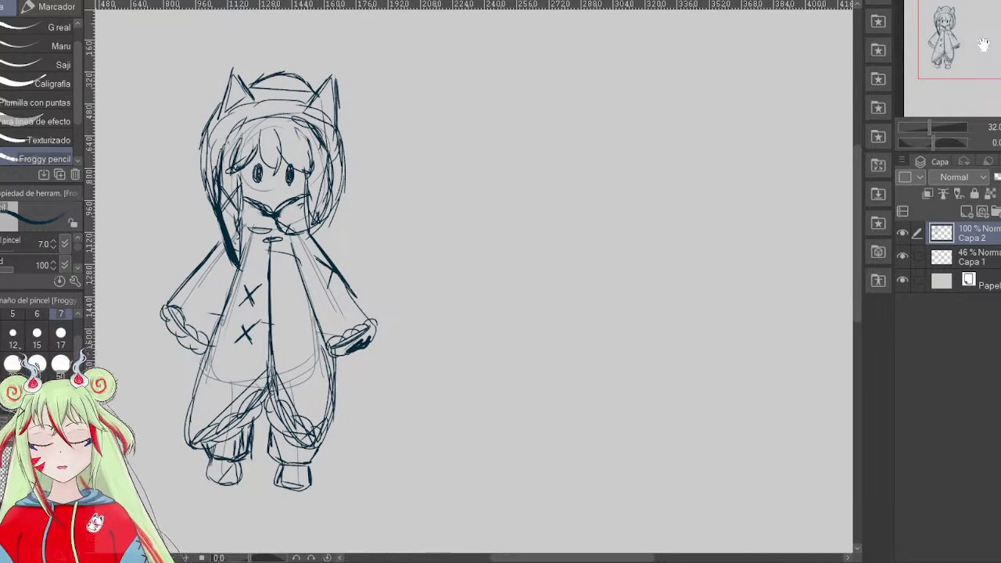
pyautogui.moveTo(608, 96)
pyautogui.mouseDown()
pyautogui.moveTo(546, 118)
pyautogui.moveTo(637, 185)
pyautogui.moveTo(641, 111)
pyautogui.moveTo(553, 108)
pyautogui.mouseUp()
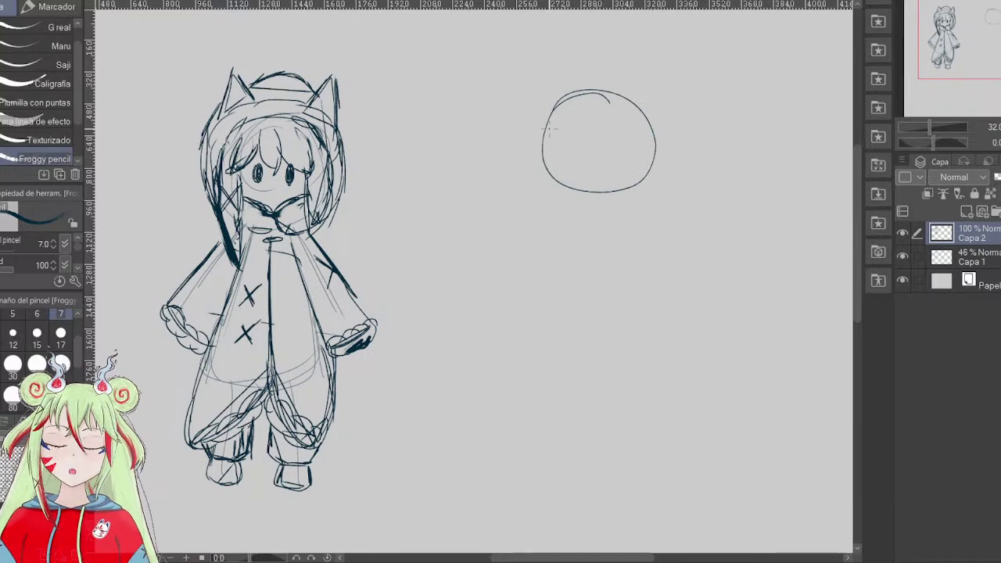
pyautogui.moveTo(571, 187); pyautogui.dragTo(545, 267)
pyautogui.moveTo(578, 192)
pyautogui.mouseDown()
pyautogui.moveTo(540, 314)
pyautogui.moveTo(574, 349)
pyautogui.moveTo(616, 344)
pyautogui.mouseUp()
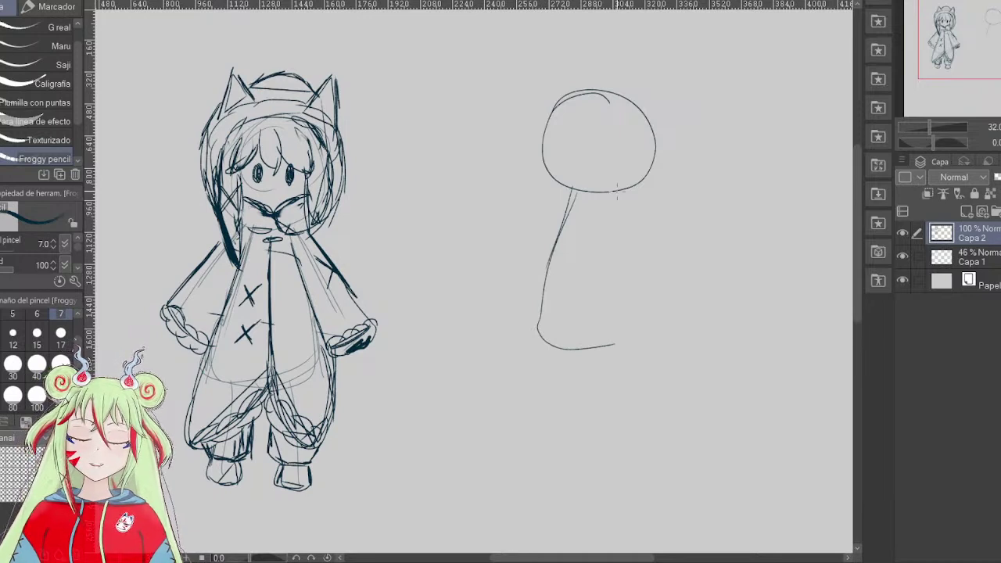
pyautogui.moveTo(620, 195)
pyautogui.mouseDown()
pyautogui.moveTo(645, 330)
pyautogui.moveTo(629, 351)
pyautogui.moveTo(558, 344)
pyautogui.moveTo(547, 291)
pyautogui.mouseUp()
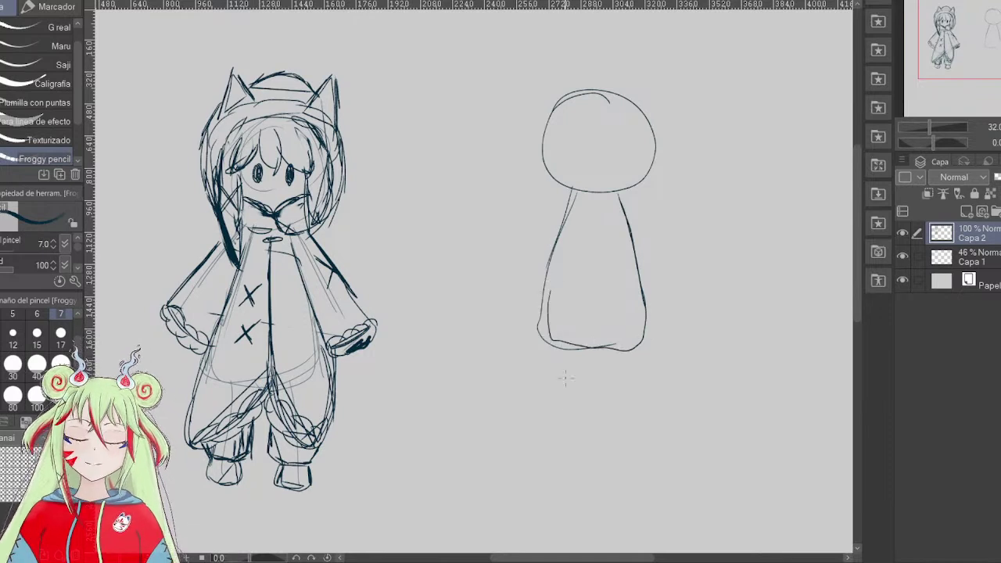
# - Add single-line legs and slanted arms to the second figure's guide and go over them again
pyautogui.moveTo(565, 353); pyautogui.dragTo(566, 407)
pyautogui.moveTo(615, 349); pyautogui.dragTo(615, 407)
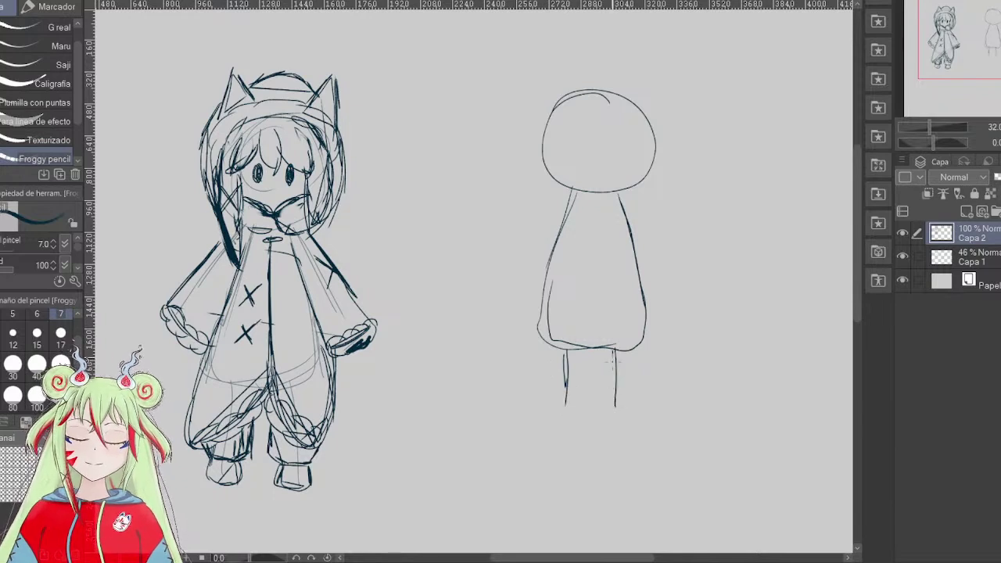
pyautogui.moveTo(567, 192); pyautogui.dragTo(518, 270)
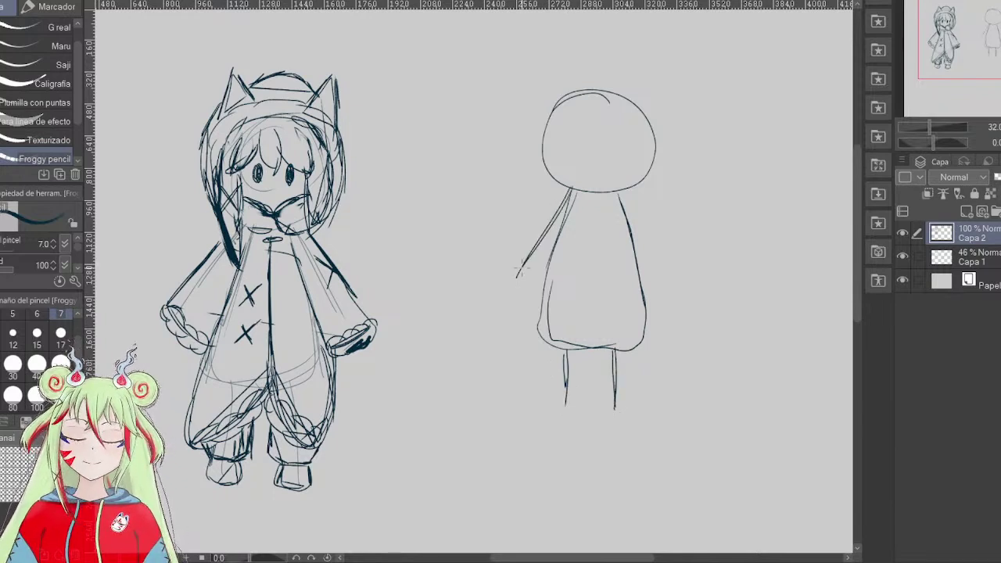
pyautogui.moveTo(620, 196); pyautogui.dragTo(667, 273)
pyautogui.moveTo(643, 235); pyautogui.dragTo(669, 273)
pyautogui.moveTo(567, 349); pyautogui.dragTo(566, 404)
pyautogui.moveTo(614, 350); pyautogui.dragTo(615, 408)
pyautogui.moveTo(568, 194); pyautogui.dragTo(523, 266)
# - Lower the opacity of Capa 2 to 54% and add a new raster layer above it
pyautogui.click(997, 177)
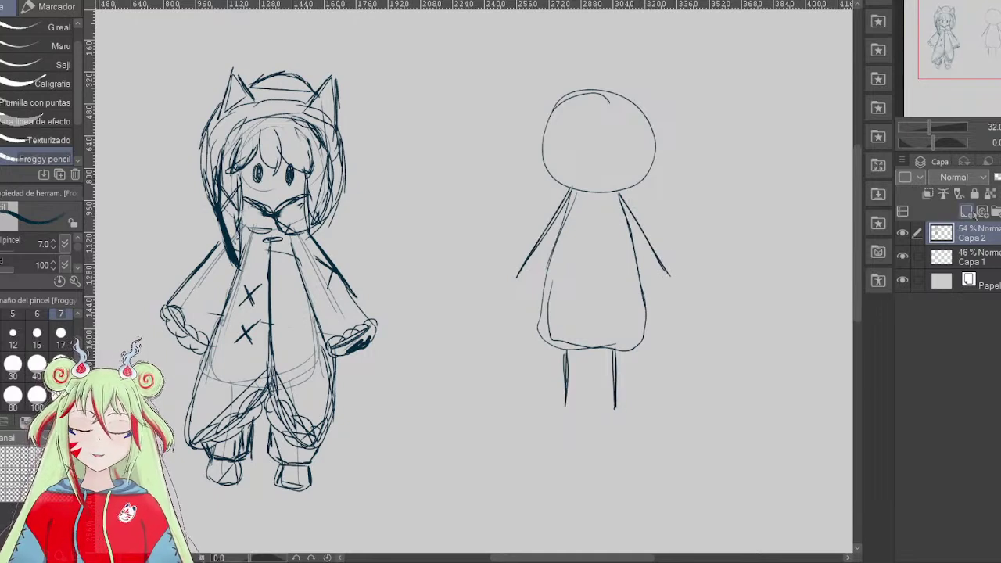
pyautogui.click(967, 212)
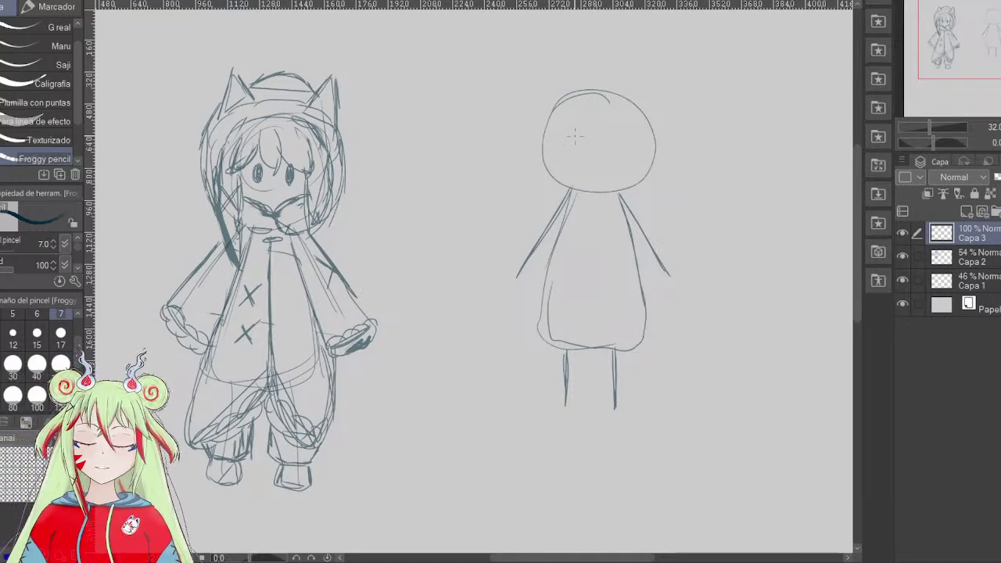
# - Draw the second figure's long left side lock and pointed bangs, marking the lock and the central strand with crosses
pyautogui.moveTo(570, 124); pyautogui.dragTo(564, 233)
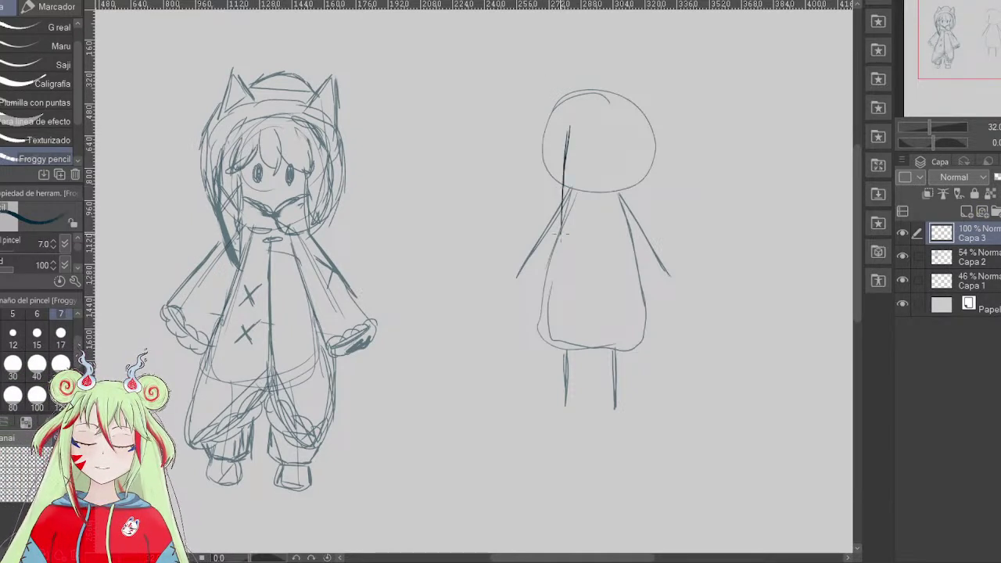
pyautogui.moveTo(547, 111)
pyautogui.mouseDown()
pyautogui.moveTo(540, 173)
pyautogui.moveTo(546, 129)
pyautogui.moveTo(545, 189)
pyautogui.moveTo(560, 234)
pyautogui.moveTo(545, 209)
pyautogui.mouseUp()
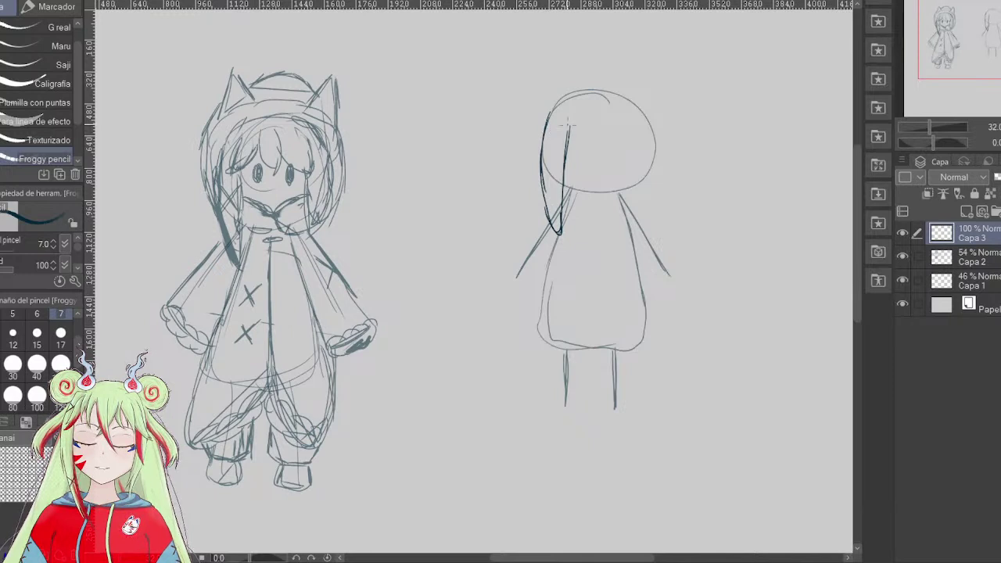
pyautogui.moveTo(574, 117); pyautogui.dragTo(566, 131)
pyautogui.moveTo(566, 128)
pyautogui.mouseDown()
pyautogui.moveTo(565, 140)
pyautogui.moveTo(587, 126)
pyautogui.moveTo(586, 147)
pyautogui.moveTo(611, 154)
pyautogui.mouseUp()
pyautogui.moveTo(613, 119)
pyautogui.mouseDown()
pyautogui.moveTo(608, 152)
pyautogui.moveTo(610, 124)
pyautogui.moveTo(612, 144)
pyautogui.moveTo(605, 136)
pyautogui.mouseUp()
pyautogui.moveTo(541, 164)
pyautogui.mouseDown()
pyautogui.moveTo(562, 190)
pyautogui.moveTo(542, 189)
pyautogui.mouseUp()
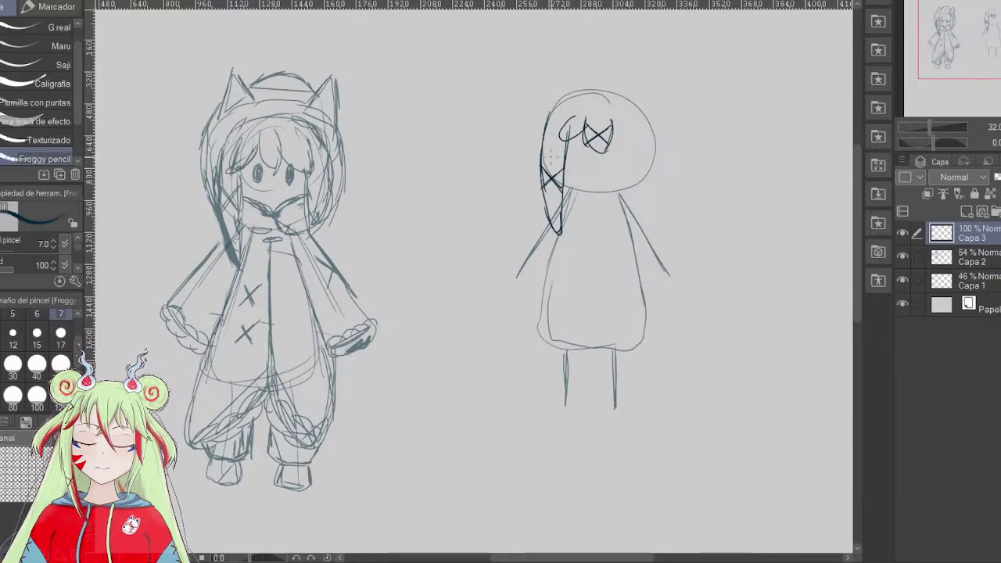
# - Draw the right part of the bangs and the right side lock, reinforcing the lock's outer edge
pyautogui.moveTo(620, 139)
pyautogui.mouseDown()
pyautogui.moveTo(646, 150)
pyautogui.moveTo(632, 119)
pyautogui.moveTo(643, 154)
pyautogui.mouseUp()
pyautogui.moveTo(635, 110)
pyautogui.mouseDown()
pyautogui.moveTo(652, 139)
pyautogui.moveTo(648, 182)
pyautogui.mouseUp()
pyautogui.moveTo(656, 134); pyautogui.dragTo(642, 208)
pyautogui.moveTo(628, 148)
pyautogui.mouseDown()
pyautogui.moveTo(627, 188)
pyautogui.moveTo(642, 208)
pyautogui.moveTo(654, 160)
pyautogui.moveTo(643, 122)
pyautogui.mouseUp()
pyautogui.moveTo(635, 110); pyautogui.dragTo(649, 123)
pyautogui.moveTo(638, 113); pyautogui.dragTo(652, 152)
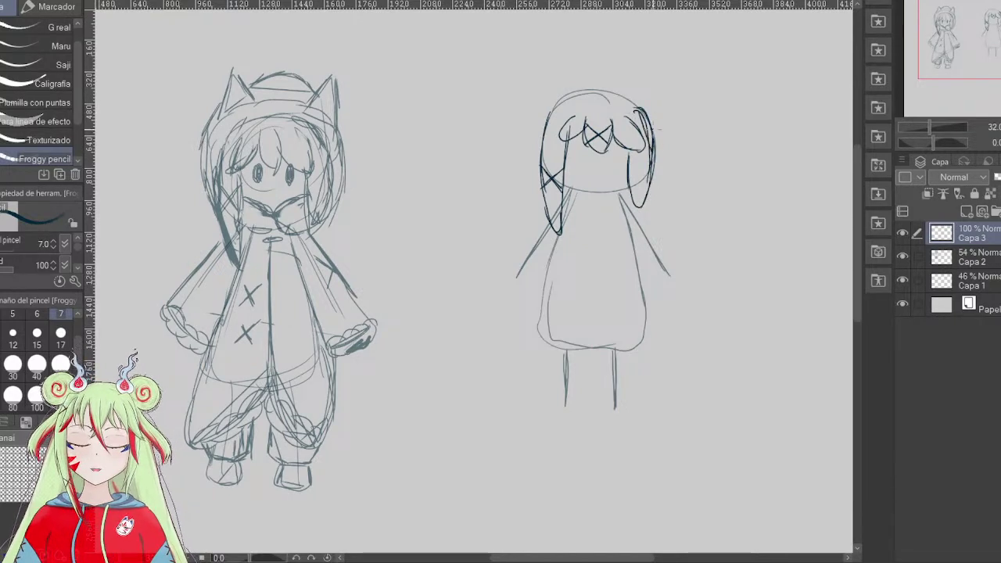
pyautogui.moveTo(639, 111)
pyautogui.mouseDown()
pyautogui.moveTo(654, 138)
pyautogui.moveTo(657, 193)
pyautogui.mouseUp()
# - Surround the second figure's head with a fluffy hood rim and draw the hood's crown with two pointed cat ears
pyautogui.moveTo(603, 86)
pyautogui.mouseDown()
pyautogui.moveTo(577, 87)
pyautogui.moveTo(539, 119)
pyautogui.moveTo(528, 151)
pyautogui.moveTo(545, 195)
pyautogui.moveTo(622, 184)
pyautogui.moveTo(634, 199)
pyautogui.moveTo(667, 141)
pyautogui.moveTo(652, 104)
pyautogui.moveTo(590, 88)
pyautogui.moveTo(566, 109)
pyautogui.moveTo(637, 102)
pyautogui.mouseUp()
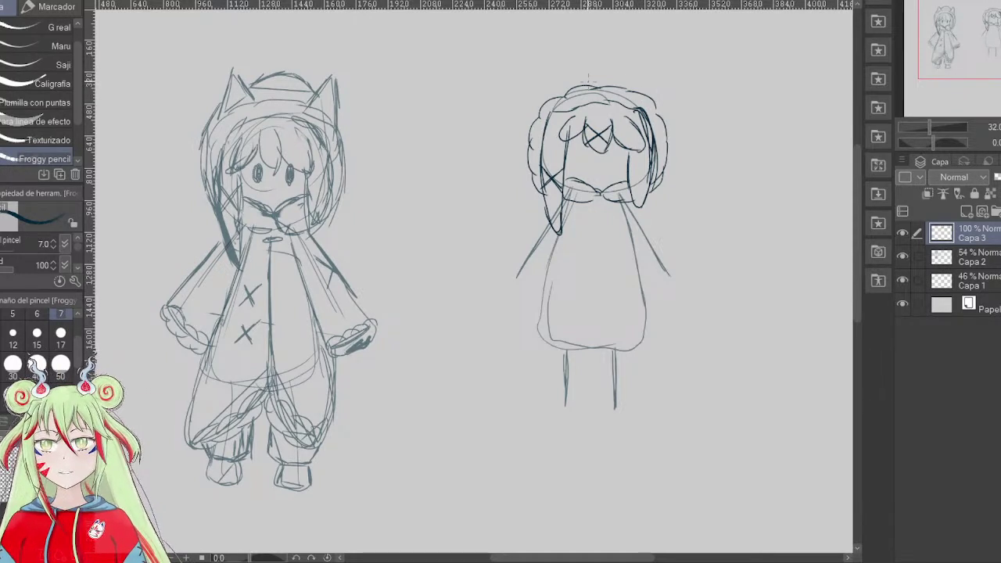
pyautogui.moveTo(541, 99); pyautogui.dragTo(593, 56)
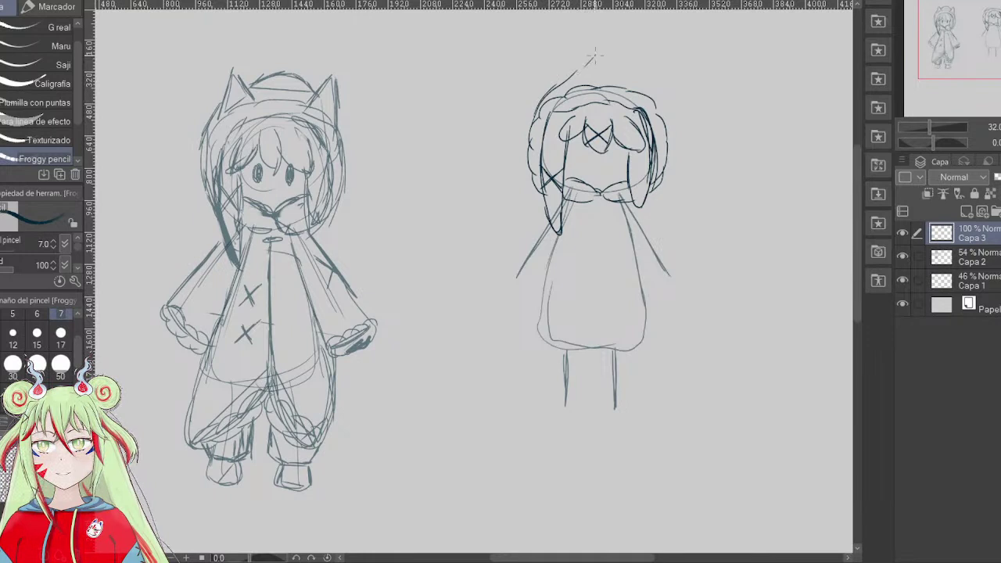
pyautogui.moveTo(657, 105)
pyautogui.mouseDown()
pyautogui.moveTo(587, 64)
pyautogui.moveTo(601, 59)
pyautogui.moveTo(566, 48)
pyautogui.moveTo(551, 99)
pyautogui.mouseUp()
pyautogui.moveTo(566, 50)
pyautogui.mouseDown()
pyautogui.moveTo(580, 79)
pyautogui.moveTo(622, 78)
pyautogui.moveTo(637, 59)
pyautogui.moveTo(648, 92)
pyautogui.moveTo(640, 57)
pyautogui.moveTo(616, 91)
pyautogui.moveTo(635, 55)
pyautogui.mouseUp()
pyautogui.moveTo(634, 55); pyautogui.dragTo(648, 92)
pyautogui.moveTo(551, 99)
pyautogui.mouseDown()
pyautogui.moveTo(601, 84)
pyautogui.moveTo(646, 91)
pyautogui.mouseUp()
pyautogui.moveTo(647, 93); pyautogui.dragTo(660, 109)
pyautogui.moveTo(585, 89); pyautogui.dragTo(610, 86)
pyautogui.moveTo(607, 89); pyautogui.dragTo(659, 108)
# - Draw two filled oval eyes on the second figure, then try out mouth shapes and undo them
pyautogui.moveTo(578, 141)
pyautogui.mouseDown()
pyautogui.moveTo(580, 162)
pyautogui.moveTo(613, 159)
pyautogui.moveTo(578, 160)
pyautogui.moveTo(609, 169)
pyautogui.mouseUp()
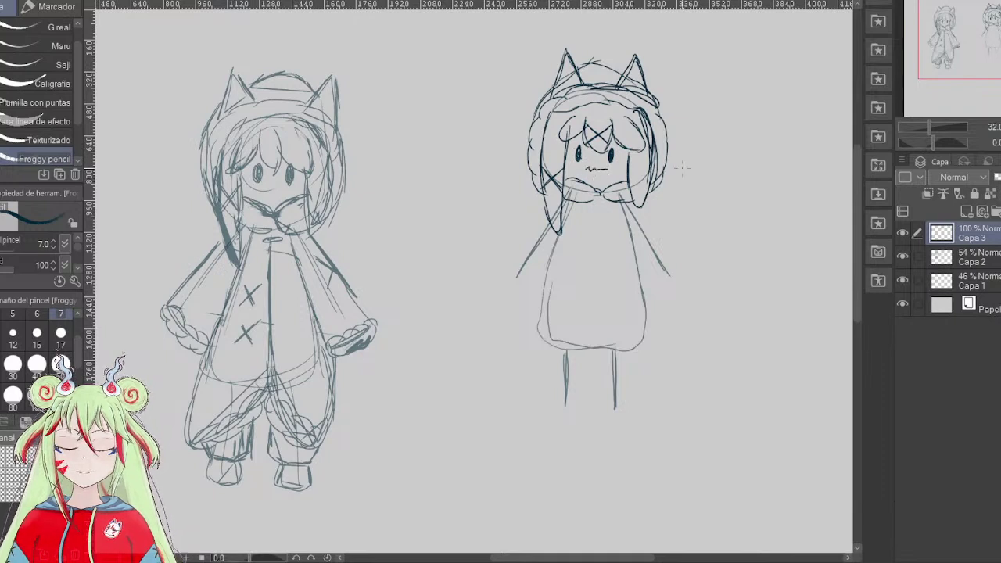
pyautogui.hotkey('ctrl', 'z')
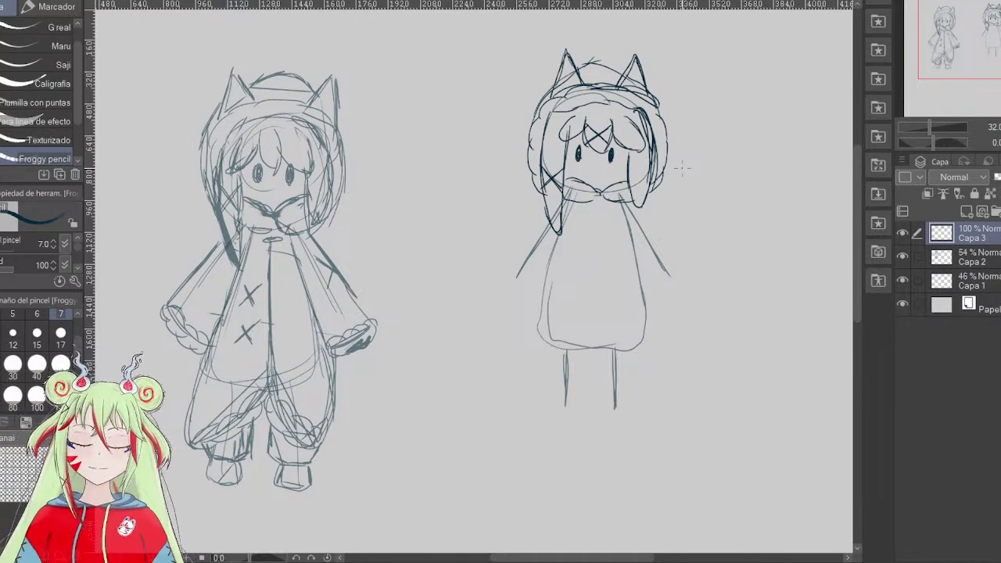
pyautogui.moveTo(586, 166)
pyautogui.mouseDown()
pyautogui.moveTo(609, 169)
pyautogui.moveTo(601, 174)
pyautogui.mouseUp()
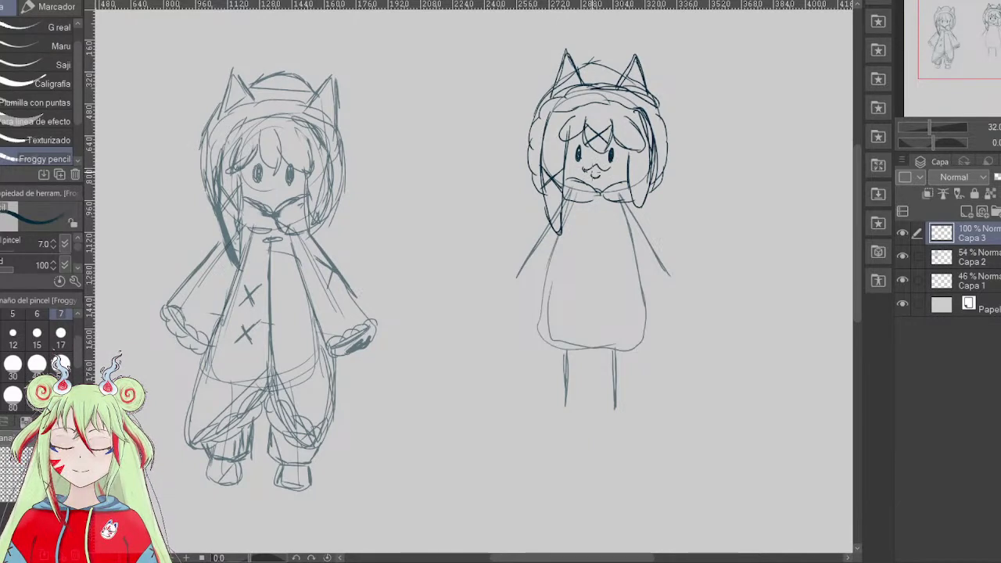
pyautogui.hotkey('ctrl', 'z')
pyautogui.hotkey('ctrl', 'z')
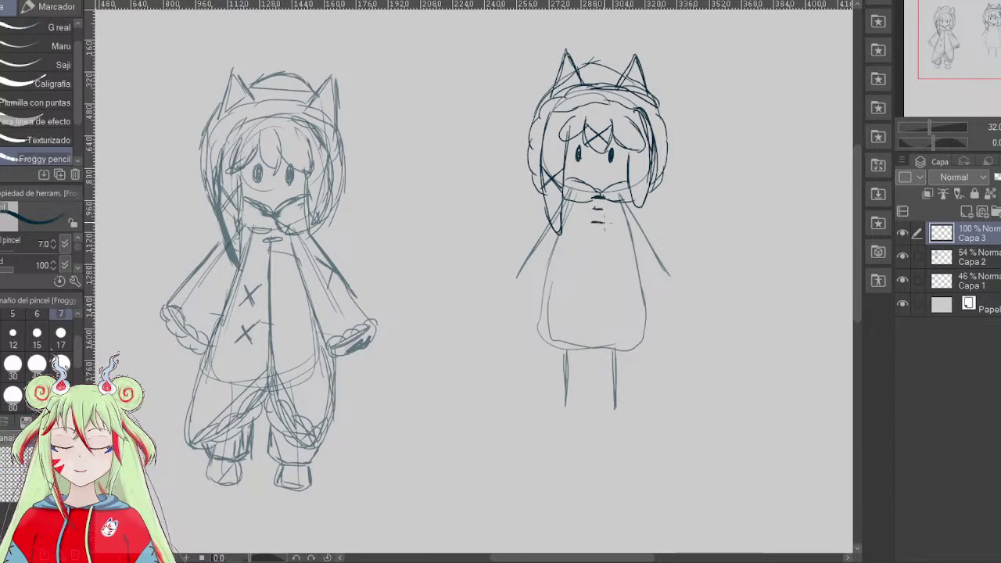
# - Sketch a row of small fasteners down the second figure's chest and the coat's right front panel ending in a rounded tip
pyautogui.moveTo(592, 223)
pyautogui.mouseDown()
pyautogui.moveTo(602, 223)
pyautogui.moveTo(594, 232)
pyautogui.moveTo(604, 223)
pyautogui.moveTo(602, 207)
pyautogui.moveTo(597, 275)
pyautogui.moveTo(608, 333)
pyautogui.mouseUp()
pyautogui.moveTo(596, 285)
pyautogui.mouseDown()
pyautogui.moveTo(621, 358)
pyautogui.moveTo(633, 354)
pyautogui.mouseUp()
pyautogui.moveTo(623, 210); pyautogui.dragTo(642, 294)
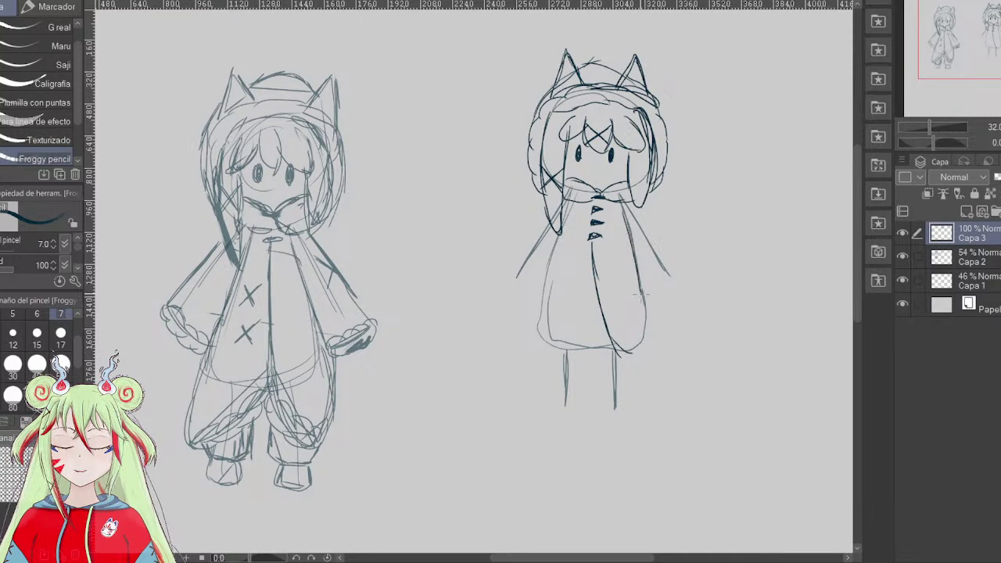
pyautogui.moveTo(630, 227); pyautogui.dragTo(646, 315)
pyautogui.moveTo(635, 258); pyautogui.dragTo(643, 379)
pyautogui.moveTo(612, 338); pyautogui.dragTo(646, 373)
pyautogui.moveTo(614, 341); pyautogui.dragTo(646, 374)
pyautogui.moveTo(591, 240); pyautogui.dragTo(612, 338)
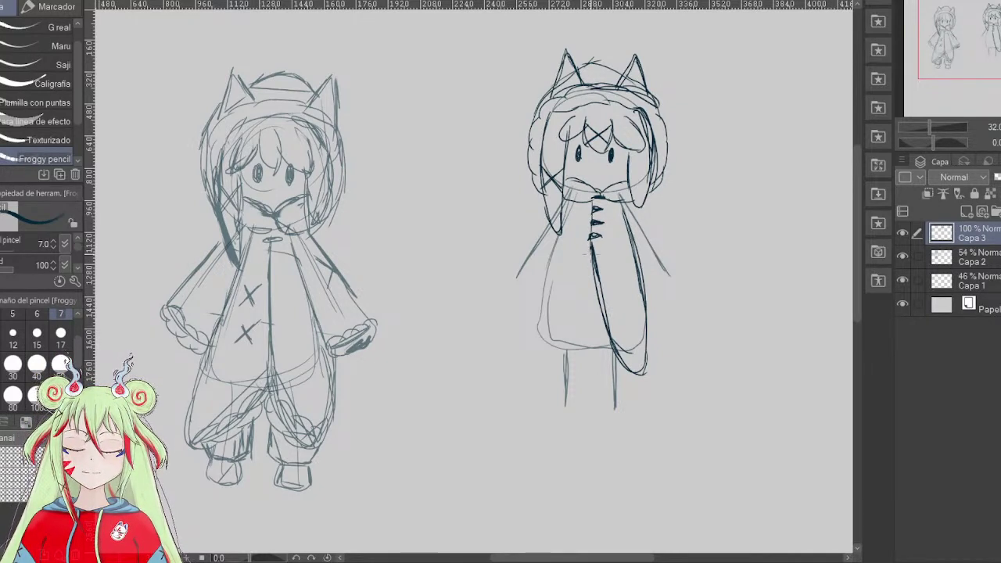
# - Draw the second coat's left front panel with a curved inner edge and flared side, and add a slanted line across its lower part
pyautogui.moveTo(586, 301); pyautogui.dragTo(560, 361)
pyautogui.moveTo(597, 295)
pyautogui.mouseDown()
pyautogui.moveTo(573, 358)
pyautogui.moveTo(593, 325)
pyautogui.moveTo(523, 374)
pyautogui.mouseUp()
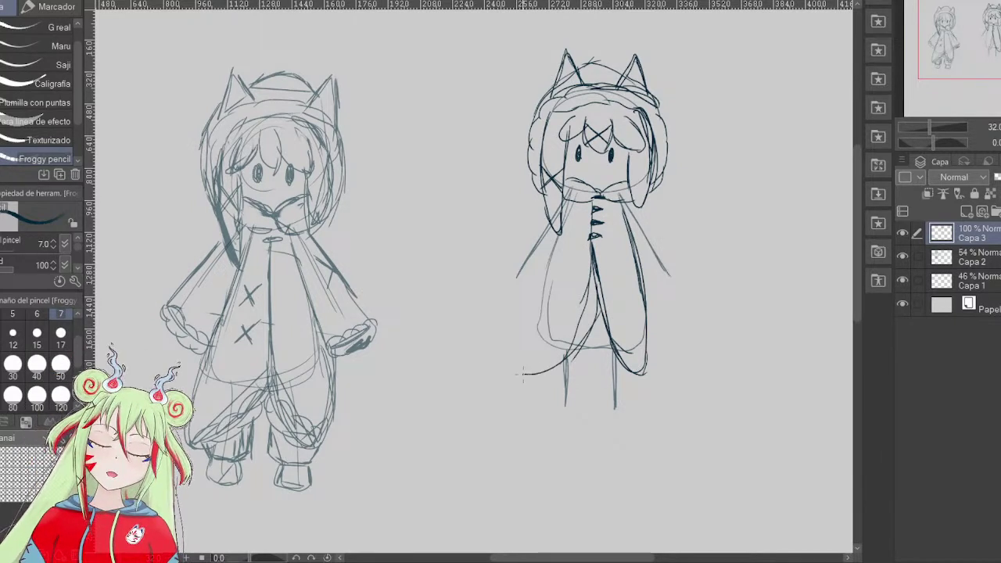
pyautogui.moveTo(553, 236); pyautogui.dragTo(533, 341)
pyautogui.moveTo(536, 307)
pyautogui.mouseDown()
pyautogui.moveTo(530, 366)
pyautogui.moveTo(562, 367)
pyautogui.mouseUp()
pyautogui.moveTo(551, 261); pyautogui.dragTo(541, 292)
pyautogui.moveTo(536, 316); pyautogui.dragTo(612, 344)
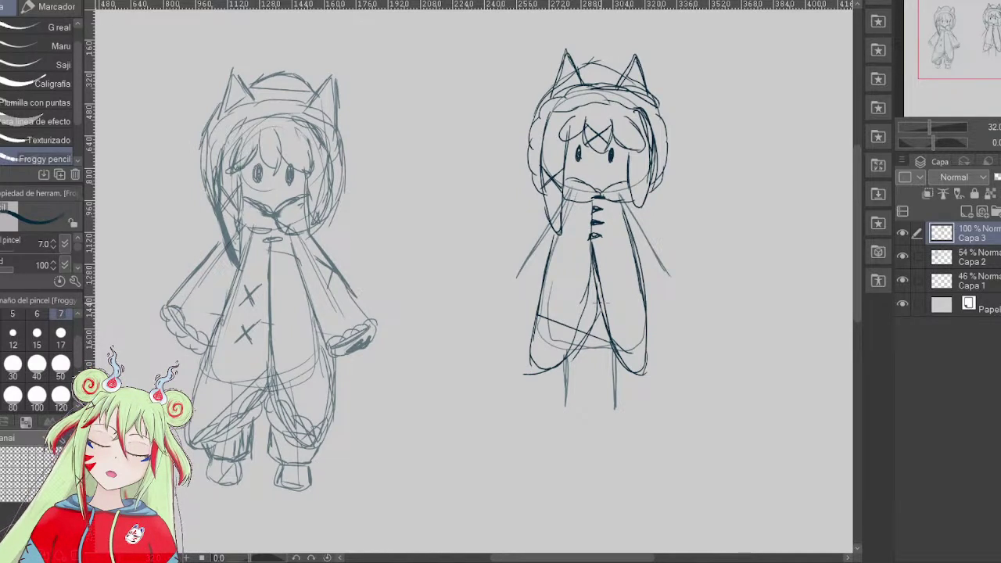
# - Undo the slanted line and flared edge on the second coat's left front panel and redraw the panel with a rounded hem
pyautogui.hotkey('ctrl', 'z')
pyautogui.hotkey('ctrl', 'z')
pyautogui.moveTo(560, 233)
pyautogui.mouseDown()
pyautogui.moveTo(539, 322)
pyautogui.moveTo(554, 358)
pyautogui.mouseUp()
pyautogui.moveTo(600, 299)
pyautogui.mouseDown()
pyautogui.moveTo(580, 345)
pyautogui.moveTo(546, 365)
pyautogui.moveTo(553, 263)
pyautogui.mouseUp()
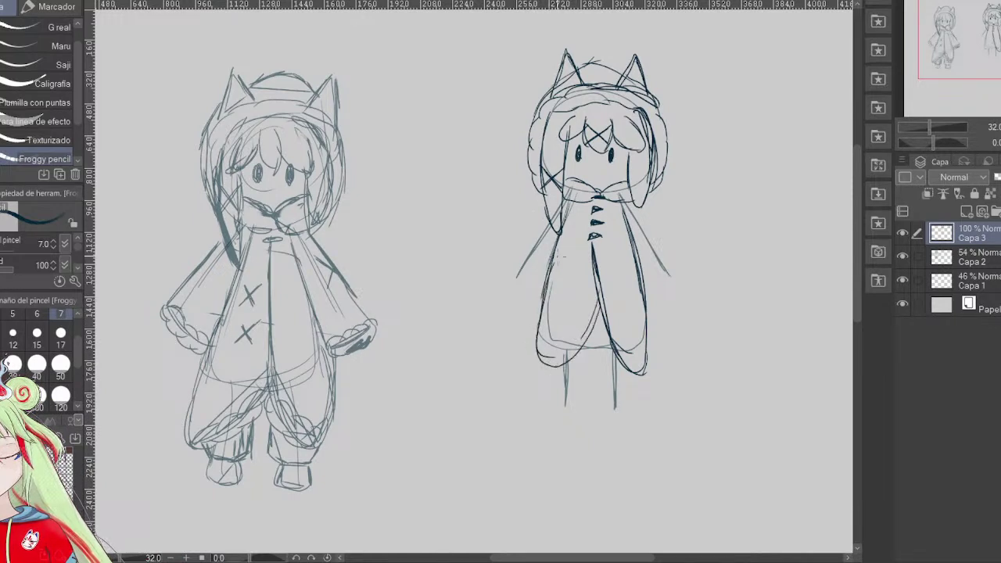
# - Draw baggy trouser legs and small rounded feet beneath the second figure's coat, and retrace the central fastener line
pyautogui.moveTo(591, 373)
pyautogui.mouseDown()
pyautogui.moveTo(572, 388)
pyautogui.moveTo(549, 380)
pyautogui.moveTo(554, 388)
pyautogui.mouseUp()
pyautogui.moveTo(550, 386); pyautogui.dragTo(577, 386)
pyautogui.moveTo(599, 337)
pyautogui.mouseDown()
pyautogui.moveTo(591, 383)
pyautogui.moveTo(602, 391)
pyautogui.mouseUp()
pyautogui.moveTo(608, 386)
pyautogui.mouseDown()
pyautogui.moveTo(626, 385)
pyautogui.moveTo(605, 397)
pyautogui.moveTo(626, 407)
pyautogui.mouseUp()
pyautogui.moveTo(629, 407)
pyautogui.mouseDown()
pyautogui.moveTo(565, 408)
pyautogui.moveTo(576, 401)
pyautogui.mouseUp()
pyautogui.moveTo(590, 333); pyautogui.dragTo(586, 382)
pyautogui.moveTo(590, 364)
pyautogui.mouseDown()
pyautogui.moveTo(574, 386)
pyautogui.moveTo(552, 382)
pyautogui.mouseUp()
pyautogui.moveTo(552, 377); pyautogui.dragTo(565, 386)
pyautogui.moveTo(597, 332); pyautogui.dragTo(600, 377)
pyautogui.moveTo(592, 254); pyautogui.dragTo(596, 191)
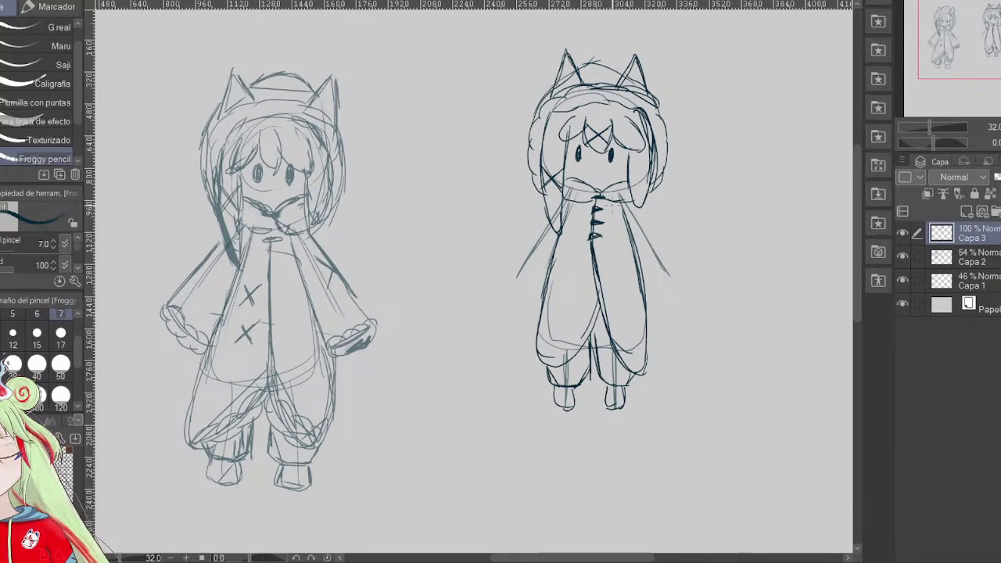
# - Lasso the second figure's body below the collar, shorten it slightly with a vertical transform, and deselect it
pyautogui.press('m')
pyautogui.moveTo(477, 381)
pyautogui.mouseDown()
pyautogui.moveTo(686, 264)
pyautogui.moveTo(641, 217)
pyautogui.moveTo(569, 205)
pyautogui.moveTo(504, 379)
pyautogui.mouseUp()
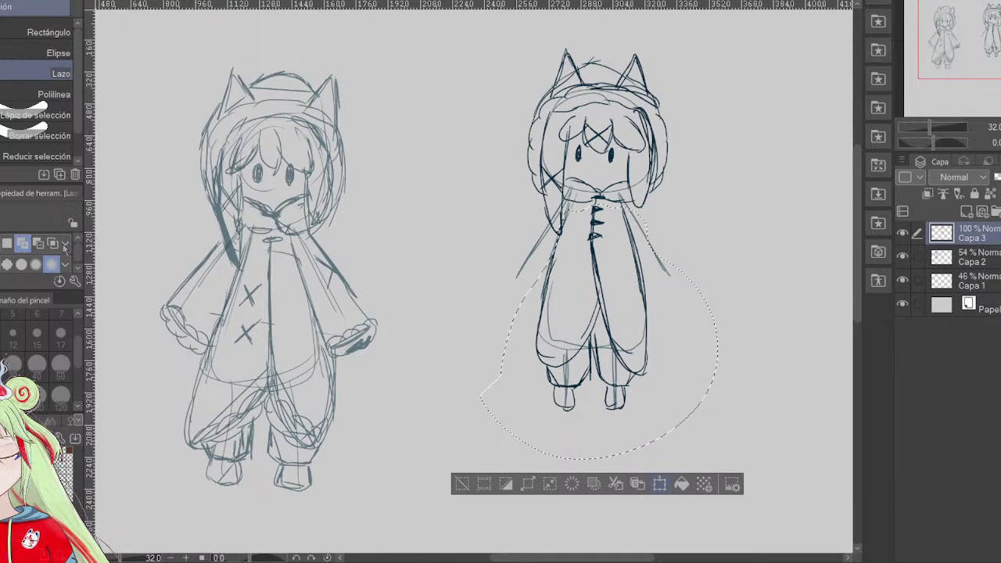
pyautogui.hotkey('ctrl', 't')
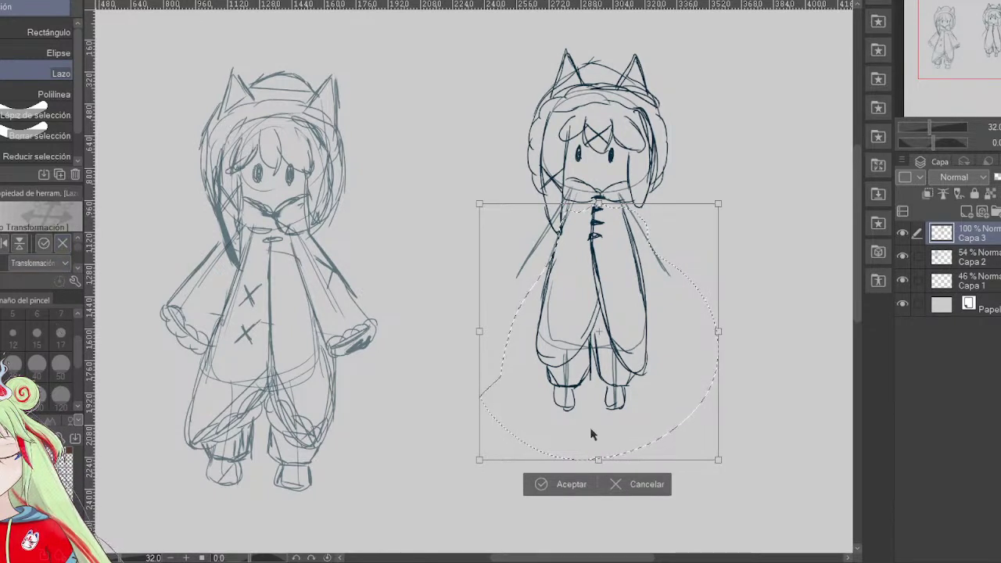
pyautogui.moveTo(597, 460); pyautogui.dragTo(599, 444)
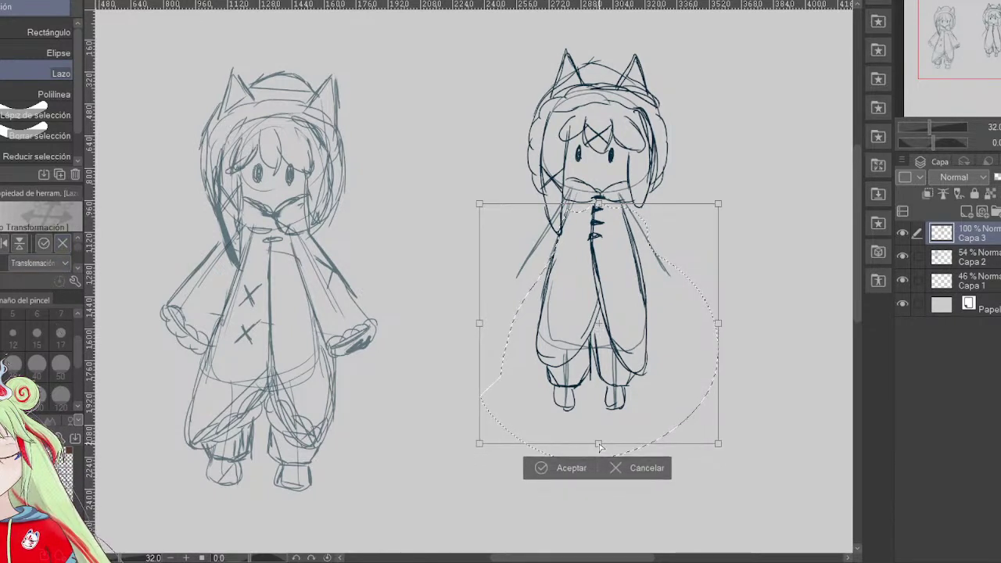
pyautogui.moveTo(599, 444); pyautogui.dragTo(598, 440)
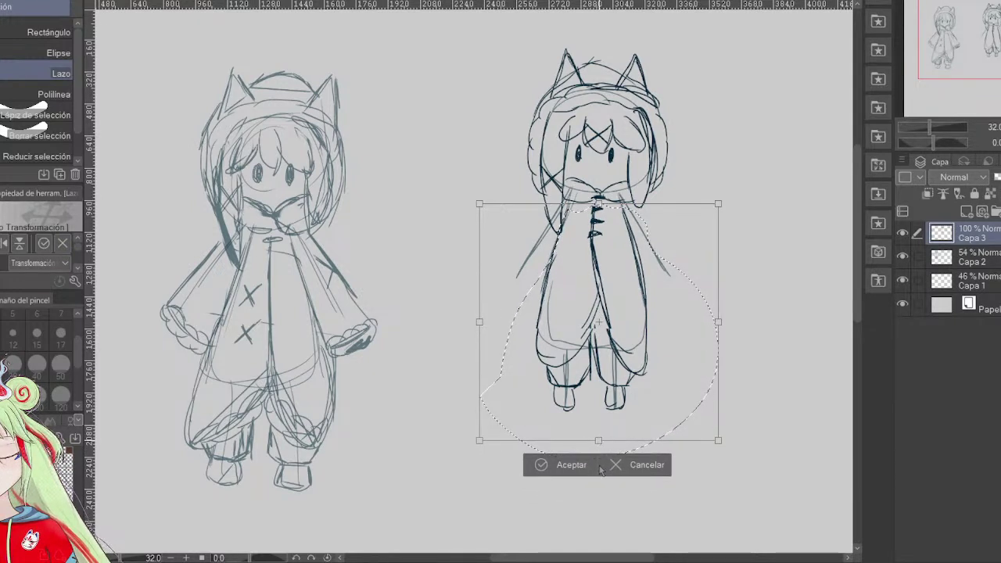
pyautogui.click(558, 467)
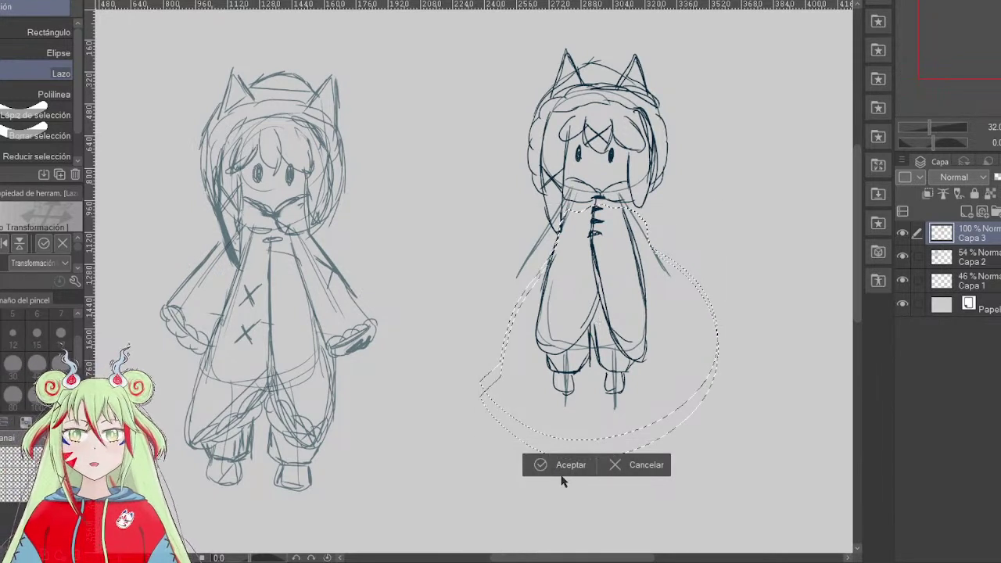
pyautogui.click(562, 472)
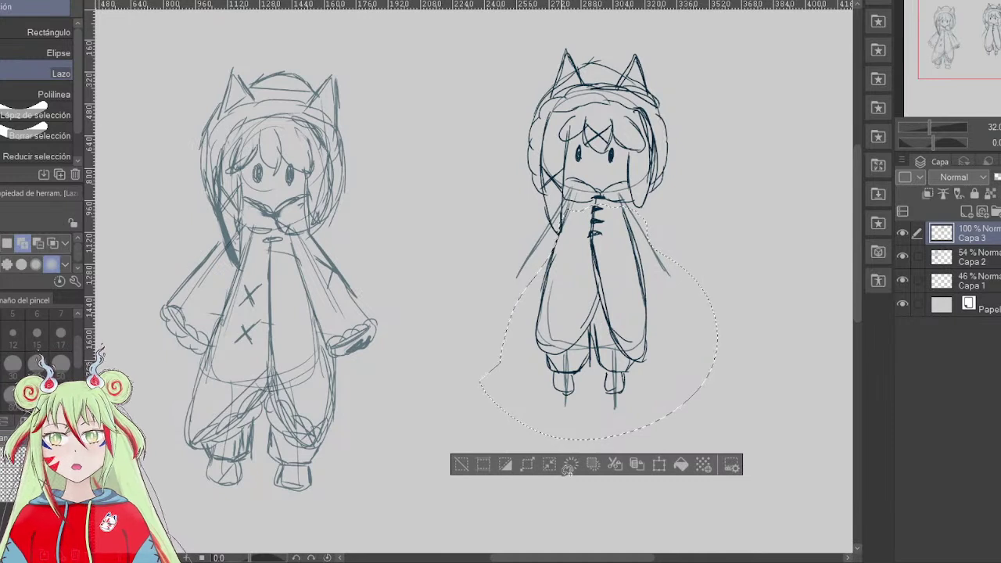
pyautogui.click(461, 464)
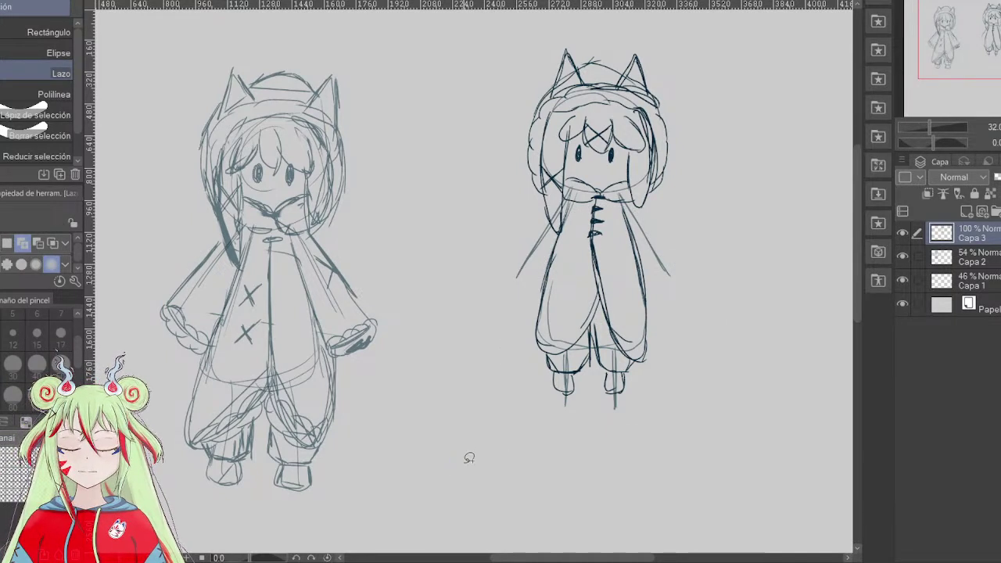
# - Darken the second figure's oval eyes with the Froggy pencil and add two X-shaped stitches to the coat's right front panel
pyautogui.press('p')
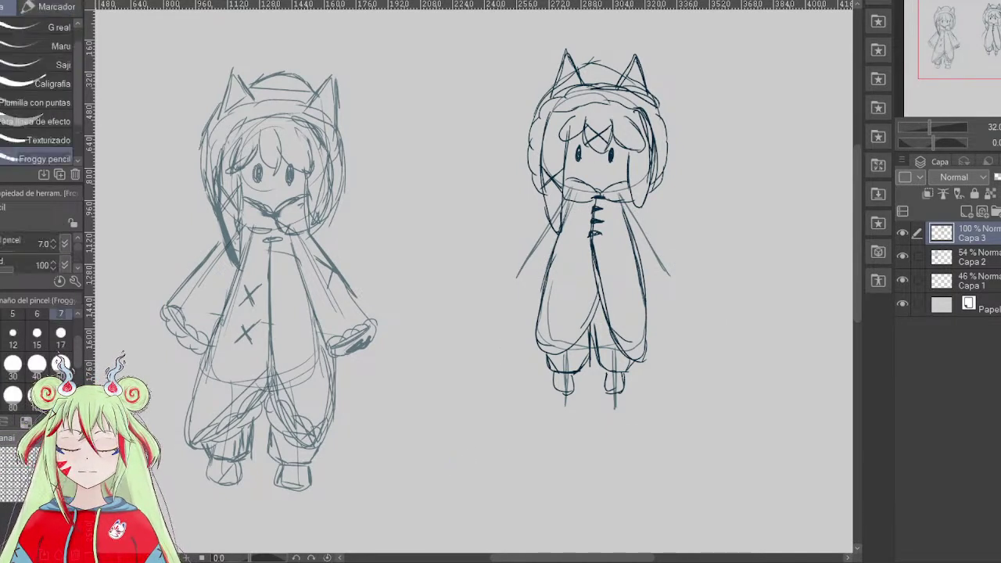
pyautogui.moveTo(614, 151)
pyautogui.mouseDown()
pyautogui.moveTo(613, 165)
pyautogui.moveTo(577, 162)
pyautogui.mouseUp()
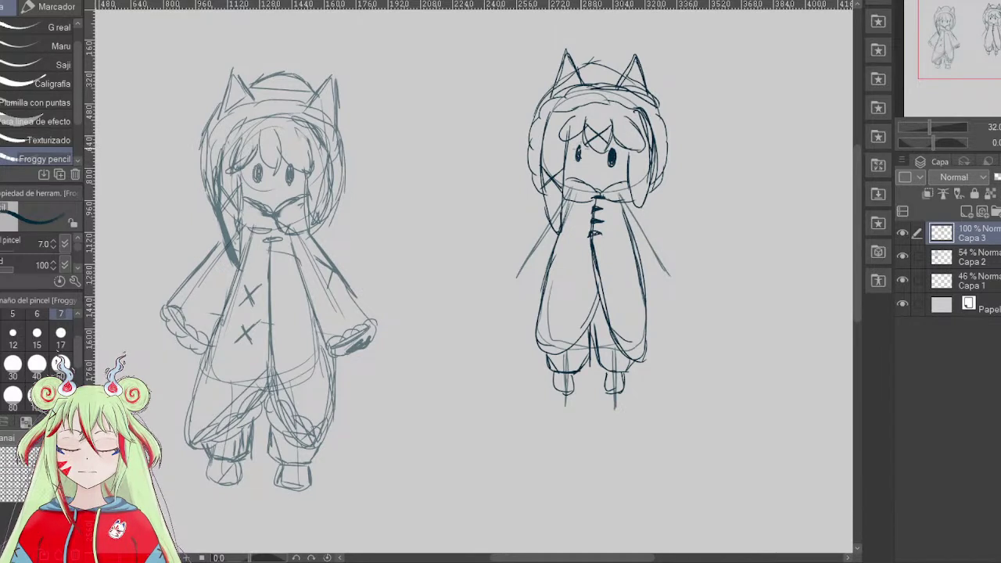
pyautogui.moveTo(579, 149); pyautogui.dragTo(575, 156)
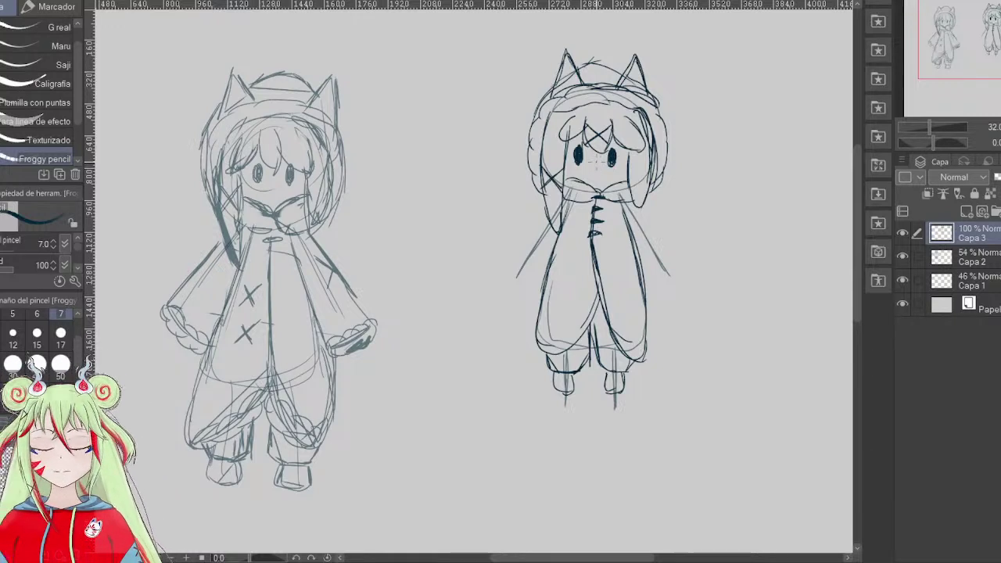
pyautogui.moveTo(613, 260)
pyautogui.mouseDown()
pyautogui.moveTo(630, 287)
pyautogui.moveTo(612, 286)
pyautogui.moveTo(627, 264)
pyautogui.mouseUp()
pyautogui.moveTo(618, 305)
pyautogui.mouseDown()
pyautogui.moveTo(630, 327)
pyautogui.moveTo(565, 353)
pyautogui.mouseUp()
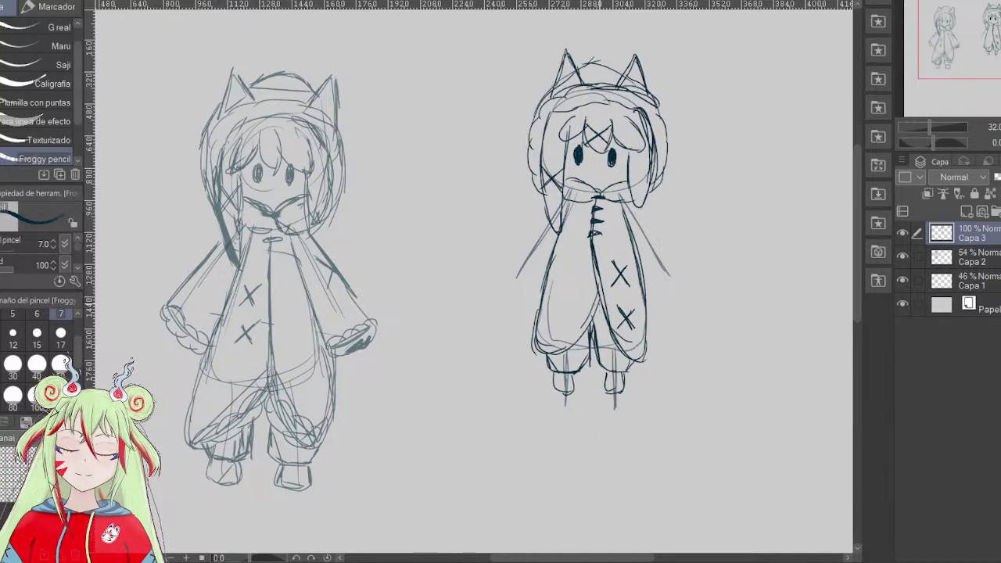
# - Draw both of the second coat's flared sleeves along the arm guides and finish them with fluffy scalloped cuffs
pyautogui.moveTo(532, 233)
pyautogui.mouseDown()
pyautogui.moveTo(507, 262)
pyautogui.moveTo(507, 279)
pyautogui.moveTo(539, 298)
pyautogui.mouseUp()
pyautogui.moveTo(628, 205)
pyautogui.mouseDown()
pyautogui.moveTo(669, 289)
pyautogui.moveTo(674, 277)
pyautogui.mouseUp()
pyautogui.moveTo(630, 204)
pyautogui.mouseDown()
pyautogui.moveTo(665, 255)
pyautogui.moveTo(677, 294)
pyautogui.moveTo(664, 300)
pyautogui.mouseUp()
pyautogui.moveTo(641, 225); pyautogui.dragTo(677, 297)
pyautogui.moveTo(516, 254)
pyautogui.mouseDown()
pyautogui.moveTo(593, 289)
pyautogui.moveTo(652, 297)
pyautogui.moveTo(683, 279)
pyautogui.moveTo(679, 300)
pyautogui.moveTo(656, 306)
pyautogui.mouseUp()
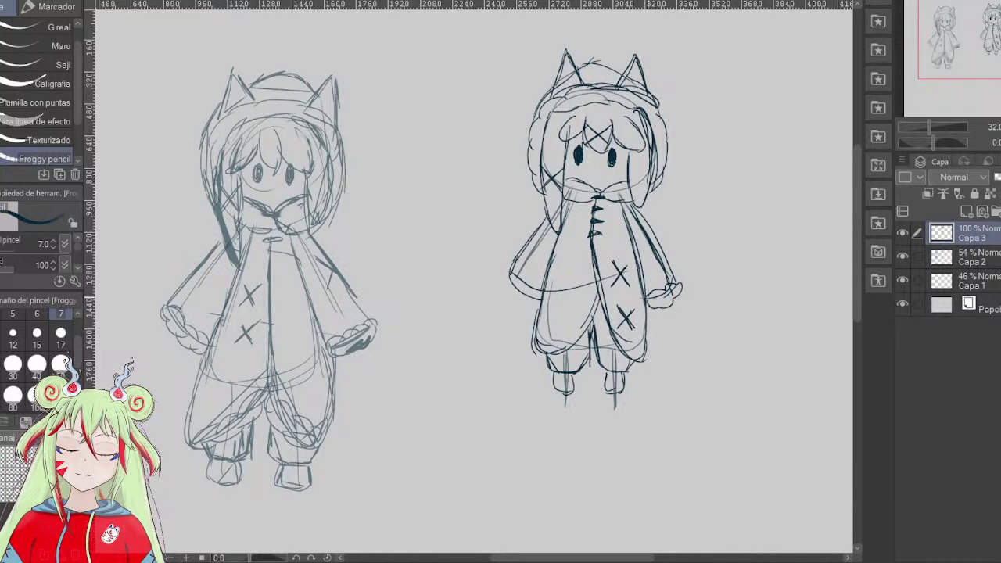
pyautogui.moveTo(507, 271)
pyautogui.mouseDown()
pyautogui.moveTo(520, 301)
pyautogui.moveTo(538, 308)
pyautogui.moveTo(528, 287)
pyautogui.moveTo(538, 307)
pyautogui.mouseUp()
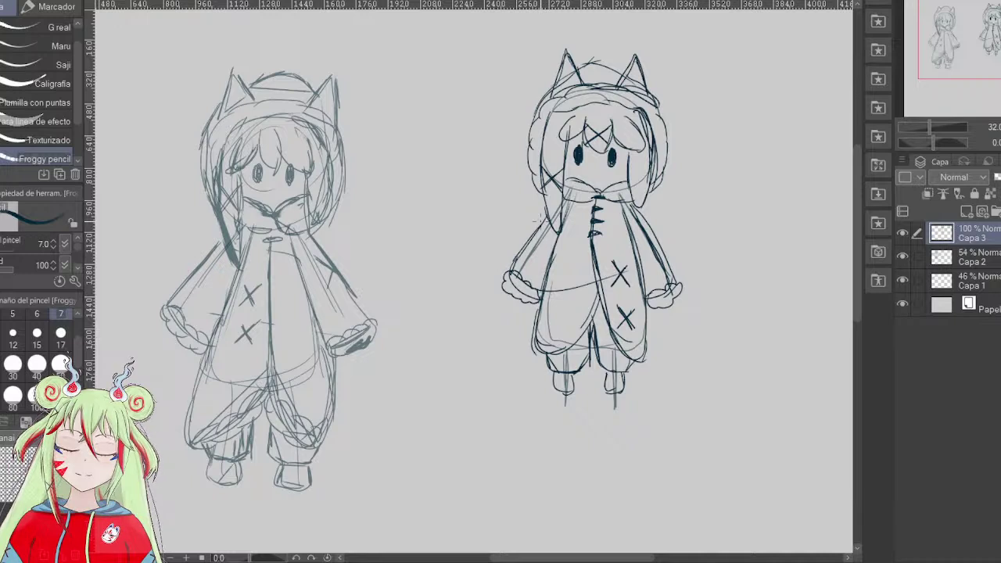
# - Add zigzag stitches to the left sleeve and right trouser hem, and erase the stray line crossing the coat
pyautogui.moveTo(519, 258)
pyautogui.mouseDown()
pyautogui.moveTo(534, 256)
pyautogui.moveTo(549, 236)
pyautogui.moveTo(545, 220)
pyautogui.mouseUp()
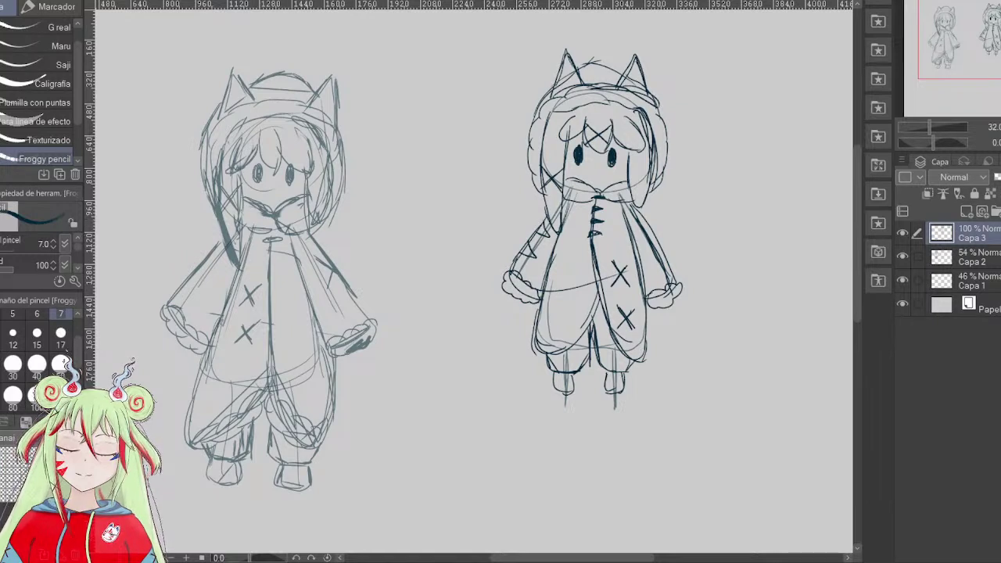
pyautogui.press('e')
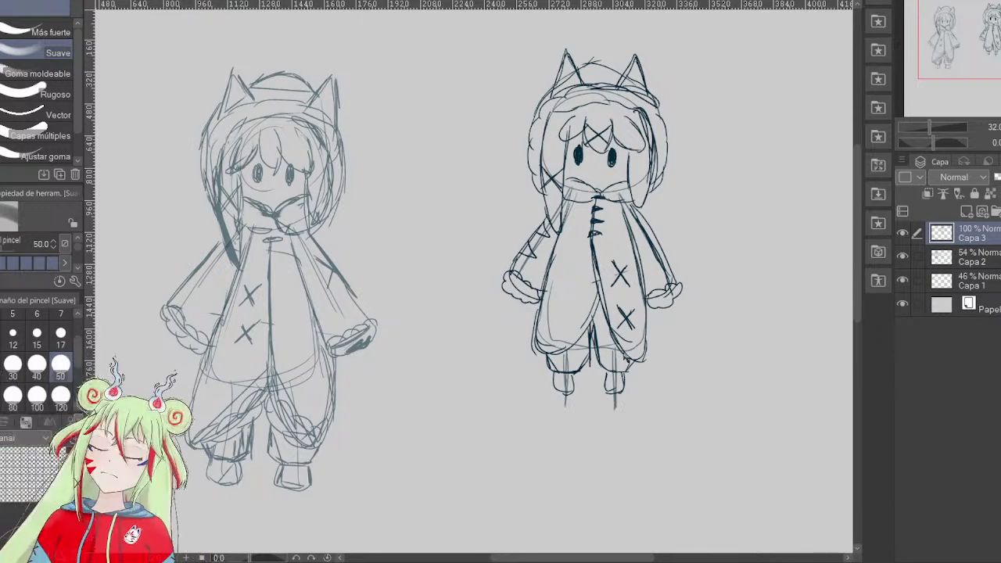
pyautogui.press('p')
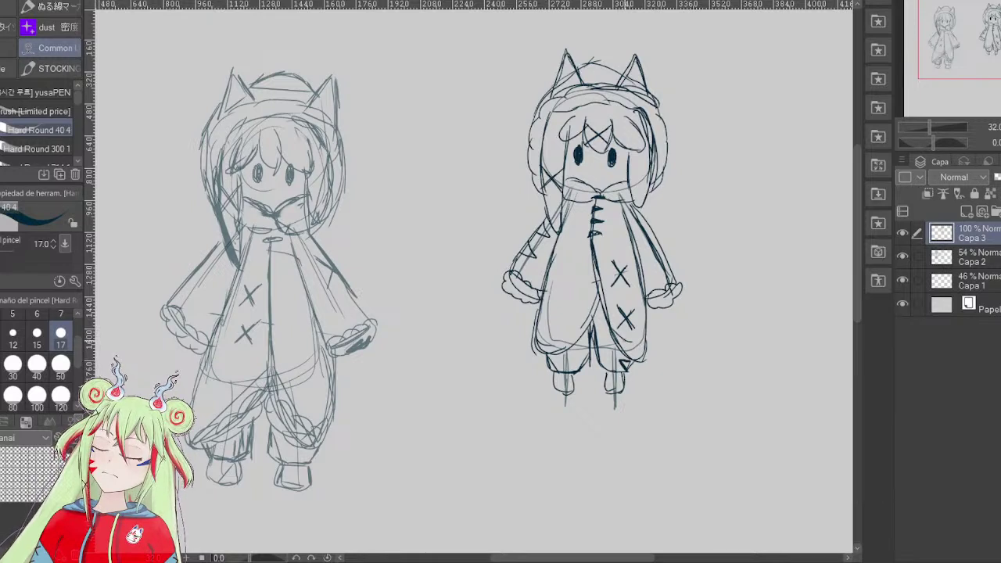
pyautogui.press('p')
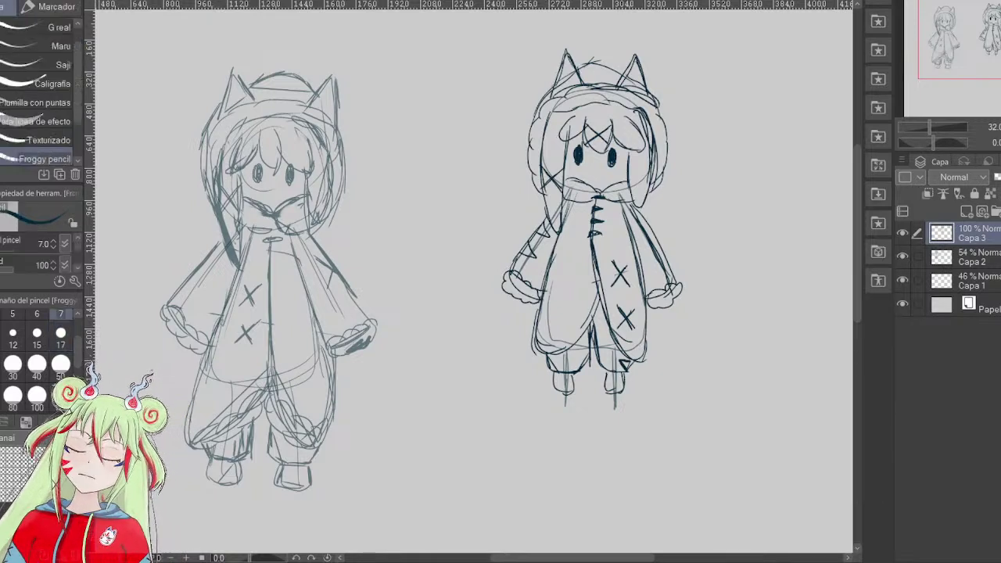
# - Hide layers Capa 2 and Capa 1, and check the second figure in a mirrored view before centring it
pyautogui.click(903, 256)
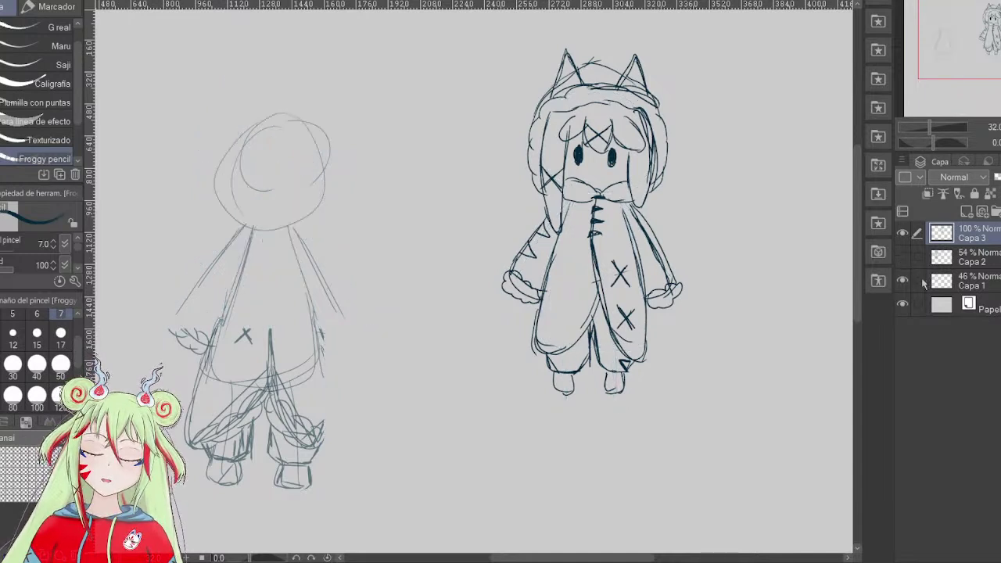
pyautogui.press('h')
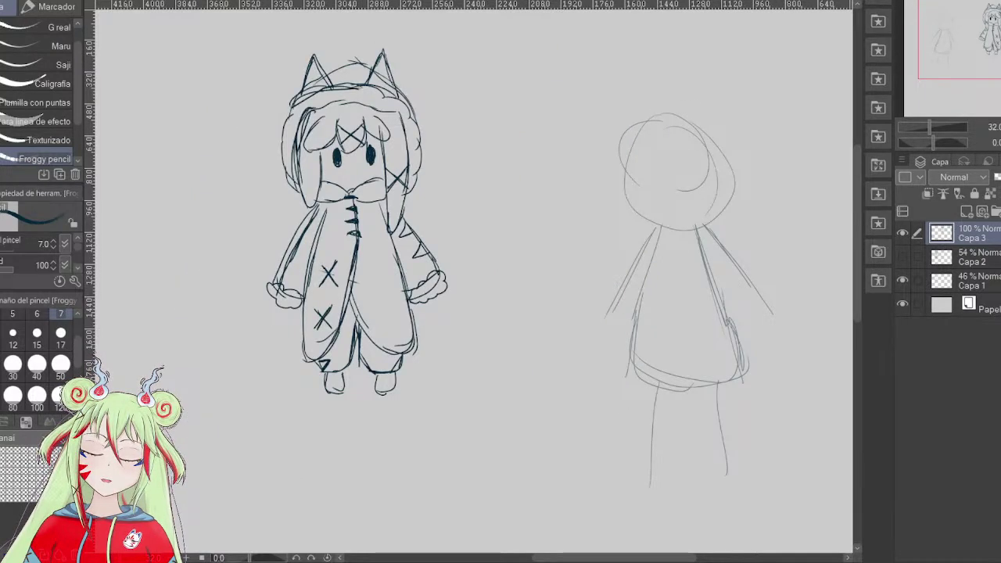
pyautogui.click(903, 280)
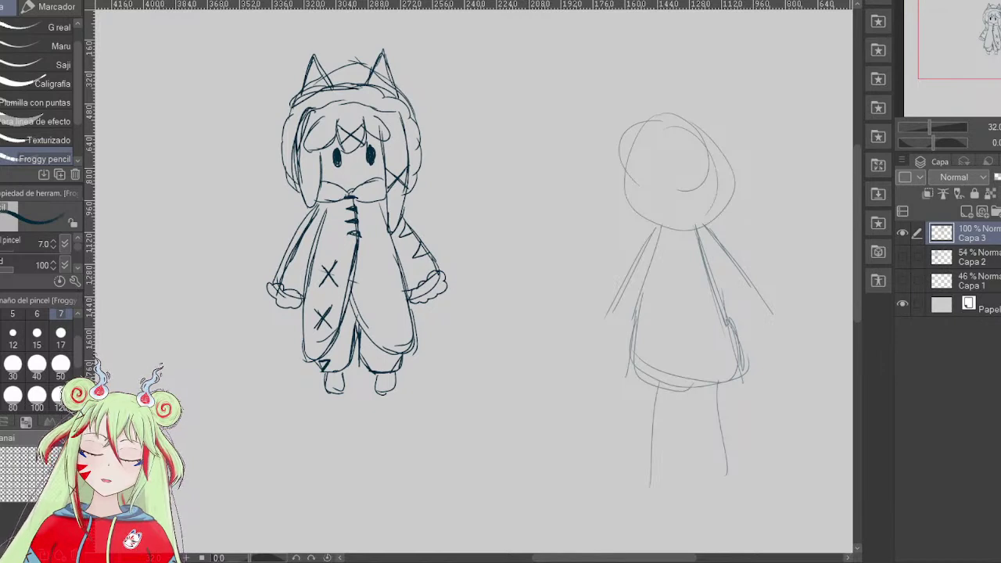
pyautogui.press('h')
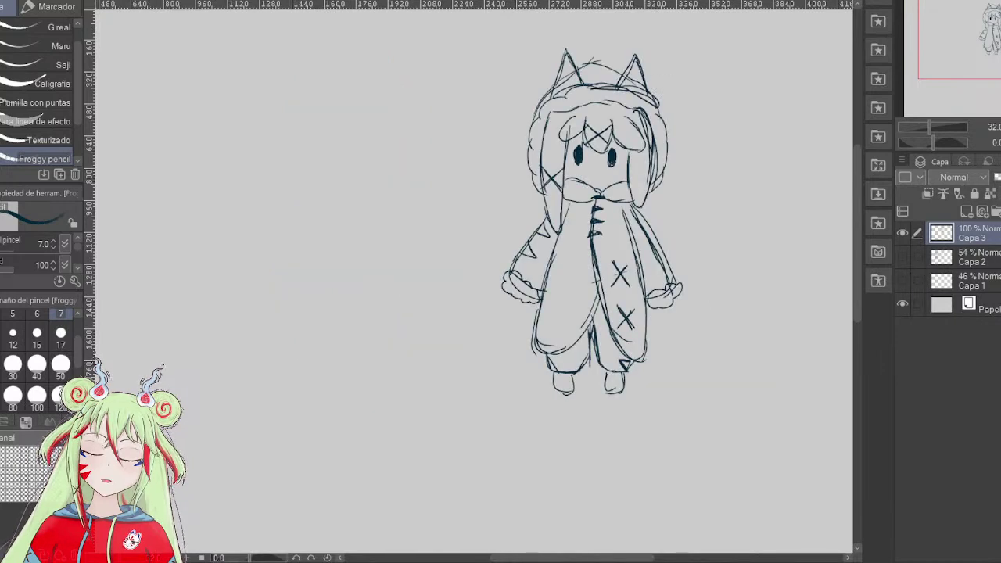
pyautogui.moveTo(986, 30); pyautogui.dragTo(1000, 28)
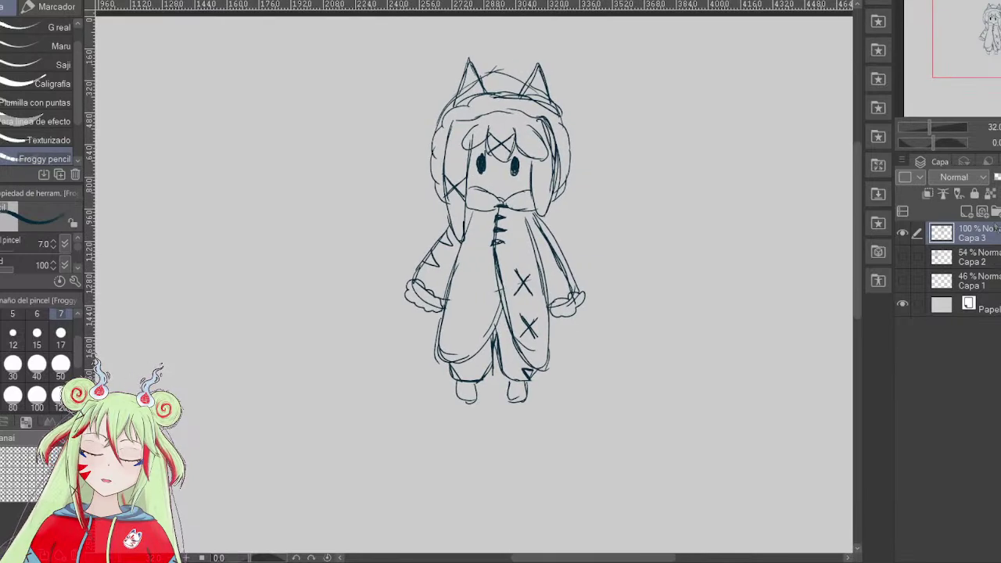
# - Add three new layers between Capa 3 and Capa 2 and bring up the colour wheel
pyautogui.click(987, 257)
pyautogui.click(968, 212)
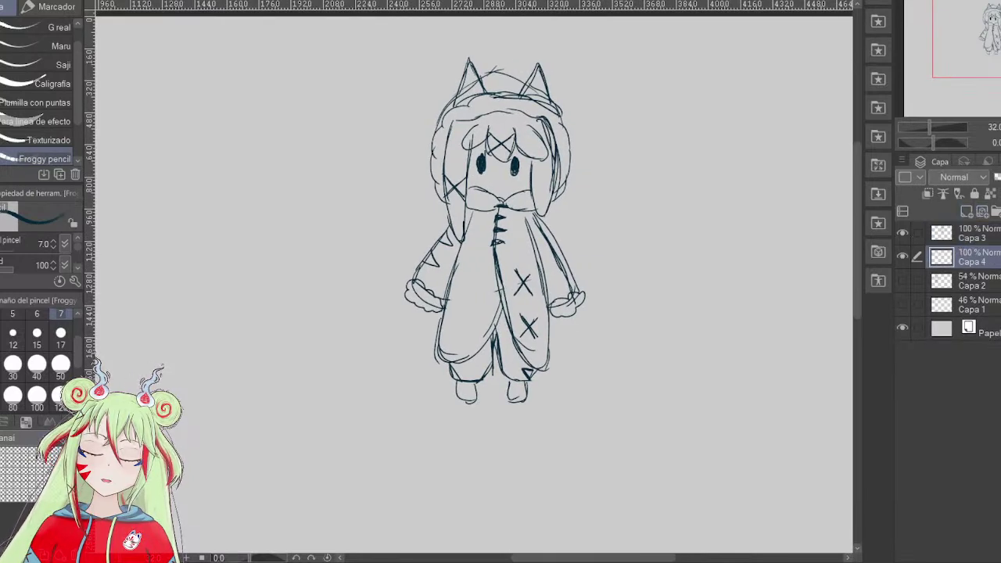
pyautogui.click(4, 421)
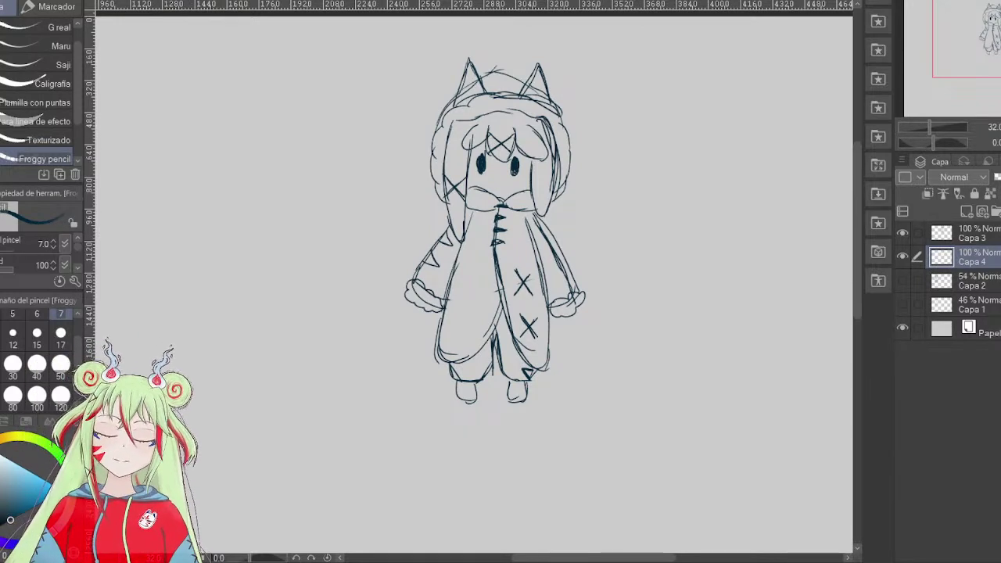
pyautogui.click(966, 211)
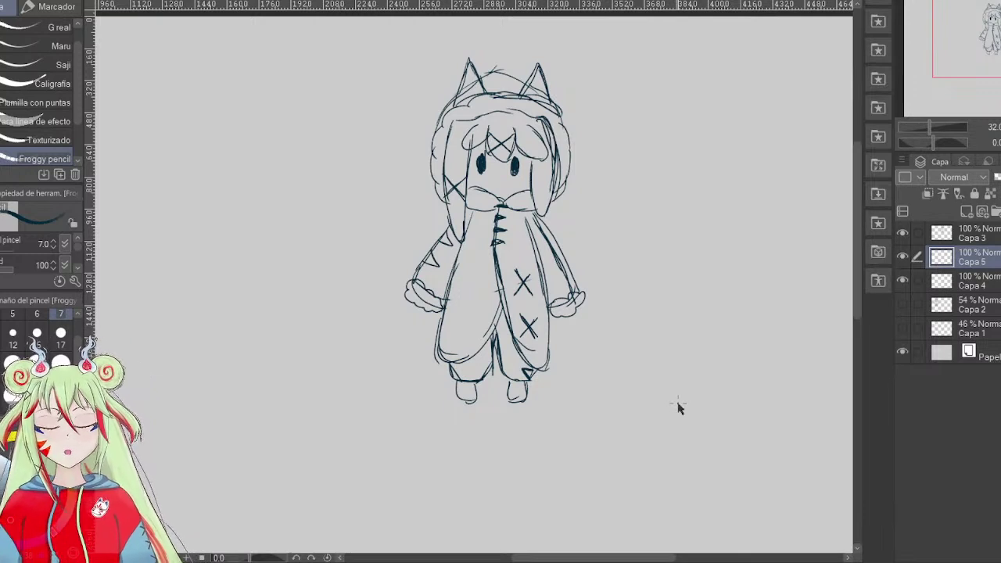
pyautogui.hotkey('ctrl', 'shift', 'n')
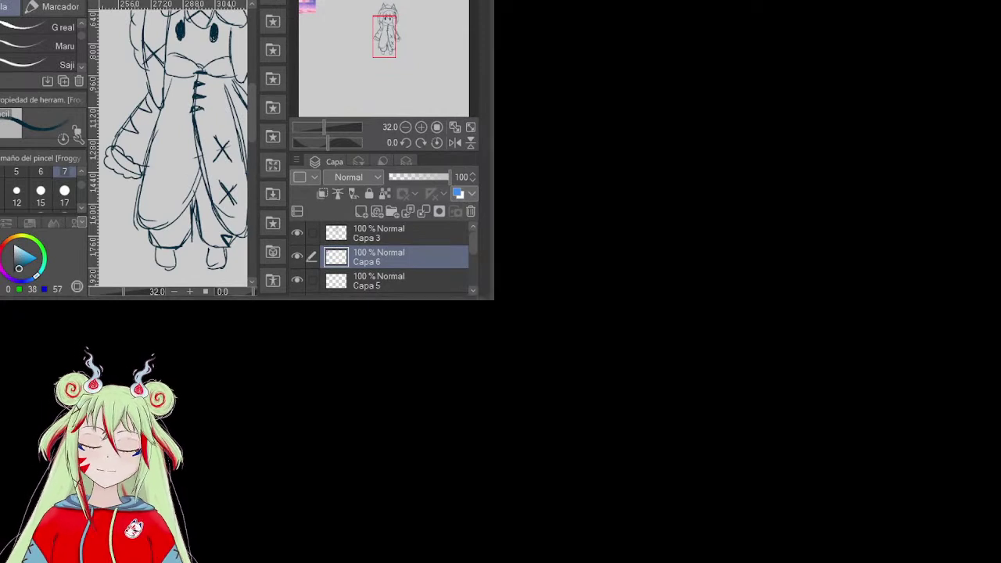
# - Bring the pink and purple sky palette image into the canvas and place it to the left of the figure's head
pyautogui.moveTo(376, 258); pyautogui.dragTo(377, 249)
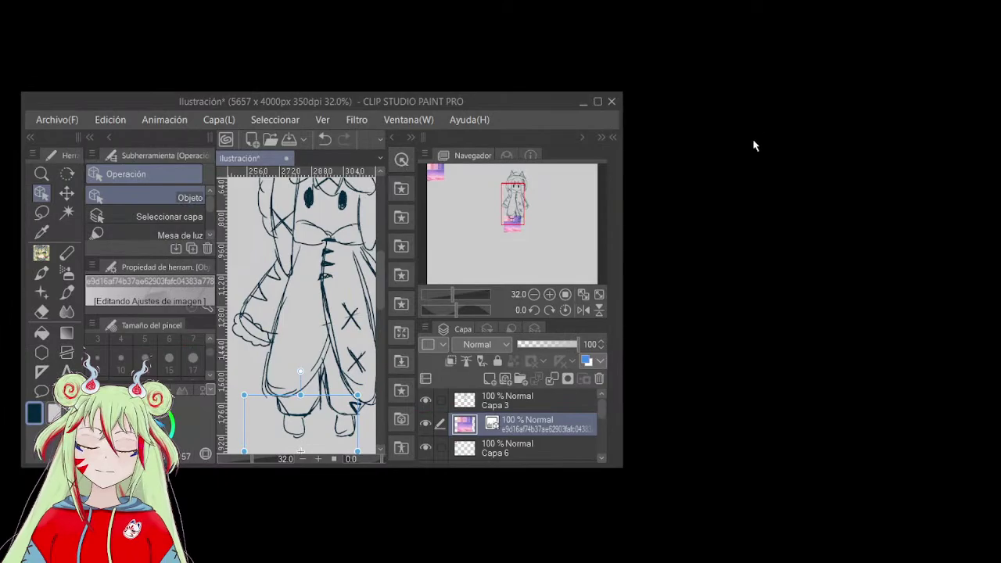
pyautogui.click(598, 100)
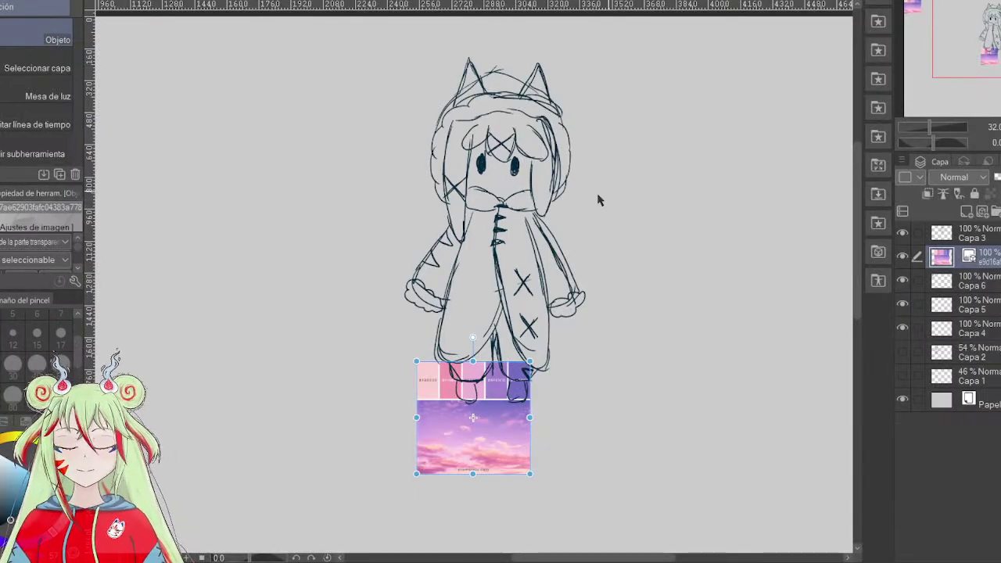
pyautogui.moveTo(480, 413); pyautogui.dragTo(190, 103)
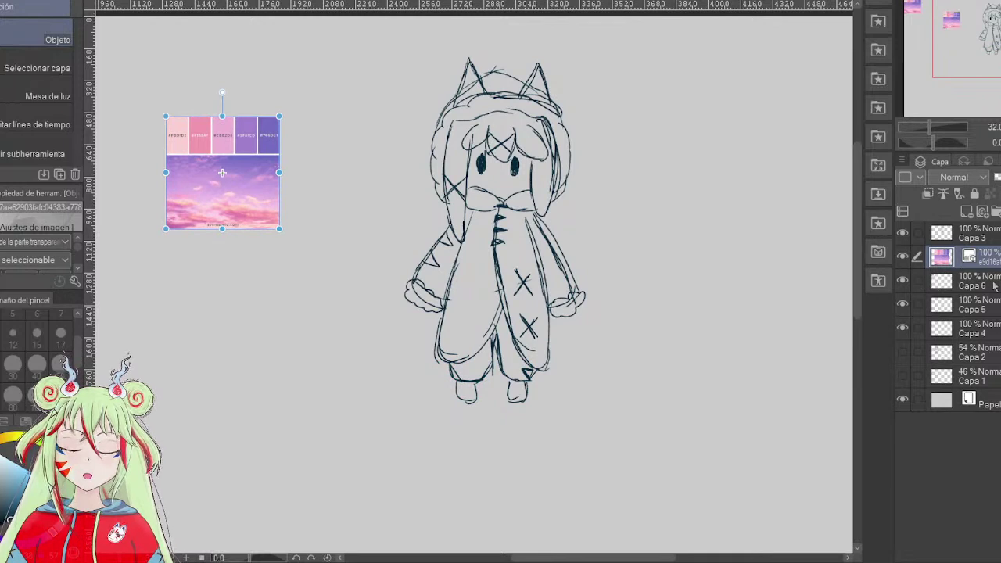
# - Merge Capa 6 down into Capa 5, and sample the palette's lightest pink swatch for the Hard Round 40 4 brush
pyautogui.click(977, 281)
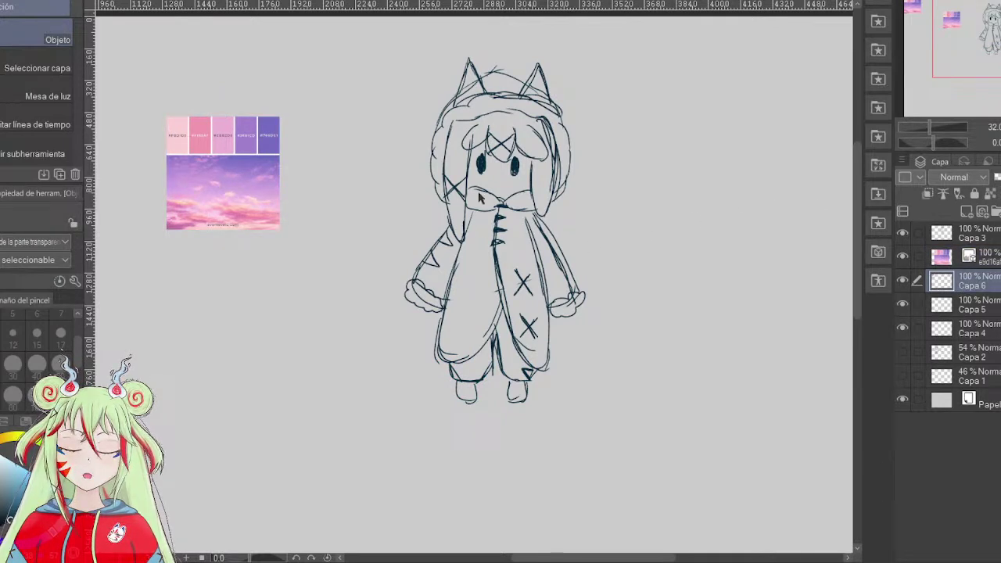
pyautogui.hotkey('ctrl', 'e')
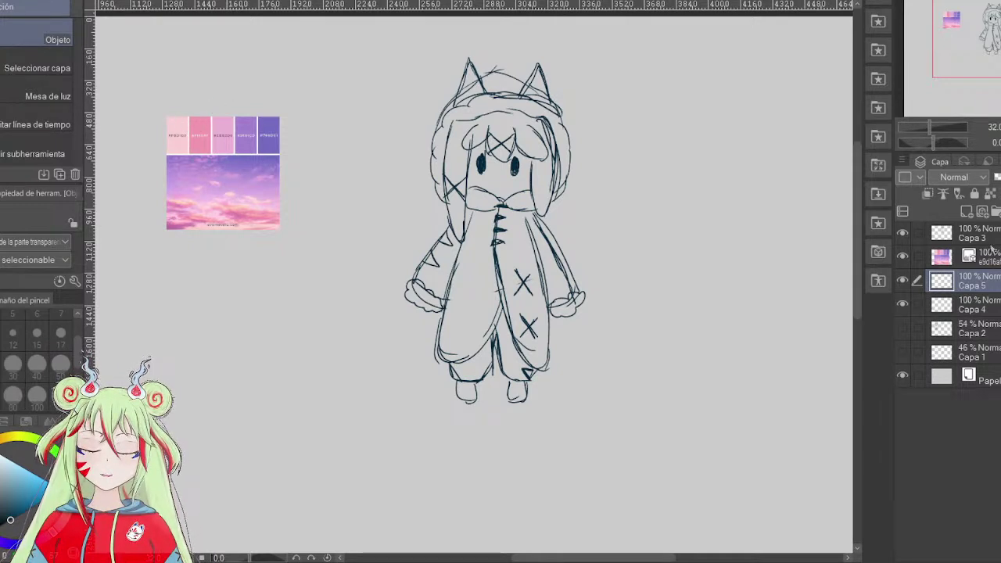
pyautogui.press('b')
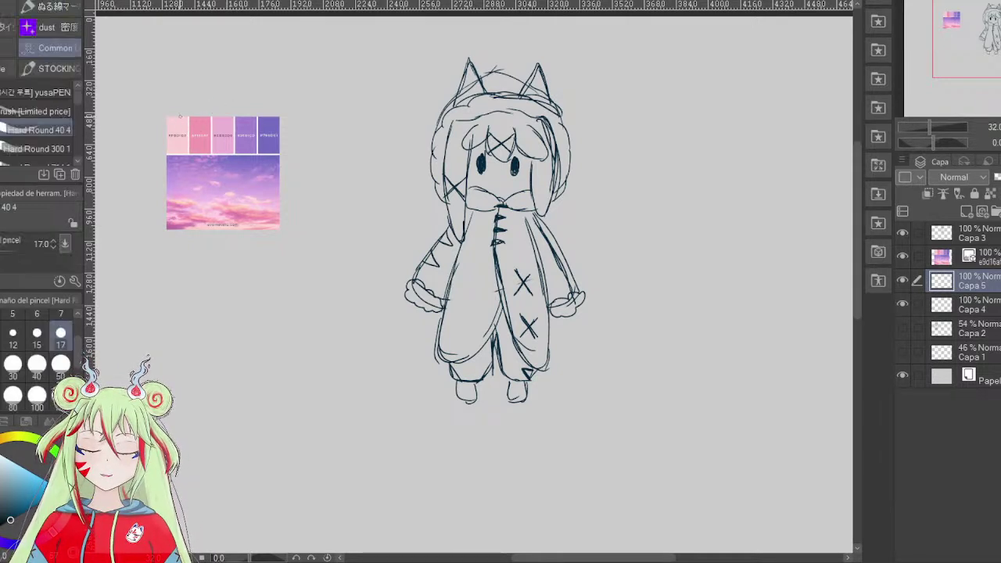
pyautogui.keyDown('alt'); pyautogui.click(180, 123); pyautogui.keyUp('alt')
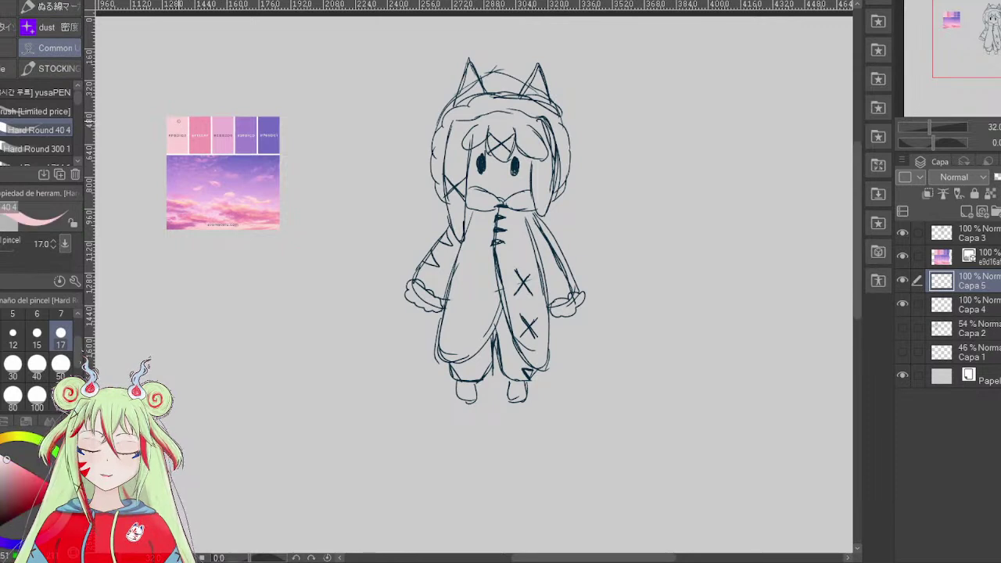
# - Paint the face light pink, and colour the long left lock of hair with the palette's deeper pink swatch
pyautogui.moveTo(471, 179)
pyautogui.mouseDown()
pyautogui.moveTo(472, 150)
pyautogui.moveTo(493, 196)
pyautogui.moveTo(496, 165)
pyautogui.moveTo(500, 182)
pyautogui.moveTo(507, 155)
pyautogui.moveTo(511, 165)
pyautogui.moveTo(522, 150)
pyautogui.mouseUp()
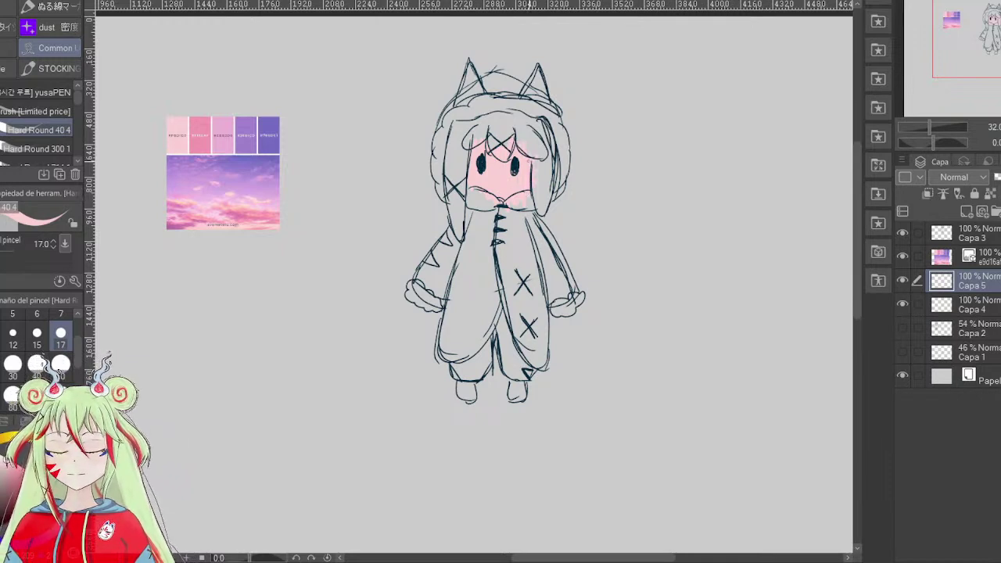
pyautogui.keyDown('alt'); pyautogui.click(203, 127); pyautogui.keyUp('alt')
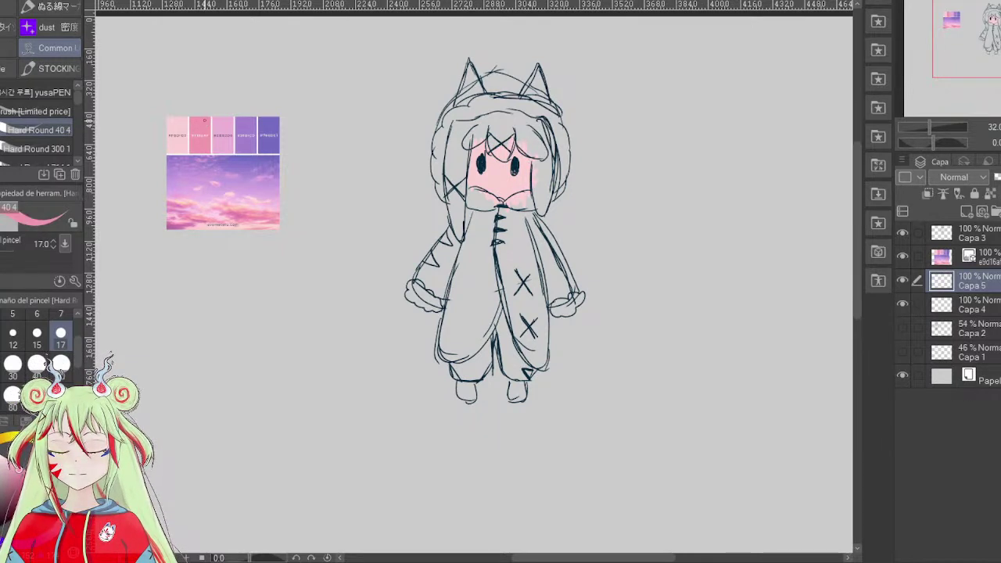
pyautogui.moveTo(452, 148)
pyautogui.mouseDown()
pyautogui.moveTo(455, 232)
pyautogui.moveTo(466, 194)
pyautogui.moveTo(457, 153)
pyautogui.moveTo(450, 180)
pyautogui.mouseUp()
pyautogui.moveTo(452, 132)
pyautogui.mouseDown()
pyautogui.moveTo(447, 175)
pyautogui.moveTo(450, 137)
pyautogui.moveTo(467, 142)
pyautogui.mouseUp()
pyautogui.moveTo(460, 206); pyautogui.dragTo(461, 233)
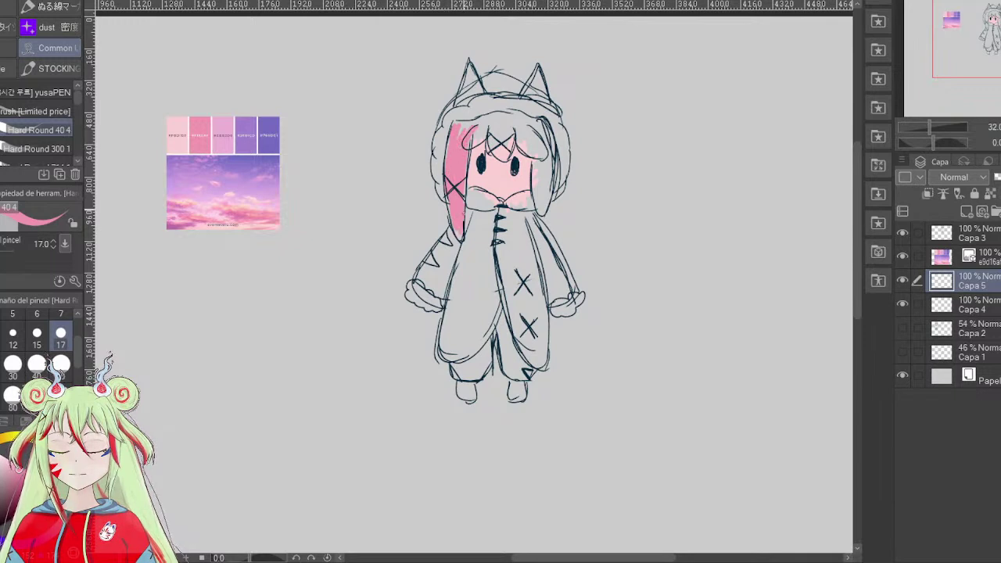
# - Fill the fringe, the crown of the hair and the right lock with the same deeper pink
pyautogui.moveTo(472, 121); pyautogui.dragTo(466, 128)
pyautogui.moveTo(485, 127); pyautogui.dragTo(472, 149)
pyautogui.moveTo(493, 122)
pyautogui.mouseDown()
pyautogui.moveTo(457, 132)
pyautogui.moveTo(502, 117)
pyautogui.moveTo(494, 133)
pyautogui.mouseUp()
pyautogui.moveTo(508, 126)
pyautogui.mouseDown()
pyautogui.moveTo(485, 142)
pyautogui.moveTo(505, 156)
pyautogui.mouseUp()
pyautogui.moveTo(514, 121)
pyautogui.mouseDown()
pyautogui.moveTo(507, 129)
pyautogui.moveTo(485, 115)
pyautogui.moveTo(540, 160)
pyautogui.moveTo(540, 136)
pyautogui.moveTo(536, 205)
pyautogui.mouseUp()
pyautogui.moveTo(537, 160)
pyautogui.mouseDown()
pyautogui.moveTo(549, 212)
pyautogui.moveTo(549, 186)
pyautogui.mouseUp()
pyautogui.moveTo(546, 135); pyautogui.dragTo(548, 147)
pyautogui.moveTo(510, 113); pyautogui.dragTo(517, 112)
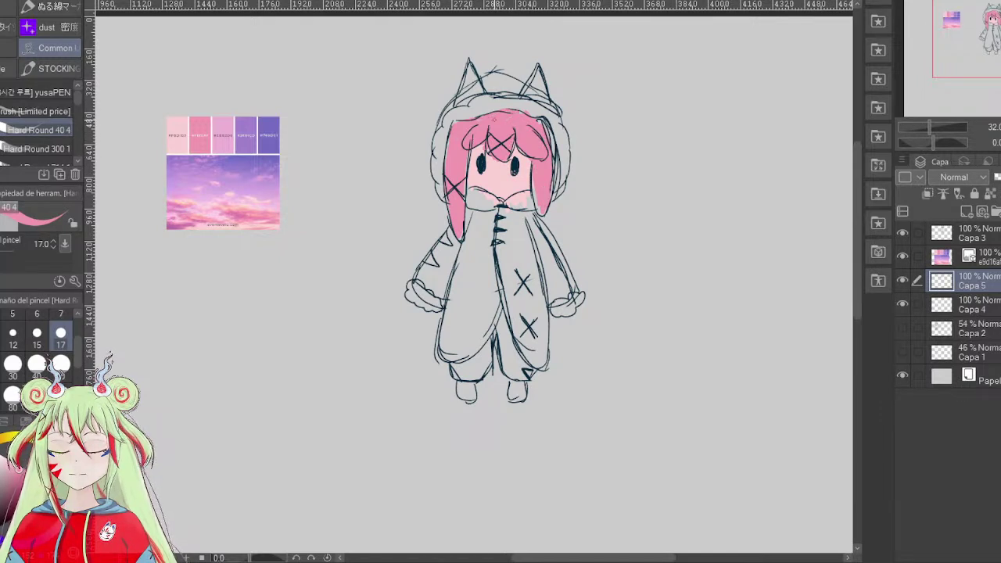
# - Colour the fluffy cuffs, hood trim and collar with the palette's middle orchid-pink swatch, raising the brush size to 50
pyautogui.keyDown('alt'); pyautogui.click(220, 129); pyautogui.keyUp('alt')
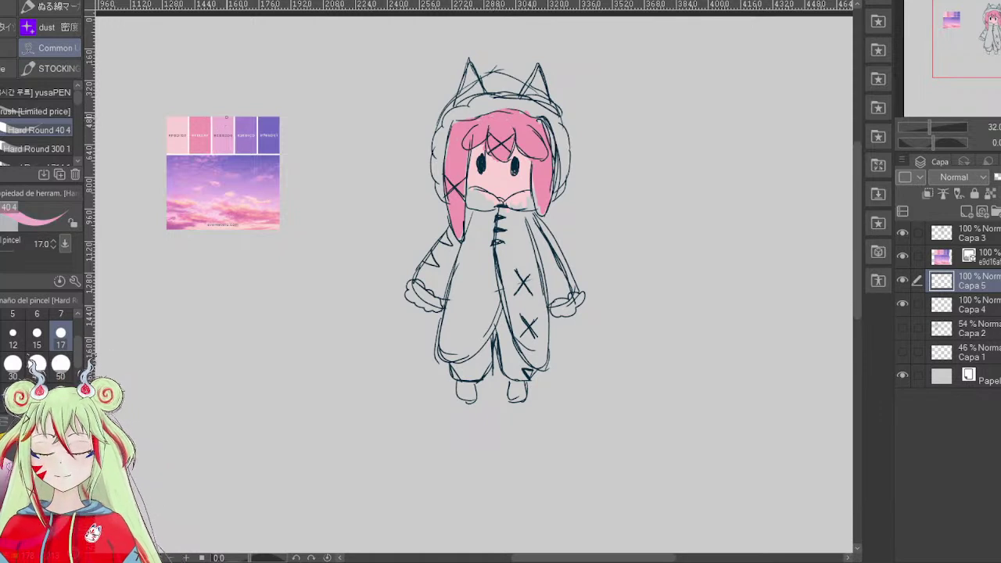
pyautogui.moveTo(420, 293); pyautogui.dragTo(427, 301)
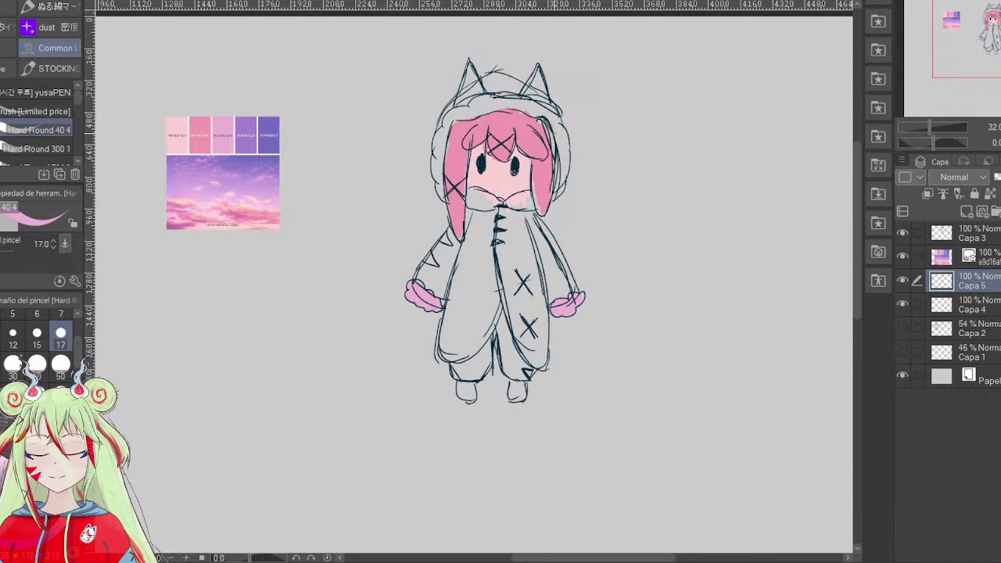
pyautogui.moveTo(556, 139); pyautogui.dragTo(563, 160)
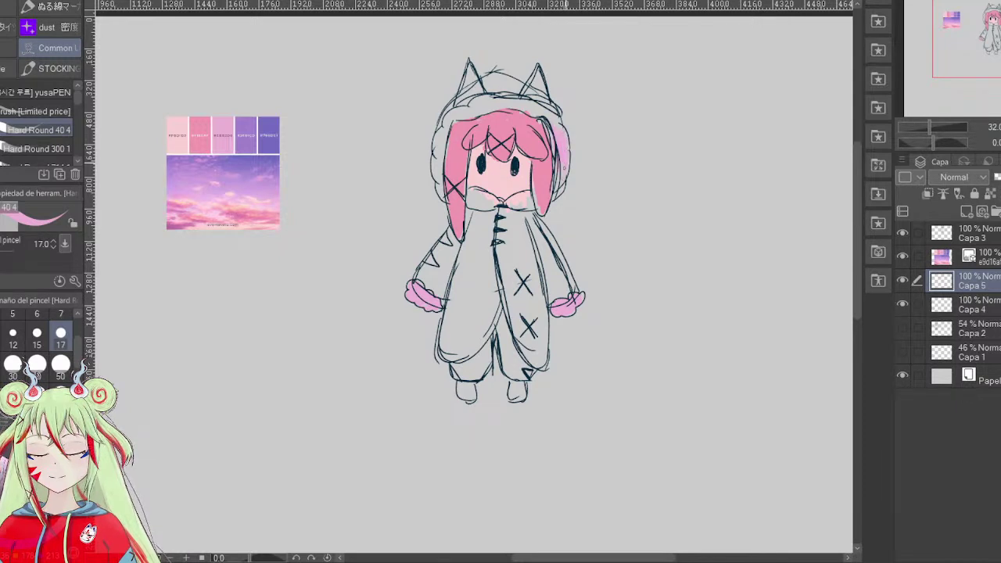
pyautogui.click(60, 364)
pyautogui.moveTo(559, 158)
pyautogui.mouseDown()
pyautogui.moveTo(543, 112)
pyautogui.moveTo(520, 101)
pyautogui.moveTo(476, 102)
pyautogui.moveTo(449, 118)
pyautogui.moveTo(437, 147)
pyautogui.moveTo(495, 101)
pyautogui.moveTo(504, 110)
pyautogui.moveTo(470, 200)
pyautogui.moveTo(533, 205)
pyautogui.mouseUp()
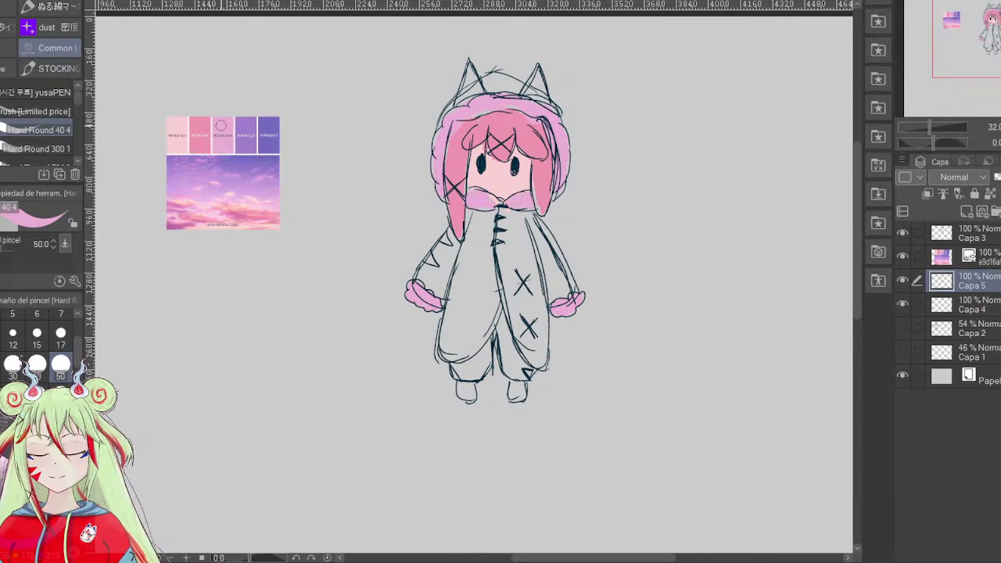
# - Paint the coat, sleeves, shoes, hood and cat ears with the palette's fourth swatch, the lighter purple
pyautogui.keyDown('alt'); pyautogui.click(250, 123); pyautogui.keyUp('alt')
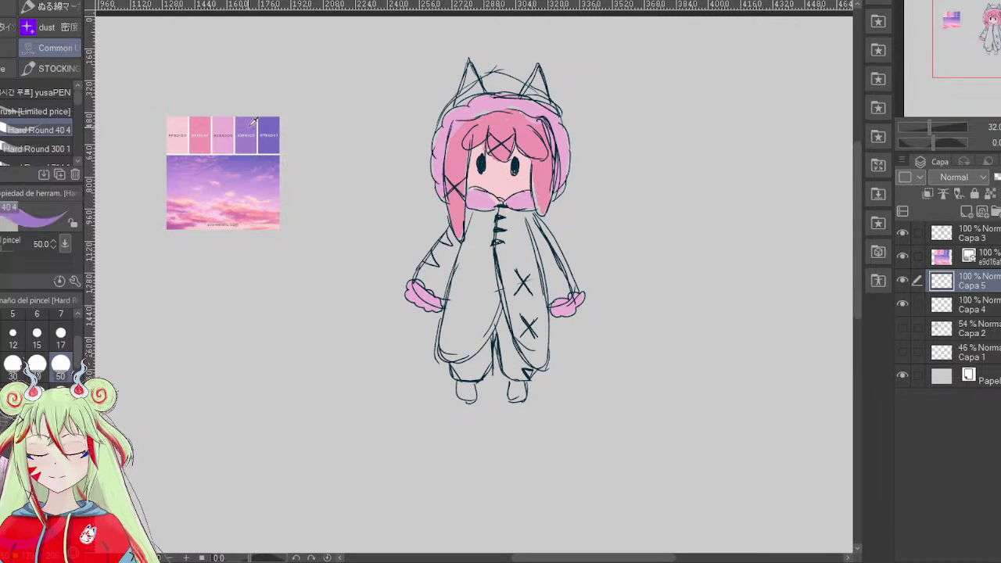
pyautogui.moveTo(466, 253)
pyautogui.mouseDown()
pyautogui.moveTo(458, 305)
pyautogui.moveTo(463, 268)
pyautogui.moveTo(484, 234)
pyautogui.moveTo(470, 322)
pyautogui.moveTo(499, 294)
pyautogui.moveTo(469, 352)
pyautogui.moveTo(446, 313)
pyautogui.moveTo(451, 344)
pyautogui.moveTo(471, 314)
pyautogui.moveTo(474, 338)
pyautogui.moveTo(508, 289)
pyautogui.moveTo(518, 344)
pyautogui.moveTo(496, 236)
pyautogui.moveTo(469, 212)
pyautogui.moveTo(455, 266)
pyautogui.moveTo(436, 258)
pyautogui.moveTo(419, 274)
pyautogui.moveTo(446, 235)
pyautogui.moveTo(452, 254)
pyautogui.moveTo(429, 282)
pyautogui.moveTo(443, 297)
pyautogui.mouseUp()
pyautogui.moveTo(501, 216)
pyautogui.mouseDown()
pyautogui.moveTo(518, 228)
pyautogui.moveTo(522, 273)
pyautogui.moveTo(516, 233)
pyautogui.moveTo(538, 273)
pyautogui.moveTo(552, 250)
pyautogui.moveTo(523, 218)
pyautogui.moveTo(549, 241)
pyautogui.moveTo(566, 285)
pyautogui.moveTo(534, 293)
pyautogui.moveTo(528, 355)
pyautogui.moveTo(539, 362)
pyautogui.moveTo(544, 353)
pyautogui.mouseUp()
pyautogui.moveTo(513, 385)
pyautogui.mouseDown()
pyautogui.moveTo(515, 396)
pyautogui.moveTo(520, 386)
pyautogui.moveTo(469, 395)
pyautogui.mouseUp()
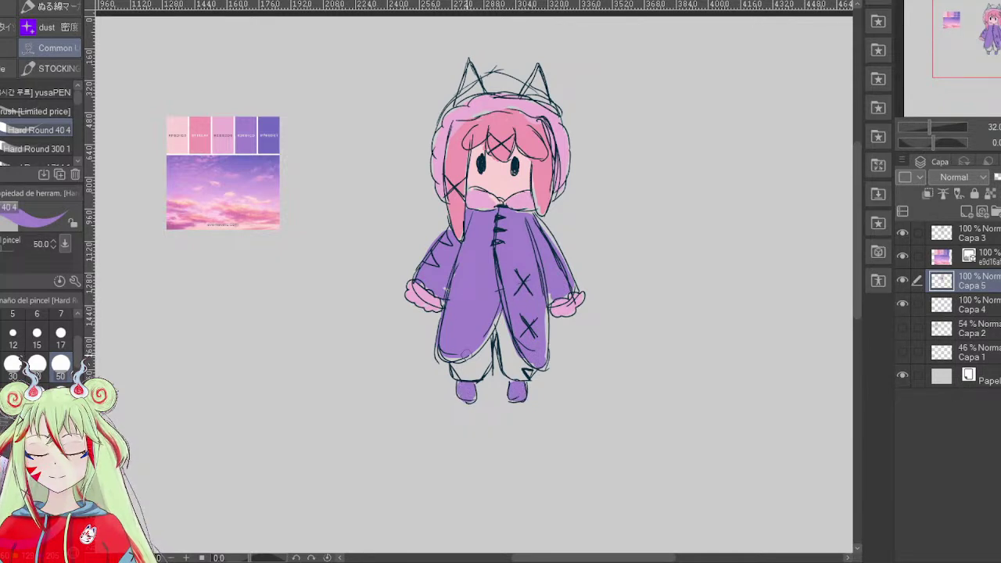
pyautogui.moveTo(491, 76)
pyautogui.mouseDown()
pyautogui.moveTo(543, 98)
pyautogui.moveTo(535, 83)
pyautogui.moveTo(543, 97)
pyautogui.moveTo(469, 81)
pyautogui.mouseUp()
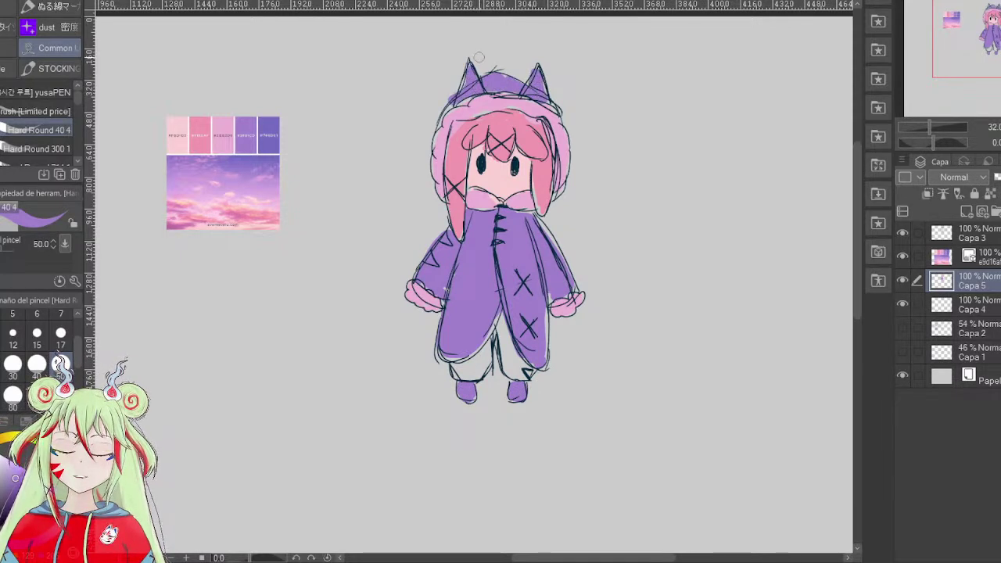
# - Colour the sleeve triangles with the hair's pink, and fill the trousers with the palette's darkest violet swatch
pyautogui.keyDown('alt'); pyautogui.click(541, 179); pyautogui.keyUp('alt')
pyautogui.moveTo(429, 260); pyautogui.dragTo(444, 238)
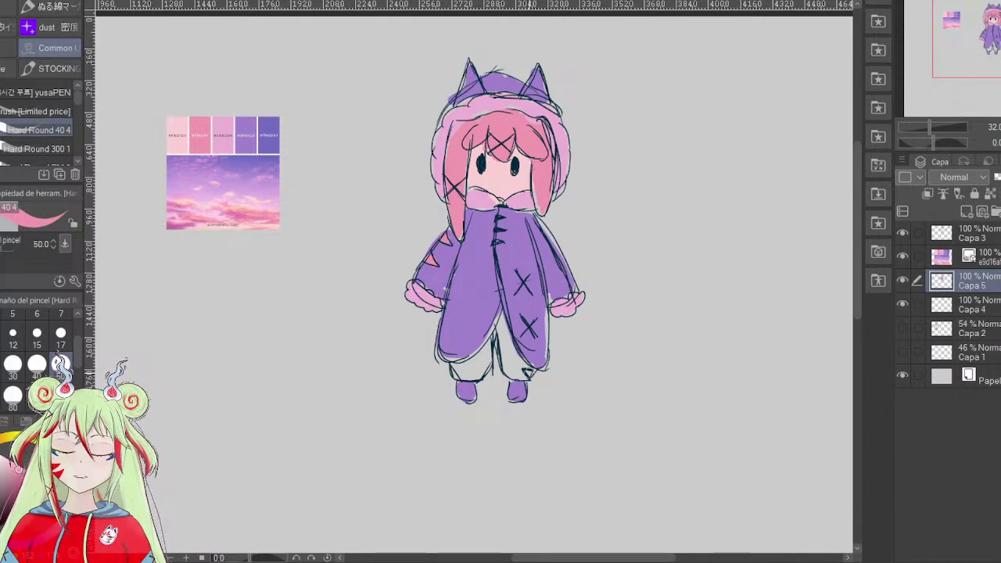
pyautogui.keyDown('alt'); pyautogui.click(268, 128); pyautogui.keyUp('alt')
pyautogui.moveTo(481, 346)
pyautogui.mouseDown()
pyautogui.moveTo(484, 364)
pyautogui.moveTo(486, 354)
pyautogui.moveTo(459, 367)
pyautogui.moveTo(500, 348)
pyautogui.moveTo(510, 367)
pyautogui.moveTo(510, 332)
pyautogui.mouseUp()
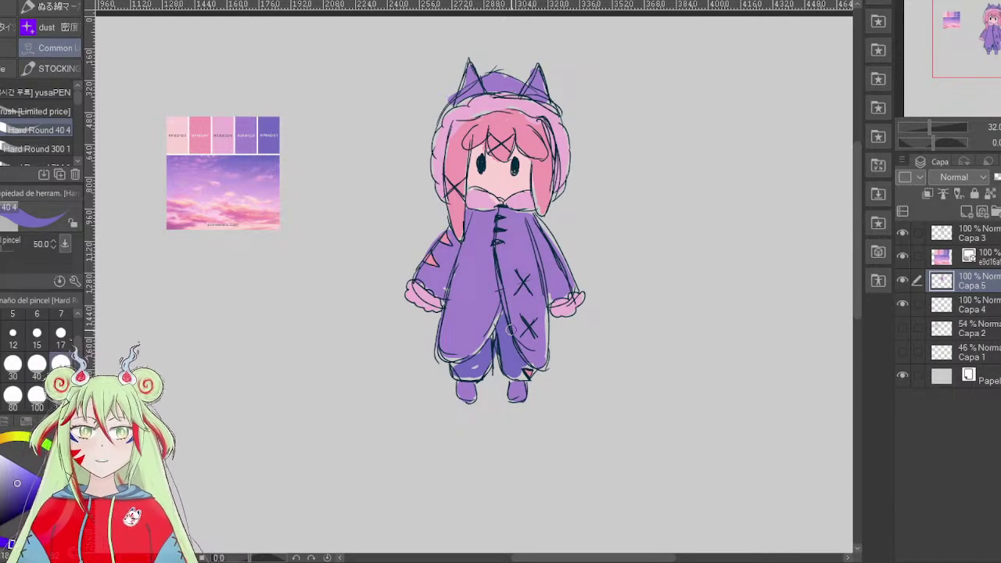
# - Select Capa 3, the palette image, Capa 5 and Capa 4 together
pyautogui.moveTo(510, 330)
pyautogui.mouseDown()
pyautogui.moveTo(589, 321)
pyautogui.moveTo(500, 310)
pyautogui.moveTo(493, 330)
pyautogui.mouseUp()
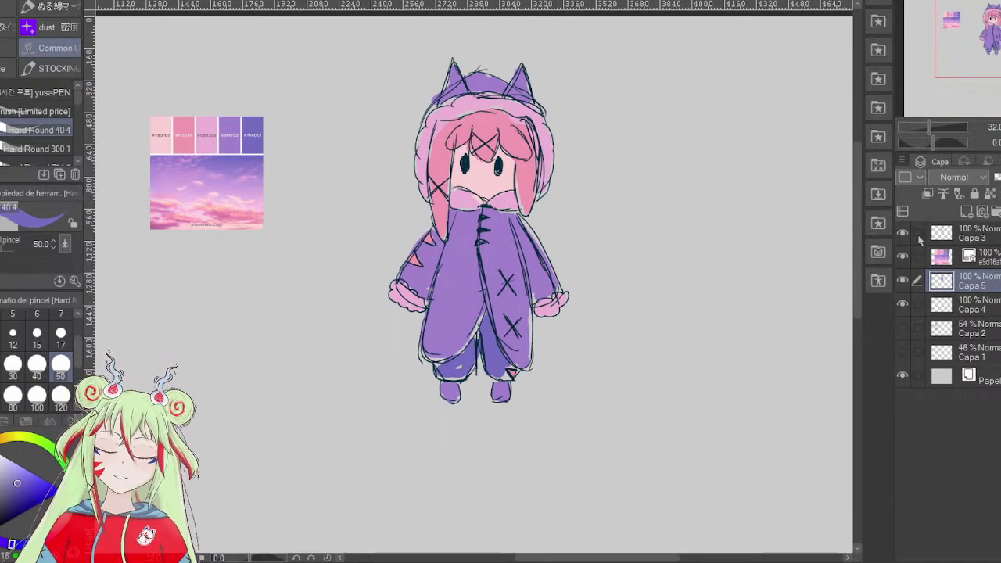
pyautogui.click(917, 233)
pyautogui.moveTo(917, 256); pyautogui.dragTo(917, 304)
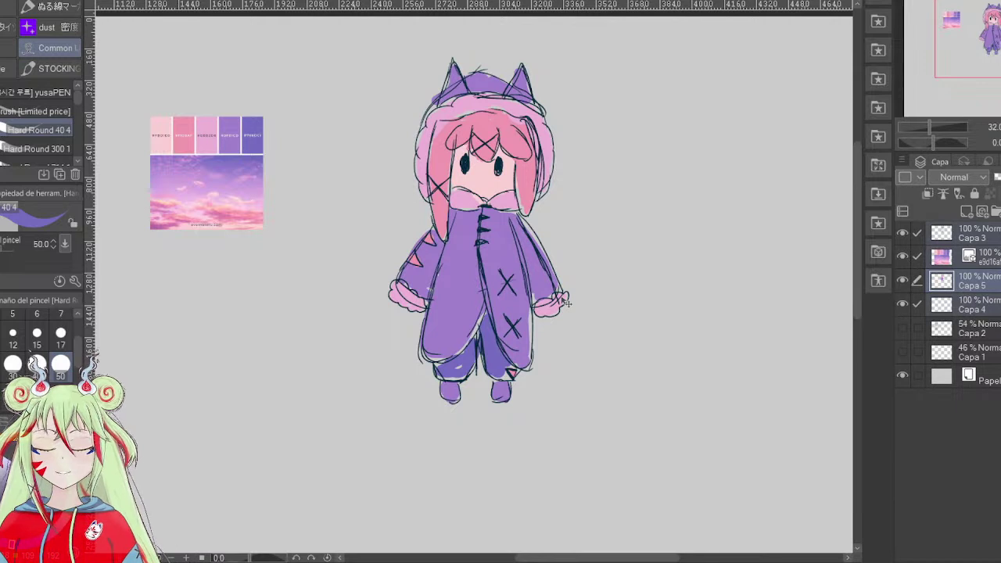
pyautogui.hotkey('ctrl', 't')
pyautogui.moveTo(160, 233); pyautogui.dragTo(159, 238)
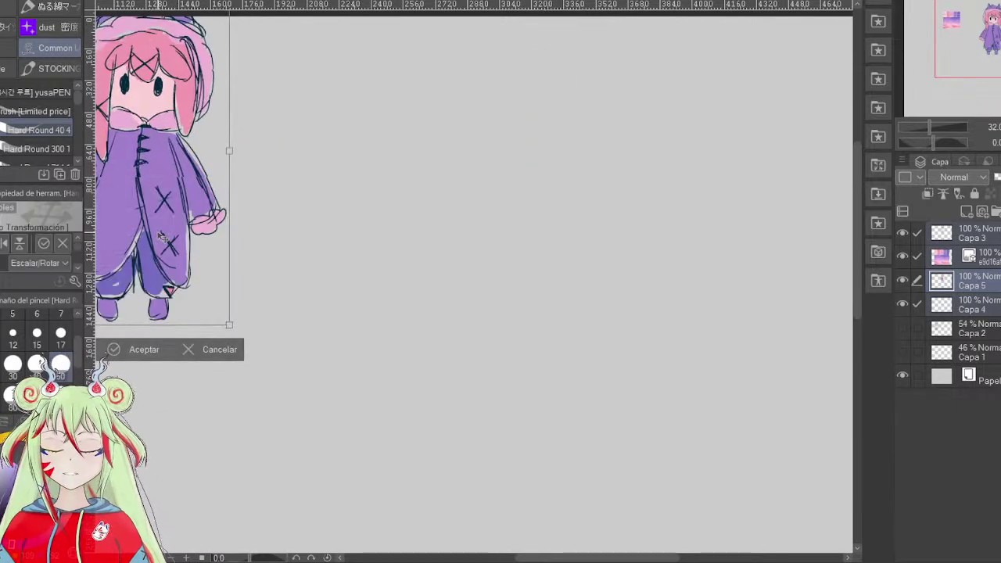
pyautogui.click(140, 349)
# - Move the coloured figure and the palette image together towards the upper-left corner of the canvas
pyautogui.moveTo(999, 54); pyautogui.dragTo(970, 24)
pyautogui.moveTo(929, 127); pyautogui.dragTo(929, 139)
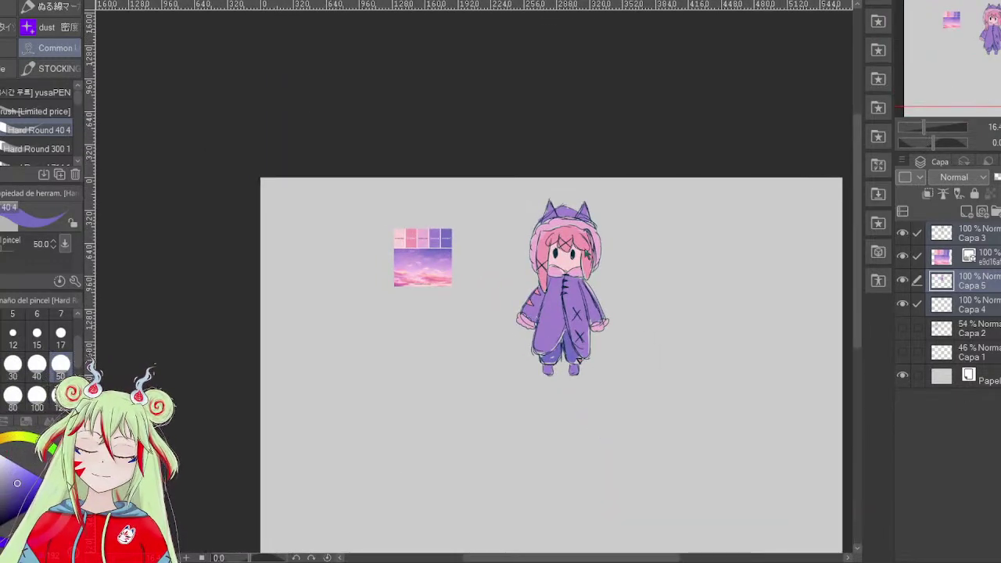
pyautogui.hotkey('ctrl', 't')
pyautogui.moveTo(573, 297); pyautogui.dragTo(477, 296)
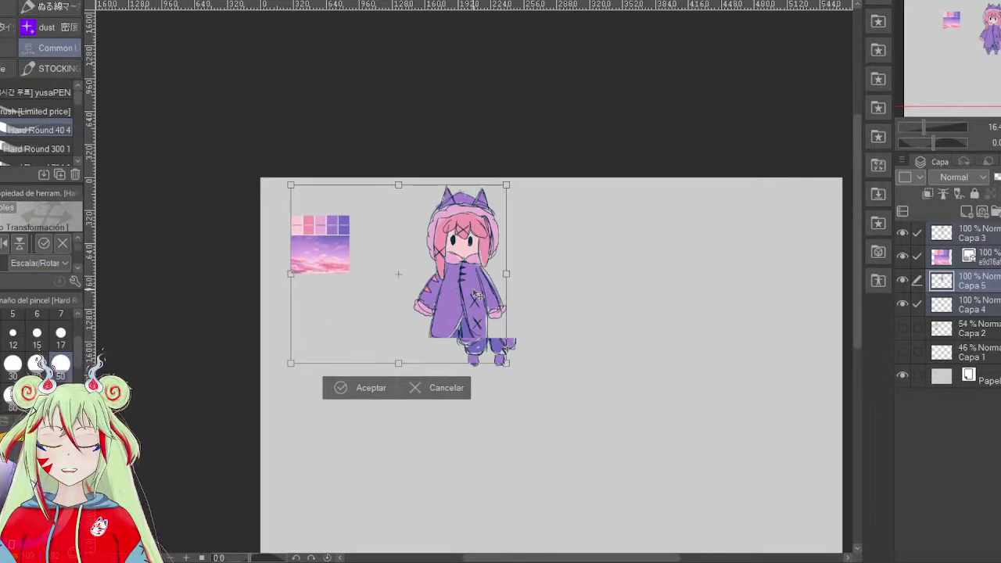
pyautogui.click(356, 388)
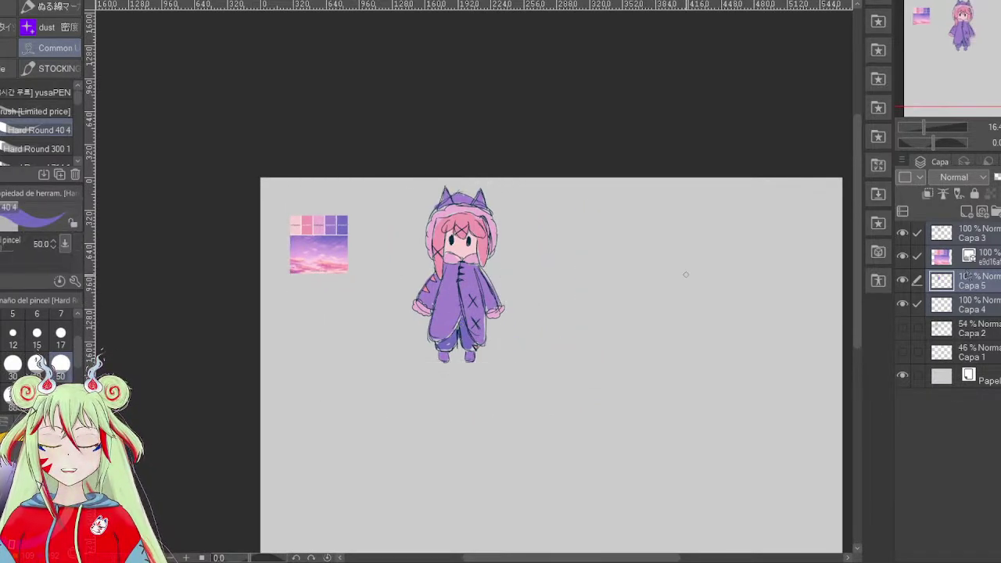
# - Select only Capa 3, Capa 5 and Capa 4, and move the figure left until it stands right beside the palette image
pyautogui.click(970, 258)
pyautogui.click(968, 288)
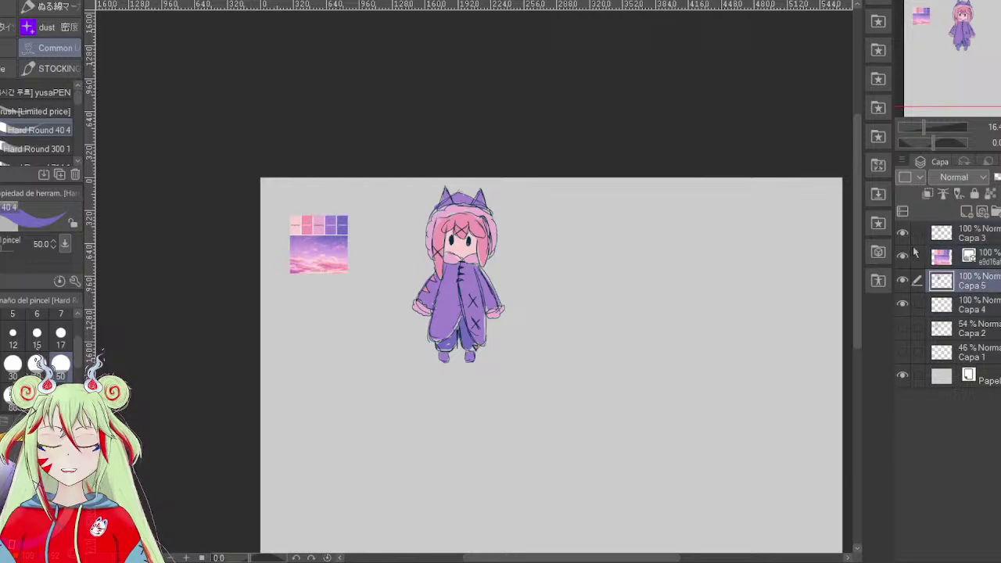
pyautogui.click(918, 234)
pyautogui.click(918, 305)
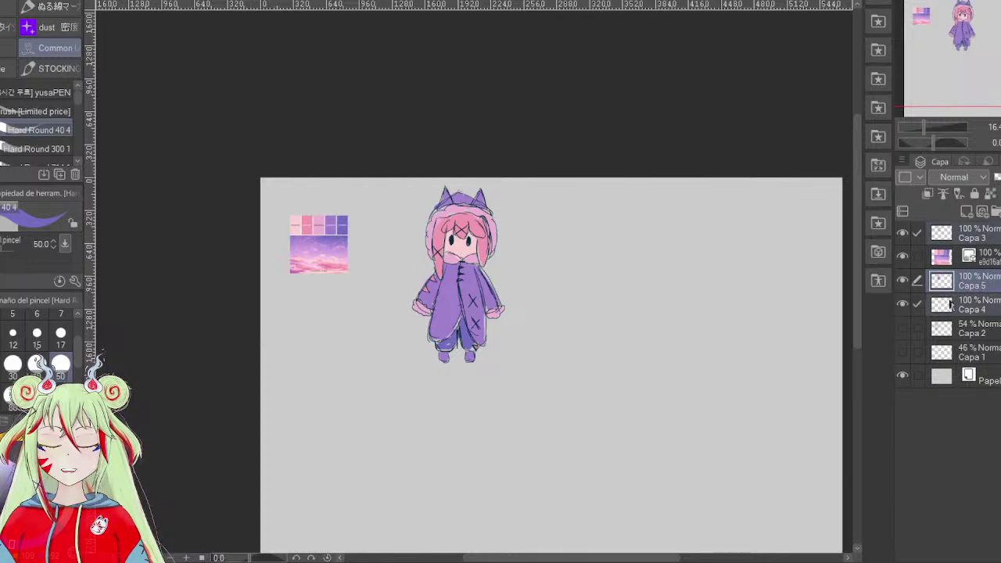
pyautogui.hotkey('ctrl', 't')
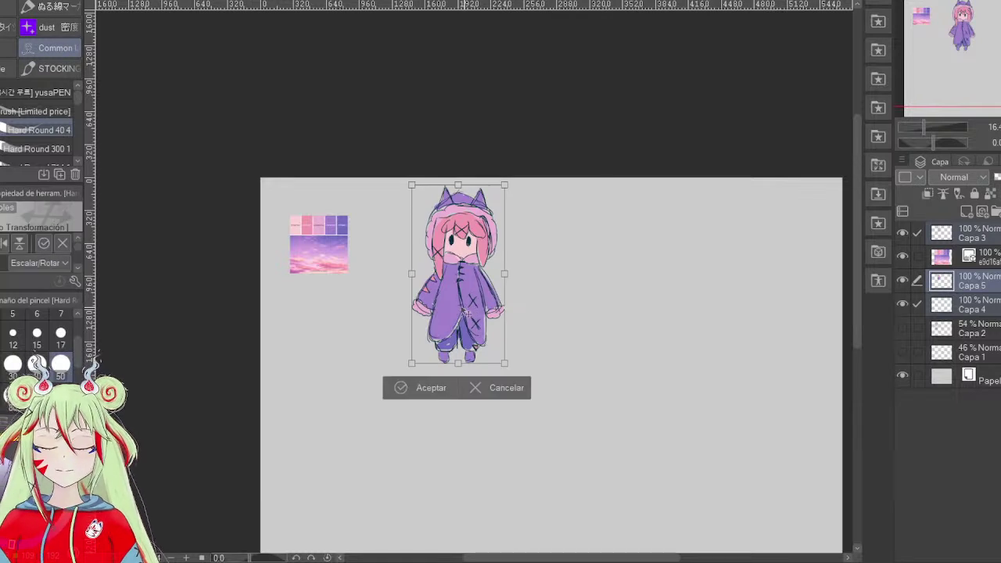
pyautogui.moveTo(429, 302); pyautogui.dragTo(413, 301)
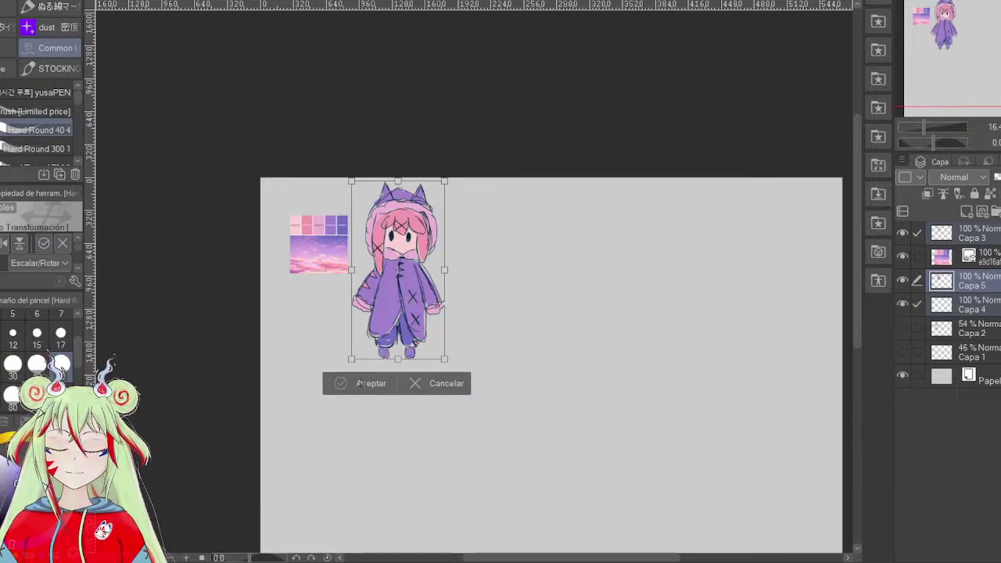
pyautogui.click(360, 380)
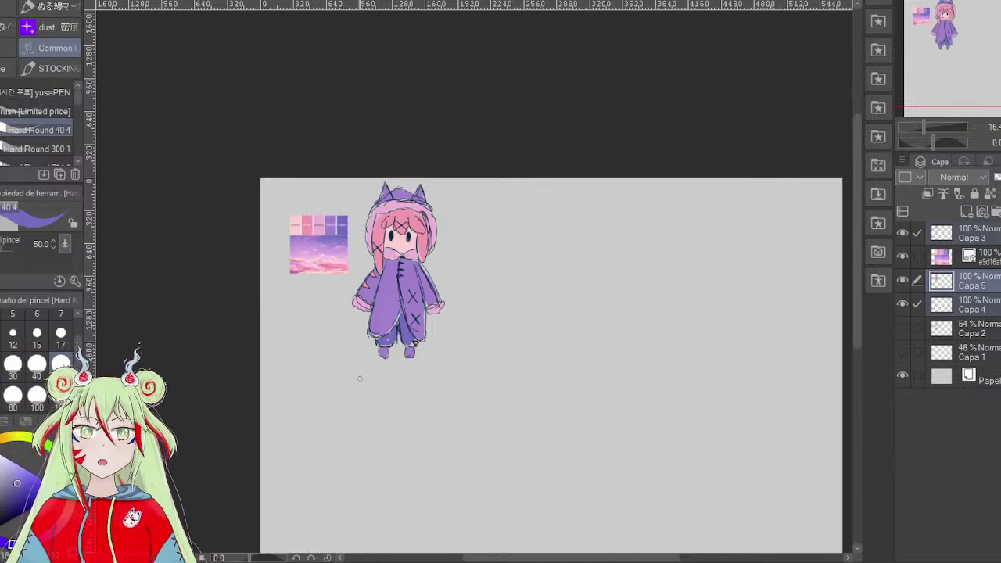
# - Switch the brush to the dark blue line colour at size 17, and try a stroke on the empty right part of the canvas
pyautogui.moveTo(360, 378); pyautogui.dragTo(272, 354)
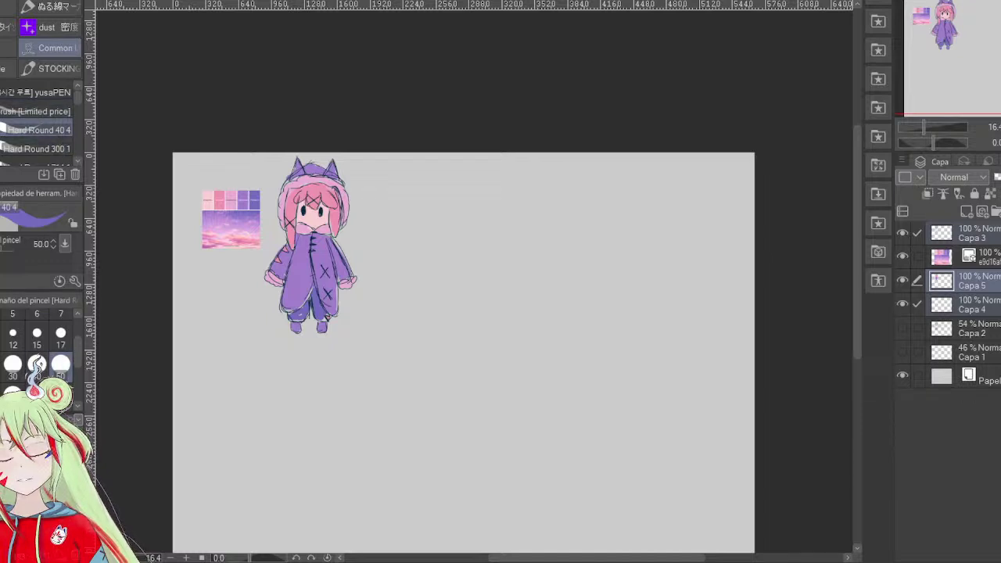
pyautogui.press('x')
pyautogui.moveTo(925, 127); pyautogui.dragTo(931, 136)
pyautogui.moveTo(990, 62); pyautogui.dragTo(1000, 60)
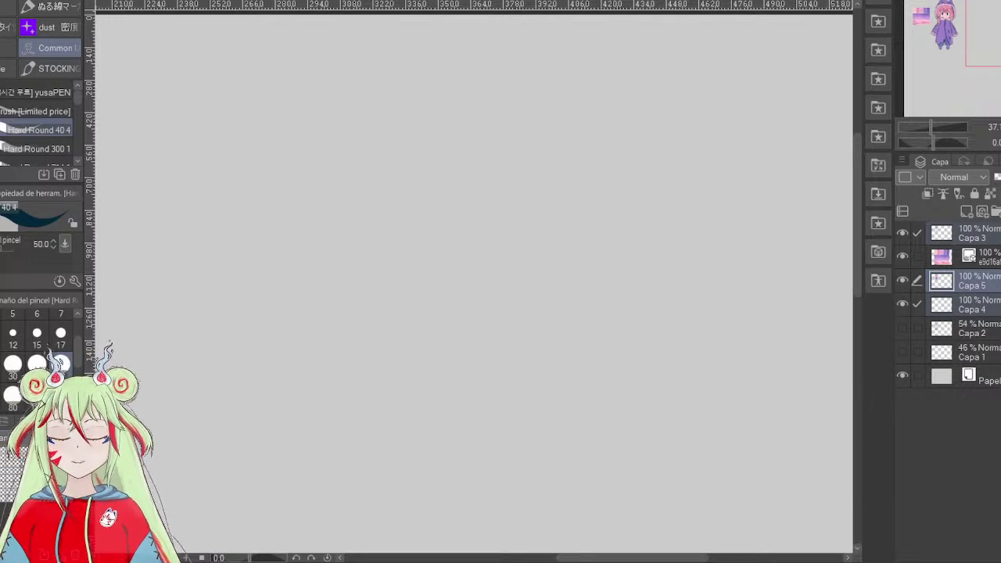
pyautogui.click(61, 333)
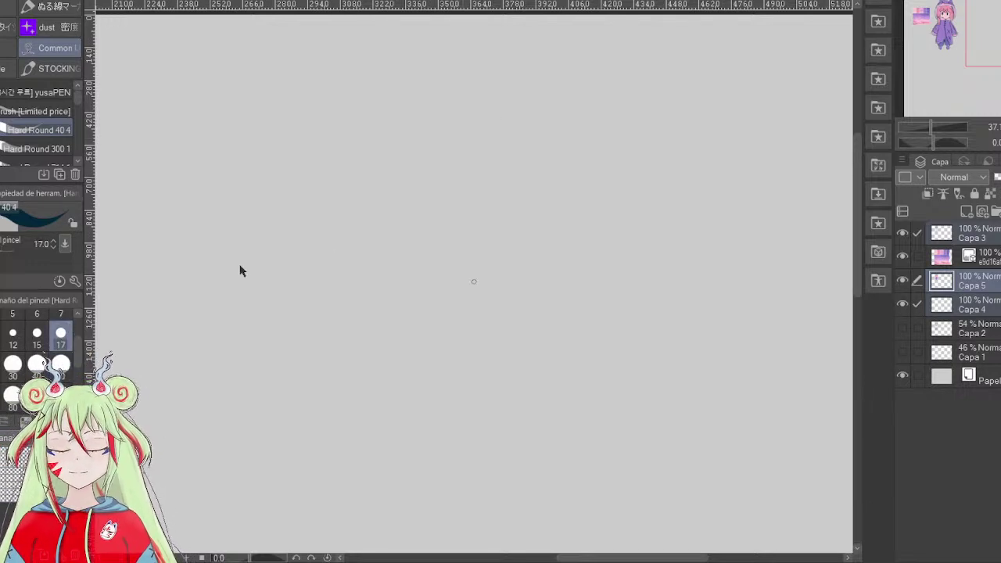
pyautogui.moveTo(494, 116)
pyautogui.mouseDown()
pyautogui.moveTo(456, 135)
pyautogui.moveTo(538, 156)
pyautogui.moveTo(494, 114)
pyautogui.moveTo(473, 122)
pyautogui.mouseUp()
pyautogui.hotkey('ctrl', 'z')
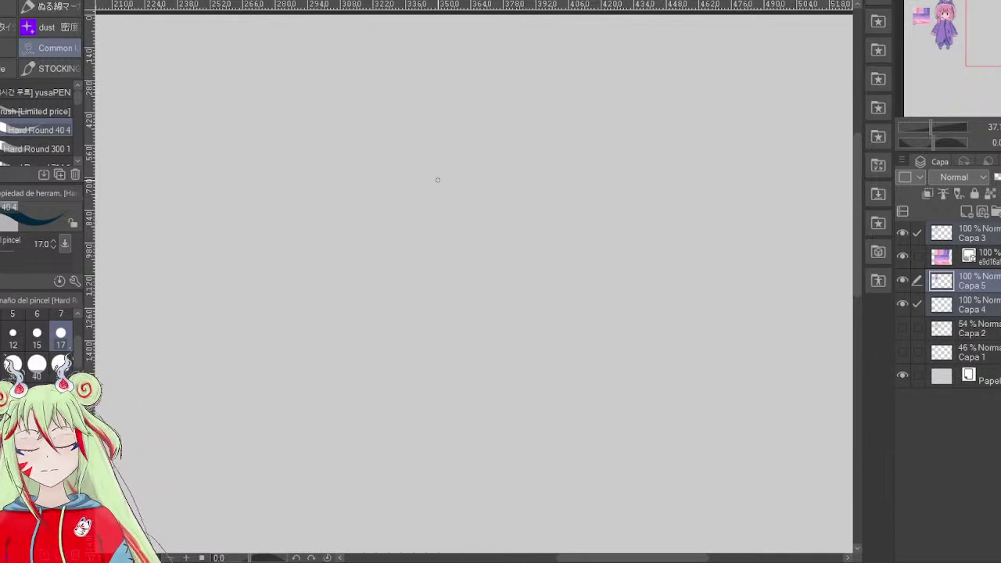
# - Group Capa 3, the palette image, Capa 5 and Capa 4 in a collapsed folder, and add a new layer above it
pyautogui.click(921, 249)
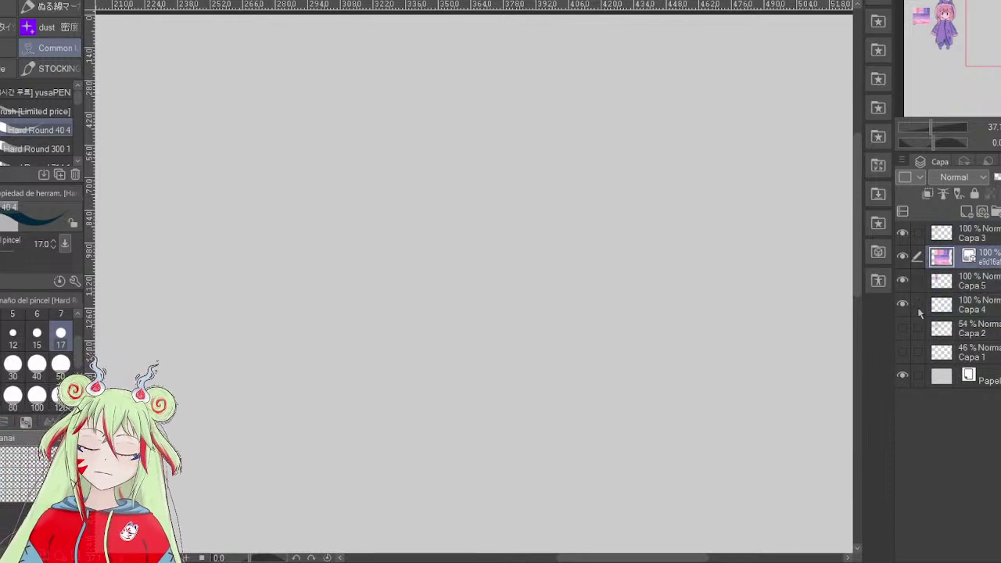
pyautogui.moveTo(919, 308); pyautogui.dragTo(920, 306)
pyautogui.click(997, 213)
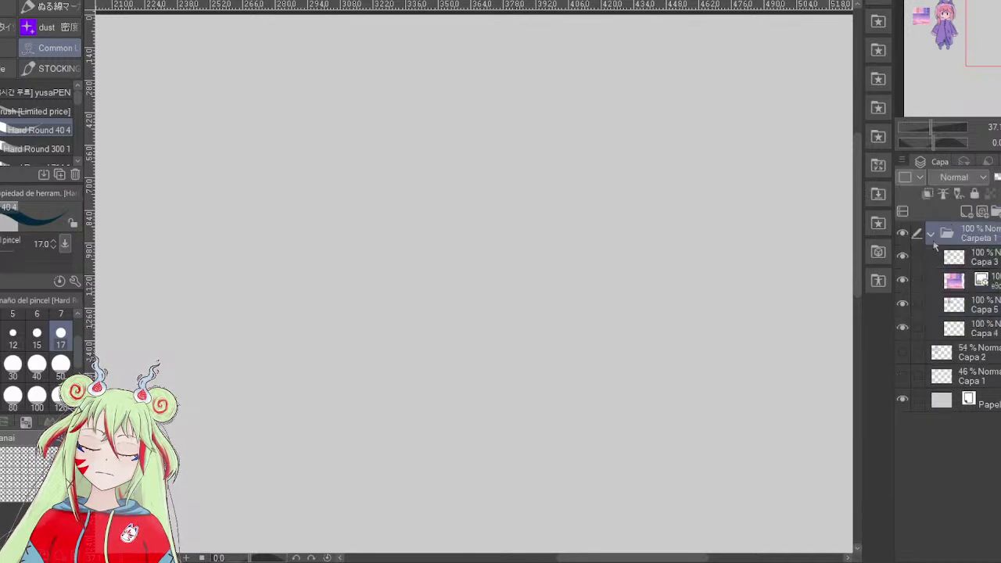
pyautogui.click(930, 233)
pyautogui.click(981, 212)
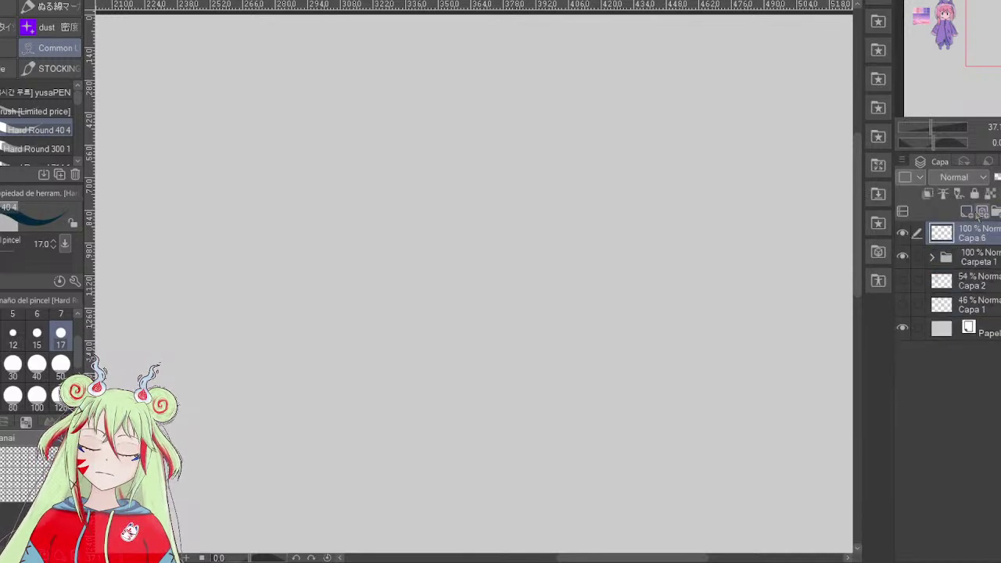
# - Sketch a third figure's round head and flared body on the empty canvas, and erase the excess lines below the hem
pyautogui.moveTo(466, 106)
pyautogui.mouseDown()
pyautogui.moveTo(458, 196)
pyautogui.moveTo(420, 104)
pyautogui.moveTo(456, 194)
pyautogui.moveTo(384, 311)
pyautogui.moveTo(474, 309)
pyautogui.mouseUp()
pyautogui.moveTo(453, 201)
pyautogui.mouseDown()
pyautogui.moveTo(474, 311)
pyautogui.moveTo(395, 278)
pyautogui.moveTo(426, 195)
pyautogui.mouseUp()
pyautogui.moveTo(426, 194)
pyautogui.mouseDown()
pyautogui.moveTo(381, 303)
pyautogui.moveTo(399, 362)
pyautogui.mouseUp()
pyautogui.moveTo(444, 321); pyautogui.dragTo(441, 360)
pyautogui.moveTo(422, 194)
pyautogui.mouseDown()
pyautogui.moveTo(384, 302)
pyautogui.moveTo(447, 307)
pyautogui.mouseUp()
pyautogui.moveTo(453, 196)
pyautogui.mouseDown()
pyautogui.moveTo(457, 308)
pyautogui.moveTo(405, 329)
pyautogui.moveTo(447, 318)
pyautogui.moveTo(380, 322)
pyautogui.moveTo(394, 326)
pyautogui.moveTo(370, 350)
pyautogui.moveTo(437, 344)
pyautogui.moveTo(391, 362)
pyautogui.moveTo(430, 361)
pyautogui.mouseUp()
pyautogui.press('e')
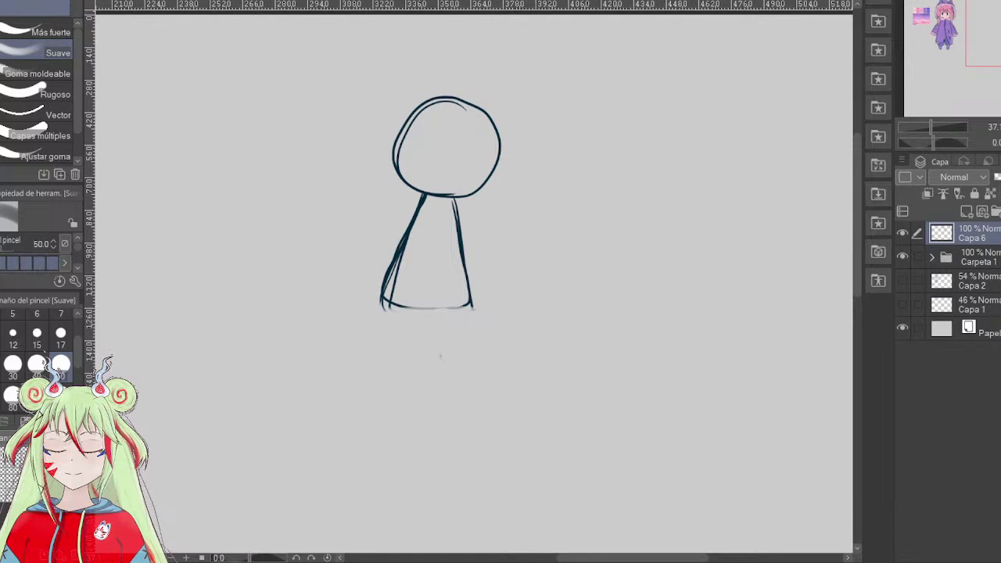
# - Draw two short leg lines, a curved hem and two outstretched arms of doubled lines on the new figure with the brush
pyautogui.press('p')
pyautogui.moveTo(406, 312); pyautogui.dragTo(404, 342)
pyautogui.moveTo(447, 311); pyautogui.dragTo(447, 343)
pyautogui.moveTo(404, 310); pyautogui.dragTo(469, 303)
pyautogui.moveTo(457, 202); pyautogui.dragTo(495, 270)
pyautogui.moveTo(423, 197); pyautogui.dragTo(366, 251)
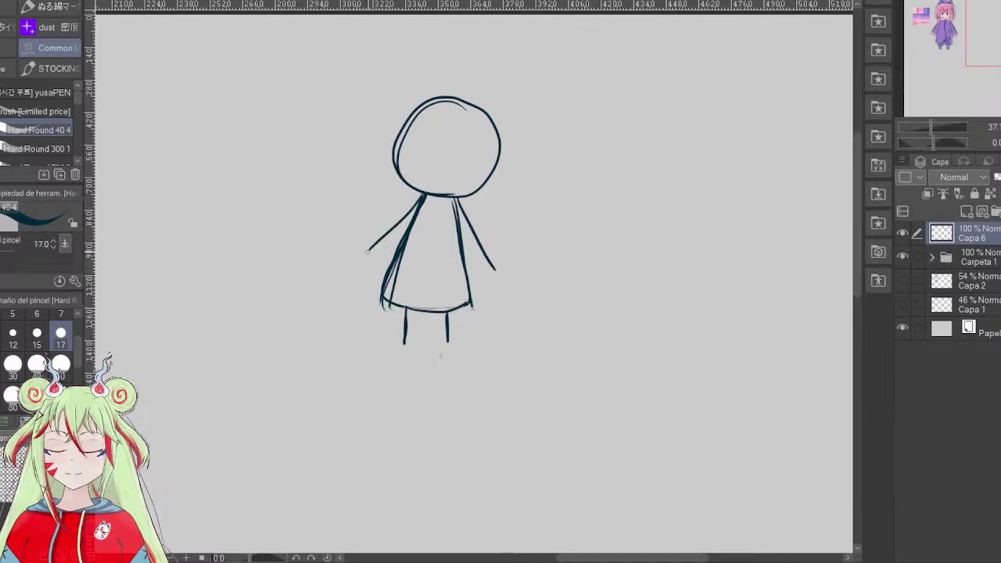
pyautogui.moveTo(457, 205); pyautogui.dragTo(498, 284)
pyautogui.moveTo(420, 197); pyautogui.dragTo(356, 255)
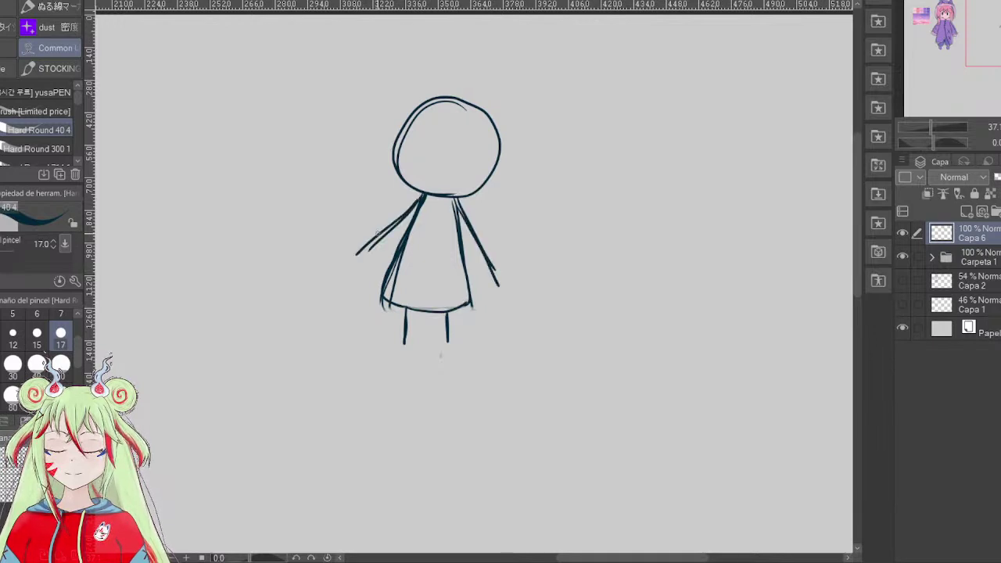
# - Lower the opacity of Capa 6 to 47% and add a new layer above it
pyautogui.click(998, 177)
pyautogui.click(967, 212)
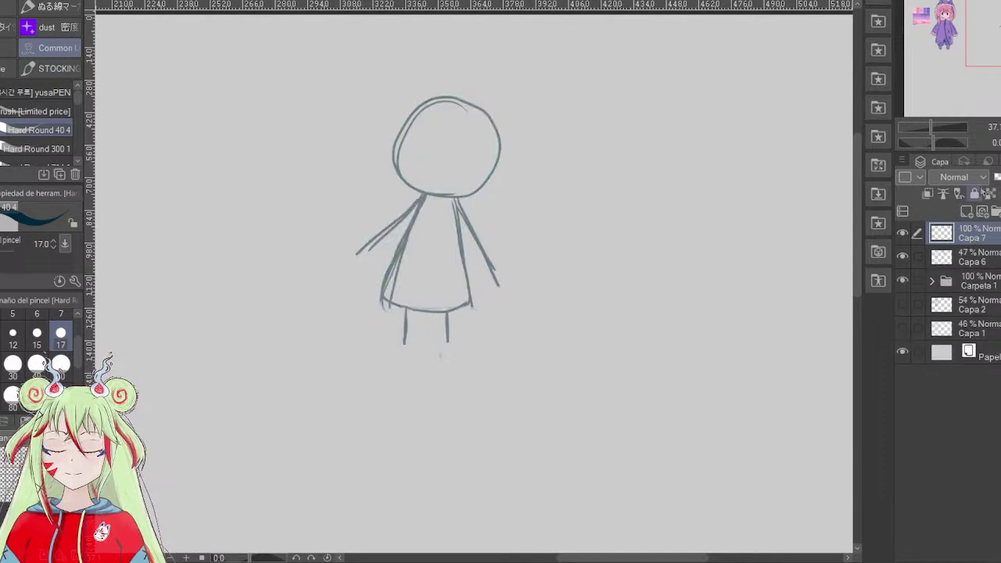
# - Sketch the long left hair lock and scalloped bangs over the base head on Capa 7 in pink-purple
pyautogui.press('x')
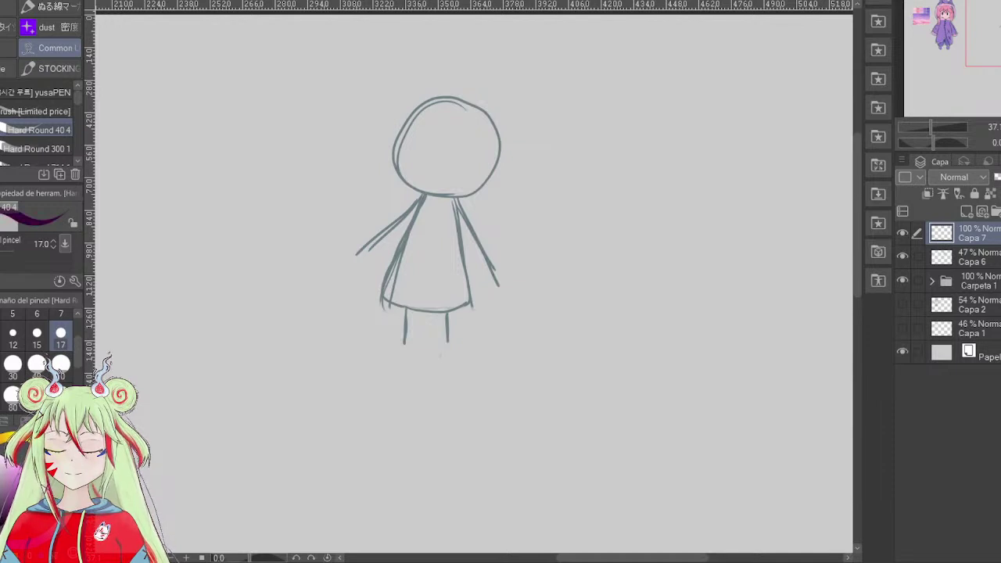
pyautogui.moveTo(15, 508)
pyautogui.mouseDown()
pyautogui.moveTo(9, 473)
pyautogui.moveTo(10, 481)
pyautogui.mouseUp()
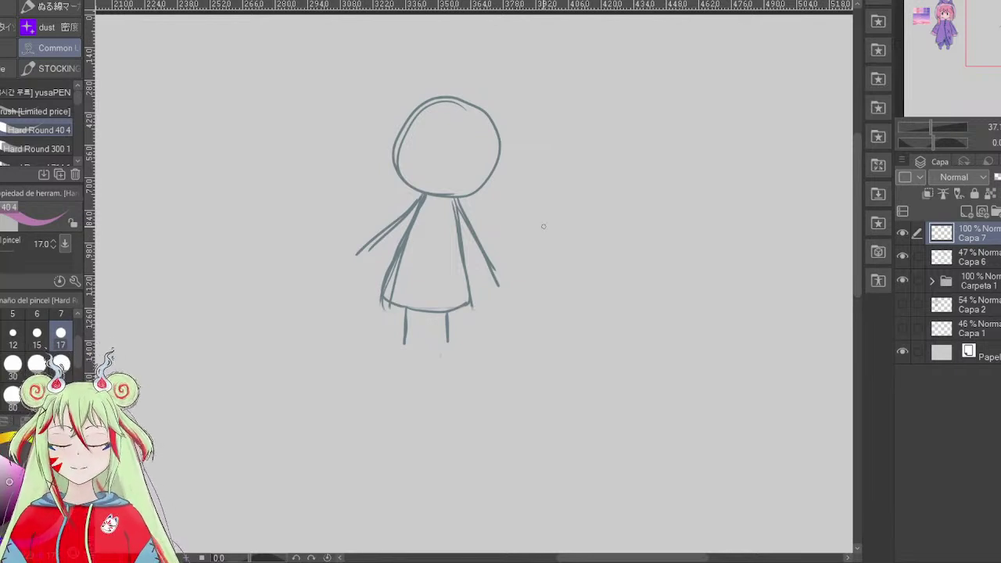
pyautogui.moveTo(410, 102); pyautogui.dragTo(388, 175)
pyautogui.moveTo(400, 119); pyautogui.dragTo(392, 221)
pyautogui.moveTo(387, 173)
pyautogui.mouseDown()
pyautogui.moveTo(407, 226)
pyautogui.moveTo(410, 210)
pyautogui.moveTo(386, 196)
pyautogui.moveTo(398, 127)
pyautogui.moveTo(410, 178)
pyautogui.moveTo(415, 129)
pyautogui.moveTo(412, 169)
pyautogui.mouseUp()
pyautogui.moveTo(427, 113)
pyautogui.mouseDown()
pyautogui.moveTo(408, 145)
pyautogui.moveTo(424, 144)
pyautogui.moveTo(440, 121)
pyautogui.moveTo(439, 140)
pyautogui.moveTo(466, 140)
pyautogui.mouseUp()
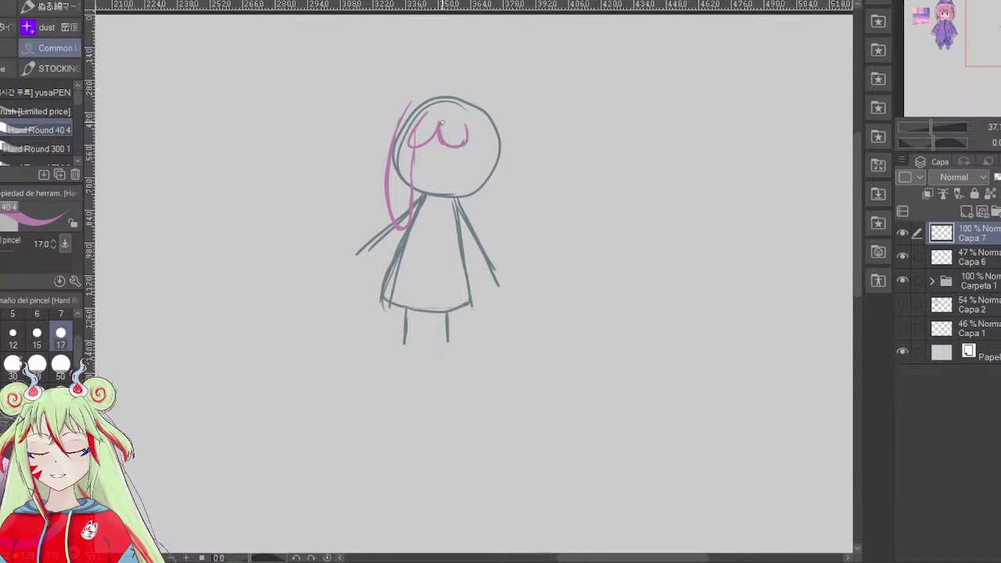
# - Finish the bangs and draw a long rounded hair lock down the right side of the face
pyautogui.moveTo(467, 124); pyautogui.dragTo(479, 204)
pyautogui.moveTo(496, 129)
pyautogui.mouseDown()
pyautogui.moveTo(499, 193)
pyautogui.moveTo(475, 194)
pyautogui.mouseUp()
pyautogui.moveTo(502, 150); pyautogui.dragTo(505, 179)
pyautogui.moveTo(496, 129)
pyautogui.mouseDown()
pyautogui.moveTo(502, 200)
pyautogui.moveTo(472, 205)
pyautogui.moveTo(472, 177)
pyautogui.mouseUp()
pyautogui.moveTo(484, 147); pyautogui.dragTo(484, 168)
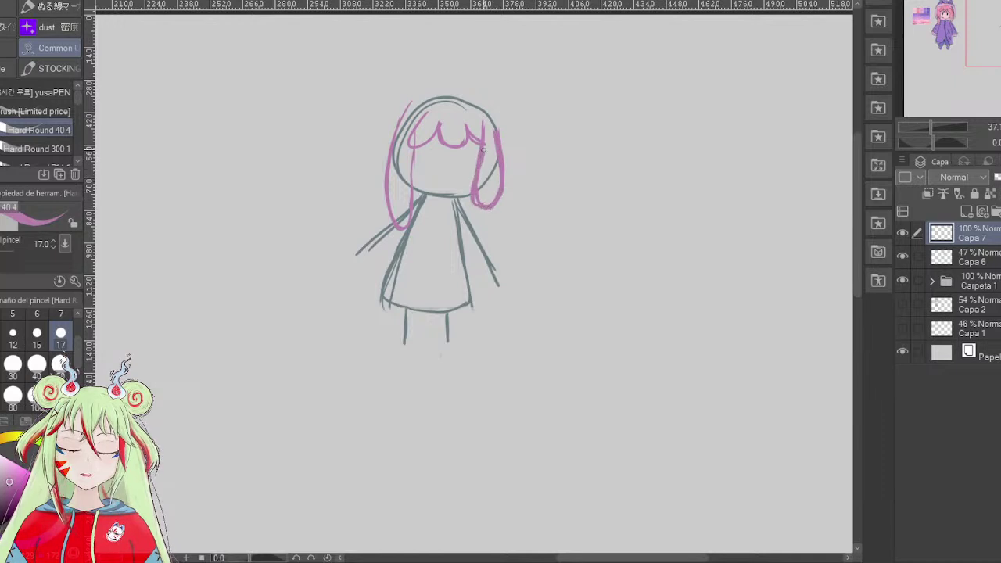
# - Widen the left hair lock, erase its old inner line, and outline the crown of the head
pyautogui.moveTo(412, 147)
pyautogui.mouseDown()
pyautogui.moveTo(413, 226)
pyautogui.moveTo(379, 192)
pyautogui.moveTo(399, 138)
pyautogui.mouseUp()
pyautogui.moveTo(380, 185); pyautogui.dragTo(390, 228)
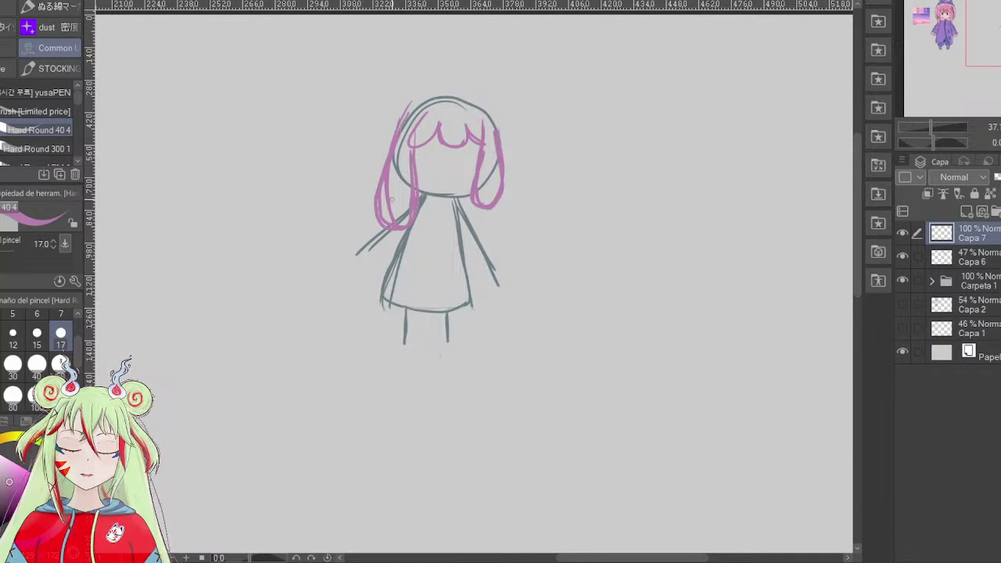
pyautogui.press('e')
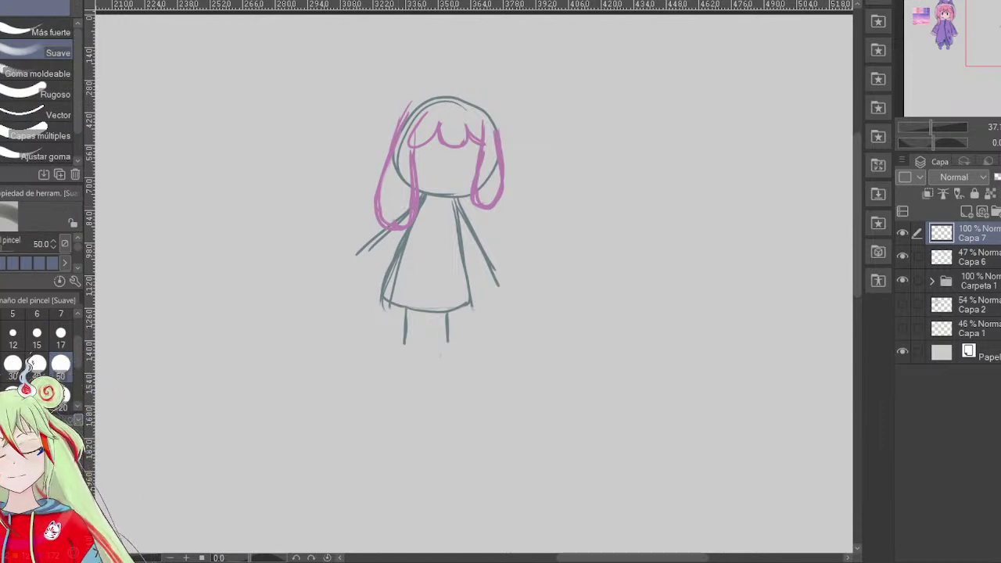
pyautogui.press('p')
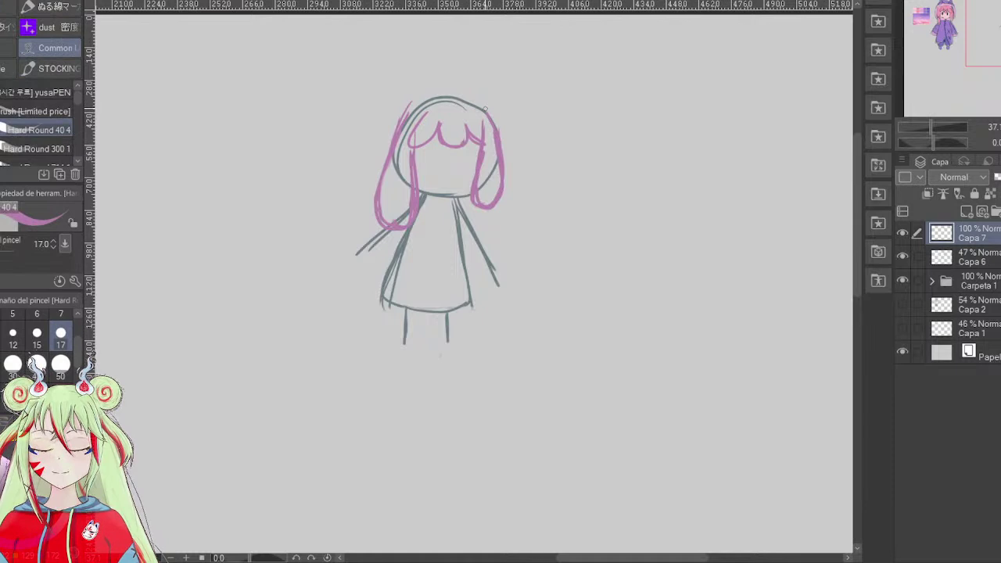
pyautogui.moveTo(479, 105)
pyautogui.mouseDown()
pyautogui.moveTo(427, 97)
pyautogui.moveTo(407, 117)
pyautogui.moveTo(444, 95)
pyautogui.mouseUp()
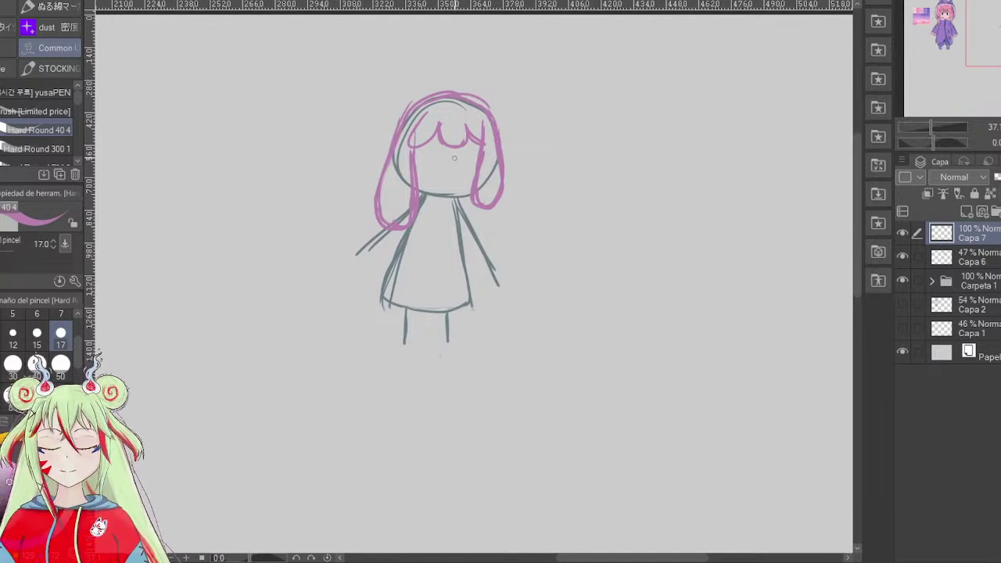
# - Draw two oval eyes and a scarf wrapped around the neck with two long ends trailing to the left
pyautogui.moveTo(455, 155)
pyautogui.mouseDown()
pyautogui.moveTo(457, 164)
pyautogui.moveTo(434, 161)
pyautogui.mouseUp()
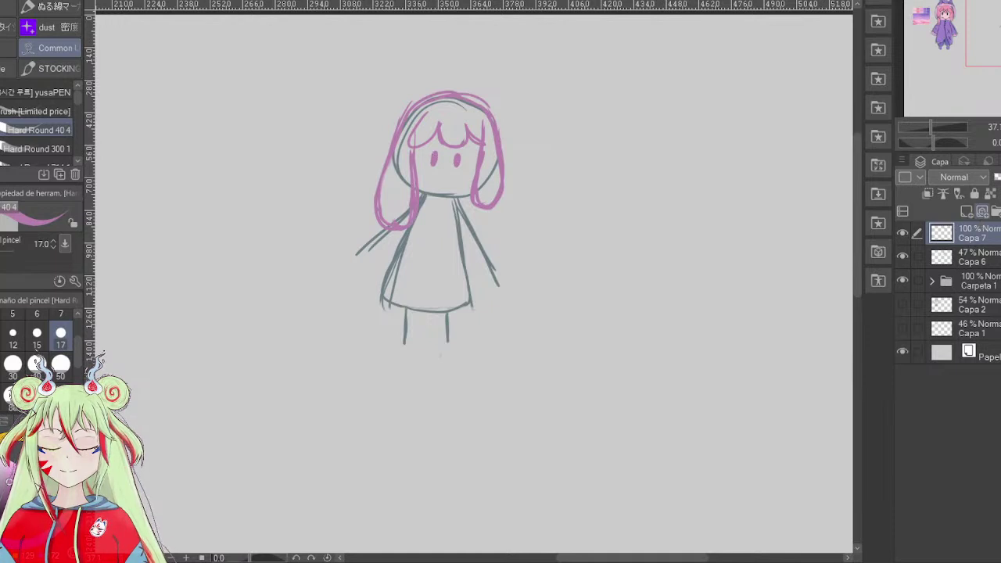
pyautogui.moveTo(414, 176)
pyautogui.mouseDown()
pyautogui.moveTo(463, 194)
pyautogui.moveTo(447, 184)
pyautogui.moveTo(467, 205)
pyautogui.moveTo(357, 206)
pyautogui.moveTo(241, 249)
pyautogui.mouseUp()
pyautogui.moveTo(385, 226)
pyautogui.mouseDown()
pyautogui.moveTo(315, 259)
pyautogui.moveTo(249, 265)
pyautogui.mouseUp()
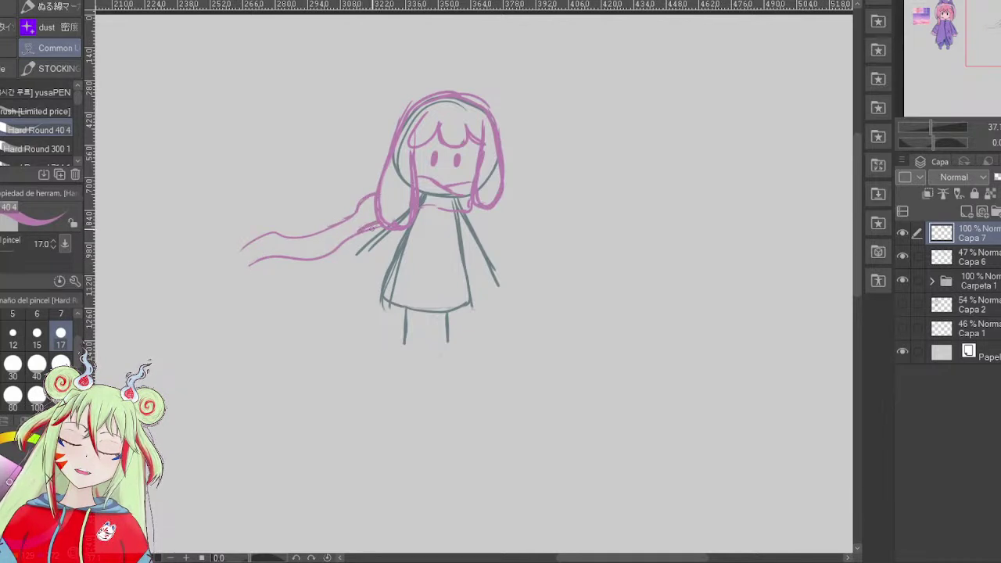
pyautogui.moveTo(245, 247); pyautogui.dragTo(255, 261)
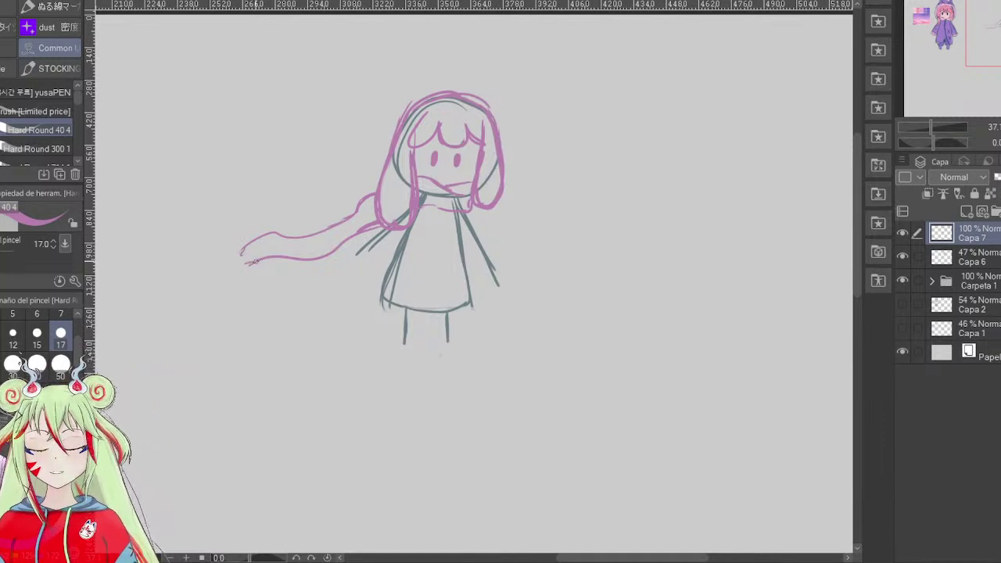
pyautogui.moveTo(348, 209)
pyautogui.mouseDown()
pyautogui.moveTo(287, 208)
pyautogui.moveTo(316, 232)
pyautogui.mouseUp()
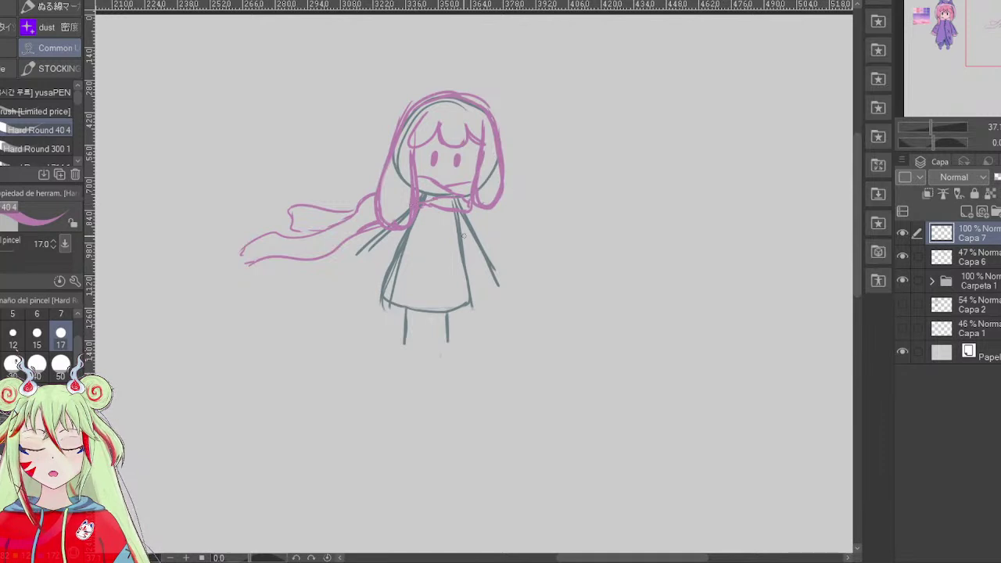
# - Enlarge the eyes and mark the left hair lock with a large cross
pyautogui.moveTo(458, 155)
pyautogui.mouseDown()
pyautogui.moveTo(454, 168)
pyautogui.moveTo(457, 155)
pyautogui.moveTo(432, 158)
pyautogui.moveTo(412, 205)
pyautogui.mouseUp()
pyautogui.moveTo(386, 171); pyautogui.dragTo(401, 193)
pyautogui.moveTo(414, 171); pyautogui.dragTo(379, 206)
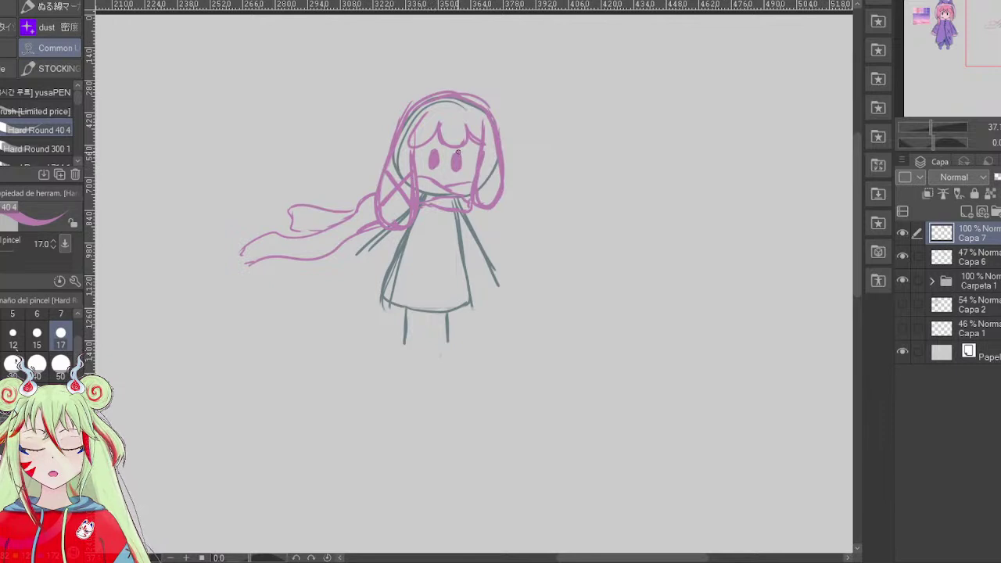
# - Erase both eyes, redraw them as smaller ovals farther apart, and tidy the scarf's upper edge
pyautogui.press('e')
pyautogui.moveTo(454, 156)
pyautogui.mouseDown()
pyautogui.moveTo(456, 164)
pyautogui.moveTo(435, 153)
pyautogui.mouseUp()
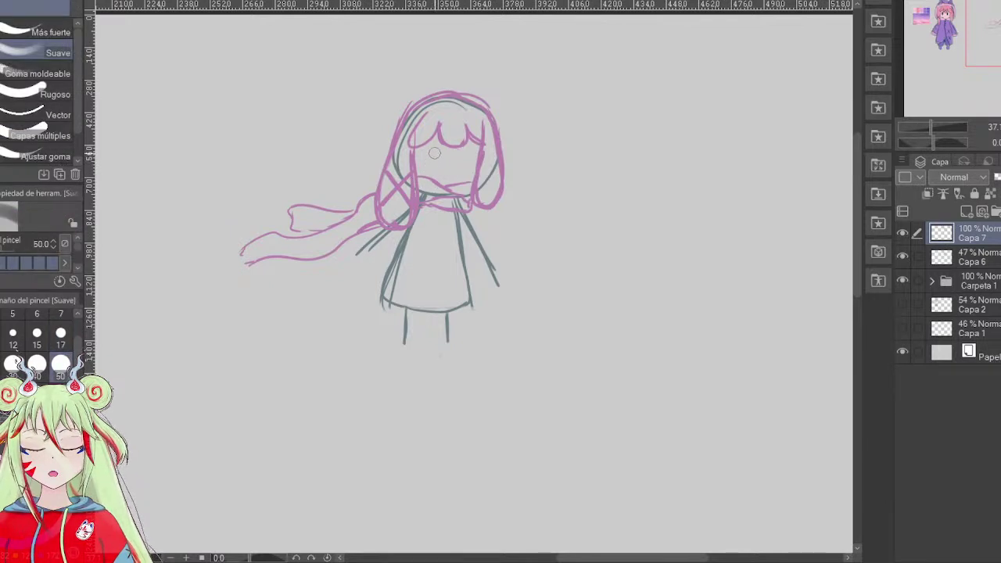
pyautogui.press('b')
pyautogui.moveTo(428, 153)
pyautogui.mouseDown()
pyautogui.moveTo(461, 164)
pyautogui.moveTo(463, 155)
pyautogui.moveTo(450, 180)
pyautogui.moveTo(473, 172)
pyautogui.mouseUp()
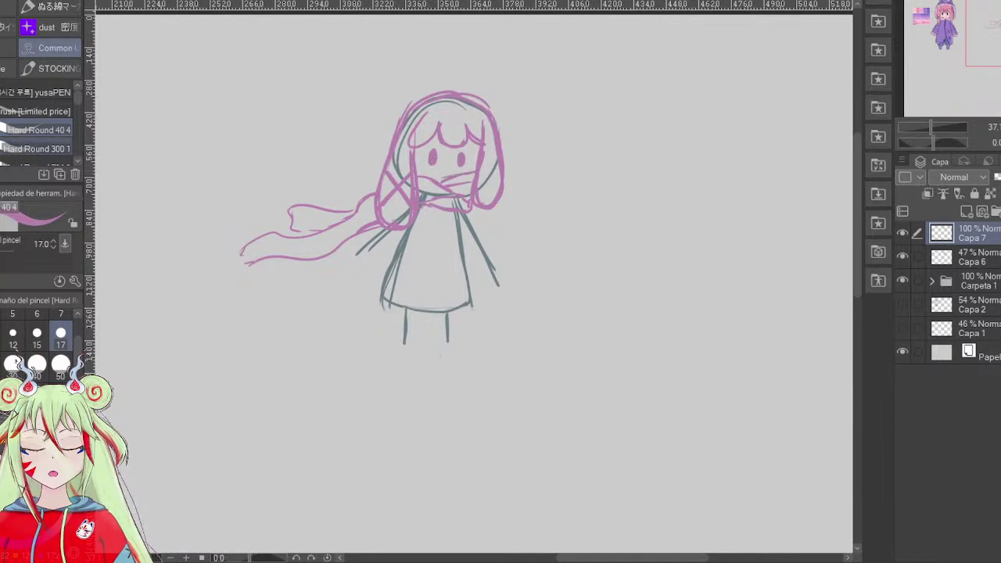
pyautogui.press('e')
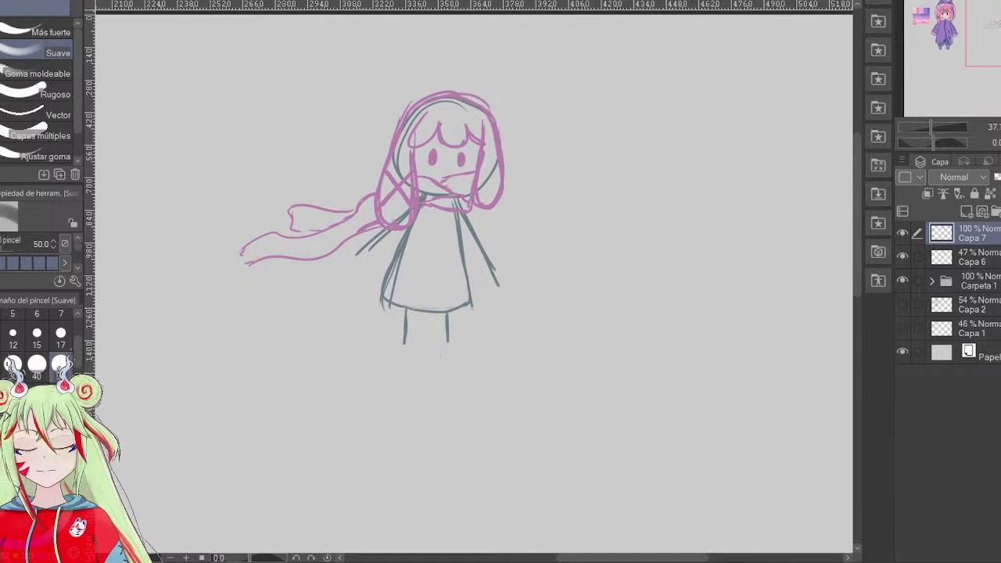
pyautogui.press('p')
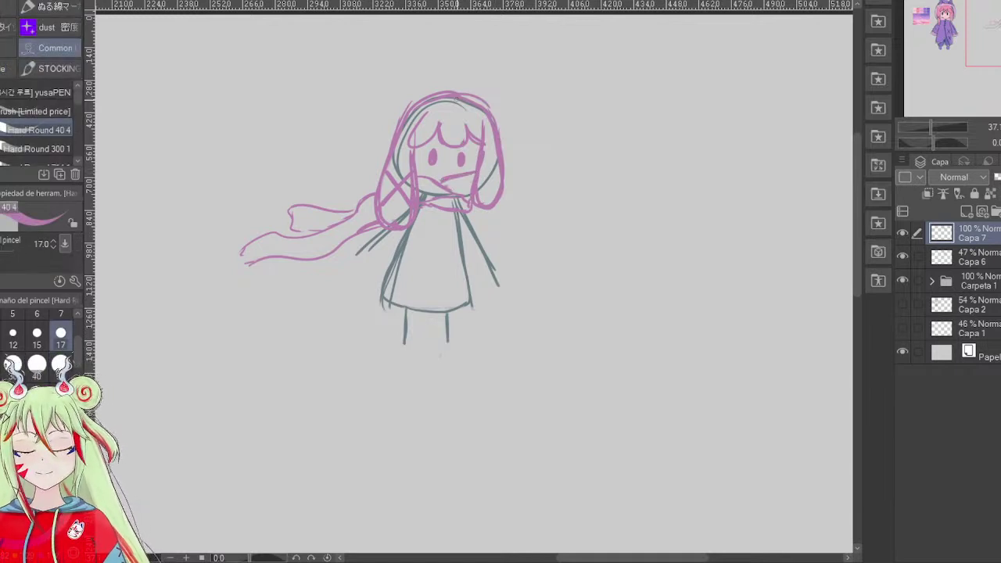
# - Thicken the crown outline, add a short outer strand on the right, and erase the old hair line beside it
pyautogui.moveTo(441, 93)
pyautogui.mouseDown()
pyautogui.moveTo(406, 98)
pyautogui.moveTo(440, 95)
pyautogui.moveTo(399, 125)
pyautogui.mouseUp()
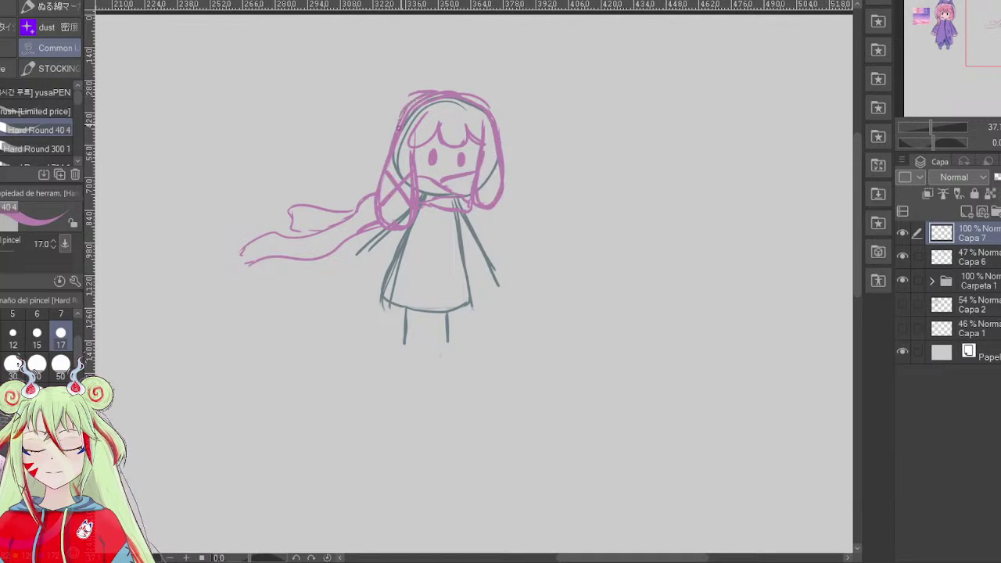
pyautogui.moveTo(472, 96)
pyautogui.mouseDown()
pyautogui.moveTo(495, 119)
pyautogui.moveTo(502, 147)
pyautogui.mouseUp()
pyautogui.moveTo(492, 111); pyautogui.dragTo(509, 159)
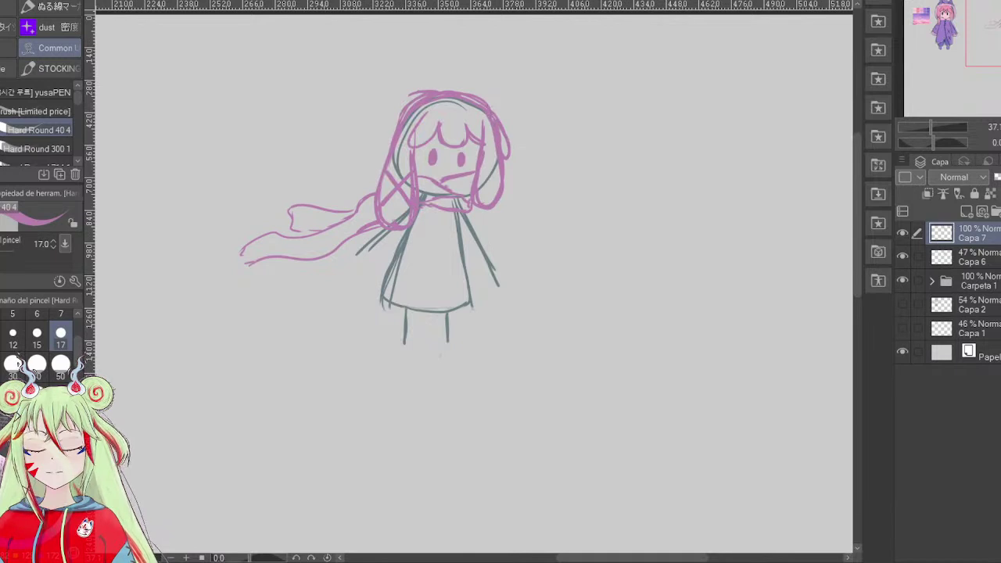
pyautogui.press('e')
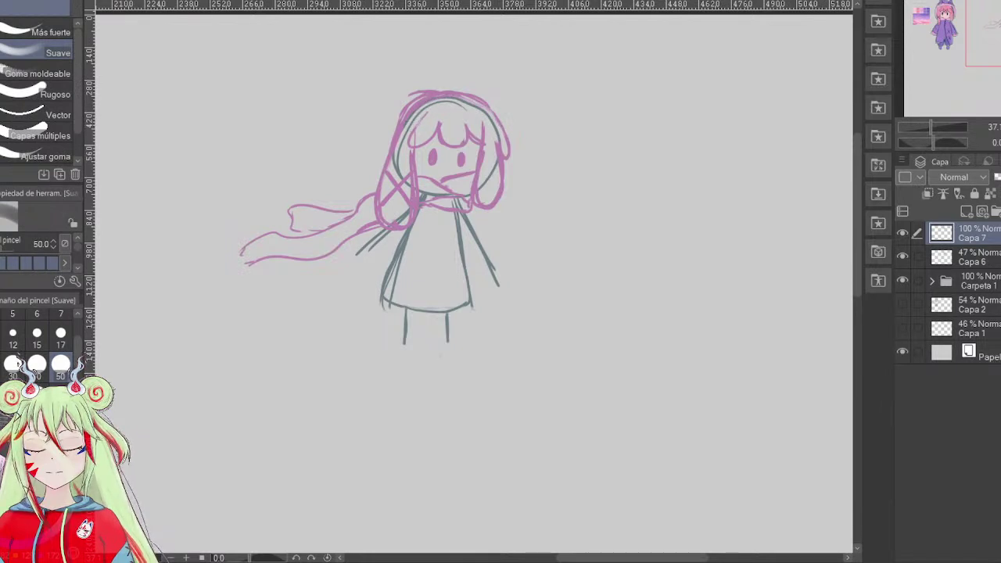
pyautogui.press('p')
pyautogui.moveTo(452, 93)
pyautogui.mouseDown()
pyautogui.moveTo(428, 94)
pyautogui.moveTo(450, 92)
pyautogui.moveTo(429, 83)
pyautogui.moveTo(466, 88)
pyautogui.mouseUp()
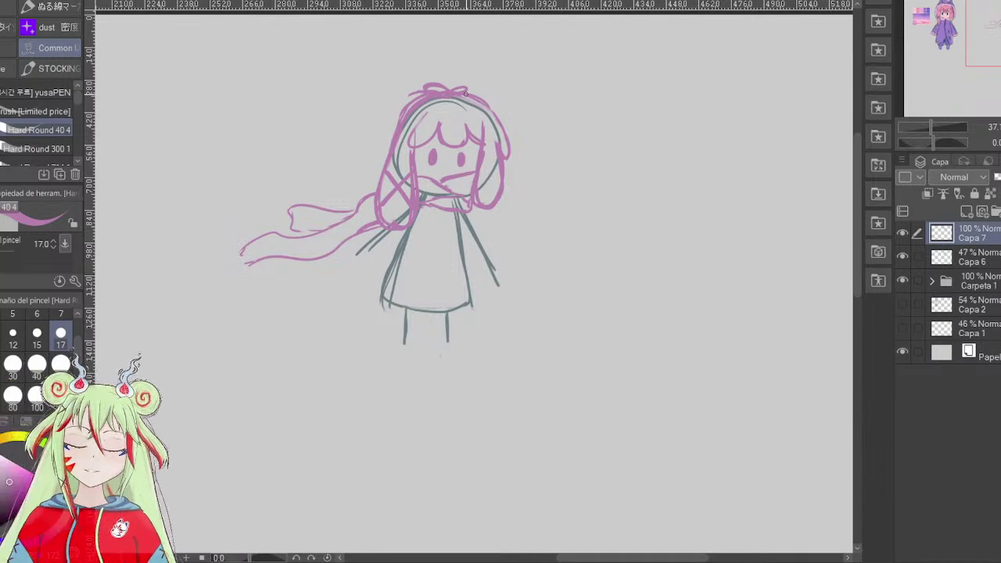
pyautogui.hotkey('ctrl', 'z')
pyautogui.hotkey('ctrl', 'z')
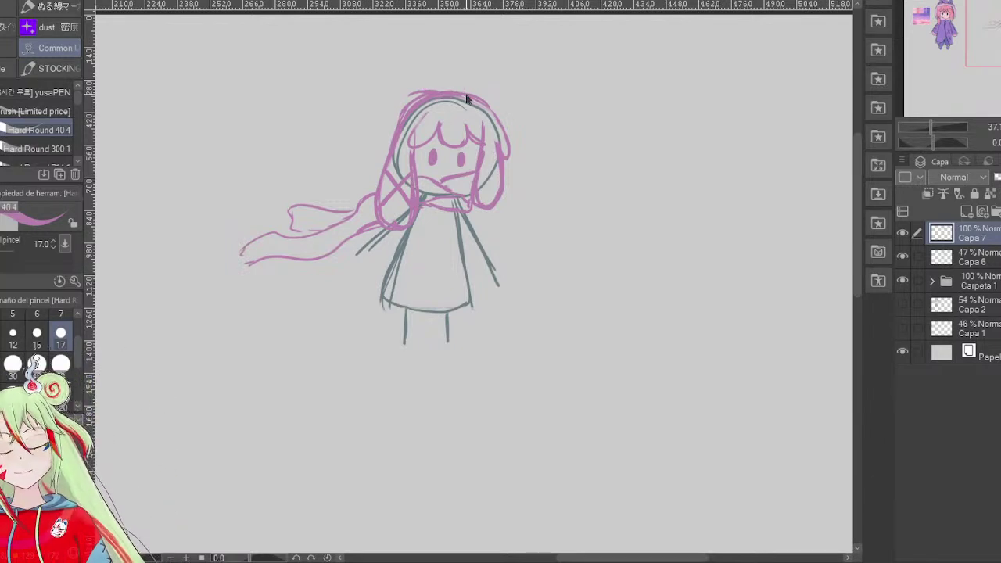
# - Add a small cross-shaped clip to the right side of the hair and outline a flared top with a curved hem
pyautogui.moveTo(488, 117)
pyautogui.mouseDown()
pyautogui.moveTo(482, 128)
pyautogui.moveTo(494, 110)
pyautogui.mouseUp()
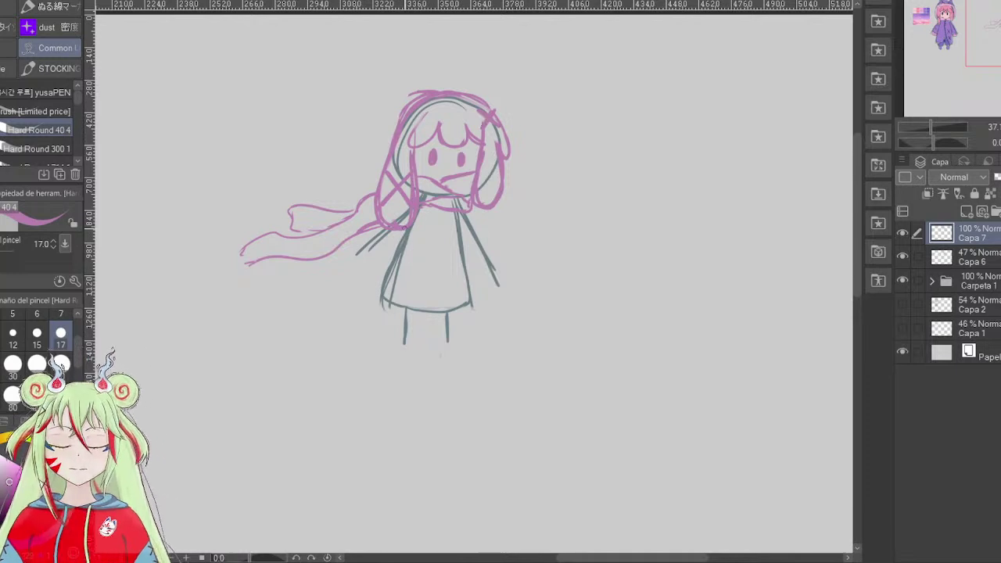
pyautogui.moveTo(402, 229)
pyautogui.mouseDown()
pyautogui.moveTo(384, 272)
pyautogui.moveTo(408, 286)
pyautogui.moveTo(461, 284)
pyautogui.mouseUp()
pyautogui.moveTo(463, 231)
pyautogui.mouseDown()
pyautogui.moveTo(474, 280)
pyautogui.moveTo(460, 286)
pyautogui.moveTo(384, 273)
pyautogui.moveTo(387, 255)
pyautogui.mouseUp()
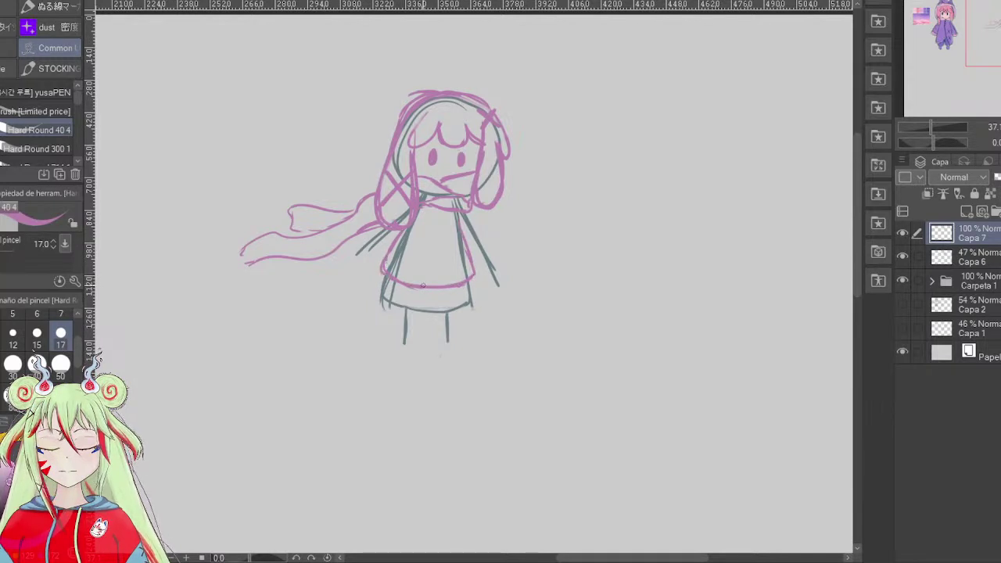
# - Draw wide flared sleeves over both arms, and baggy trousers with small shoes over the legs
pyautogui.moveTo(479, 224)
pyautogui.mouseDown()
pyautogui.moveTo(512, 278)
pyautogui.moveTo(486, 297)
pyautogui.moveTo(477, 284)
pyautogui.moveTo(479, 300)
pyautogui.mouseUp()
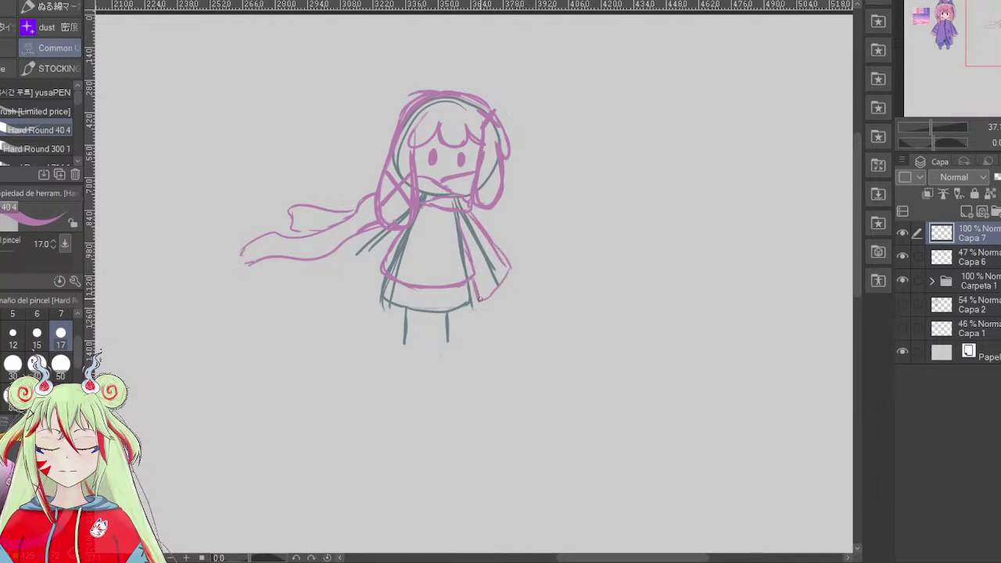
pyautogui.moveTo(351, 271)
pyautogui.mouseDown()
pyautogui.moveTo(372, 286)
pyautogui.moveTo(380, 270)
pyautogui.moveTo(376, 287)
pyautogui.moveTo(349, 270)
pyautogui.moveTo(362, 239)
pyautogui.moveTo(389, 224)
pyautogui.mouseUp()
pyautogui.moveTo(389, 224)
pyautogui.mouseDown()
pyautogui.moveTo(344, 261)
pyautogui.moveTo(350, 246)
pyautogui.moveTo(391, 329)
pyautogui.moveTo(420, 328)
pyautogui.moveTo(425, 301)
pyautogui.moveTo(433, 329)
pyautogui.moveTo(459, 327)
pyautogui.moveTo(470, 306)
pyautogui.moveTo(465, 285)
pyautogui.moveTo(451, 331)
pyautogui.mouseUp()
pyautogui.moveTo(397, 312)
pyautogui.mouseDown()
pyautogui.moveTo(415, 345)
pyautogui.moveTo(402, 348)
pyautogui.moveTo(460, 347)
pyautogui.mouseUp()
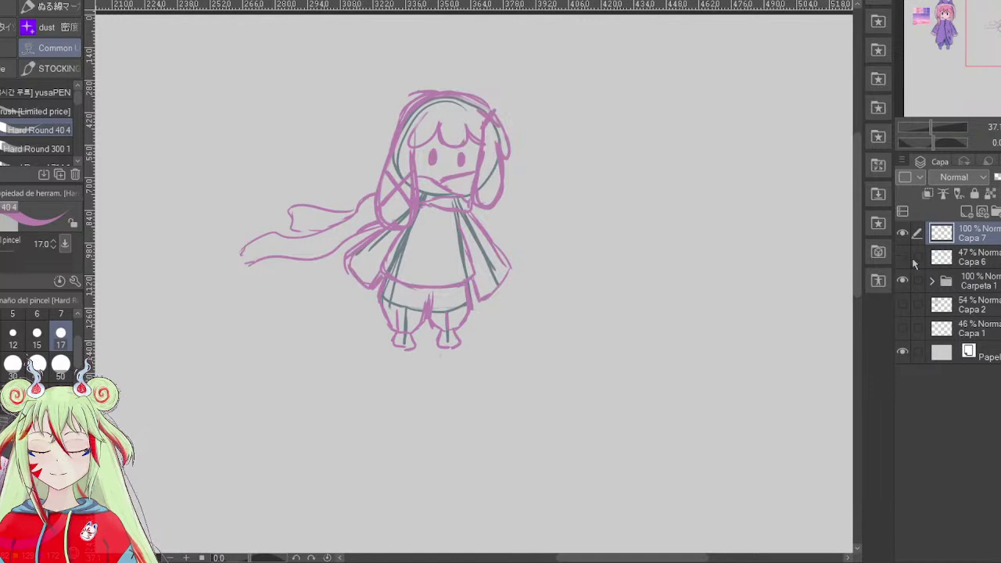
# - Hide the base sketch layer Capa 6 and add fold lines to the top
pyautogui.click(912, 258)
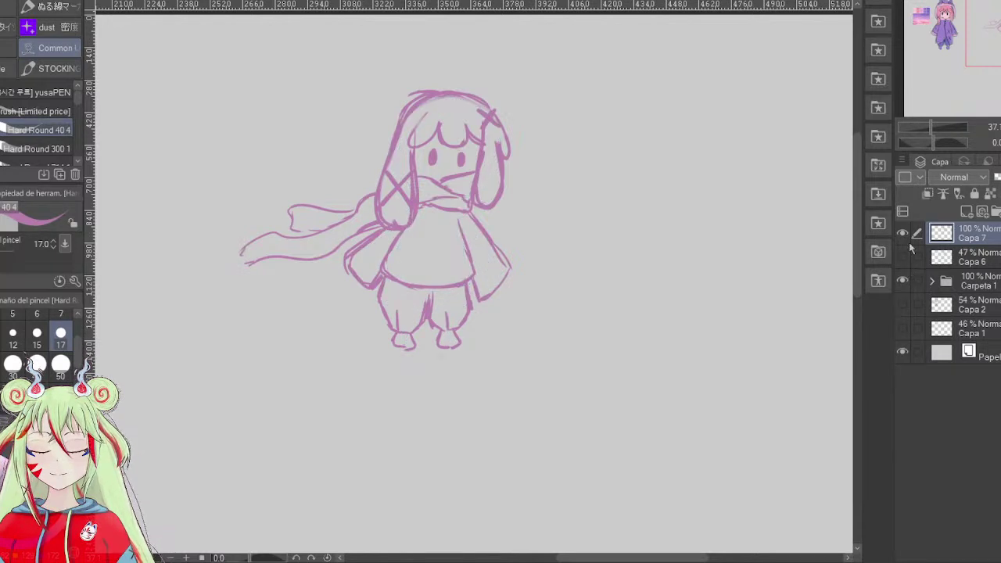
pyautogui.moveTo(455, 216)
pyautogui.mouseDown()
pyautogui.moveTo(465, 284)
pyautogui.moveTo(460, 234)
pyautogui.mouseUp()
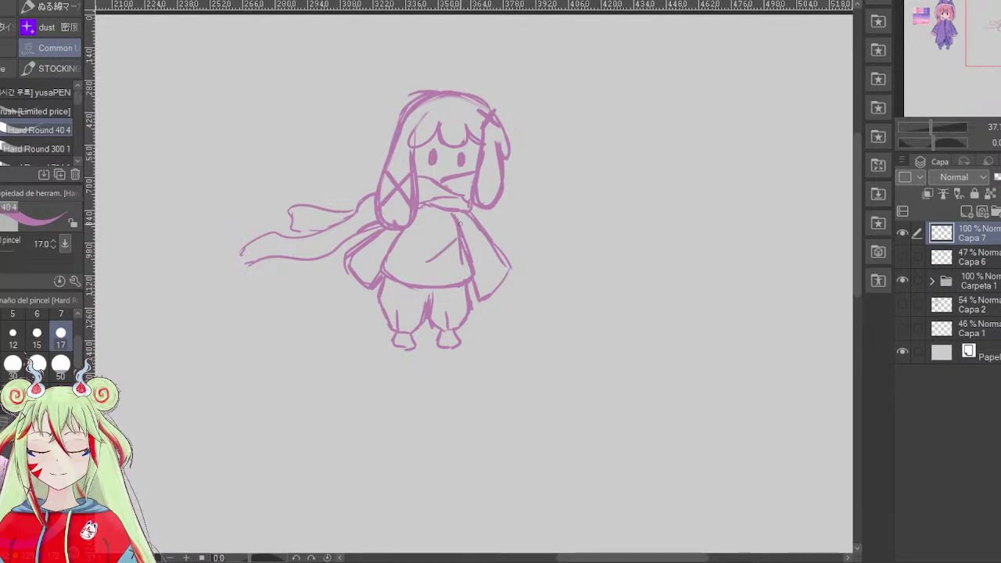
pyautogui.moveTo(390, 255)
pyautogui.mouseDown()
pyautogui.moveTo(380, 303)
pyautogui.moveTo(392, 327)
pyautogui.mouseUp()
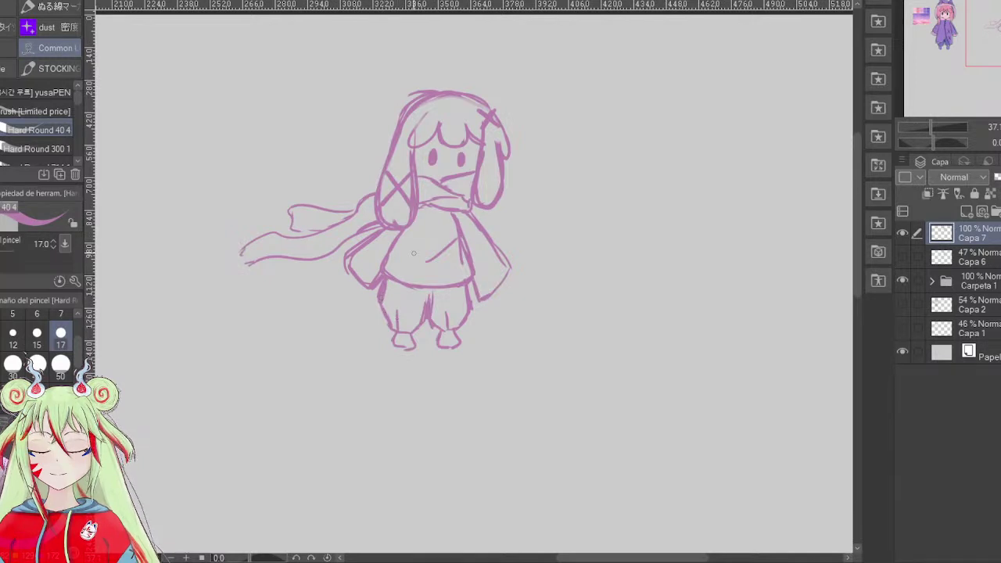
# - Draw cross stitches along the right sleeve, small hands at both cuffs, and triangular marks on the right trouser leg
pyautogui.moveTo(479, 235); pyautogui.dragTo(490, 267)
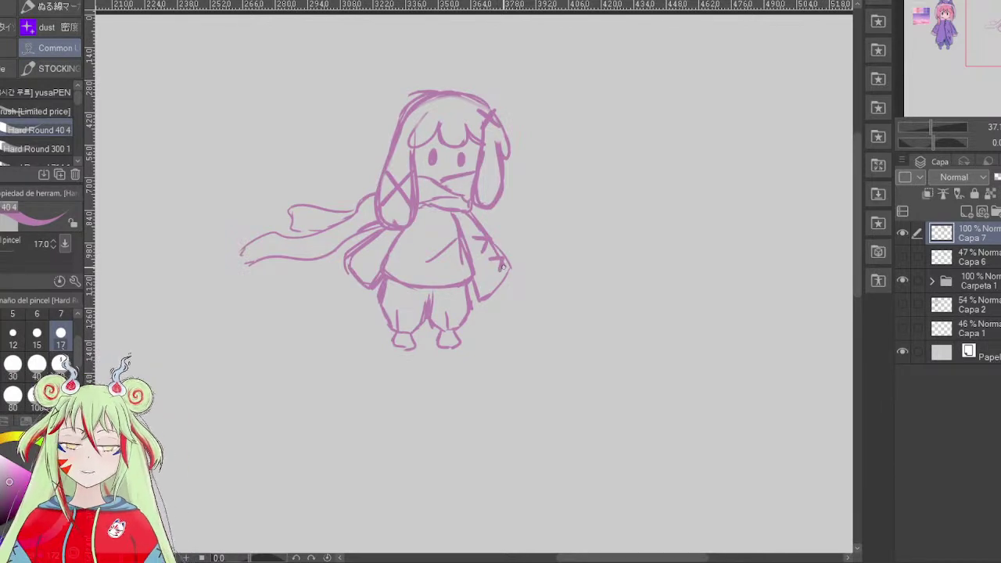
pyautogui.moveTo(509, 272); pyautogui.dragTo(504, 282)
pyautogui.moveTo(346, 263); pyautogui.dragTo(342, 276)
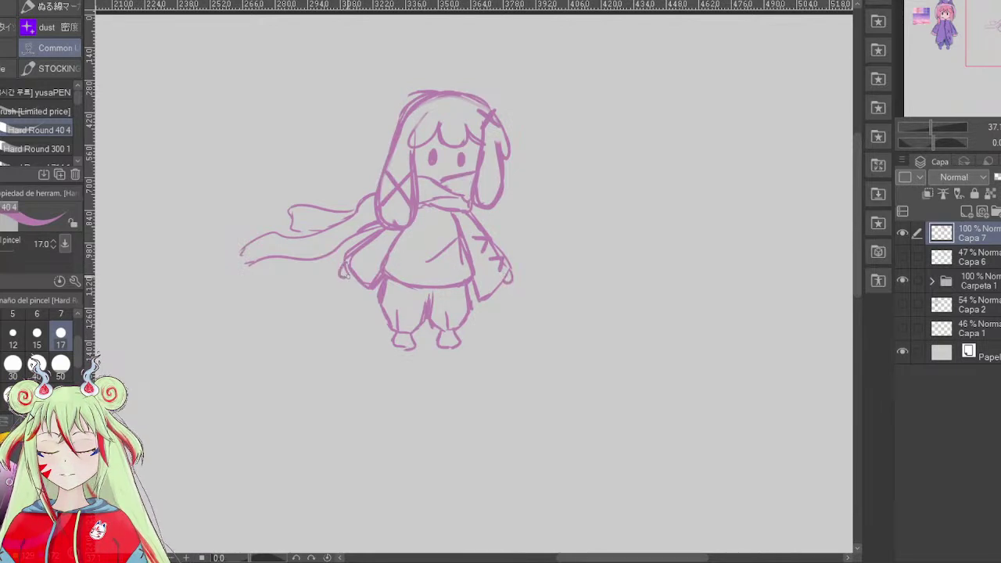
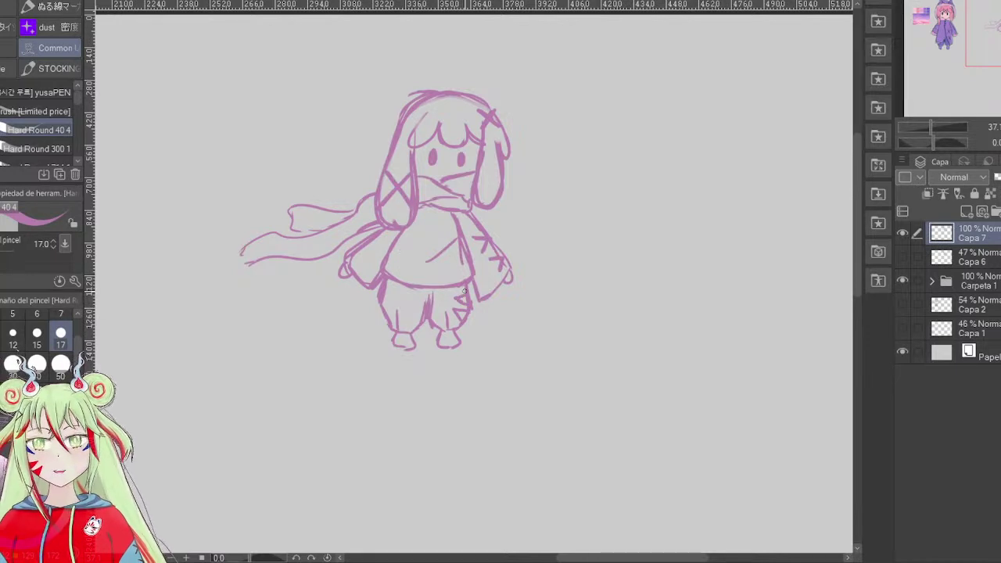
# - Lasso the head and hair, scale the selection up slightly, recentre it over the body, and redraw the scarf's edge line
pyautogui.press('m')
pyautogui.moveTo(444, 67)
pyautogui.mouseDown()
pyautogui.moveTo(367, 128)
pyautogui.moveTo(381, 218)
pyautogui.moveTo(395, 229)
pyautogui.moveTo(423, 216)
pyautogui.moveTo(423, 168)
pyautogui.moveTo(480, 162)
pyautogui.moveTo(490, 206)
pyautogui.moveTo(540, 155)
pyautogui.moveTo(446, 58)
pyautogui.mouseUp()
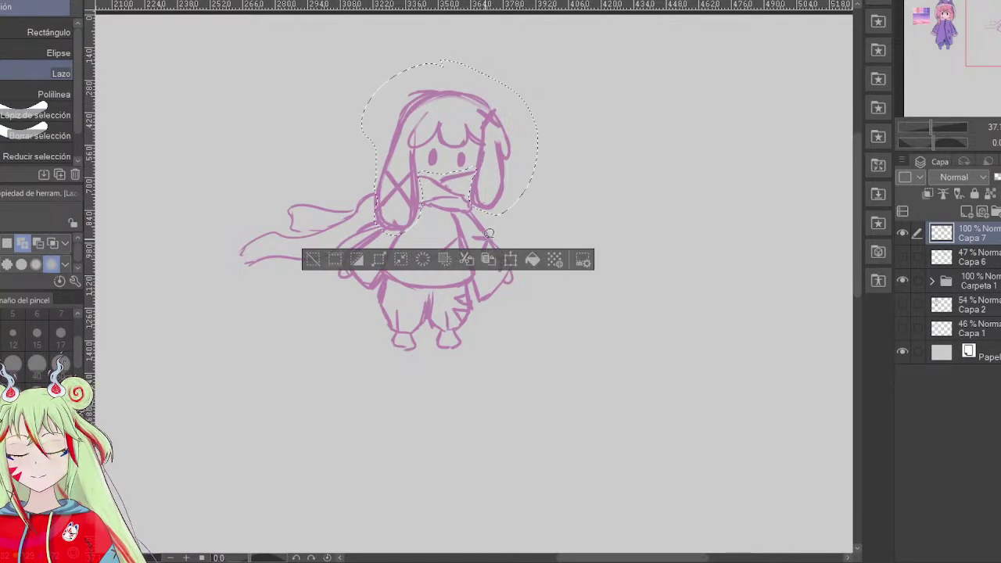
pyautogui.hotkey('ctrl', 't')
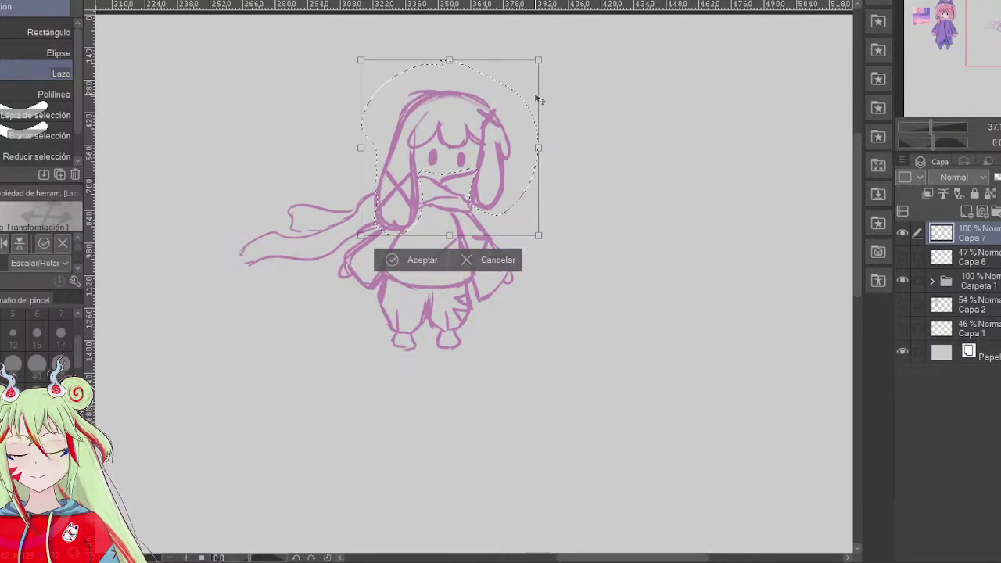
pyautogui.moveTo(545, 53); pyautogui.dragTo(554, 44)
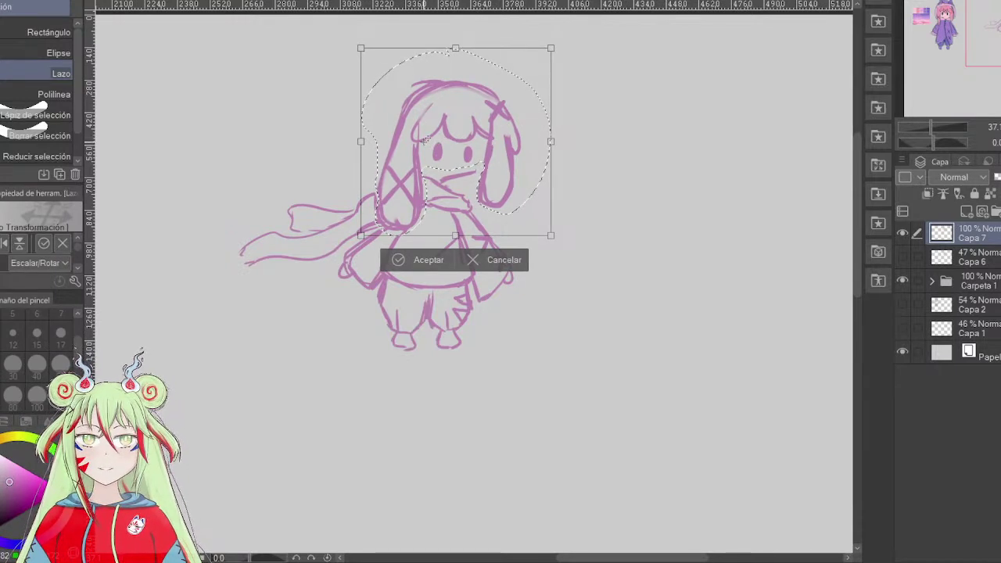
pyautogui.moveTo(505, 169)
pyautogui.mouseDown()
pyautogui.moveTo(487, 184)
pyautogui.moveTo(489, 169)
pyautogui.mouseUp()
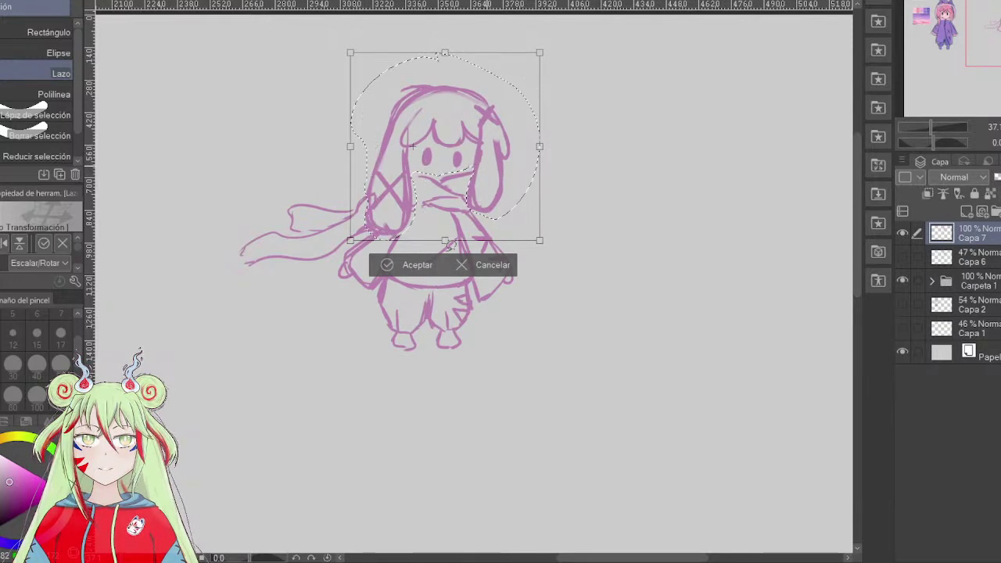
pyautogui.press('Return')
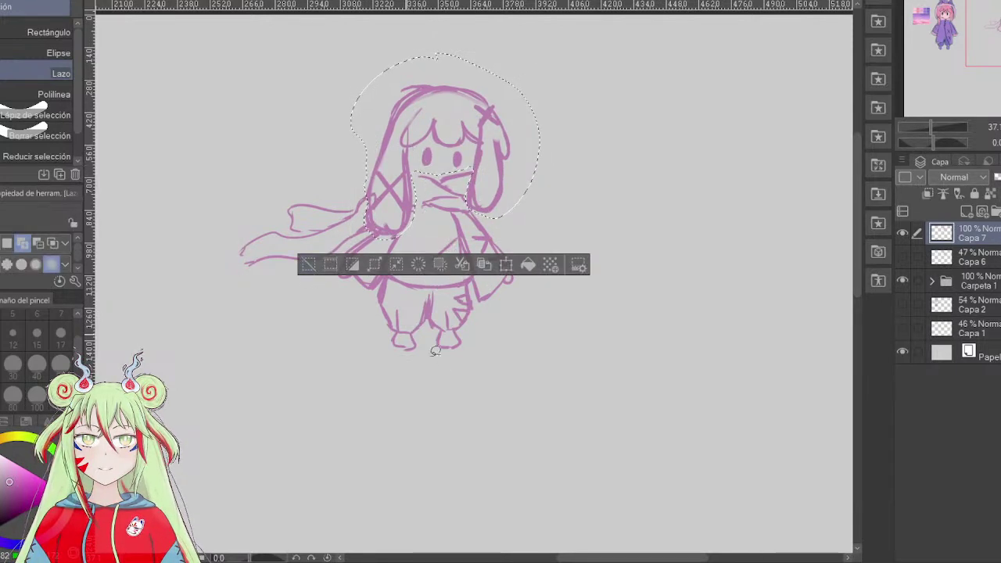
pyautogui.click(308, 266)
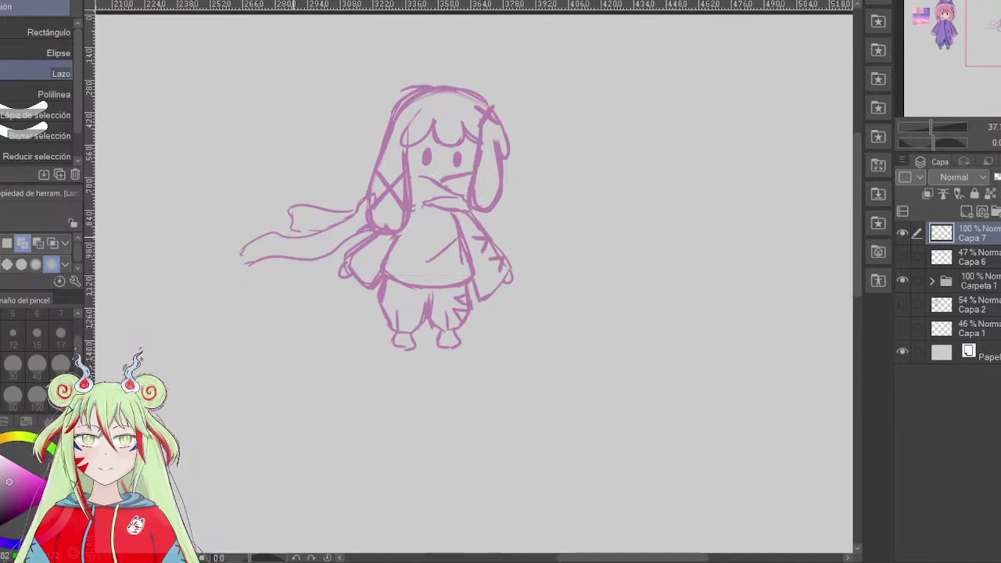
pyautogui.press('b')
pyautogui.moveTo(412, 177); pyautogui.dragTo(427, 179)
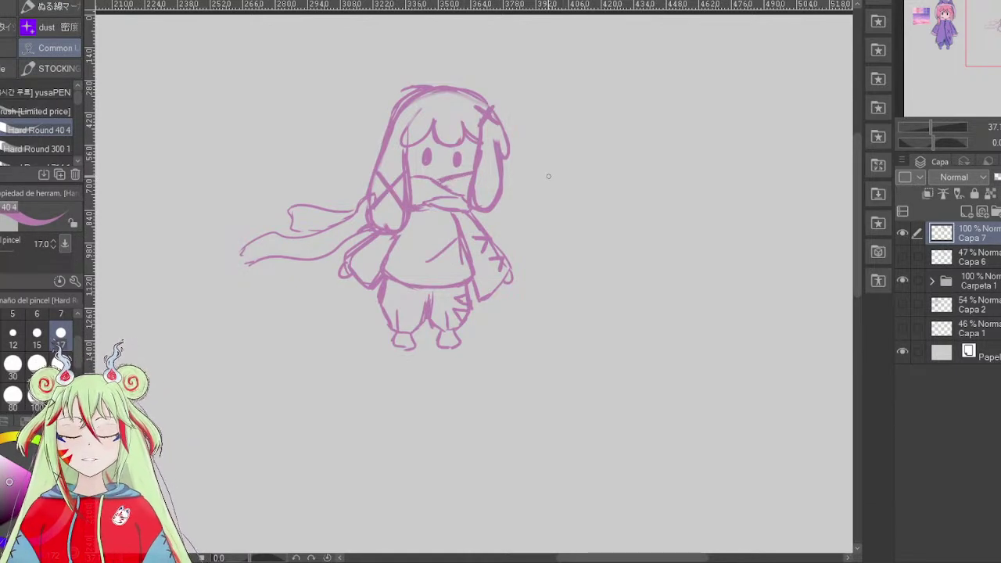
# - Create layer Capa 8 beneath Capa 7 and paint the top and sleeves purple with the 50 px brush
pyautogui.moveTo(996, 45); pyautogui.dragTo(973, 39)
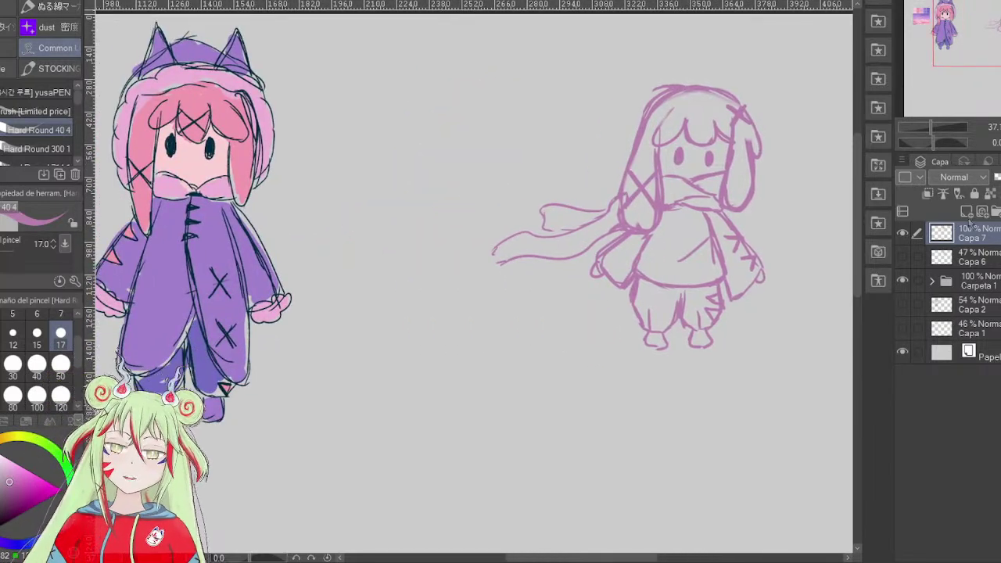
pyautogui.click(994, 211)
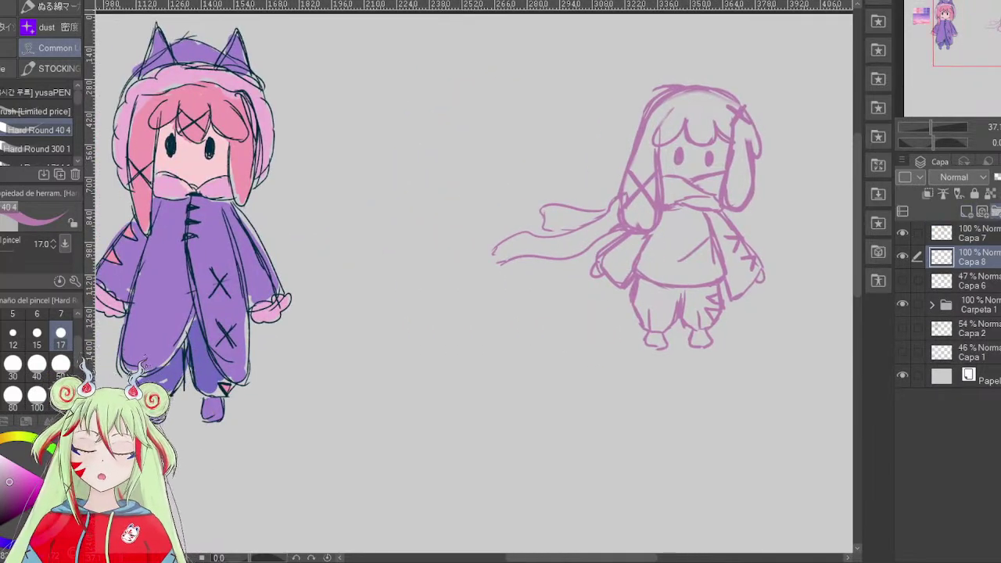
pyautogui.moveTo(629, 244); pyautogui.dragTo(603, 263)
pyautogui.moveTo(643, 233)
pyautogui.mouseDown()
pyautogui.moveTo(623, 282)
pyautogui.moveTo(607, 264)
pyautogui.moveTo(611, 273)
pyautogui.moveTo(629, 238)
pyautogui.moveTo(664, 227)
pyautogui.moveTo(660, 216)
pyautogui.moveTo(692, 213)
pyautogui.moveTo(700, 223)
pyautogui.moveTo(641, 253)
pyautogui.mouseUp()
pyautogui.moveTo(691, 233)
pyautogui.mouseDown()
pyautogui.moveTo(654, 264)
pyautogui.moveTo(720, 233)
pyautogui.moveTo(697, 251)
pyautogui.moveTo(705, 249)
pyautogui.moveTo(663, 244)
pyautogui.moveTo(677, 213)
pyautogui.moveTo(709, 223)
pyautogui.moveTo(711, 214)
pyautogui.moveTo(724, 250)
pyautogui.moveTo(711, 217)
pyautogui.moveTo(750, 267)
pyautogui.moveTo(744, 283)
pyautogui.moveTo(730, 270)
pyautogui.moveTo(730, 286)
pyautogui.moveTo(754, 265)
pyautogui.moveTo(739, 244)
pyautogui.moveTo(716, 254)
pyautogui.moveTo(715, 272)
pyautogui.moveTo(665, 268)
pyautogui.moveTo(694, 260)
pyautogui.moveTo(656, 280)
pyautogui.moveTo(712, 259)
pyautogui.mouseUp()
pyautogui.click(61, 364)
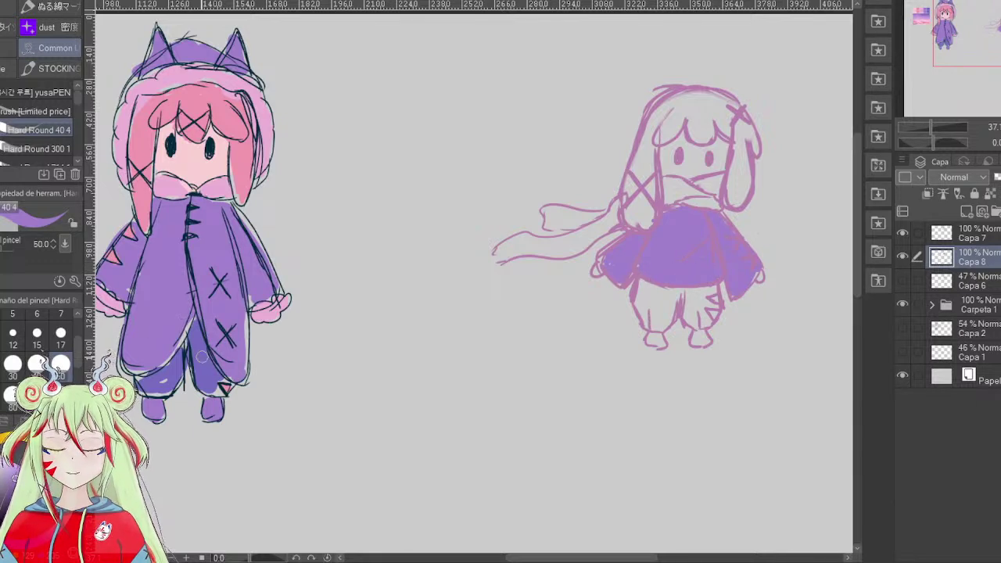
# - Paint the scarf and trousers blue-violet and fill both shoes in purple
pyautogui.moveTo(614, 211)
pyautogui.mouseDown()
pyautogui.moveTo(569, 235)
pyautogui.moveTo(618, 205)
pyautogui.moveTo(575, 247)
pyautogui.moveTo(500, 251)
pyautogui.moveTo(613, 210)
pyautogui.moveTo(567, 222)
pyautogui.moveTo(598, 219)
pyautogui.mouseUp()
pyautogui.moveTo(677, 180)
pyautogui.mouseDown()
pyautogui.moveTo(709, 195)
pyautogui.moveTo(707, 185)
pyautogui.moveTo(712, 201)
pyautogui.moveTo(690, 201)
pyautogui.moveTo(710, 203)
pyautogui.moveTo(716, 181)
pyautogui.moveTo(662, 184)
pyautogui.moveTo(692, 191)
pyautogui.mouseUp()
pyautogui.moveTo(645, 293)
pyautogui.mouseDown()
pyautogui.moveTo(655, 323)
pyautogui.moveTo(674, 296)
pyautogui.moveTo(670, 318)
pyautogui.moveTo(665, 291)
pyautogui.moveTo(646, 303)
pyautogui.moveTo(643, 288)
pyautogui.moveTo(696, 293)
pyautogui.moveTo(689, 318)
pyautogui.moveTo(685, 301)
pyautogui.moveTo(700, 325)
pyautogui.moveTo(710, 302)
pyautogui.moveTo(692, 291)
pyautogui.mouseUp()
pyautogui.moveTo(692, 337); pyautogui.dragTo(712, 342)
pyautogui.moveTo(648, 340); pyautogui.dragTo(655, 342)
# - Paint the face and hands light skin pink, and the hair and trouser triangles a deeper pink
pyautogui.keyDown('alt'); pyautogui.click(205, 161); pyautogui.keyUp('alt')
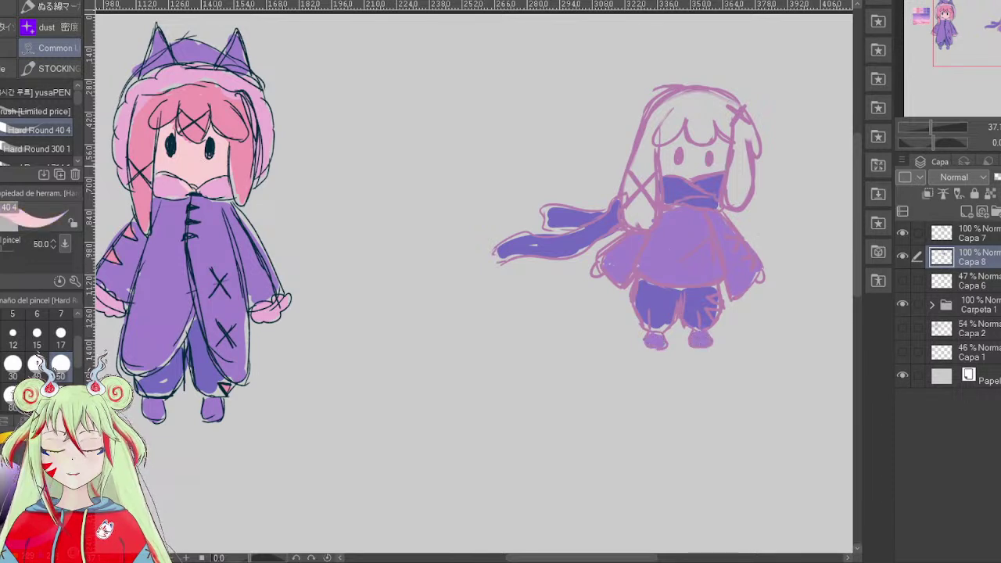
pyautogui.moveTo(663, 164)
pyautogui.mouseDown()
pyautogui.moveTo(684, 178)
pyautogui.moveTo(705, 148)
pyautogui.mouseUp()
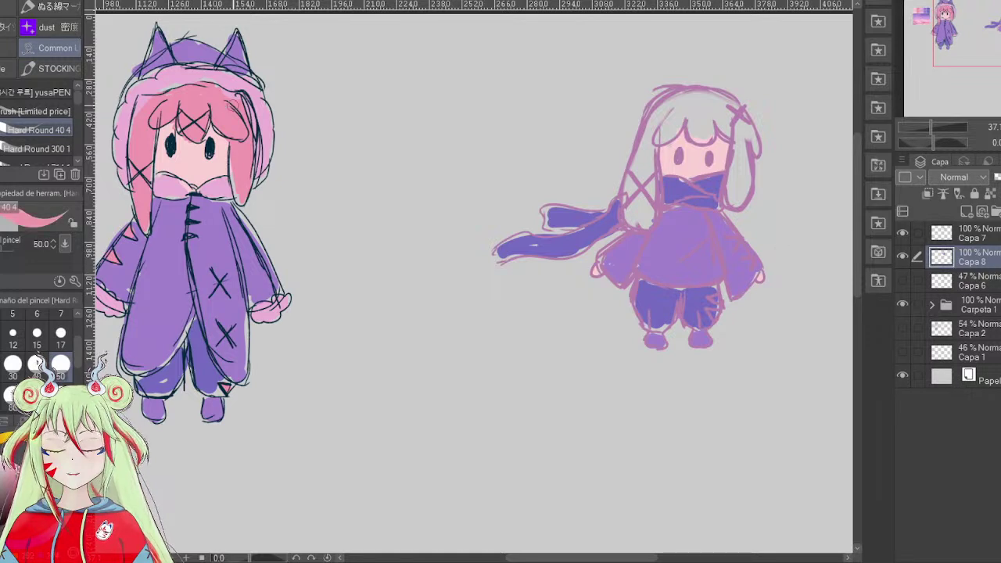
pyautogui.moveTo(654, 132)
pyautogui.mouseDown()
pyautogui.moveTo(633, 202)
pyautogui.moveTo(649, 189)
pyautogui.moveTo(650, 171)
pyautogui.moveTo(633, 220)
pyautogui.moveTo(679, 110)
pyautogui.moveTo(674, 129)
pyautogui.moveTo(650, 132)
pyautogui.moveTo(704, 106)
pyautogui.moveTo(700, 141)
pyautogui.moveTo(716, 106)
pyautogui.moveTo(733, 124)
pyautogui.moveTo(730, 199)
pyautogui.moveTo(743, 140)
pyautogui.moveTo(745, 178)
pyautogui.moveTo(749, 136)
pyautogui.moveTo(696, 100)
pyautogui.moveTo(674, 109)
pyautogui.moveTo(728, 117)
pyautogui.mouseUp()
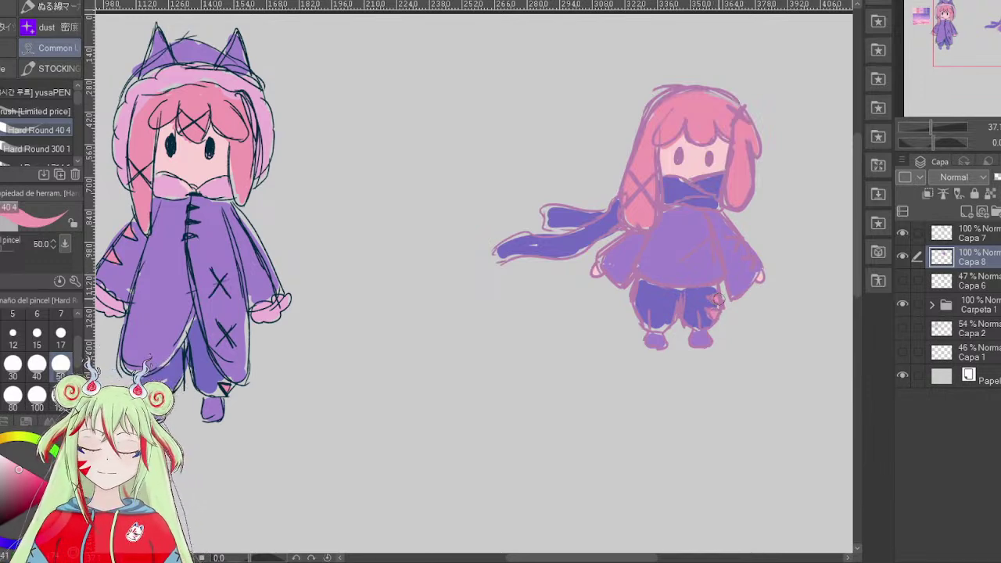
pyautogui.moveTo(718, 297); pyautogui.dragTo(675, 277)
# - Move the drawing on Capa 7 and Capa 8 together so it stands beside the character in the long hooded coat
pyautogui.click(918, 232)
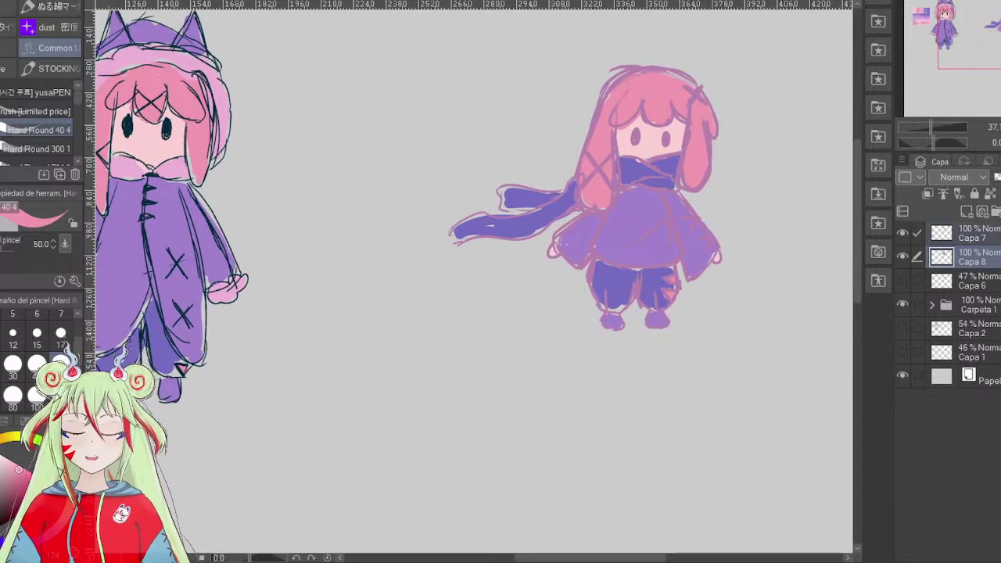
pyautogui.hotkey('ctrl', 't')
pyautogui.moveTo(657, 236); pyautogui.dragTo(458, 222)
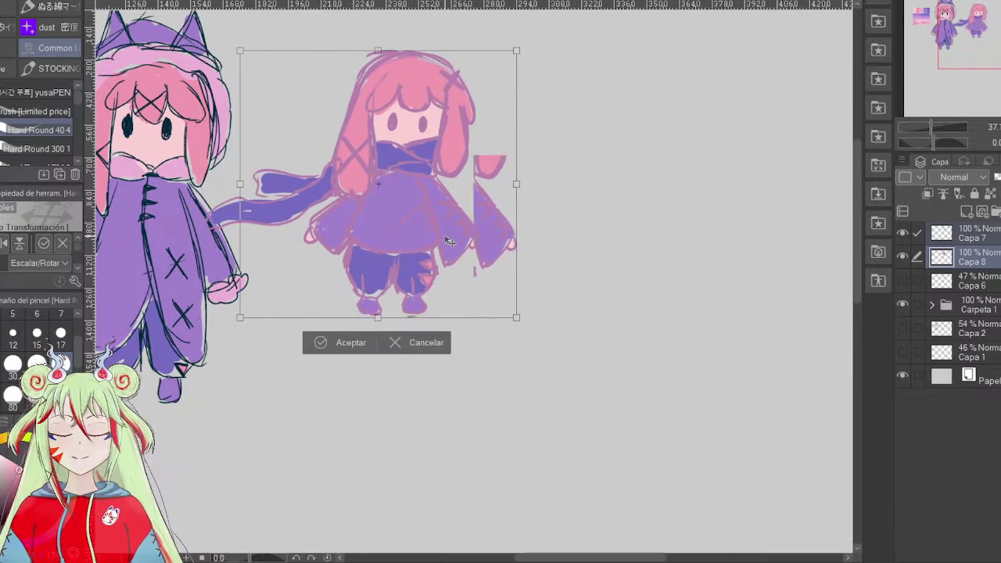
pyautogui.click(371, 345)
pyautogui.moveTo(936, 127); pyautogui.dragTo(926, 130)
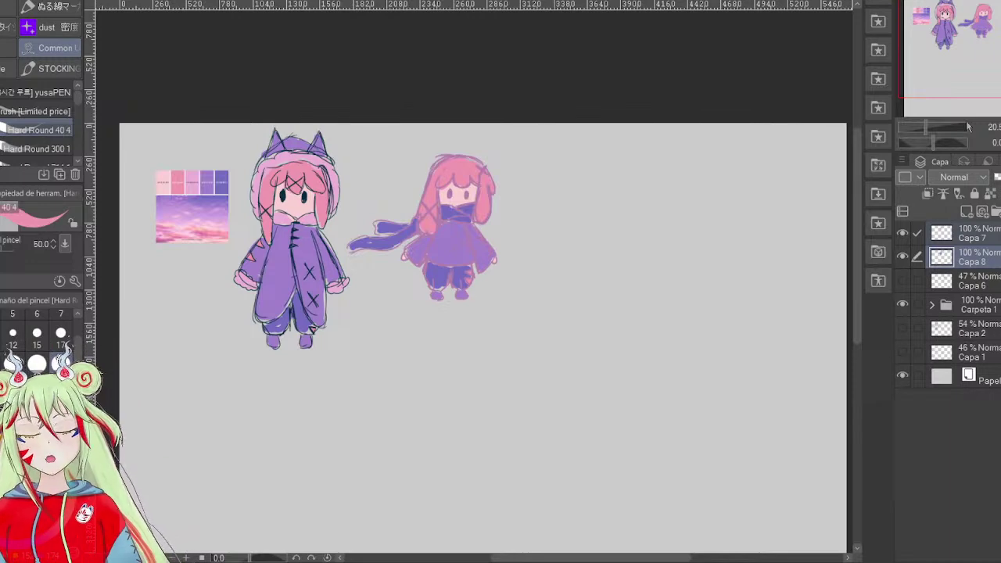
pyautogui.moveTo(925, 126); pyautogui.dragTo(930, 128)
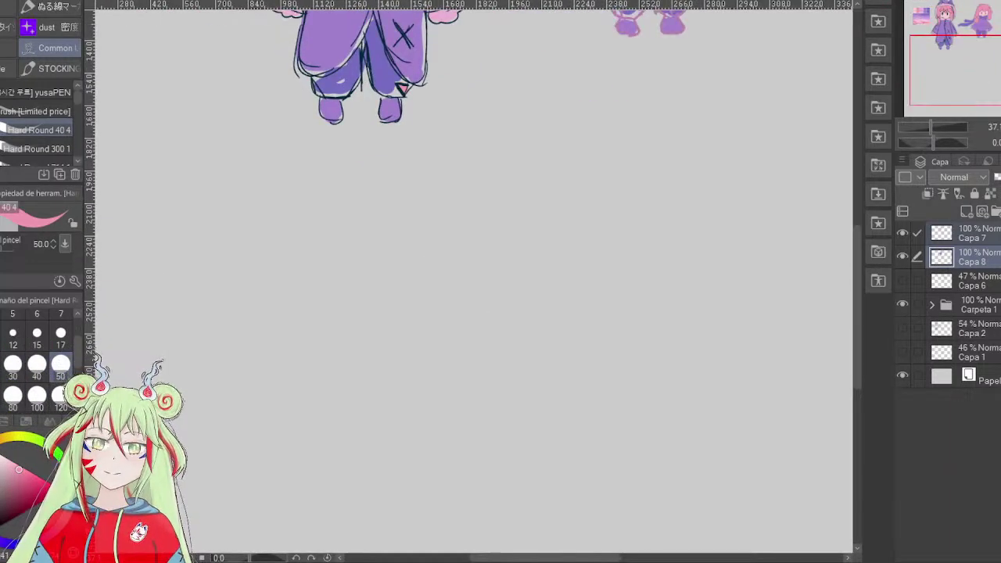
# - Group Capa 7 and Capa 8 in a new layer folder Carpeta 2
pyautogui.click(982, 259)
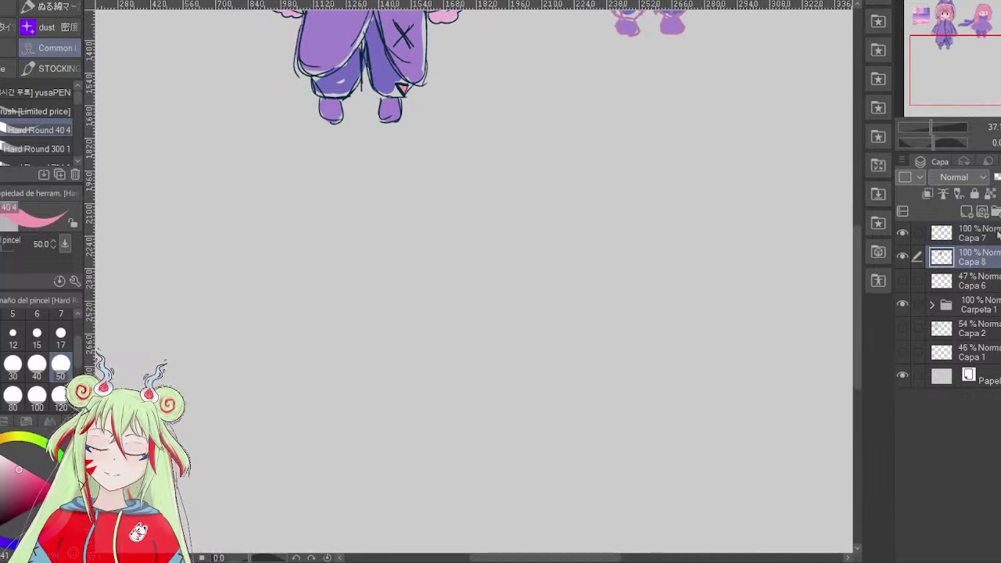
pyautogui.click(996, 212)
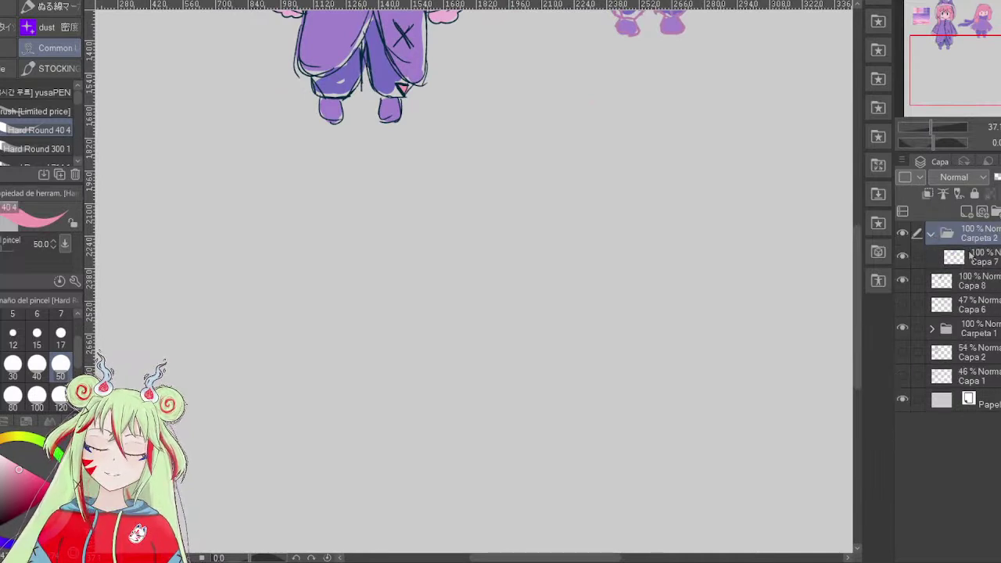
pyautogui.moveTo(982, 271); pyautogui.dragTo(995, 247)
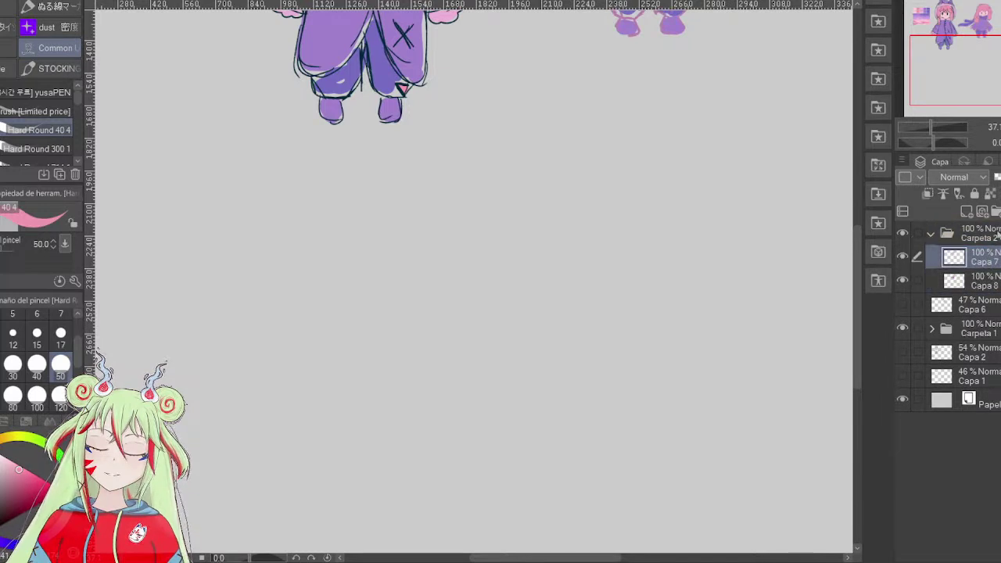
pyautogui.click(985, 233)
# - Add layer Capa 9 and sketch a chibi base with round head, pear-shaped body, arms and legs using the dark 17 px brush
pyautogui.click(982, 212)
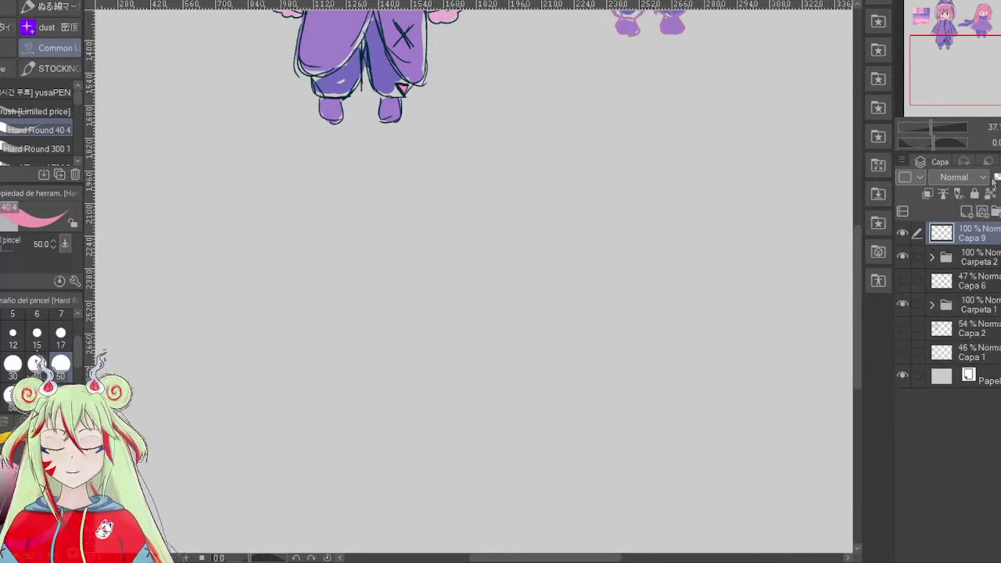
pyautogui.press('x')
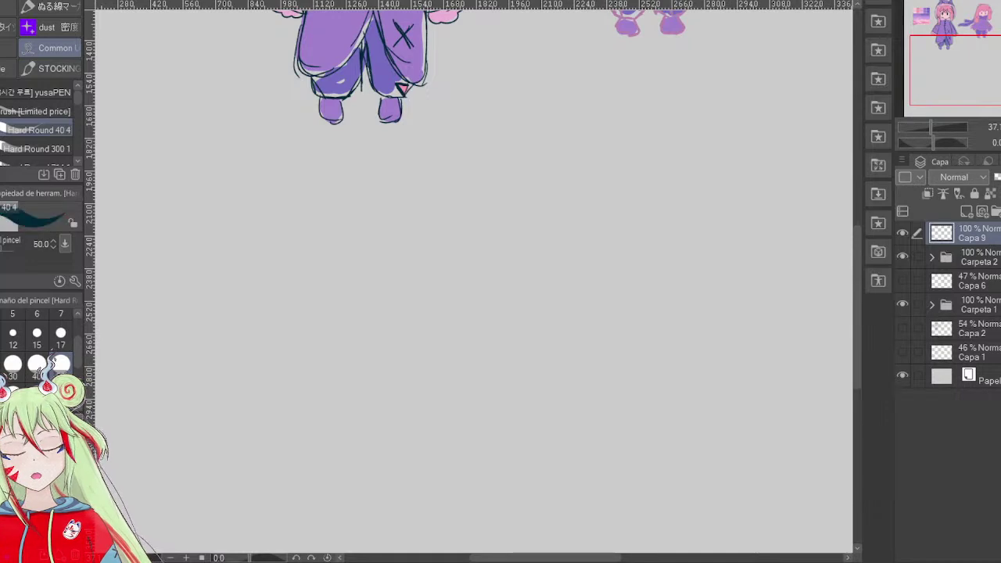
pyautogui.moveTo(961, 63)
pyautogui.mouseDown()
pyautogui.moveTo(963, 27)
pyautogui.moveTo(959, 57)
pyautogui.mouseUp()
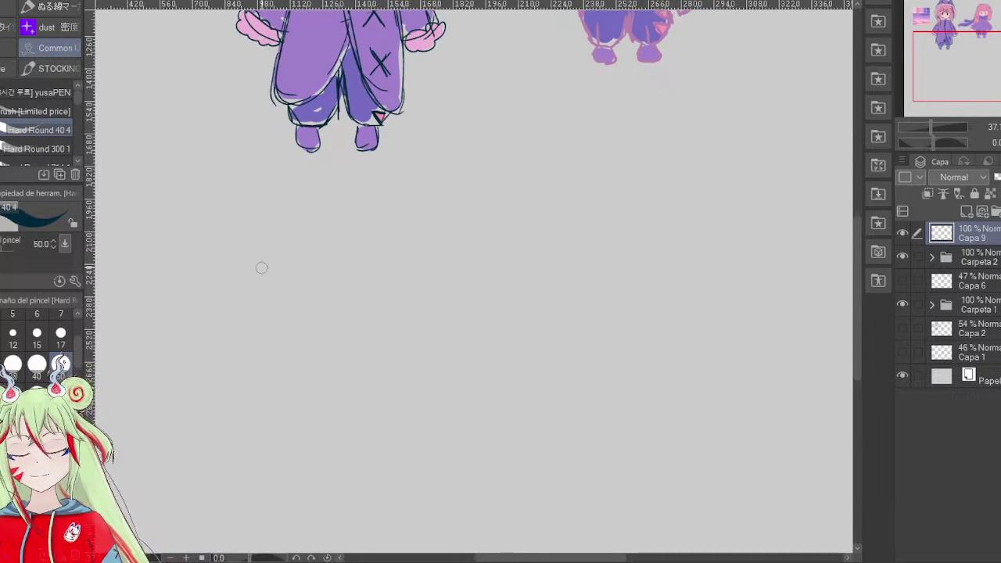
pyautogui.click(69, 336)
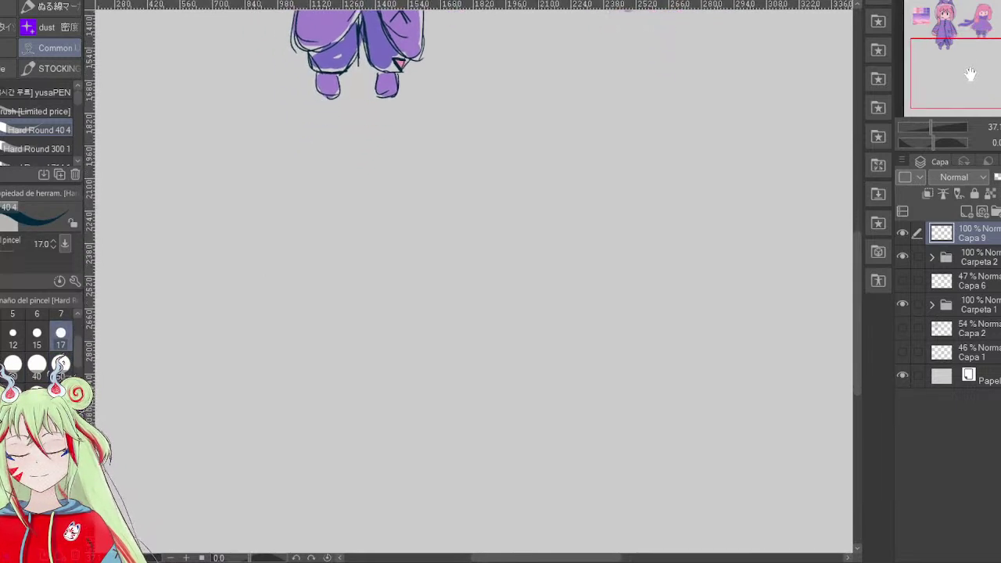
pyautogui.moveTo(359, 203)
pyautogui.mouseDown()
pyautogui.moveTo(317, 212)
pyautogui.moveTo(363, 283)
pyautogui.moveTo(380, 208)
pyautogui.moveTo(303, 225)
pyautogui.moveTo(339, 280)
pyautogui.moveTo(388, 244)
pyautogui.mouseUp()
pyautogui.moveTo(327, 282)
pyautogui.mouseDown()
pyautogui.moveTo(297, 364)
pyautogui.moveTo(344, 383)
pyautogui.moveTo(377, 350)
pyautogui.moveTo(317, 387)
pyautogui.moveTo(312, 309)
pyautogui.moveTo(365, 374)
pyautogui.moveTo(369, 337)
pyautogui.mouseUp()
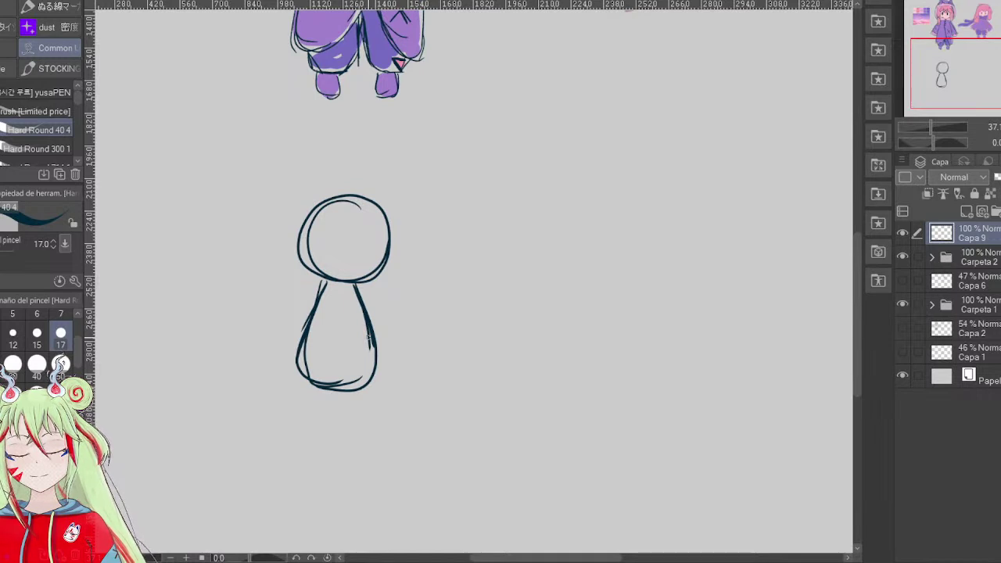
pyautogui.moveTo(314, 394)
pyautogui.mouseDown()
pyautogui.moveTo(312, 421)
pyautogui.moveTo(352, 423)
pyautogui.moveTo(312, 434)
pyautogui.mouseUp()
pyautogui.moveTo(321, 284); pyautogui.dragTo(285, 336)
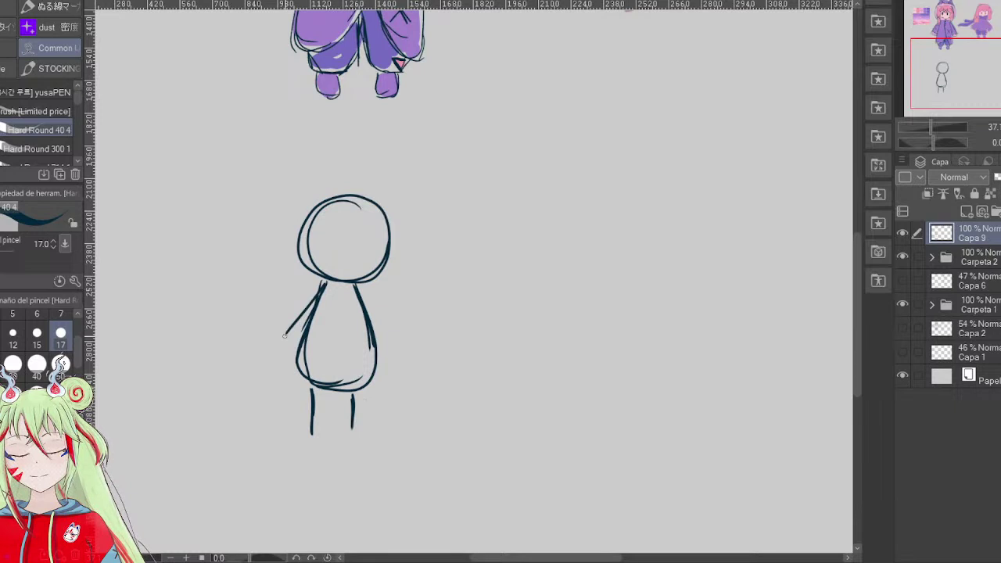
pyautogui.moveTo(360, 293)
pyautogui.mouseDown()
pyautogui.moveTo(392, 345)
pyautogui.moveTo(362, 351)
pyautogui.moveTo(371, 372)
pyautogui.mouseUp()
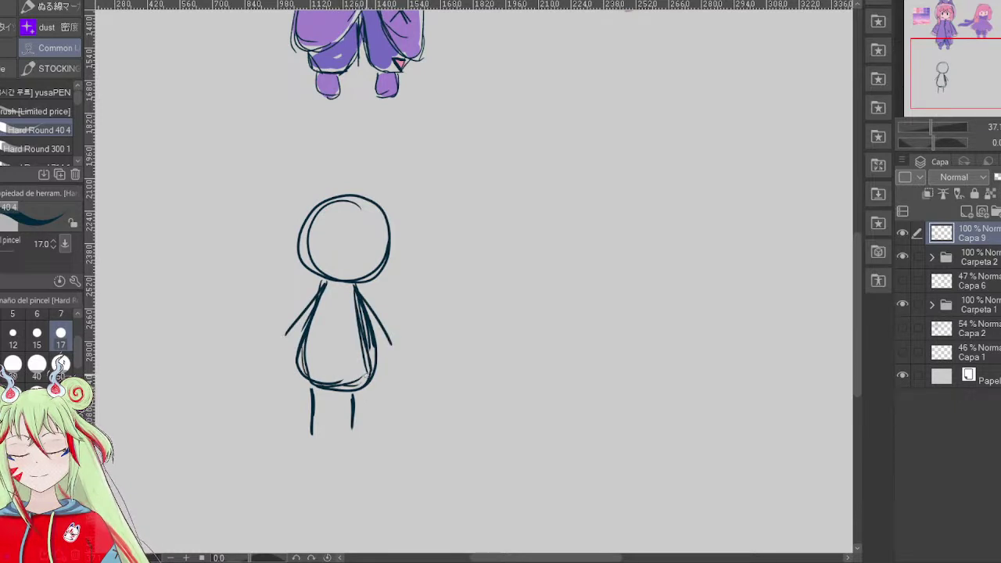
pyautogui.moveTo(353, 292)
pyautogui.mouseDown()
pyautogui.moveTo(358, 386)
pyautogui.moveTo(295, 346)
pyautogui.mouseUp()
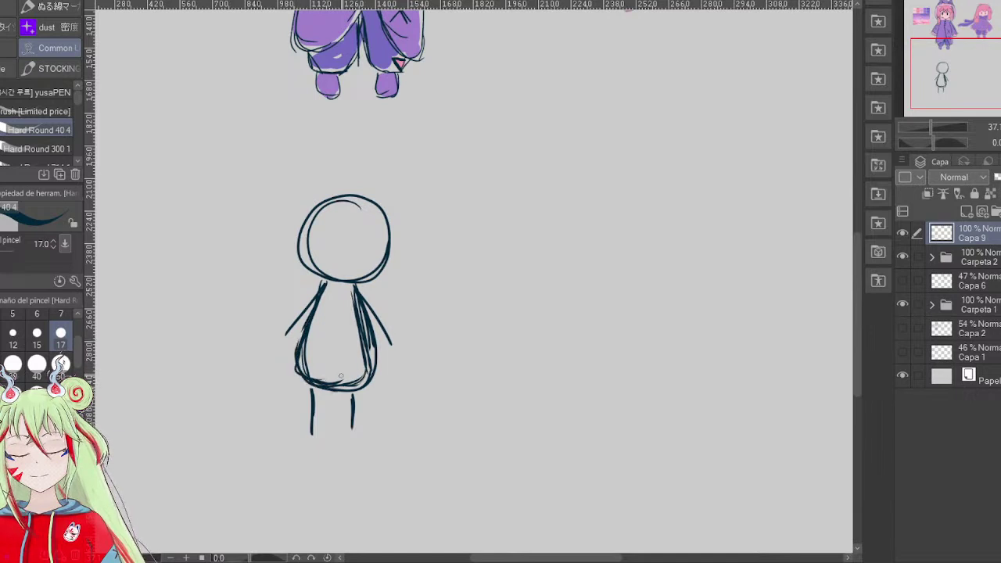
# - Erase the doubled line on the right side of the base body and redraw that contour slightly narrower
pyautogui.press('e')
pyautogui.moveTo(369, 319); pyautogui.dragTo(382, 375)
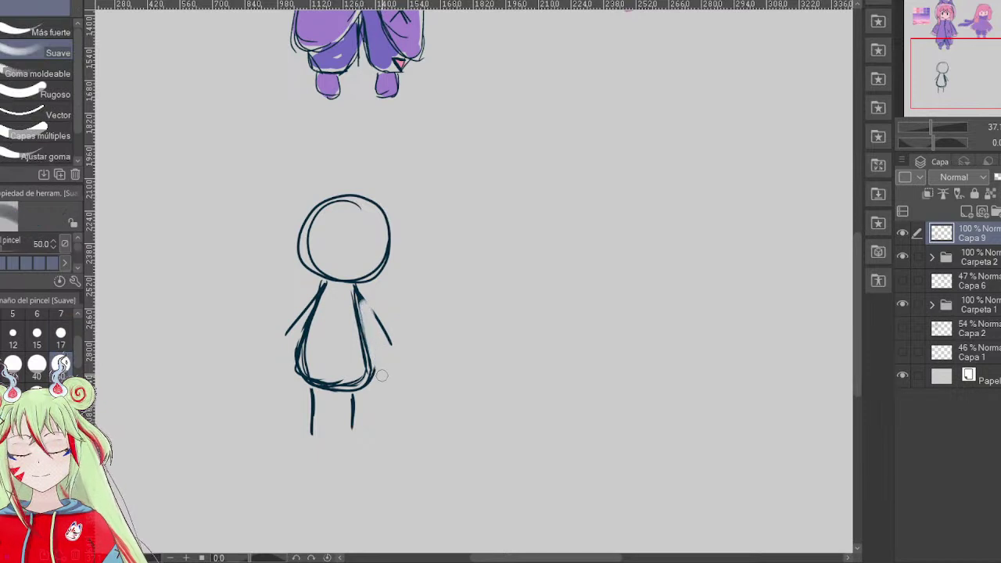
pyautogui.press('p')
pyautogui.moveTo(360, 310)
pyautogui.mouseDown()
pyautogui.moveTo(371, 365)
pyautogui.moveTo(363, 322)
pyautogui.moveTo(334, 388)
pyautogui.mouseUp()
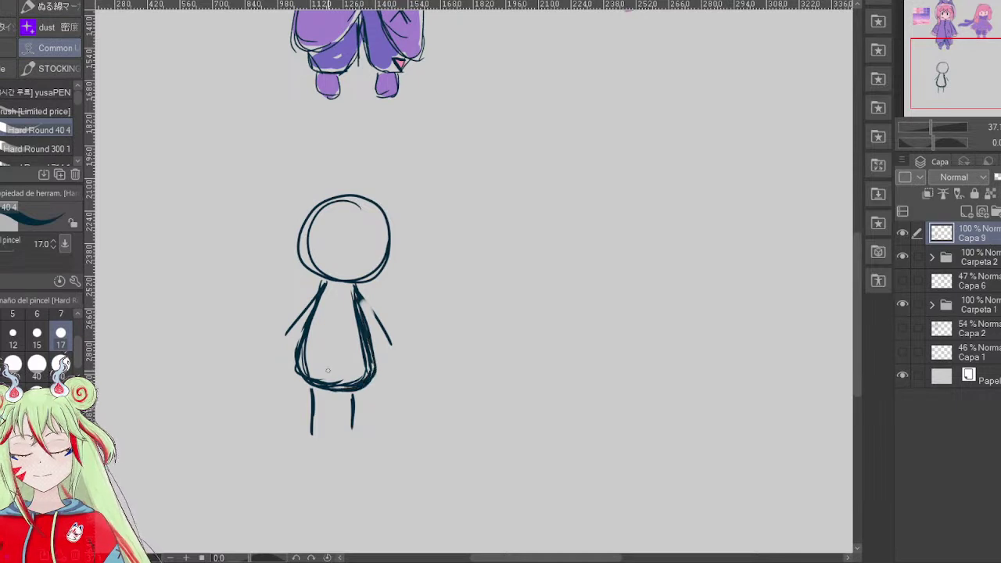
# - Lower the opacity of Capa 9 to 42% and add layer Capa 10 above it
pyautogui.click(998, 176)
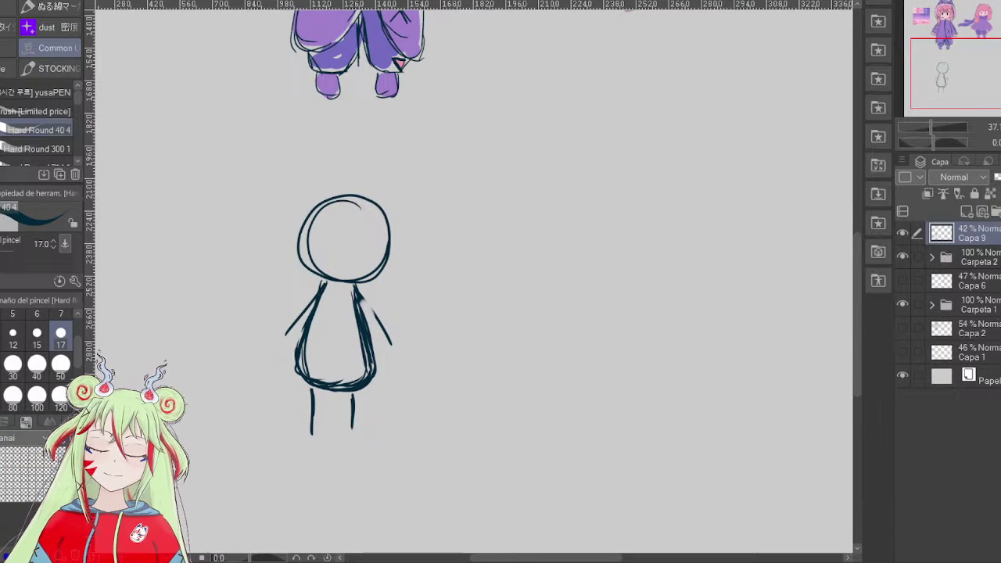
pyautogui.click(981, 213)
# - Draw a large circle around the head of the scarf character
pyautogui.moveTo(979, 68); pyautogui.dragTo(978, 35)
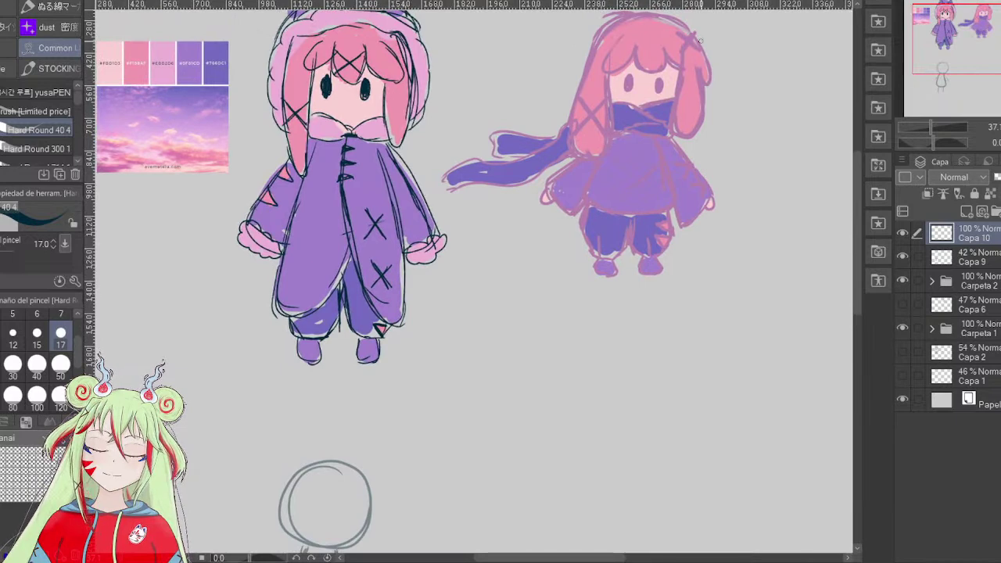
pyautogui.moveTo(719, 44)
pyautogui.mouseDown()
pyautogui.moveTo(629, 171)
pyautogui.moveTo(724, 36)
pyautogui.mouseUp()
pyautogui.click(987, 36)
pyautogui.moveTo(987, 36)
pyautogui.mouseDown()
pyautogui.moveTo(981, 51)
pyautogui.moveTo(968, 50)
pyautogui.mouseUp()
# - Sketch a long rounded hair lock beside the face of the new base on Capa 10 with the dark 17 px brush
pyautogui.moveTo(370, 367); pyautogui.dragTo(358, 426)
pyautogui.moveTo(366, 370)
pyautogui.mouseDown()
pyautogui.moveTo(353, 426)
pyautogui.moveTo(362, 462)
pyautogui.mouseUp()
pyautogui.moveTo(383, 427)
pyautogui.mouseDown()
pyautogui.moveTo(385, 454)
pyautogui.moveTo(356, 474)
pyautogui.mouseUp()
pyautogui.moveTo(353, 430); pyautogui.dragTo(361, 475)
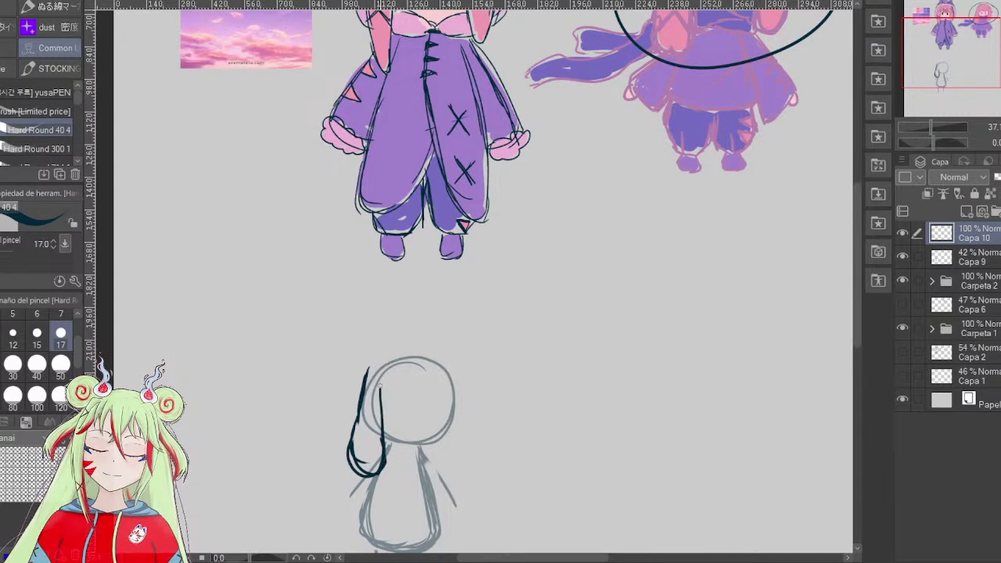
# - Draw scalloped bangs across the forehead and a shorter rounded hair lock on the right side of the face
pyautogui.moveTo(386, 373); pyautogui.dragTo(381, 385)
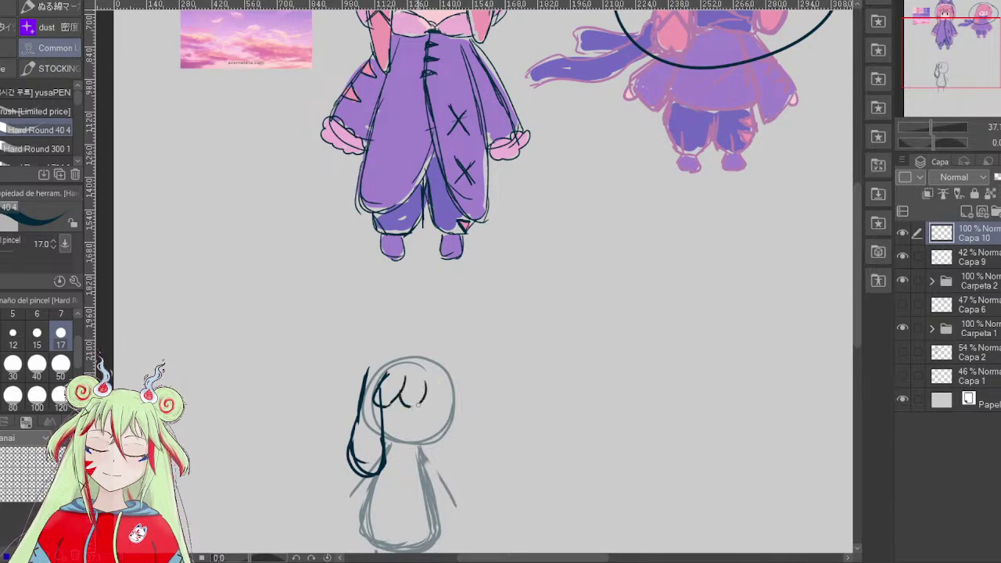
pyautogui.moveTo(439, 374)
pyautogui.mouseDown()
pyautogui.moveTo(440, 403)
pyautogui.moveTo(435, 385)
pyautogui.moveTo(434, 428)
pyautogui.moveTo(451, 444)
pyautogui.mouseUp()
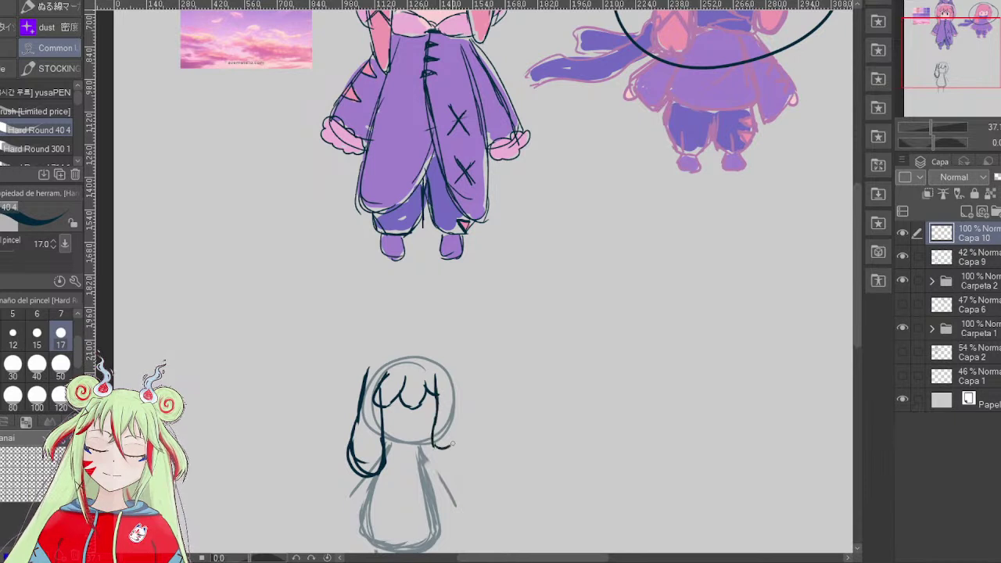
pyautogui.moveTo(448, 374); pyautogui.dragTo(452, 453)
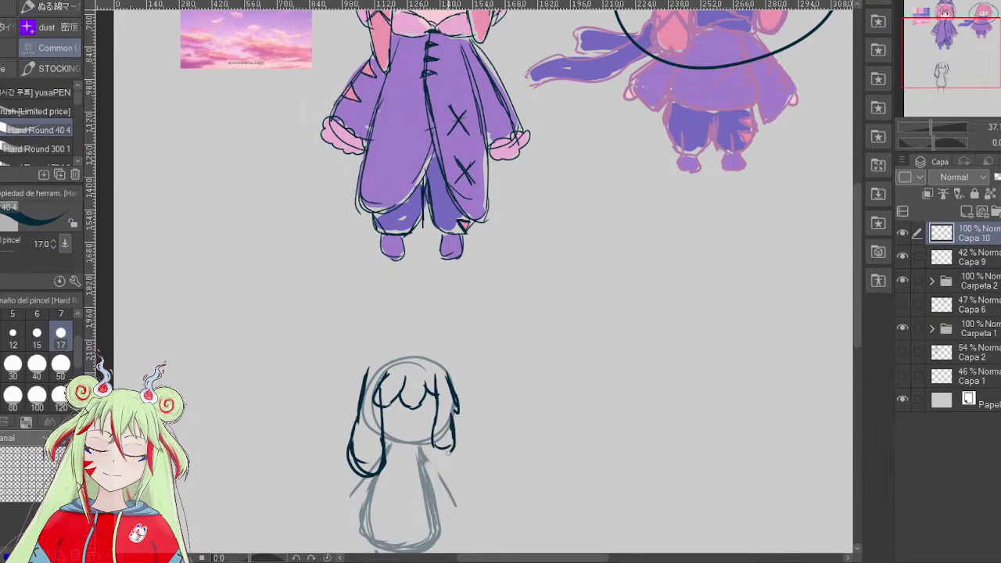
pyautogui.moveTo(427, 421); pyautogui.dragTo(436, 453)
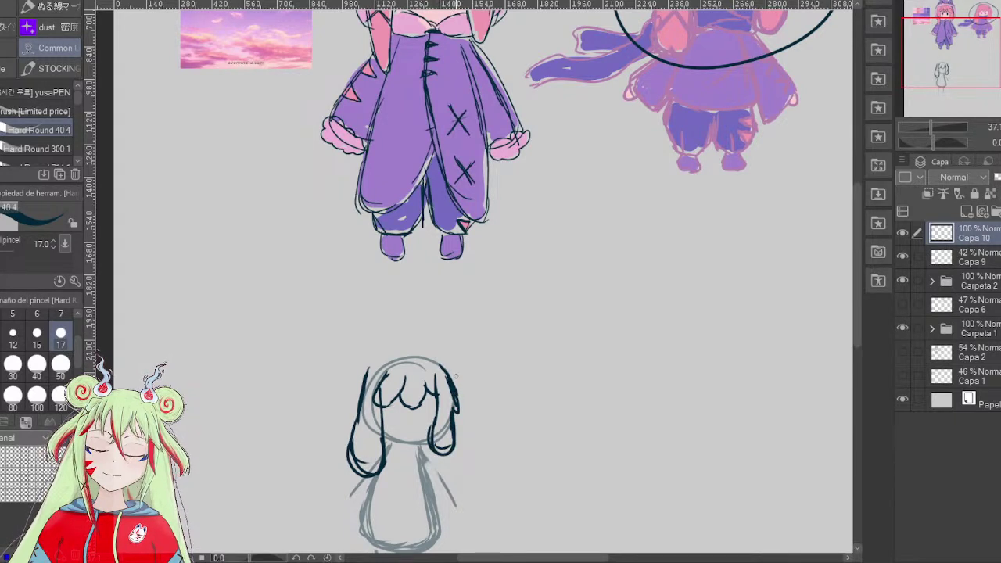
# - Erase the outer edge of the right hair lock, redraw it slightly wider, and clean up its lower end
pyautogui.press('e')
pyautogui.moveTo(457, 391)
pyautogui.mouseDown()
pyautogui.moveTo(455, 419)
pyautogui.moveTo(458, 389)
pyautogui.mouseUp()
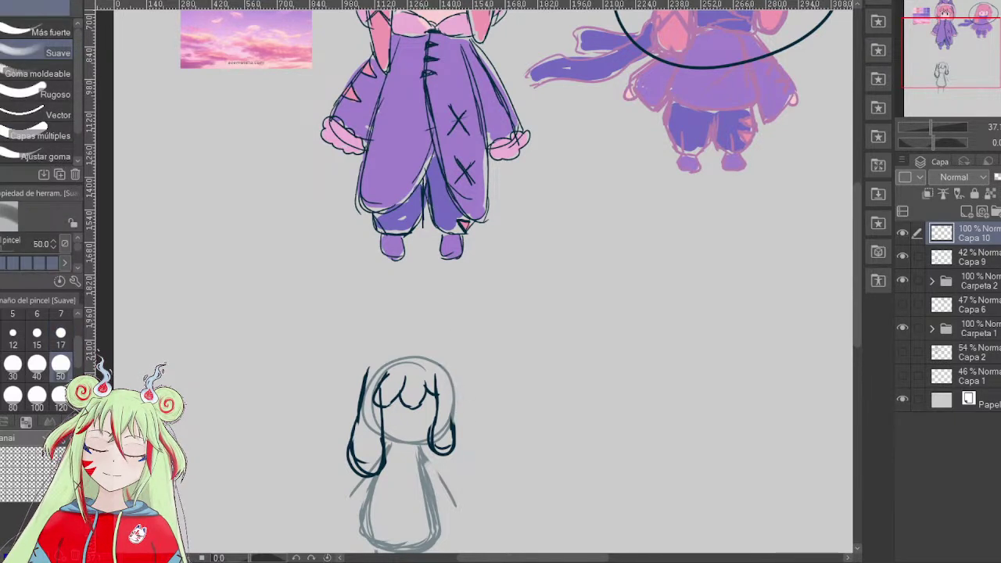
pyautogui.press('p')
pyautogui.moveTo(456, 378); pyautogui.dragTo(452, 422)
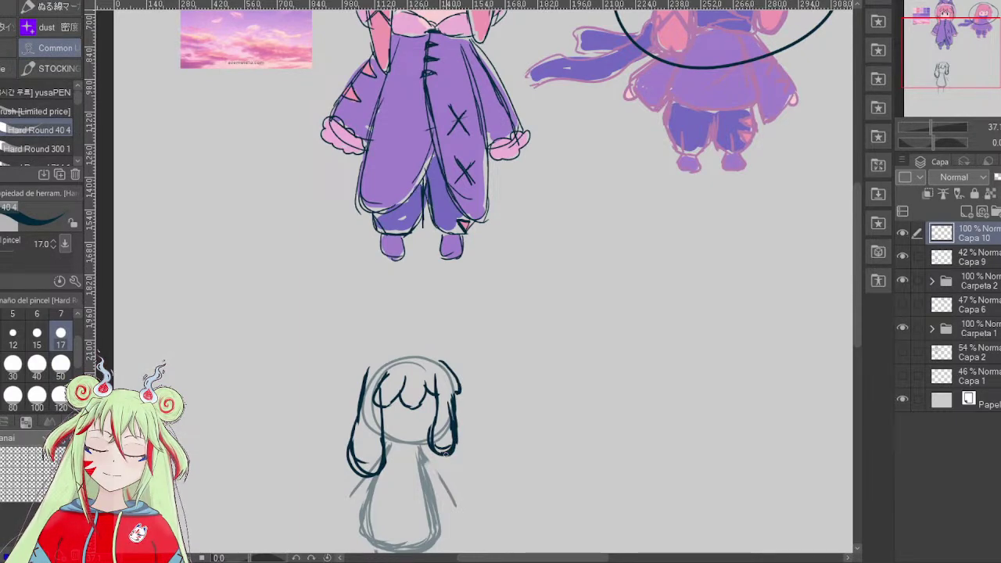
pyautogui.press('e')
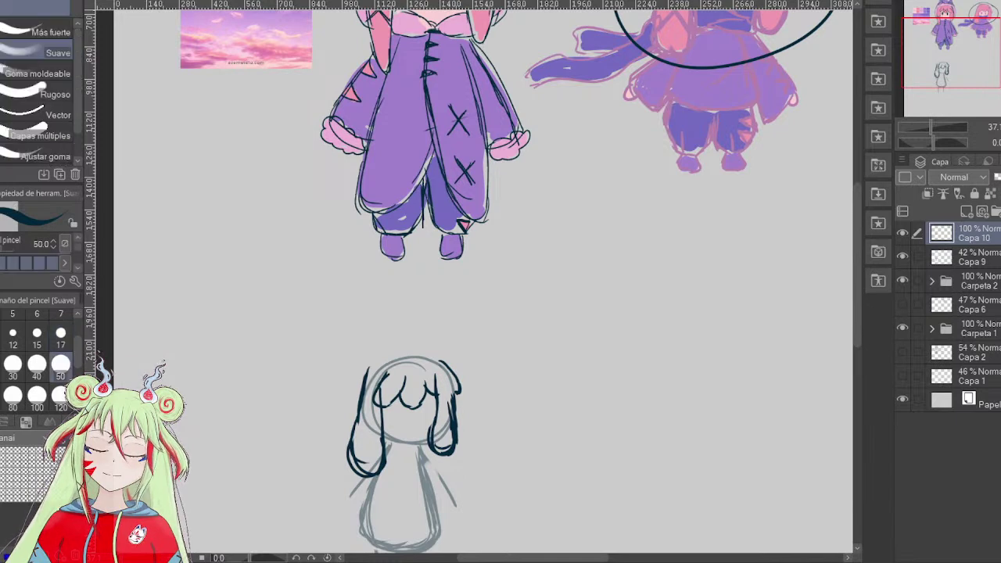
pyautogui.moveTo(448, 438); pyautogui.dragTo(444, 441)
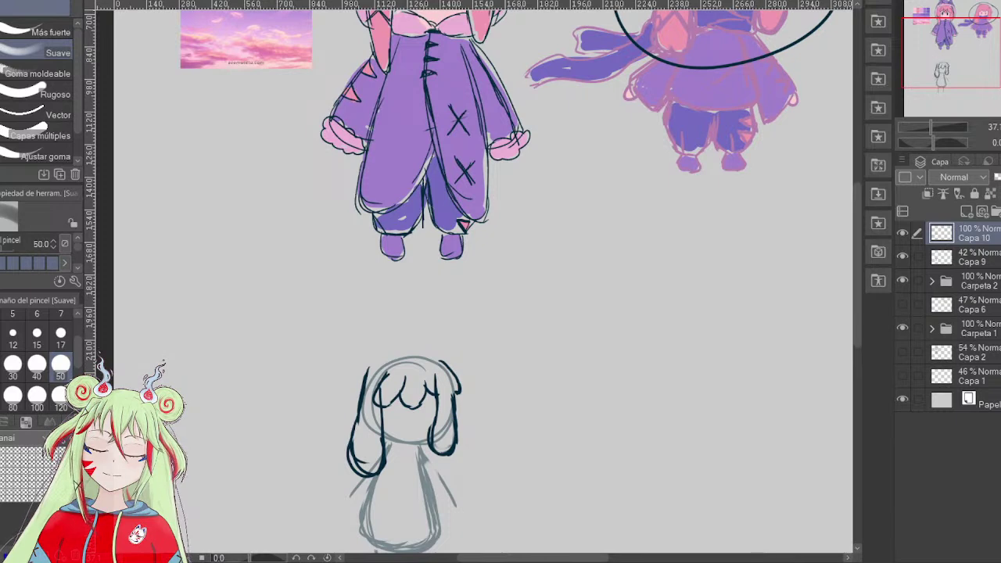
# - Draw the curved top of the head joining both hair locks, and sketch scarf folds around the neck
pyautogui.press('b')
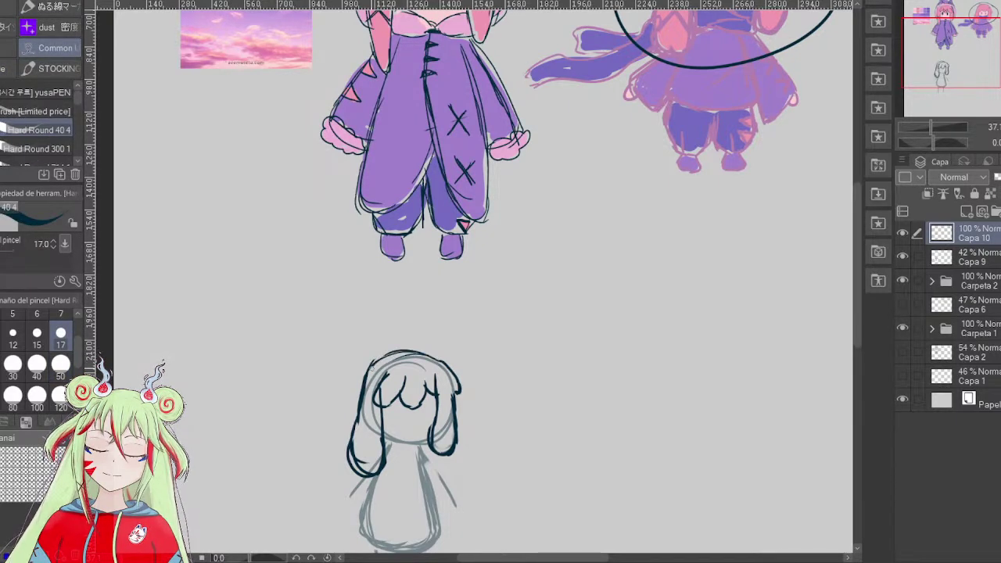
pyautogui.moveTo(387, 428); pyautogui.dragTo(420, 435)
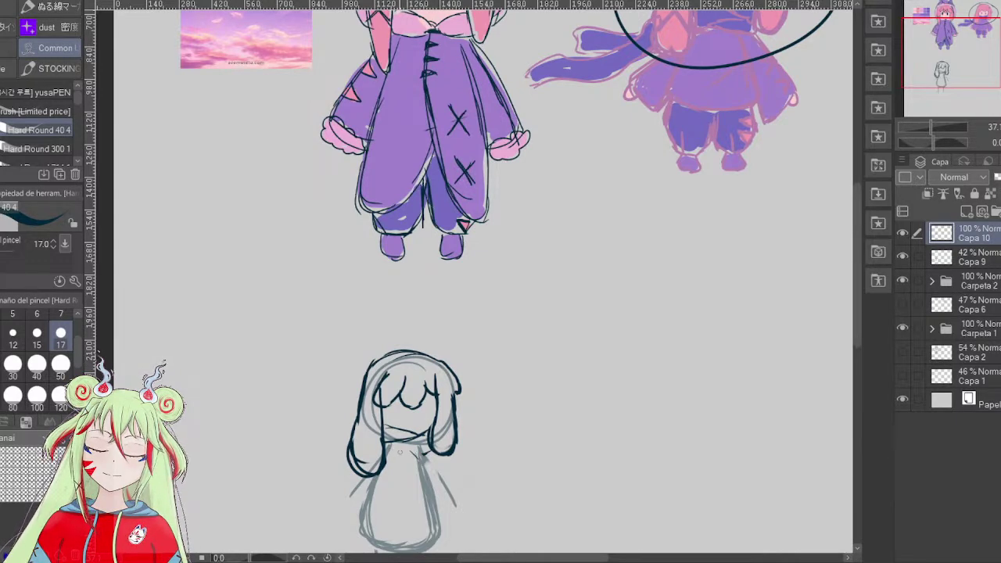
pyautogui.moveTo(427, 452); pyautogui.dragTo(389, 452)
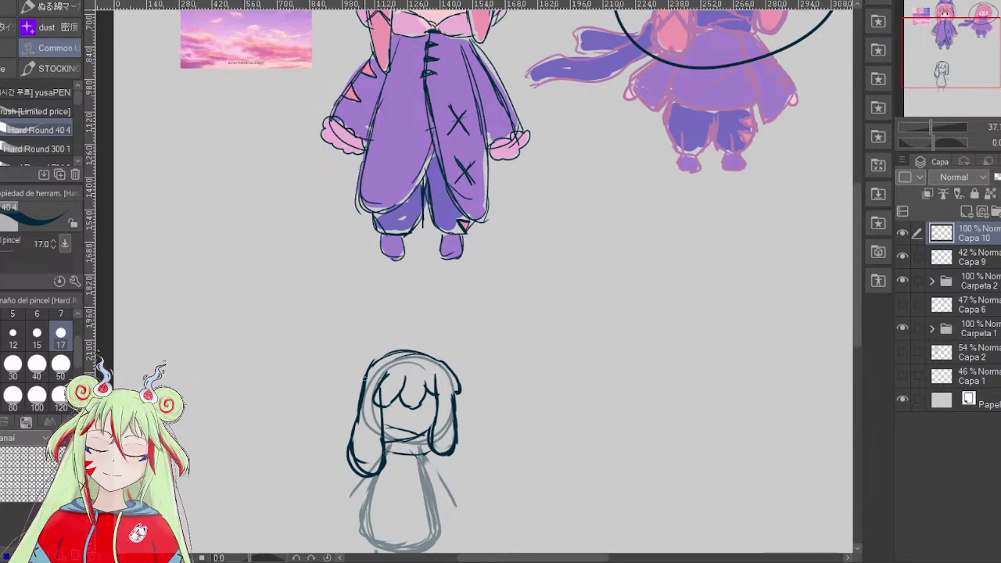
# - Thicken the head's outline along the left side and crown, and reinforce its right end
pyautogui.moveTo(368, 381); pyautogui.dragTo(403, 352)
pyautogui.moveTo(357, 407)
pyautogui.mouseDown()
pyautogui.moveTo(362, 381)
pyautogui.moveTo(404, 352)
pyautogui.mouseUp()
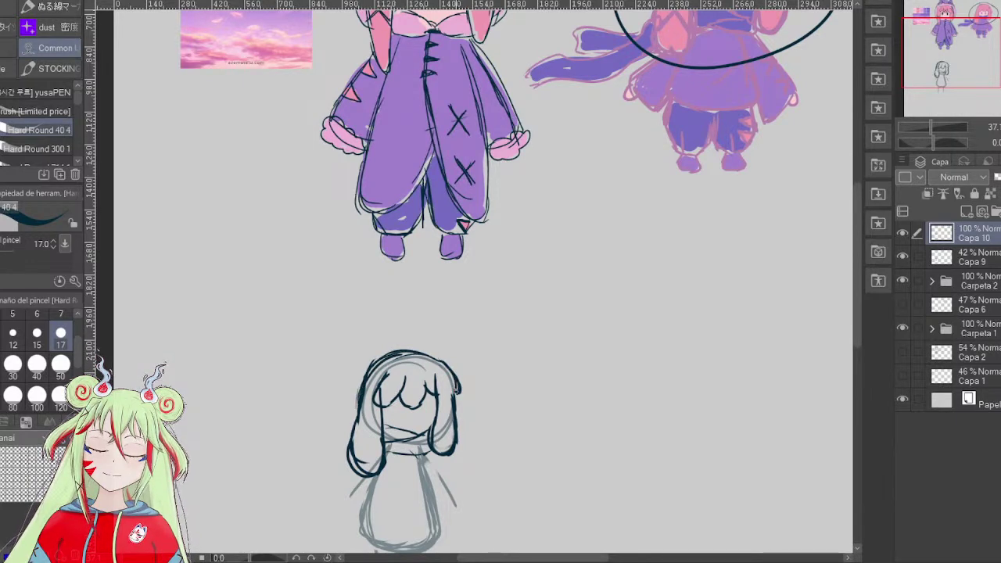
pyautogui.moveTo(457, 385)
pyautogui.mouseDown()
pyautogui.moveTo(441, 360)
pyautogui.moveTo(457, 391)
pyautogui.mouseUp()
# - Sketch a loose hood outline around the hair, erasing the first stray strokes and building up both sides and the peak
pyautogui.moveTo(394, 344)
pyautogui.mouseDown()
pyautogui.moveTo(374, 352)
pyautogui.moveTo(354, 391)
pyautogui.mouseUp()
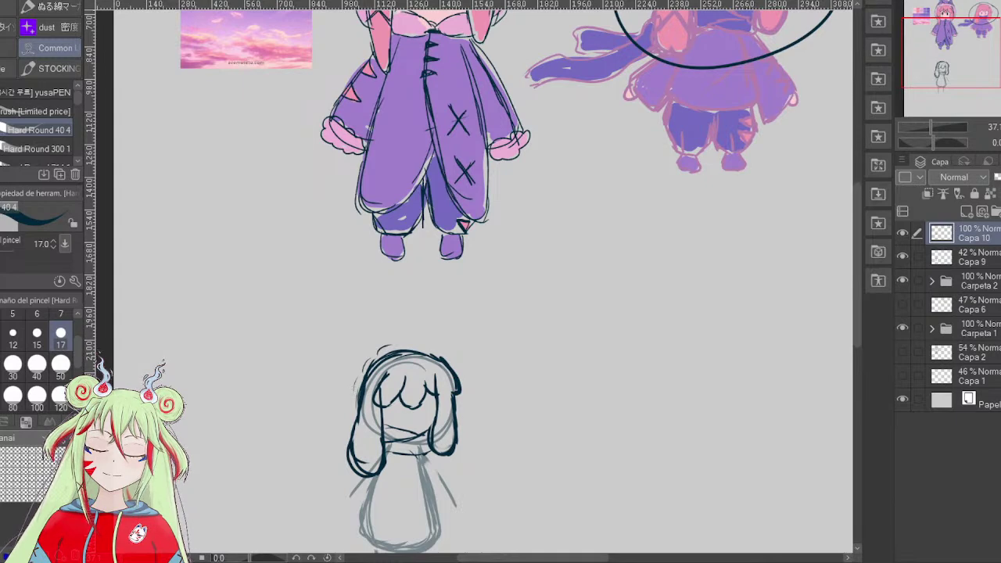
pyautogui.press('e')
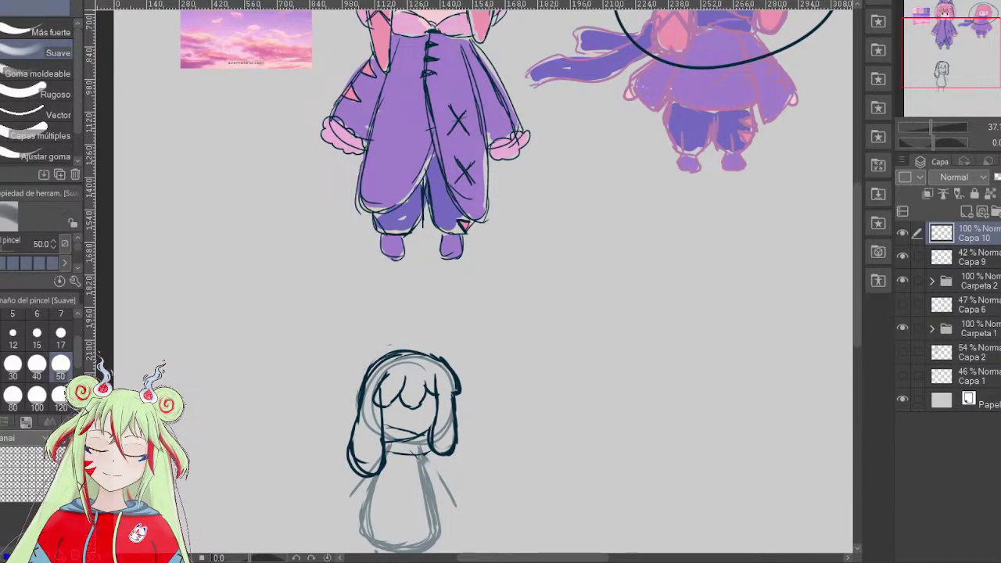
pyautogui.press('b')
pyautogui.moveTo(361, 376)
pyautogui.mouseDown()
pyautogui.moveTo(394, 342)
pyautogui.moveTo(425, 348)
pyautogui.moveTo(423, 338)
pyautogui.moveTo(368, 361)
pyautogui.moveTo(354, 425)
pyautogui.moveTo(350, 392)
pyautogui.moveTo(376, 358)
pyautogui.mouseUp()
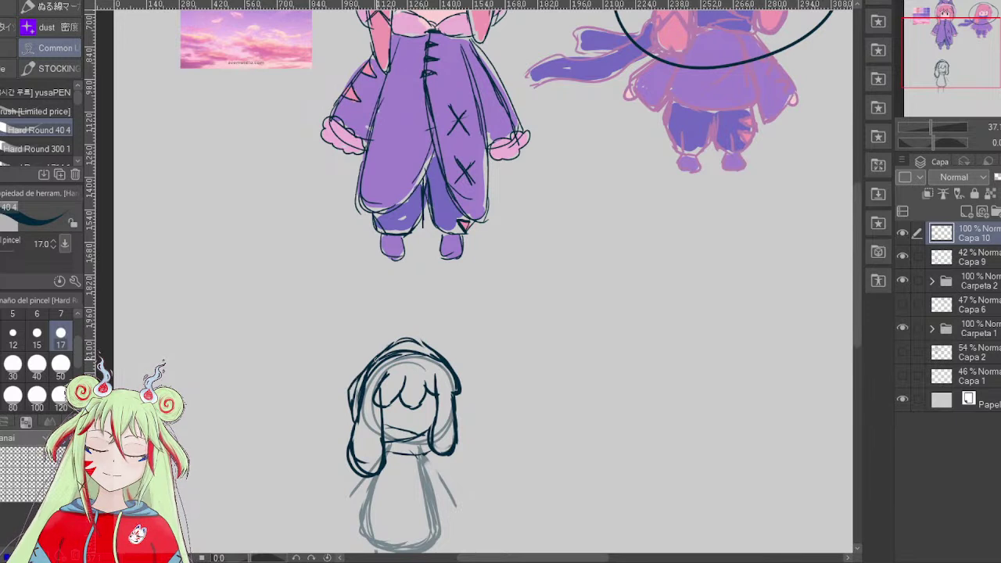
pyautogui.moveTo(459, 380)
pyautogui.mouseDown()
pyautogui.moveTo(455, 431)
pyautogui.moveTo(465, 407)
pyautogui.mouseUp()
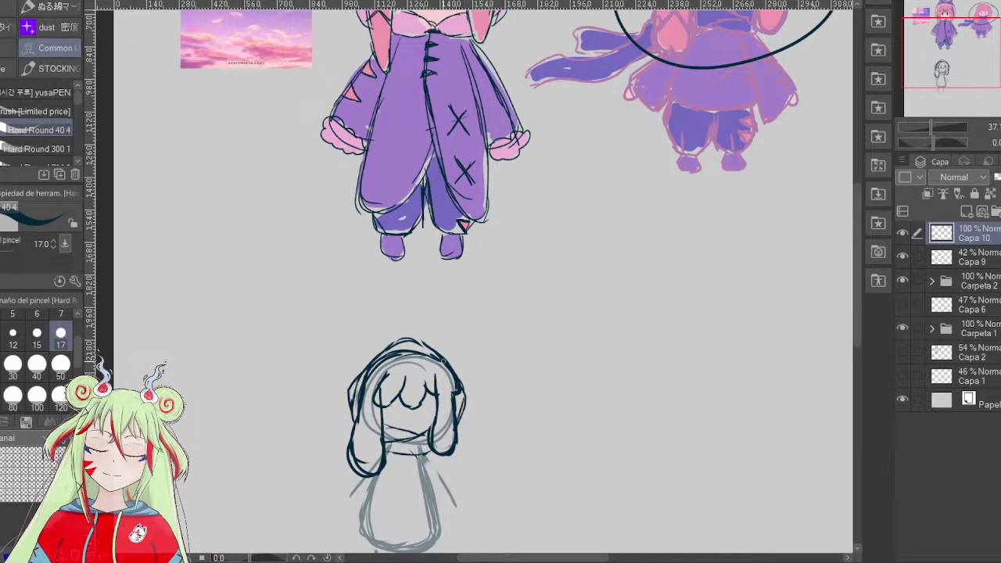
pyautogui.moveTo(344, 386); pyautogui.dragTo(367, 354)
pyautogui.moveTo(464, 387)
pyautogui.mouseDown()
pyautogui.moveTo(432, 332)
pyautogui.moveTo(373, 344)
pyautogui.moveTo(354, 361)
pyautogui.moveTo(383, 333)
pyautogui.mouseUp()
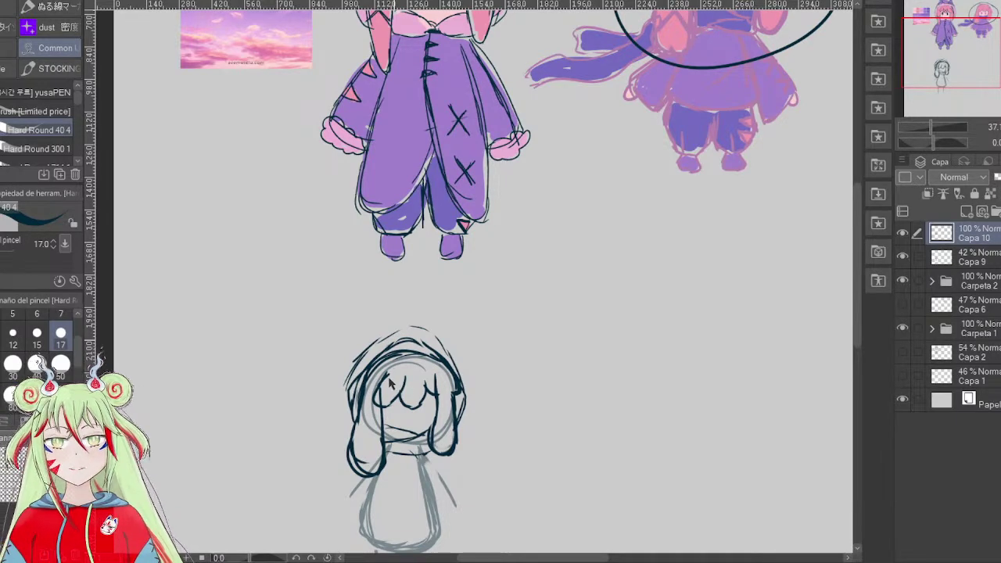
pyautogui.moveTo(386, 333)
pyautogui.mouseDown()
pyautogui.moveTo(369, 310)
pyautogui.moveTo(368, 344)
pyautogui.moveTo(390, 341)
pyautogui.moveTo(381, 347)
pyautogui.moveTo(368, 335)
pyautogui.moveTo(369, 309)
pyautogui.moveTo(387, 338)
pyautogui.moveTo(444, 338)
pyautogui.moveTo(456, 312)
pyautogui.moveTo(458, 343)
pyautogui.moveTo(447, 355)
pyautogui.moveTo(435, 349)
pyautogui.moveTo(455, 313)
pyautogui.mouseUp()
pyautogui.moveTo(969, 63); pyautogui.dragTo(972, 72)
pyautogui.hotkey('ctrl', 'z')
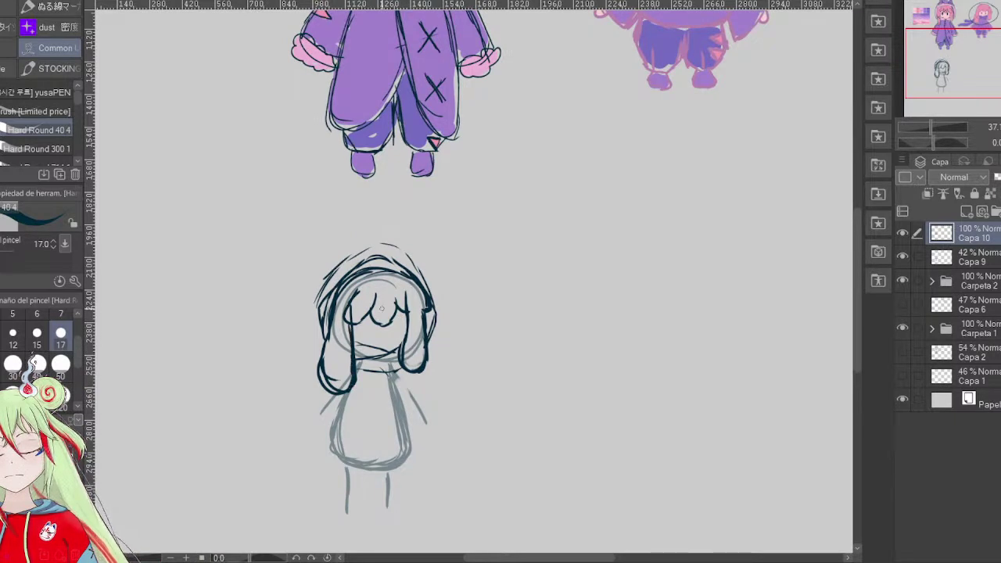
# - Draw a flared top with a small notch in its hem and wide sleeves over the base body
pyautogui.moveTo(985, 53)
pyautogui.mouseDown()
pyautogui.moveTo(993, 30)
pyautogui.moveTo(995, 41)
pyautogui.mouseUp()
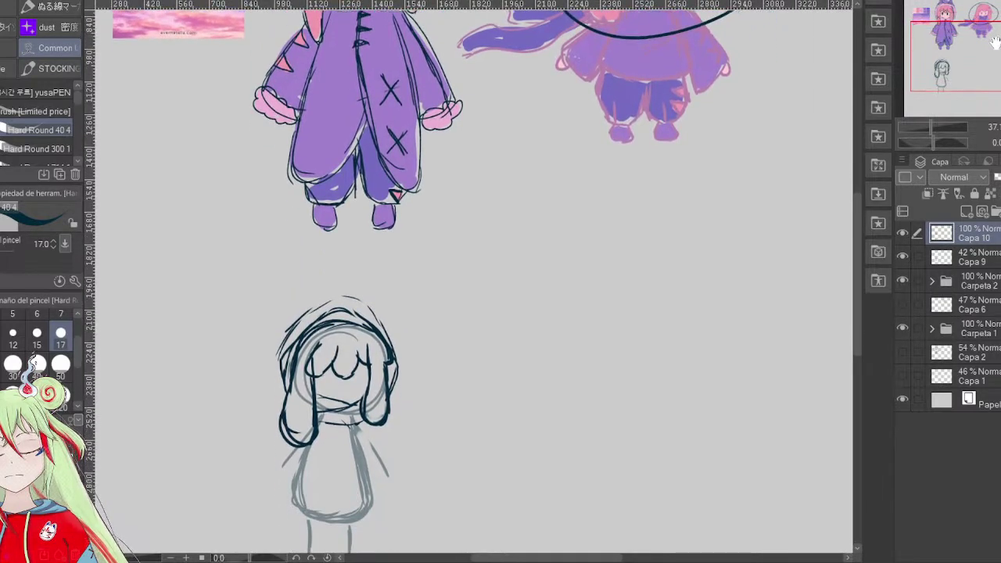
pyautogui.moveTo(291, 434)
pyautogui.mouseDown()
pyautogui.moveTo(267, 474)
pyautogui.moveTo(283, 482)
pyautogui.mouseUp()
pyautogui.moveTo(302, 447)
pyautogui.mouseDown()
pyautogui.moveTo(282, 489)
pyautogui.moveTo(367, 504)
pyautogui.mouseUp()
pyautogui.moveTo(361, 447)
pyautogui.mouseDown()
pyautogui.moveTo(377, 508)
pyautogui.moveTo(369, 504)
pyautogui.mouseUp()
pyautogui.moveTo(356, 426)
pyautogui.mouseDown()
pyautogui.moveTo(390, 473)
pyautogui.moveTo(388, 486)
pyautogui.moveTo(373, 489)
pyautogui.moveTo(381, 485)
pyautogui.mouseUp()
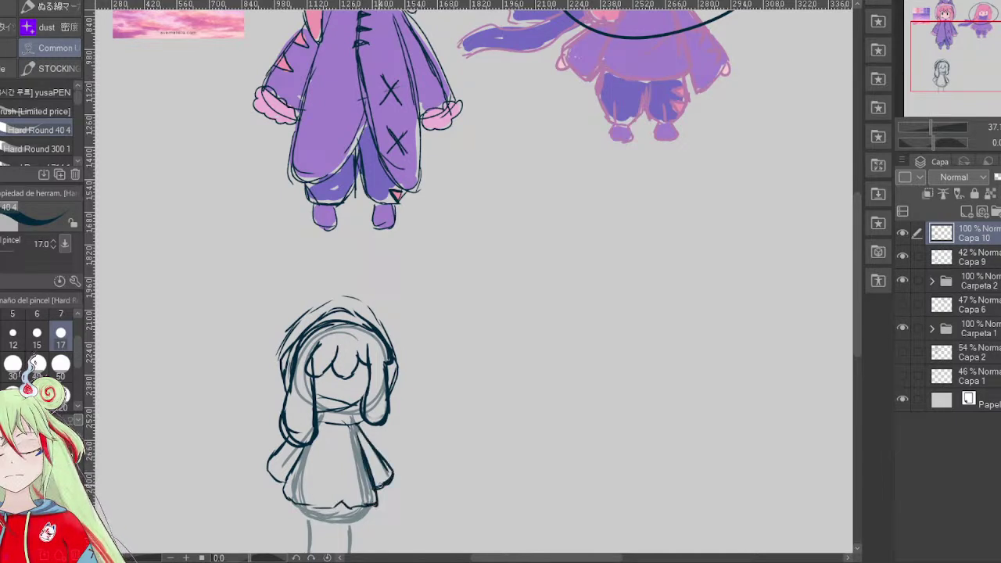
# - Draw short, puffy rounded trouser legs below the hem of the top
pyautogui.moveTo(988, 73); pyautogui.dragTo(989, 76)
pyautogui.moveTo(326, 478)
pyautogui.mouseDown()
pyautogui.moveTo(339, 475)
pyautogui.moveTo(283, 497)
pyautogui.moveTo(291, 522)
pyautogui.moveTo(319, 513)
pyautogui.moveTo(321, 492)
pyautogui.moveTo(356, 500)
pyautogui.moveTo(361, 518)
pyautogui.moveTo(344, 529)
pyautogui.moveTo(324, 492)
pyautogui.moveTo(360, 523)
pyautogui.moveTo(355, 491)
pyautogui.moveTo(357, 504)
pyautogui.mouseUp()
pyautogui.press('e')
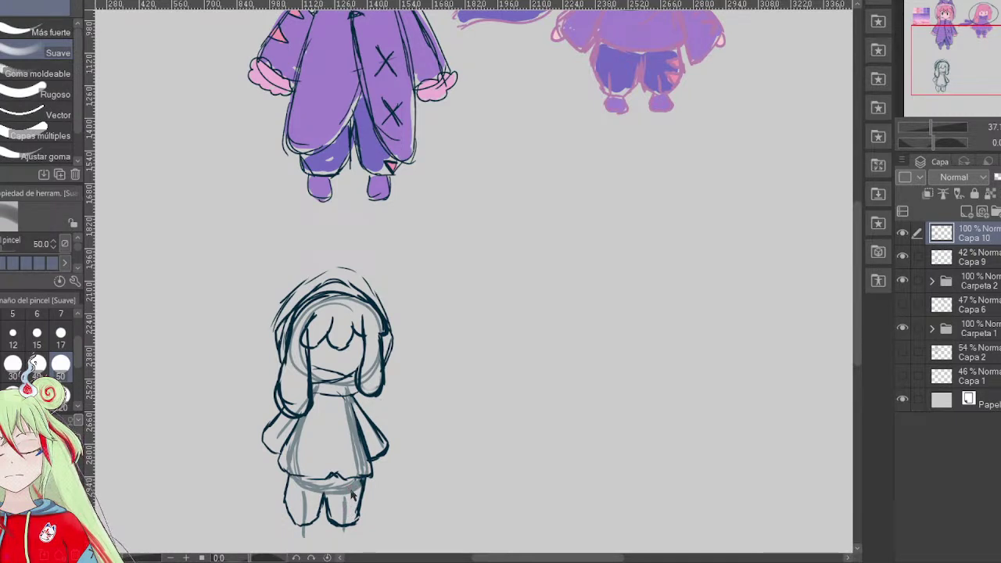
# - Add small triangular markings to the outer side of the right trouser leg and to the right sleeve
pyautogui.press('p')
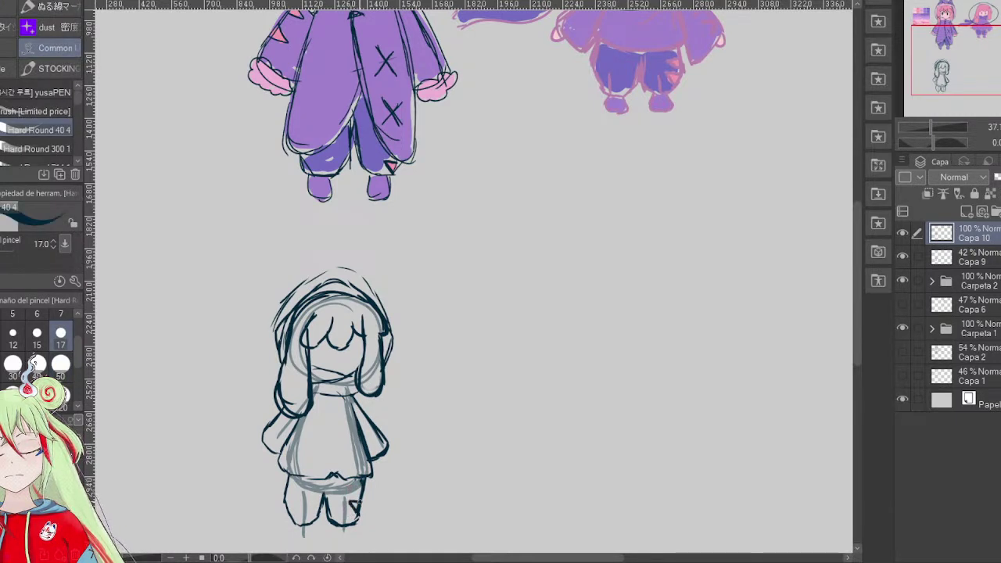
pyautogui.moveTo(352, 490); pyautogui.dragTo(358, 503)
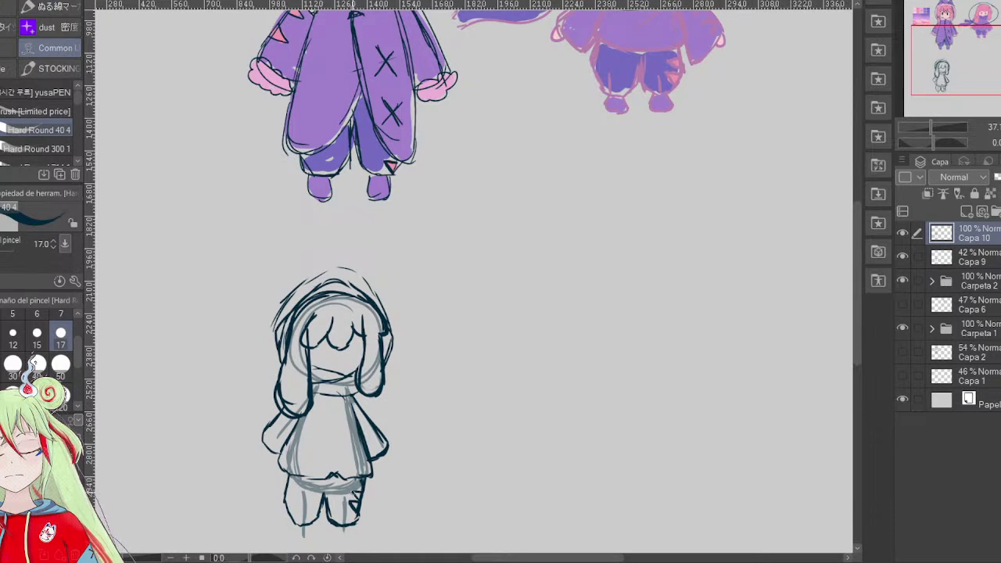
pyautogui.moveTo(370, 425); pyautogui.dragTo(375, 441)
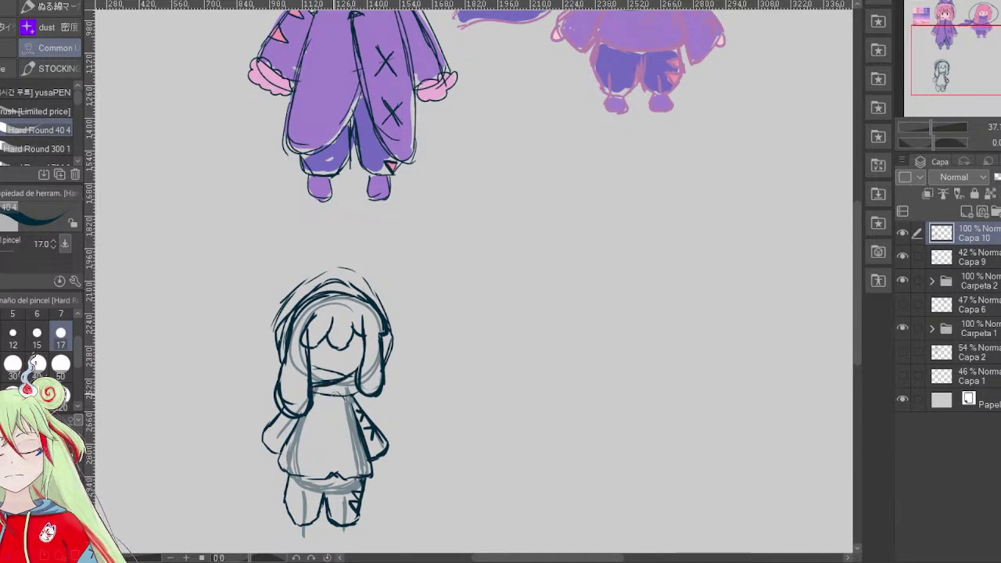
# - Draw a long wavy scarf tail flowing out to the left from the character's neck
pyautogui.moveTo(277, 380)
pyautogui.mouseDown()
pyautogui.moveTo(245, 379)
pyautogui.moveTo(193, 419)
pyautogui.moveTo(135, 434)
pyautogui.mouseUp()
pyautogui.moveTo(276, 401)
pyautogui.mouseDown()
pyautogui.moveTo(172, 443)
pyautogui.moveTo(141, 434)
pyautogui.moveTo(167, 437)
pyautogui.mouseUp()
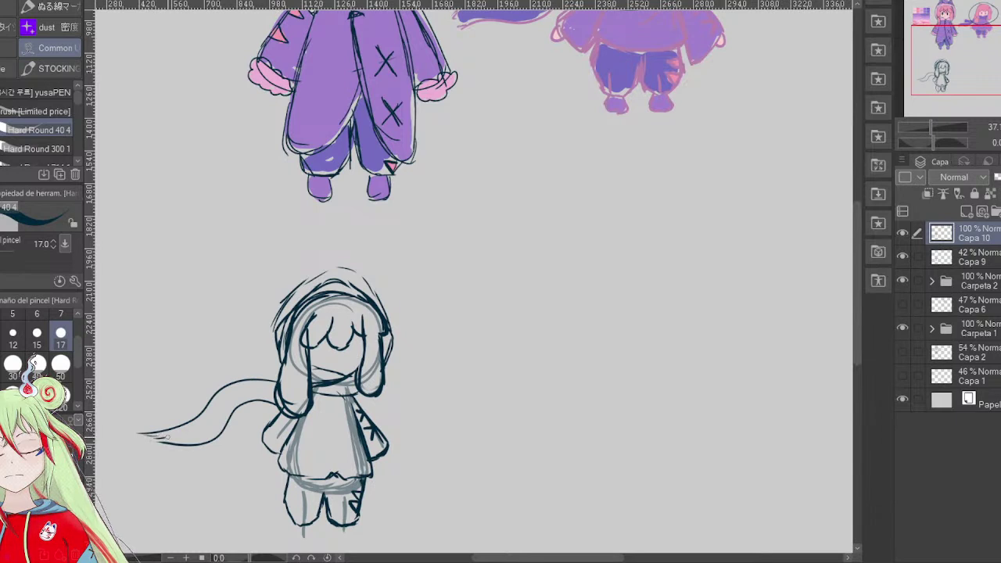
# - Sketch a second scarf strand trailing behind the lower figure, overlapping the existing tail
pyautogui.moveTo(278, 412)
pyautogui.mouseDown()
pyautogui.moveTo(166, 394)
pyautogui.moveTo(271, 430)
pyautogui.moveTo(233, 423)
pyautogui.mouseUp()
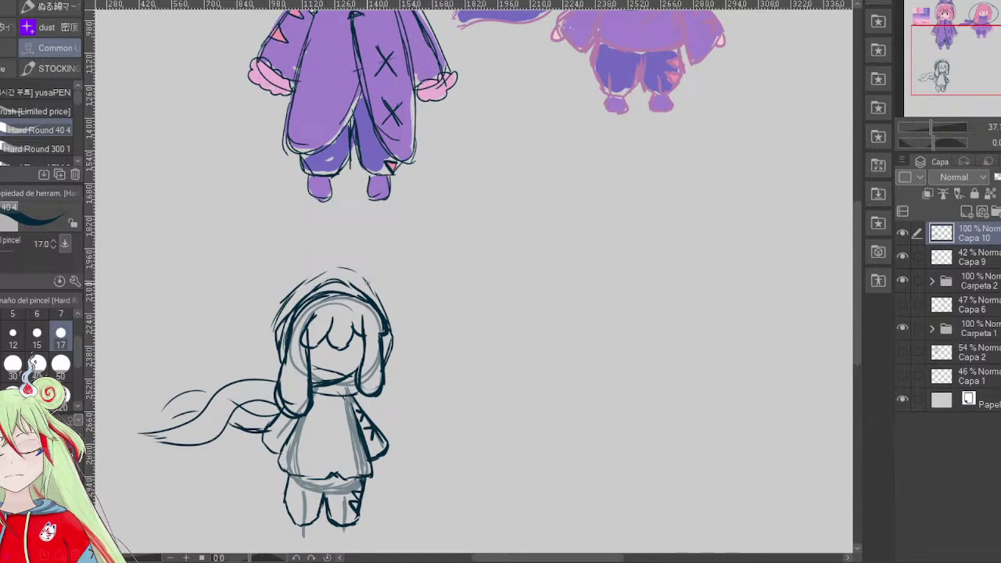
# - Sketch two pointed ears on top of the lower figure's hood
pyautogui.moveTo(320, 283); pyautogui.dragTo(305, 265)
pyautogui.moveTo(305, 266); pyautogui.dragTo(290, 308)
pyautogui.moveTo(292, 297)
pyautogui.mouseDown()
pyautogui.moveTo(317, 279)
pyautogui.moveTo(324, 288)
pyautogui.moveTo(369, 267)
pyautogui.mouseUp()
pyautogui.moveTo(369, 267)
pyautogui.mouseDown()
pyautogui.moveTo(378, 291)
pyautogui.moveTo(375, 276)
pyautogui.mouseUp()
# - Draw a cross on the side hair lock and two oval eyes on the lower figure's face
pyautogui.moveTo(287, 352)
pyautogui.mouseDown()
pyautogui.moveTo(310, 382)
pyautogui.moveTo(278, 383)
pyautogui.mouseUp()
pyautogui.moveTo(319, 349)
pyautogui.mouseDown()
pyautogui.moveTo(322, 360)
pyautogui.moveTo(347, 358)
pyautogui.moveTo(359, 379)
pyautogui.mouseUp()
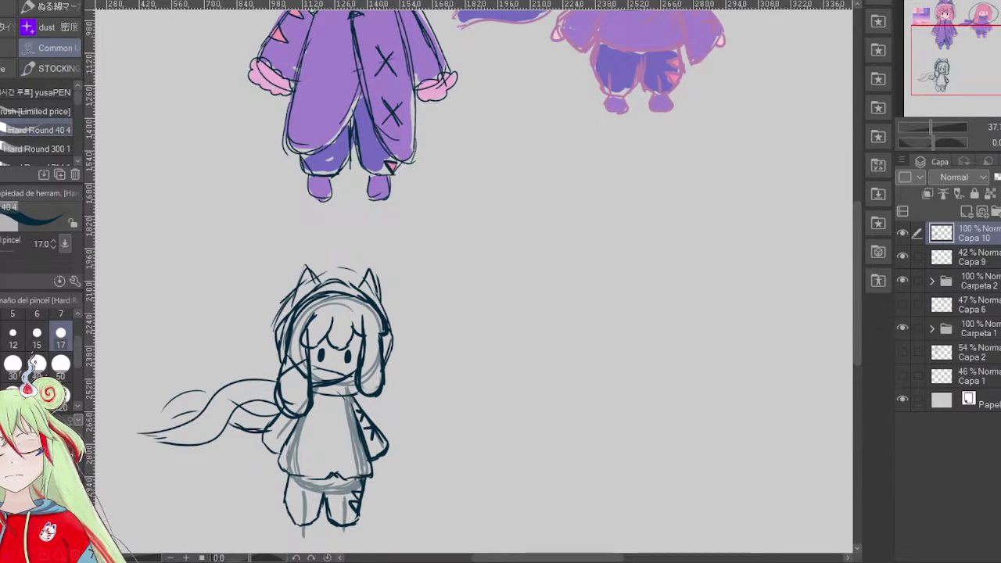
# - Erase the pointed ears and redraw the rounded hood outline with loose strokes around the head
pyautogui.press('e')
pyautogui.moveTo(307, 267)
pyautogui.mouseDown()
pyautogui.moveTo(313, 286)
pyautogui.moveTo(334, 273)
pyautogui.moveTo(377, 288)
pyautogui.moveTo(368, 275)
pyautogui.moveTo(385, 267)
pyautogui.mouseUp()
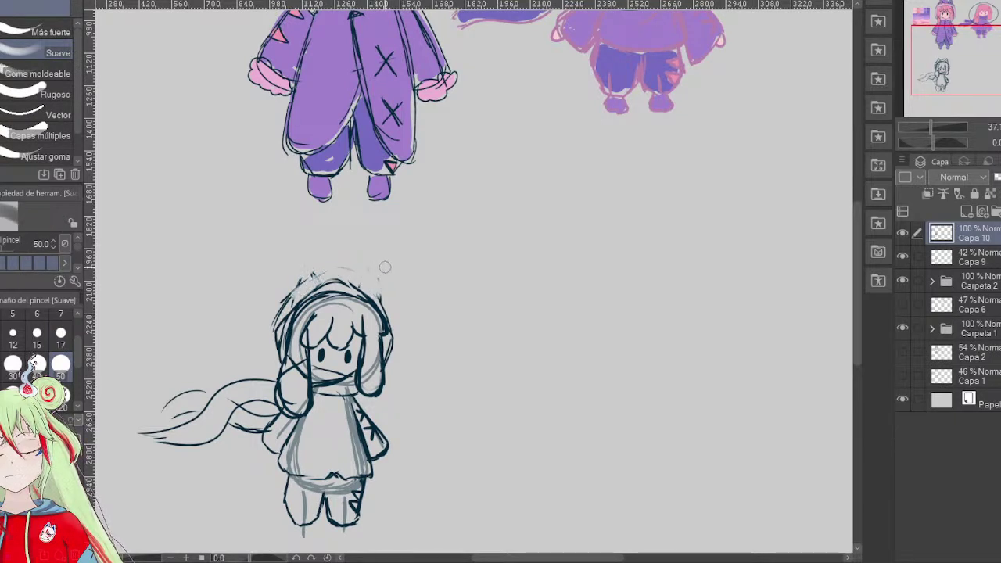
pyautogui.press('p')
pyautogui.moveTo(285, 302)
pyautogui.mouseDown()
pyautogui.moveTo(324, 272)
pyautogui.moveTo(376, 291)
pyautogui.moveTo(346, 266)
pyautogui.moveTo(288, 333)
pyautogui.mouseUp()
pyautogui.moveTo(383, 337)
pyautogui.mouseDown()
pyautogui.moveTo(382, 319)
pyautogui.moveTo(341, 296)
pyautogui.mouseUp()
pyautogui.moveTo(332, 288); pyautogui.dragTo(308, 297)
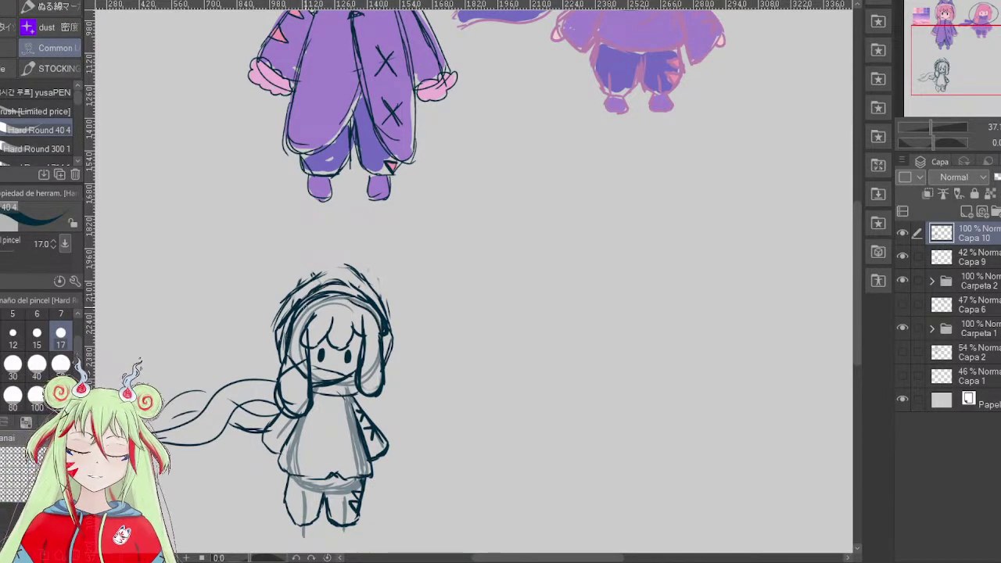
# - Sketch the feet, the chest cross and sleeve stitch marks, and close the hood's peaked outline
pyautogui.moveTo(300, 540)
pyautogui.mouseDown()
pyautogui.moveTo(312, 529)
pyautogui.moveTo(311, 538)
pyautogui.moveTo(354, 540)
pyautogui.moveTo(332, 524)
pyautogui.mouseUp()
pyautogui.moveTo(319, 408)
pyautogui.mouseDown()
pyautogui.moveTo(309, 354)
pyautogui.moveTo(333, 363)
pyautogui.mouseUp()
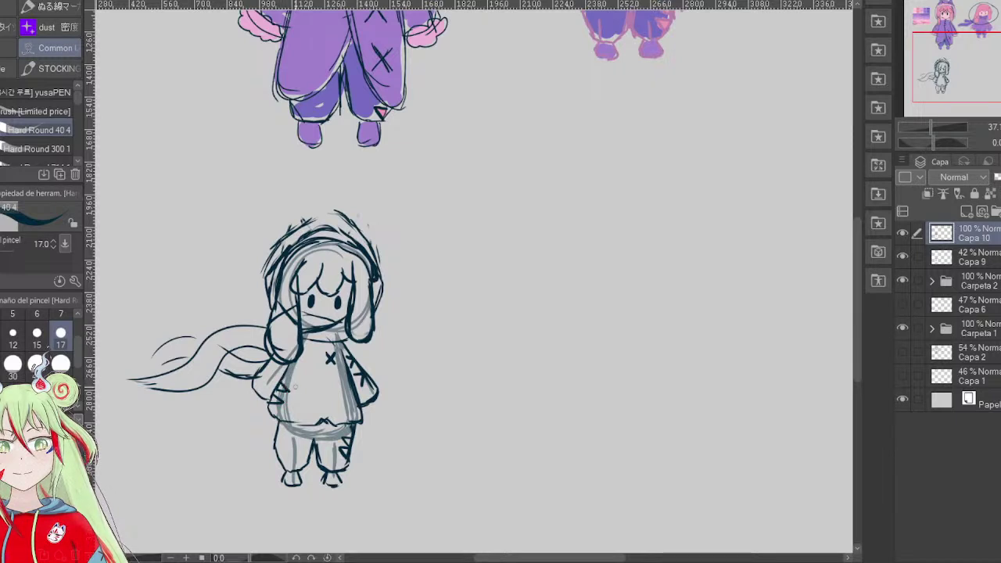
pyautogui.moveTo(332, 211)
pyautogui.mouseDown()
pyautogui.moveTo(266, 259)
pyautogui.moveTo(279, 294)
pyautogui.mouseUp()
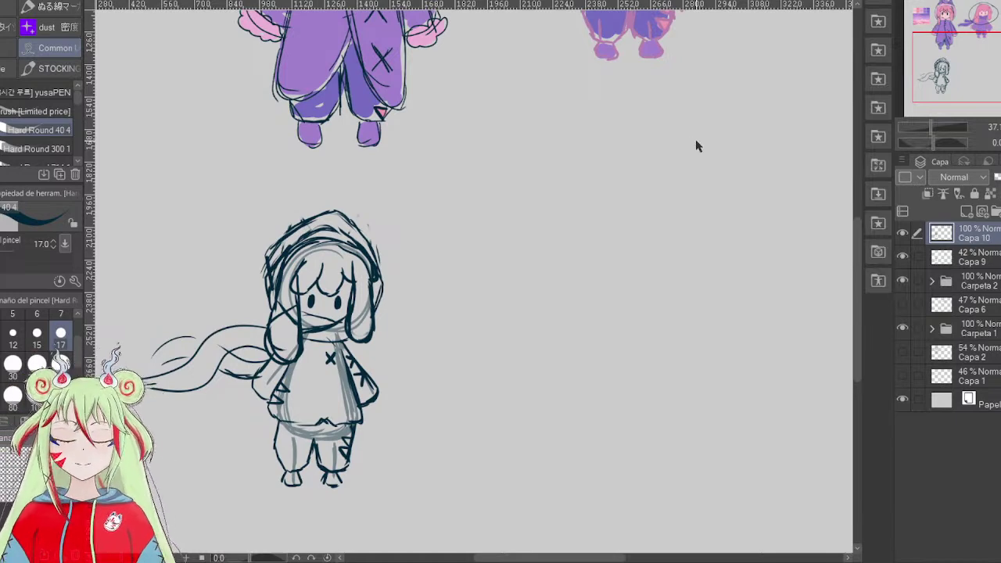
# - Add two layers beneath the line sketch and move the cloudy-sky palette image beside the lower figure
pyautogui.click(967, 211)
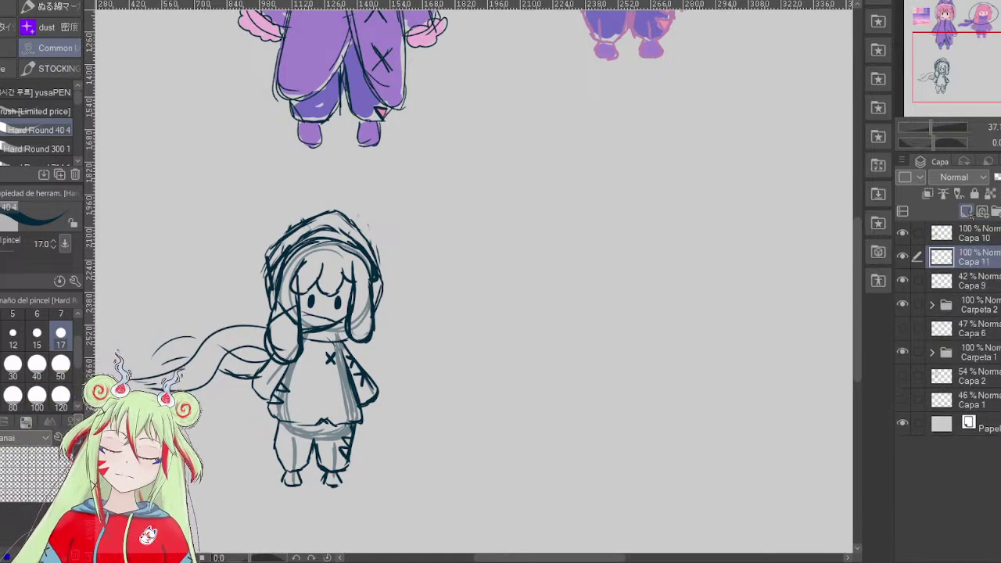
pyautogui.click(967, 211)
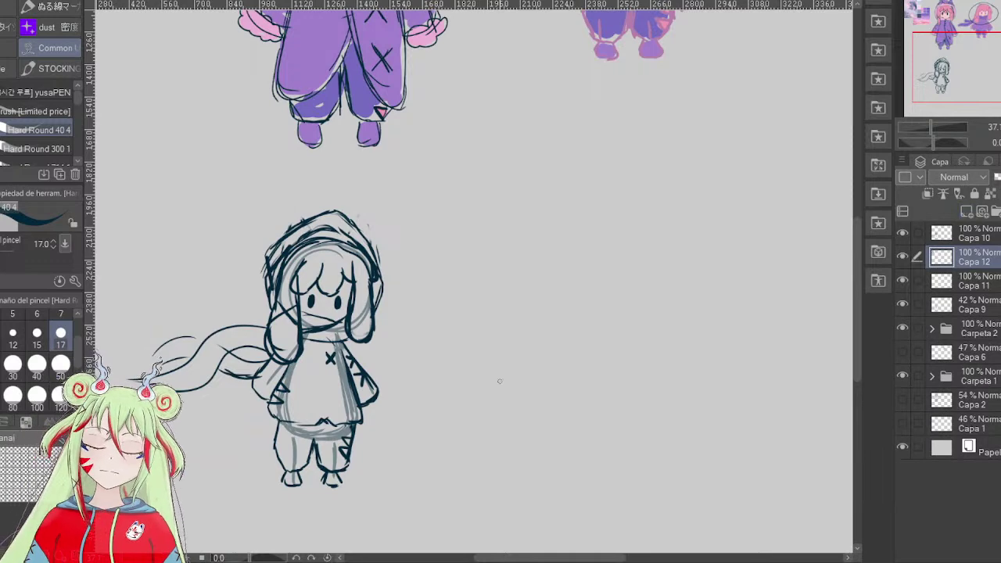
pyautogui.scroll(-2, 495, 404)
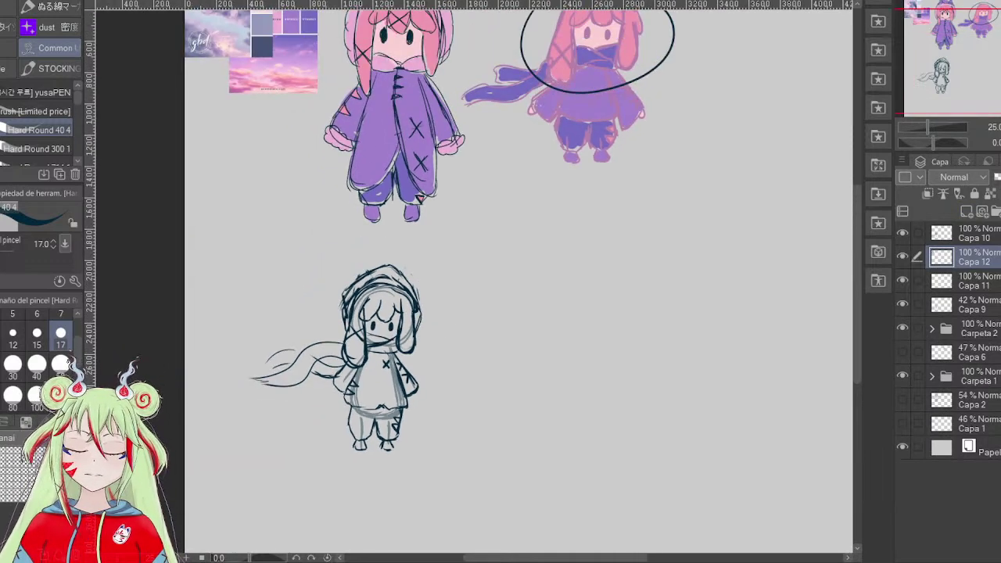
pyautogui.hotkey('ctrl', 't')
pyautogui.moveTo(244, 31); pyautogui.dragTo(261, 296)
pyautogui.press('Return')
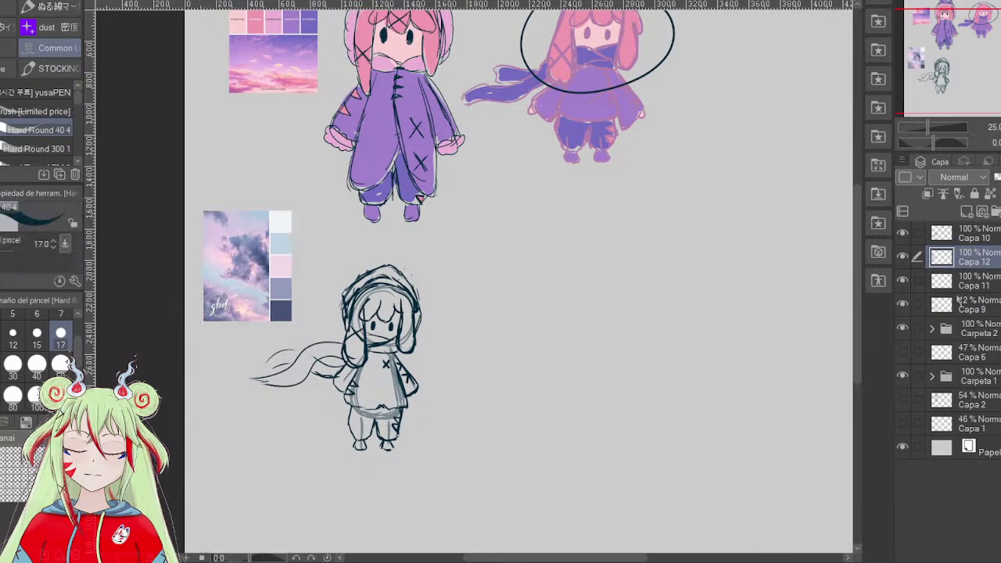
# - Make Capa 11 the active visible layer and hide the rough guide layer Capa 9
pyautogui.click(899, 280)
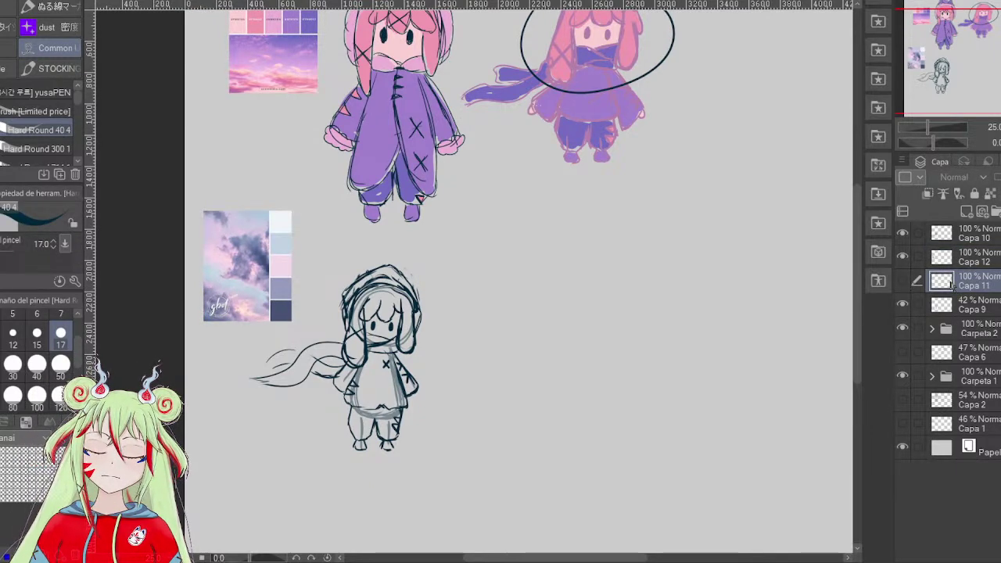
pyautogui.click(902, 280)
pyautogui.click(902, 305)
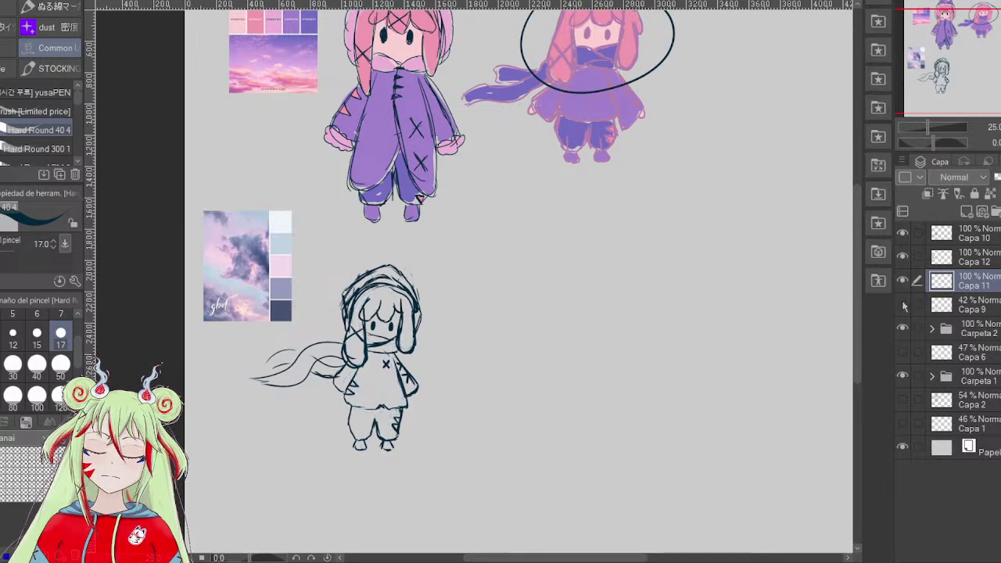
# - Paint the lower figure's fringe and side hair locks with the palette's near-white colour
pyautogui.scroll(2, 369, 340)
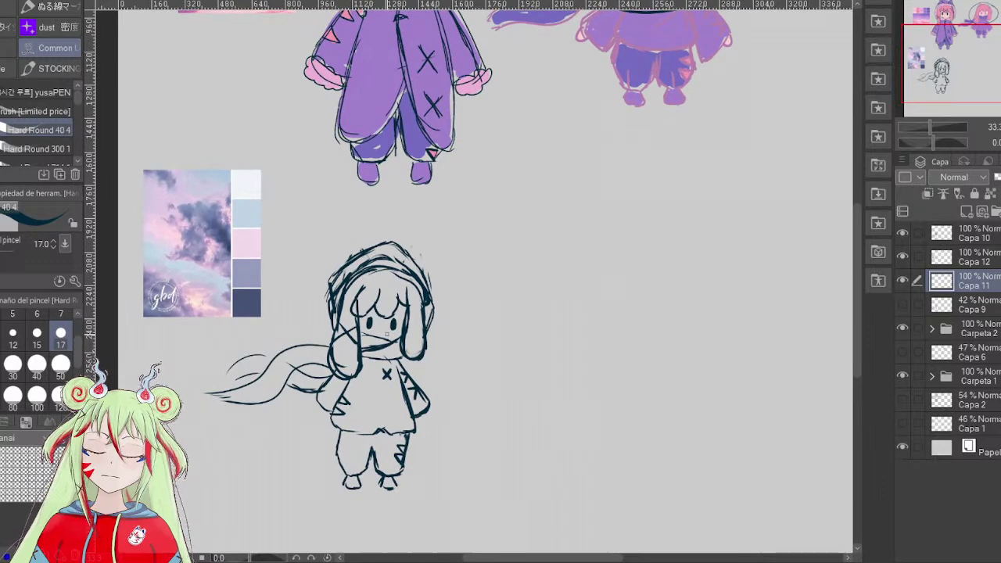
pyautogui.keyDown('alt'); pyautogui.click(250, 178); pyautogui.keyUp('alt')
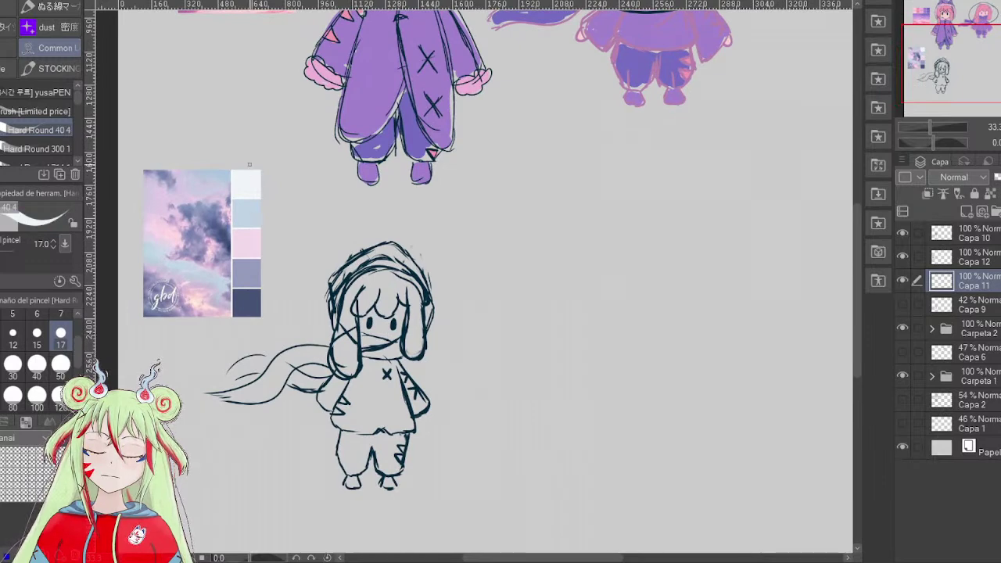
pyautogui.moveTo(345, 328)
pyautogui.mouseDown()
pyautogui.moveTo(343, 361)
pyautogui.moveTo(351, 358)
pyautogui.moveTo(346, 291)
pyautogui.moveTo(349, 313)
pyautogui.moveTo(367, 295)
pyautogui.moveTo(366, 309)
pyautogui.moveTo(377, 287)
pyautogui.moveTo(365, 277)
pyautogui.moveTo(372, 289)
pyautogui.moveTo(385, 285)
pyautogui.moveTo(363, 306)
pyautogui.moveTo(352, 363)
pyautogui.moveTo(338, 371)
pyautogui.moveTo(361, 313)
pyautogui.moveTo(388, 280)
pyautogui.moveTo(383, 307)
pyautogui.moveTo(390, 278)
pyautogui.moveTo(407, 298)
pyautogui.moveTo(410, 347)
pyautogui.moveTo(414, 308)
pyautogui.moveTo(416, 348)
pyautogui.mouseUp()
pyautogui.moveTo(417, 303); pyautogui.dragTo(413, 354)
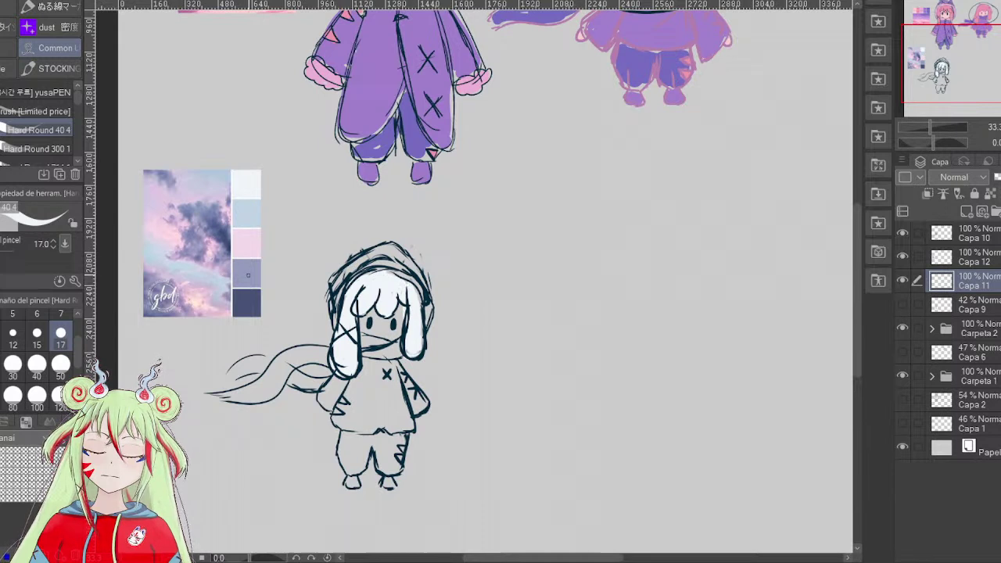
# - Paint the scarf, hood and shoes with the palette's greyish violet at brush size 50
pyautogui.keyDown('alt'); pyautogui.click(246, 267); pyautogui.keyUp('alt')
pyautogui.click(61, 364)
pyautogui.moveTo(310, 357)
pyautogui.mouseDown()
pyautogui.moveTo(272, 386)
pyautogui.moveTo(281, 376)
pyautogui.moveTo(244, 396)
pyautogui.moveTo(222, 392)
pyautogui.moveTo(274, 374)
pyautogui.moveTo(237, 394)
pyautogui.moveTo(270, 389)
pyautogui.moveTo(273, 365)
pyautogui.moveTo(323, 353)
pyautogui.moveTo(284, 360)
pyautogui.moveTo(322, 350)
pyautogui.moveTo(300, 353)
pyautogui.moveTo(315, 358)
pyautogui.moveTo(244, 387)
pyautogui.moveTo(288, 359)
pyautogui.moveTo(256, 398)
pyautogui.moveTo(256, 367)
pyautogui.moveTo(310, 383)
pyautogui.moveTo(369, 351)
pyautogui.mouseUp()
pyautogui.moveTo(339, 279)
pyautogui.mouseDown()
pyautogui.moveTo(331, 306)
pyautogui.moveTo(356, 266)
pyautogui.moveTo(403, 262)
pyautogui.moveTo(432, 319)
pyautogui.moveTo(395, 250)
pyautogui.moveTo(385, 254)
pyautogui.moveTo(398, 260)
pyautogui.mouseUp()
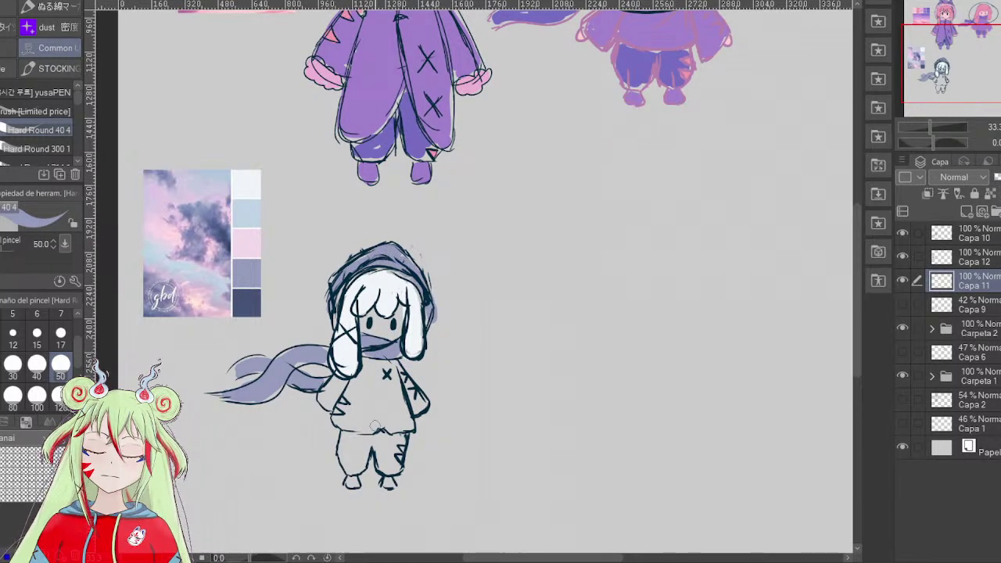
pyautogui.moveTo(349, 476); pyautogui.dragTo(357, 485)
pyautogui.moveTo(381, 477); pyautogui.dragTo(391, 484)
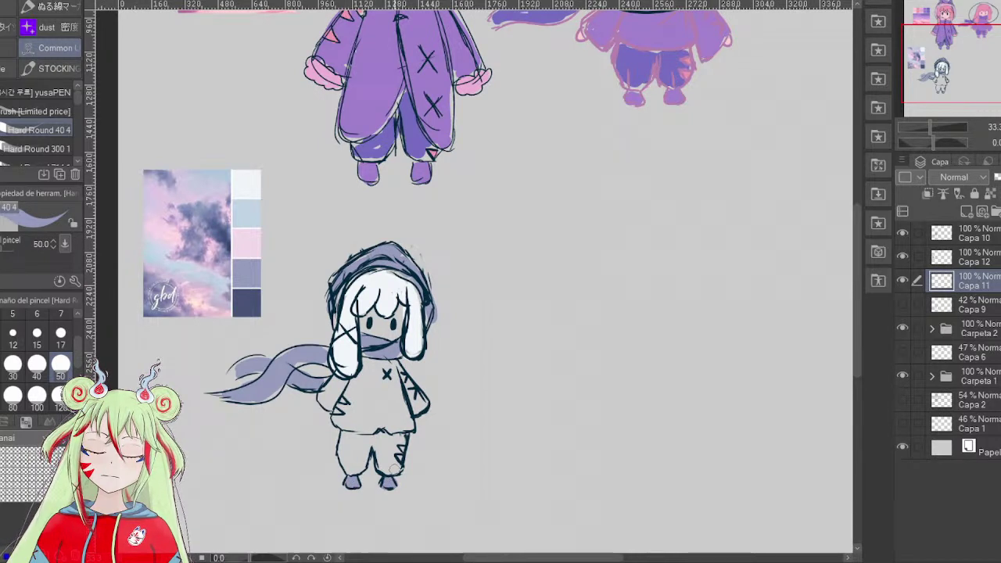
# - Paint the sweater with the palette's pale pink
pyautogui.keyDown('alt'); pyautogui.click(247, 235); pyautogui.keyUp('alt')
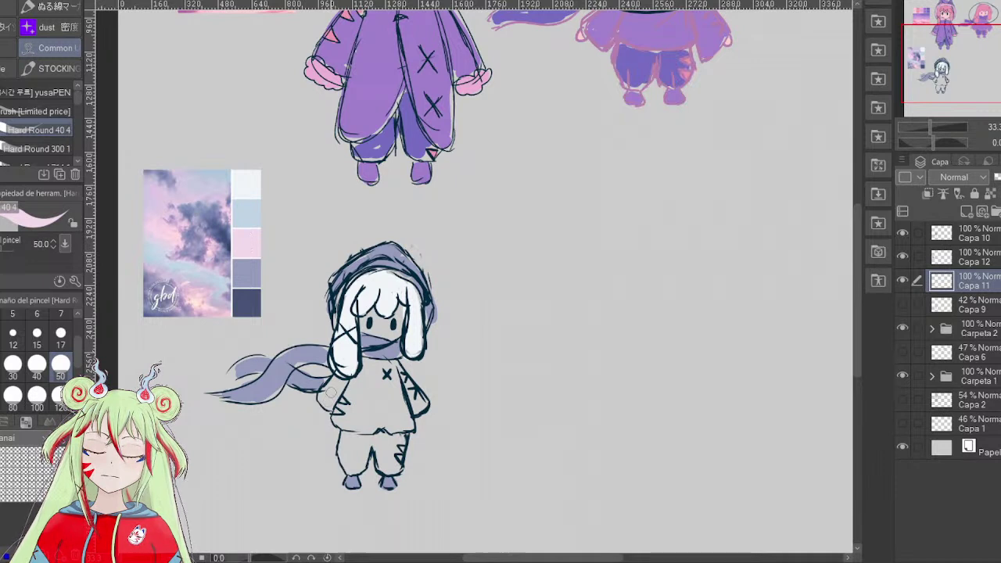
pyautogui.moveTo(331, 380)
pyautogui.mouseDown()
pyautogui.moveTo(364, 366)
pyautogui.moveTo(391, 369)
pyautogui.moveTo(417, 404)
pyautogui.moveTo(397, 380)
pyautogui.moveTo(390, 414)
pyautogui.moveTo(375, 422)
pyautogui.moveTo(356, 400)
pyautogui.moveTo(347, 412)
pyautogui.moveTo(380, 370)
pyautogui.moveTo(385, 403)
pyautogui.moveTo(407, 422)
pyautogui.moveTo(346, 425)
pyautogui.moveTo(366, 408)
pyautogui.mouseUp()
# - Paint the trousers with the palette's dark navy and the sweater with its light blue
pyautogui.keyDown('alt'); pyautogui.click(249, 300); pyautogui.keyUp('alt')
pyautogui.moveTo(354, 442)
pyautogui.mouseDown()
pyautogui.moveTo(349, 464)
pyautogui.moveTo(342, 445)
pyautogui.moveTo(378, 434)
pyautogui.moveTo(397, 443)
pyautogui.moveTo(400, 466)
pyautogui.moveTo(380, 442)
pyautogui.moveTo(386, 467)
pyautogui.moveTo(360, 462)
pyautogui.moveTo(344, 438)
pyautogui.moveTo(347, 468)
pyautogui.mouseUp()
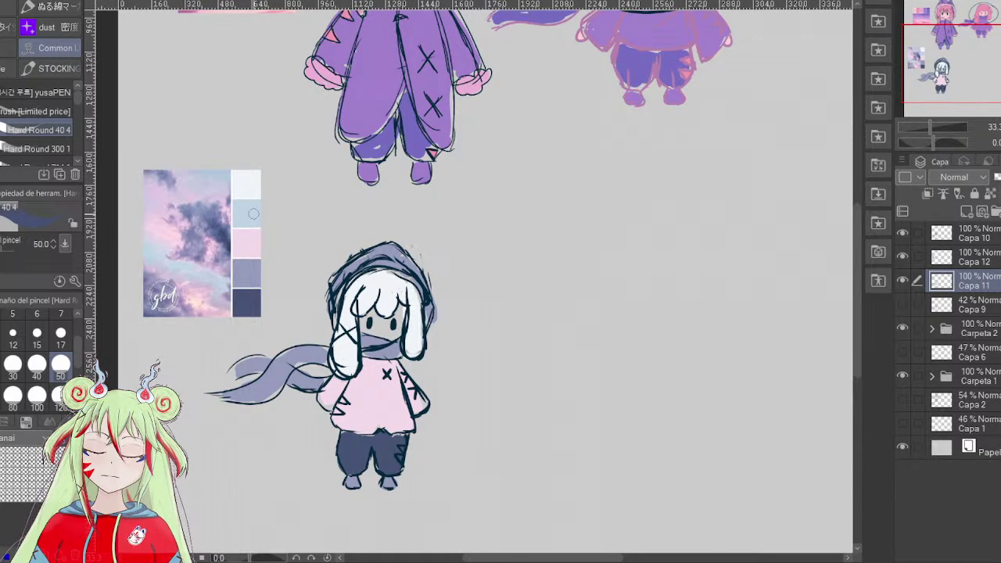
pyautogui.keyDown('alt'); pyautogui.click(246, 222); pyautogui.keyUp('alt')
pyautogui.moveTo(369, 394)
pyautogui.mouseDown()
pyautogui.moveTo(357, 419)
pyautogui.moveTo(351, 399)
pyautogui.moveTo(323, 393)
pyautogui.moveTo(370, 365)
pyautogui.moveTo(392, 382)
pyautogui.moveTo(372, 381)
pyautogui.moveTo(358, 418)
pyautogui.moveTo(362, 427)
pyautogui.moveTo(391, 424)
pyautogui.moveTo(404, 422)
pyautogui.moveTo(401, 411)
pyautogui.moveTo(405, 427)
pyautogui.moveTo(391, 406)
pyautogui.mouseUp()
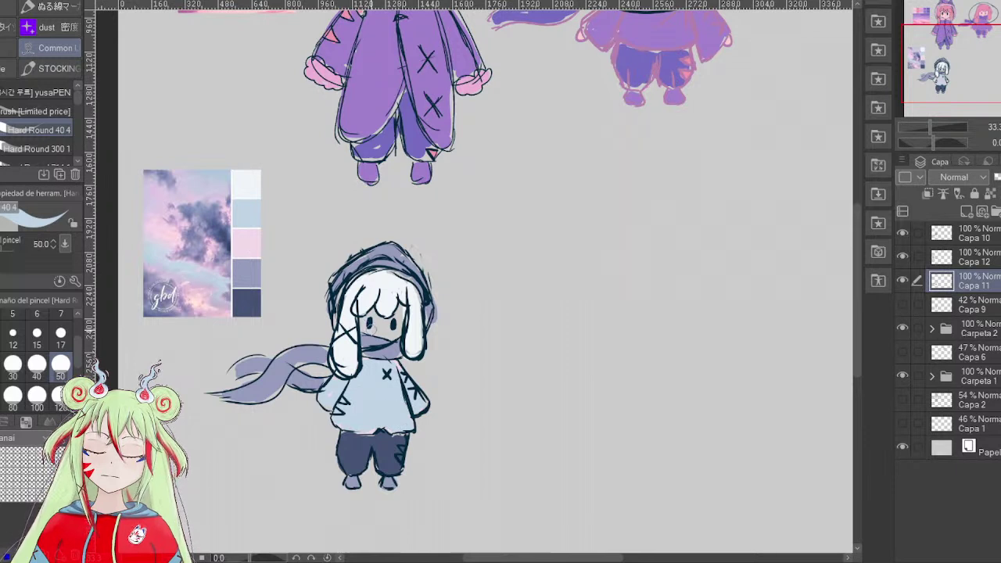
# - Paint the face with the palette's pale pink
pyautogui.keyDown('alt'); pyautogui.click(249, 245); pyautogui.keyUp('alt')
pyautogui.moveTo(366, 332)
pyautogui.mouseDown()
pyautogui.moveTo(366, 318)
pyautogui.moveTo(383, 331)
pyautogui.moveTo(398, 313)
pyautogui.moveTo(397, 326)
pyautogui.mouseUp()
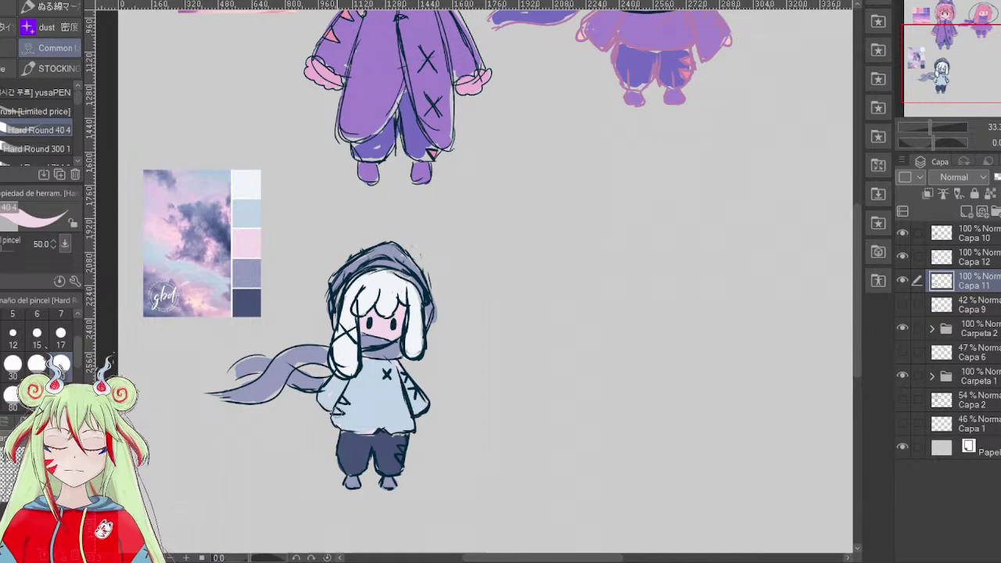
# - Paint the face in a light peach skin tone
pyautogui.keyDown('alt'); pyautogui.click(386, 351); pyautogui.keyUp('alt')
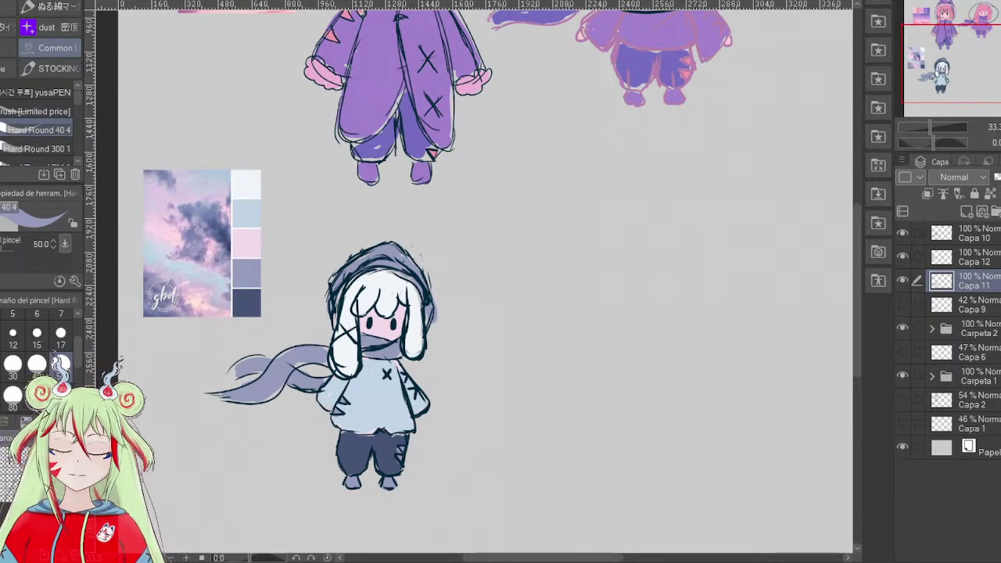
pyautogui.moveTo(385, 325); pyautogui.dragTo(364, 321)
pyautogui.click(382, 328)
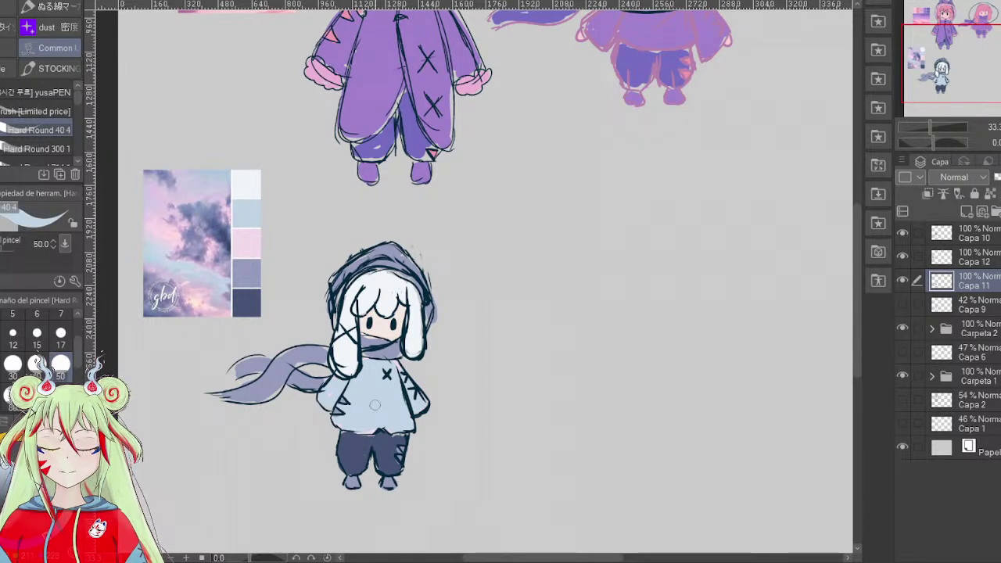
# - Add pale pink accents to the sleeve and trouser triangles and the lower parts of the hair locks
pyautogui.keyDown('alt'); pyautogui.click(249, 237); pyautogui.keyUp('alt')
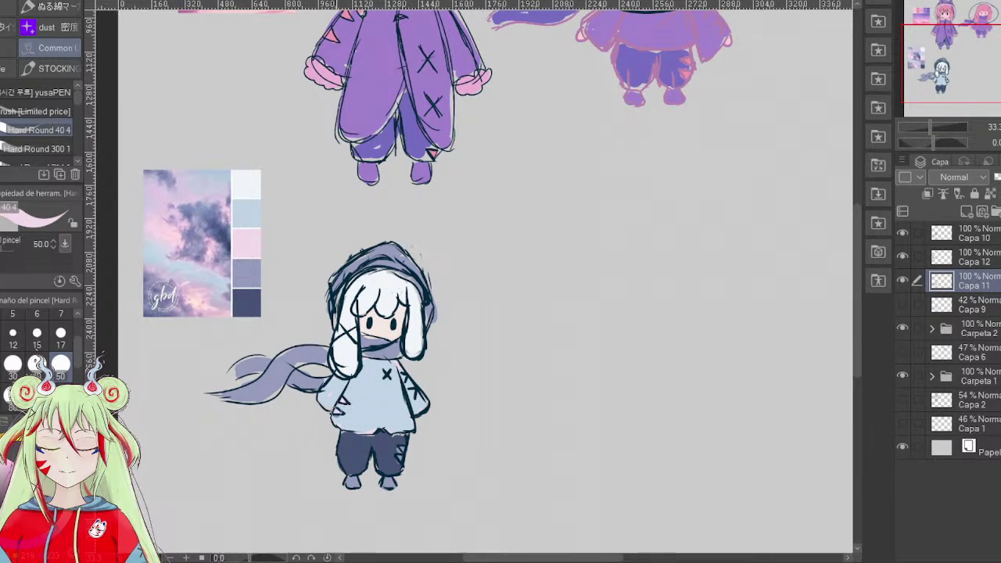
pyautogui.moveTo(402, 448); pyautogui.dragTo(400, 459)
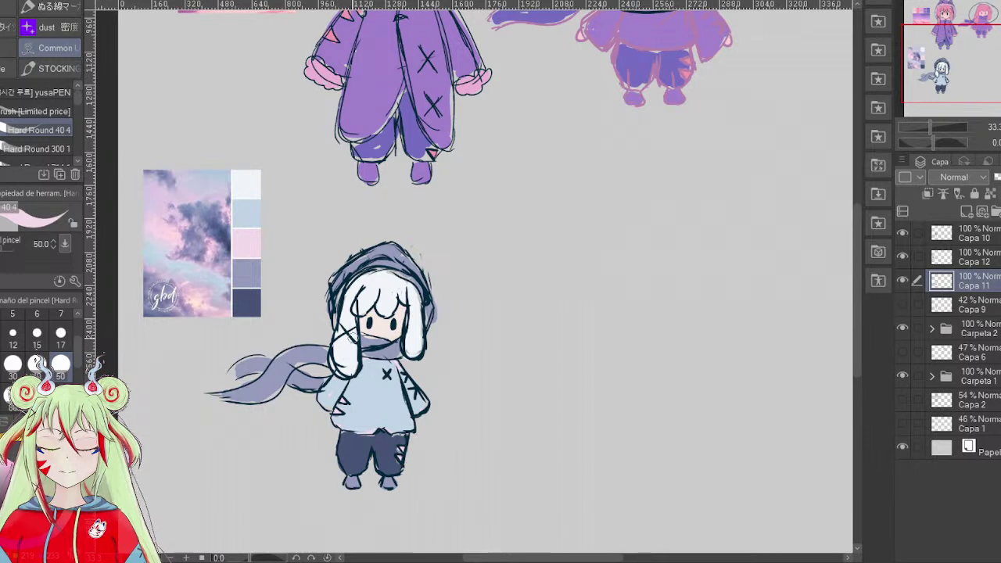
pyautogui.moveTo(355, 342); pyautogui.dragTo(347, 374)
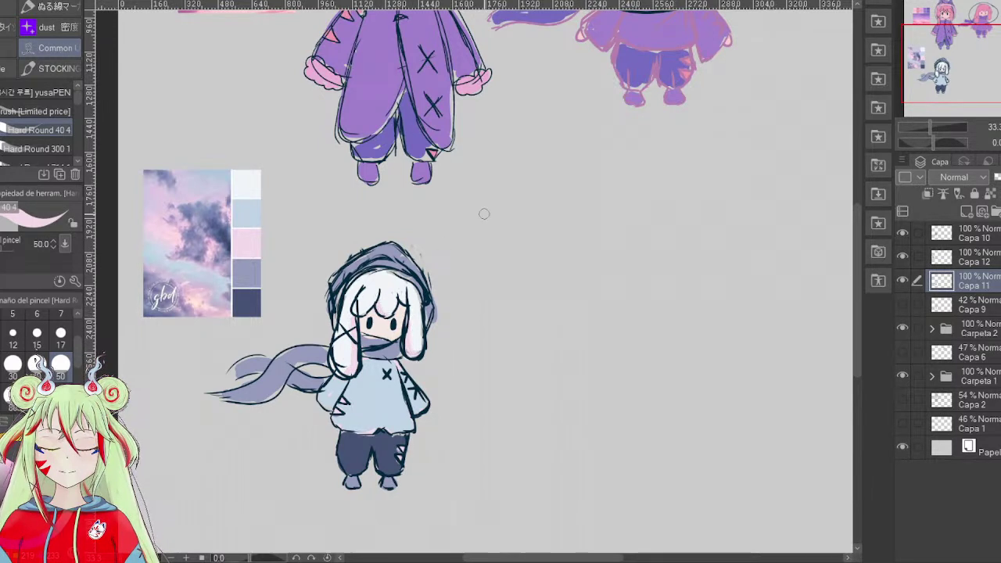
# - Mirror the canvas view horizontally to check the coloured figure, and restore the normal orientation
pyautogui.press('h')
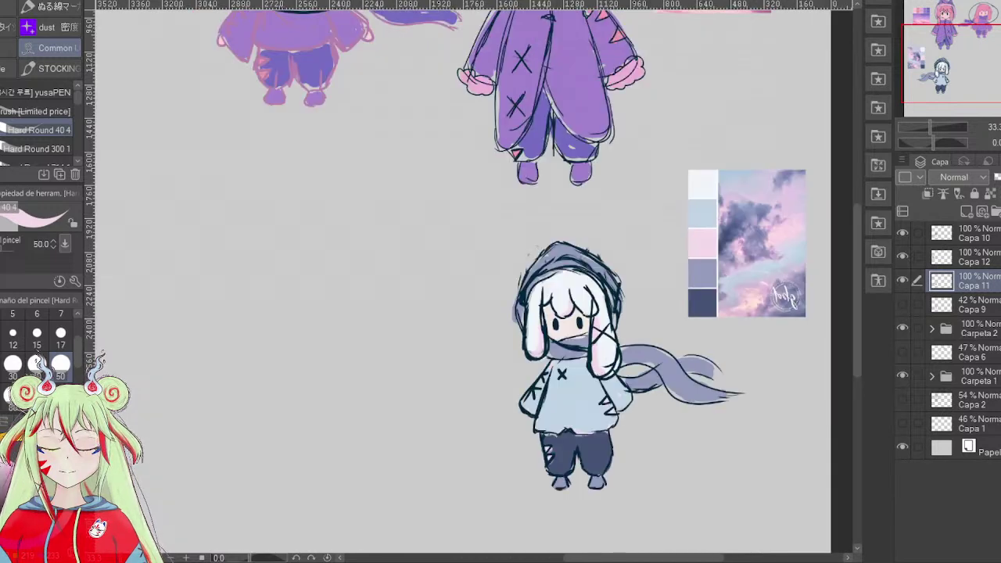
pyautogui.press('v')
pyautogui.press('v')
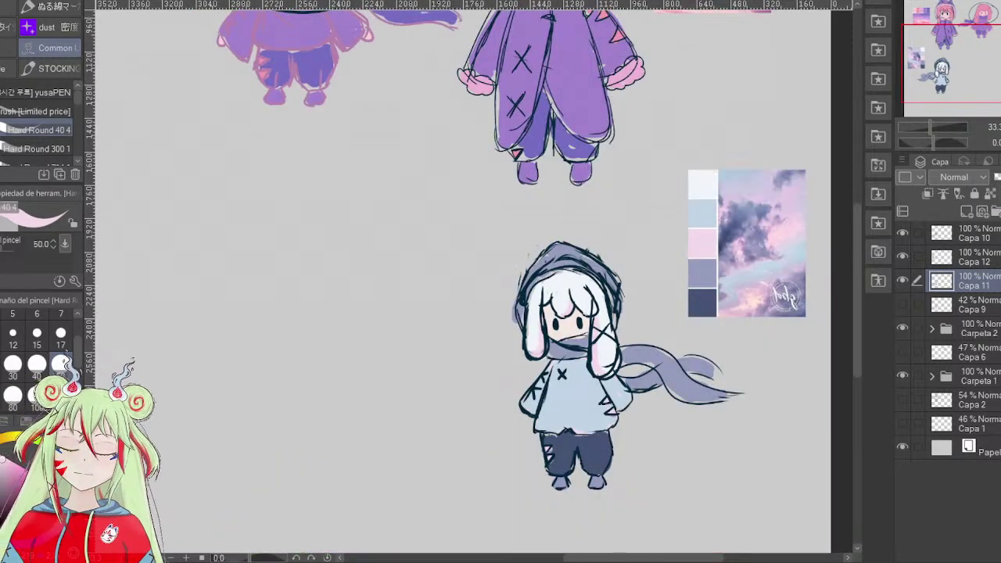
pyautogui.press('h')
pyautogui.press('h')
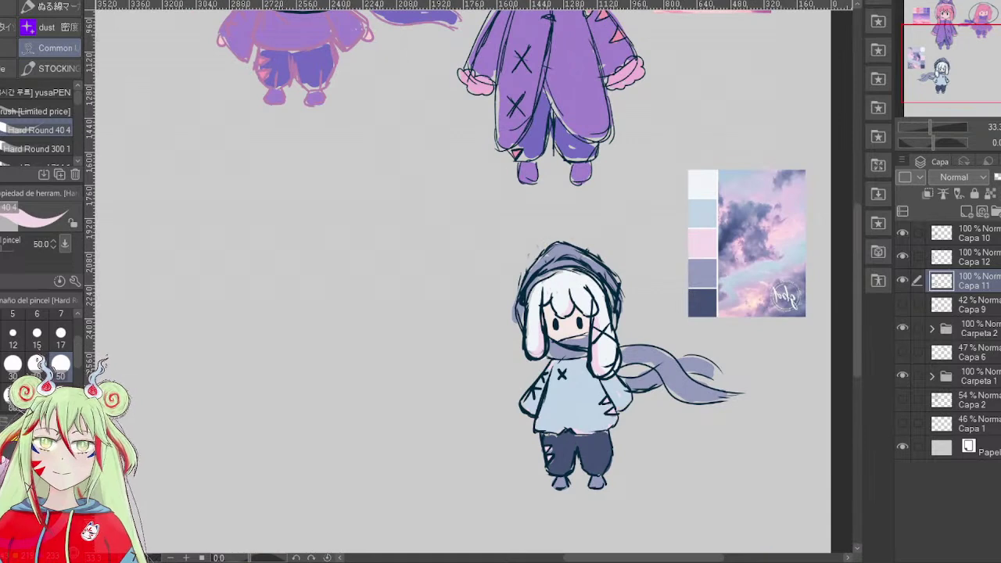
pyautogui.press('h')
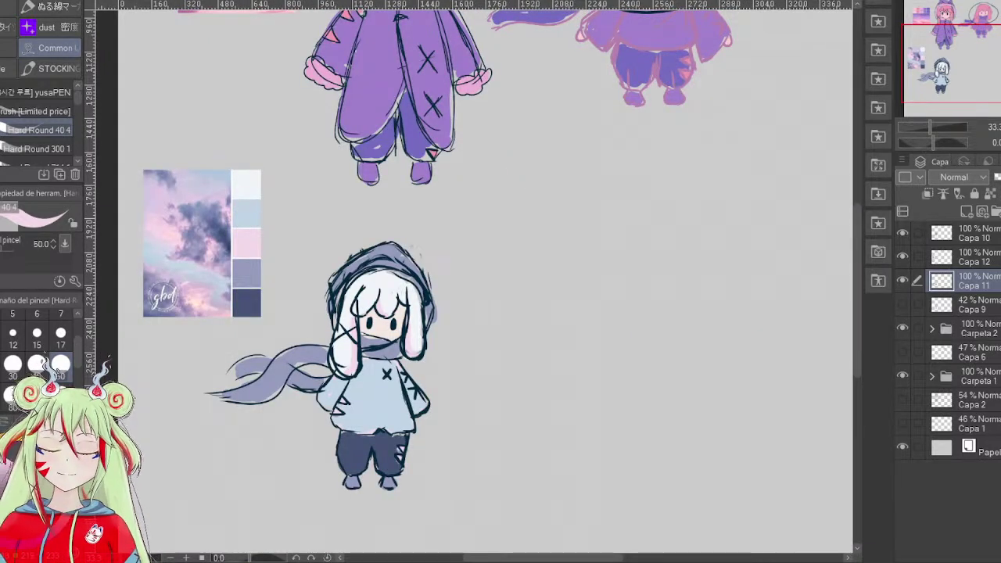
# - On a new layer above Capa 11, paint the hood and scarf pale pink and the face peach, and hide Capa 11
pyautogui.hotkey('ctrl', 'shift', 'n')
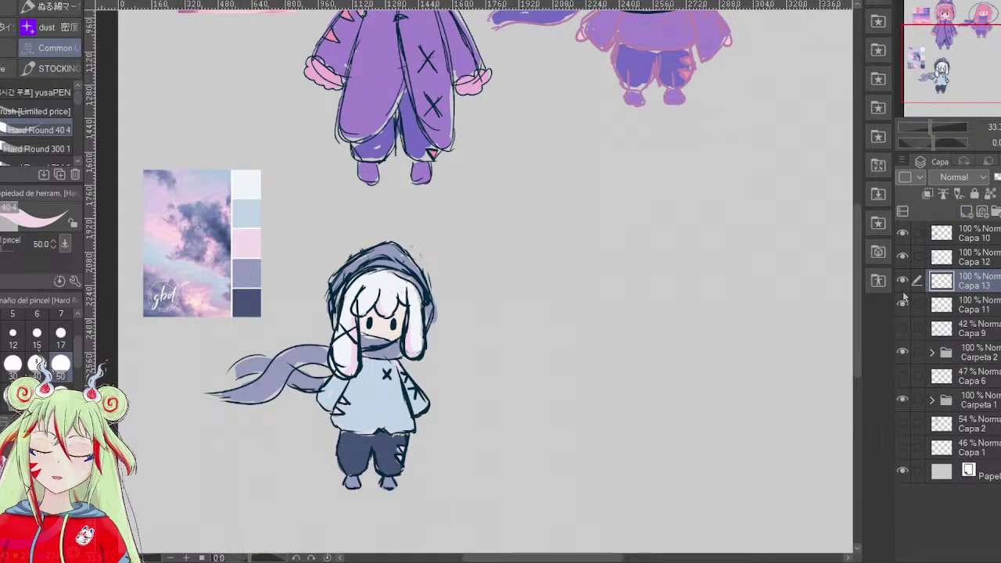
pyautogui.click(904, 303)
pyautogui.moveTo(354, 264)
pyautogui.mouseDown()
pyautogui.moveTo(373, 255)
pyautogui.moveTo(401, 253)
pyautogui.moveTo(386, 351)
pyautogui.moveTo(373, 343)
pyautogui.moveTo(393, 353)
pyautogui.moveTo(401, 336)
pyautogui.moveTo(397, 346)
pyautogui.moveTo(299, 356)
pyautogui.moveTo(313, 356)
pyautogui.moveTo(235, 394)
pyautogui.moveTo(303, 350)
pyautogui.moveTo(288, 352)
pyautogui.moveTo(310, 353)
pyautogui.moveTo(282, 373)
pyautogui.moveTo(315, 382)
pyautogui.moveTo(250, 363)
pyautogui.moveTo(238, 370)
pyautogui.moveTo(270, 362)
pyautogui.moveTo(245, 368)
pyautogui.moveTo(280, 380)
pyautogui.moveTo(246, 395)
pyautogui.mouseUp()
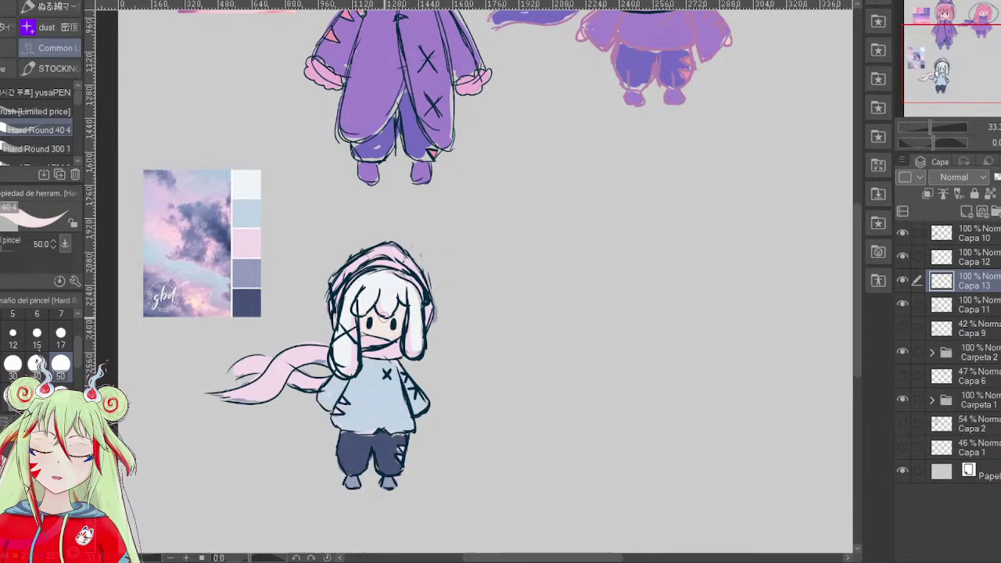
pyautogui.click(903, 305)
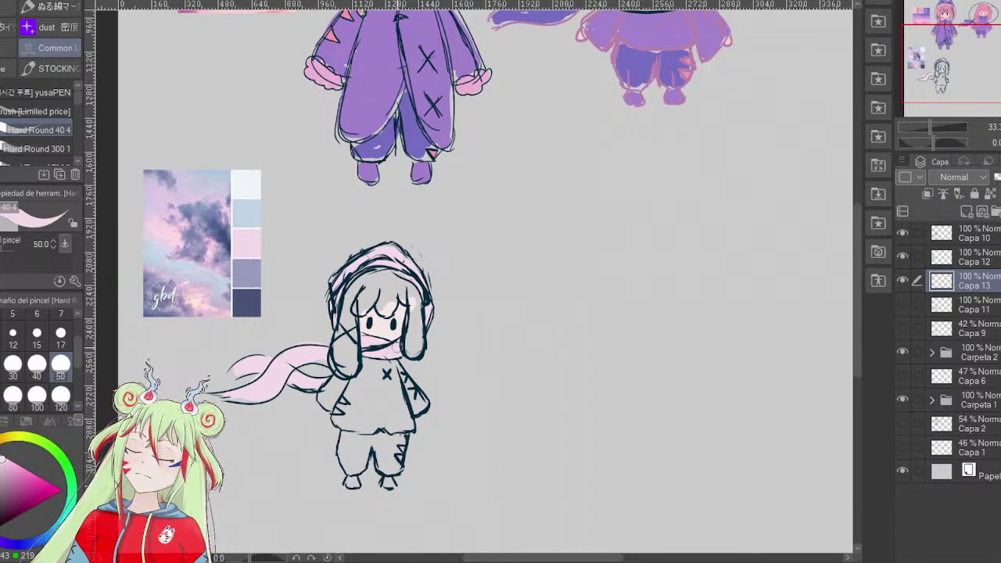
# - Paint the trousers on Capa 13 with the palette's dark navy
pyautogui.keyDown('alt'); pyautogui.click(248, 301); pyautogui.keyUp('alt')
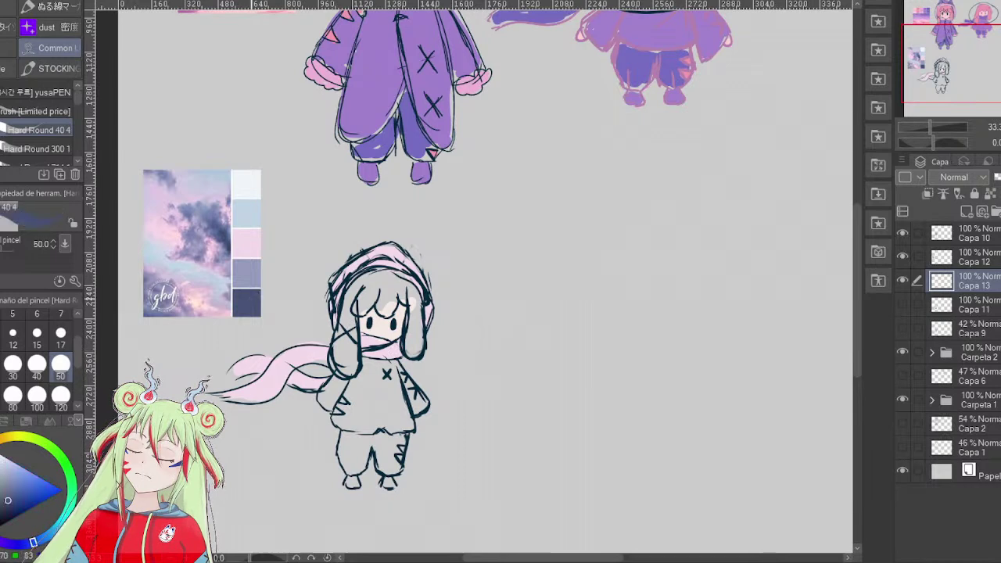
pyautogui.moveTo(345, 443)
pyautogui.mouseDown()
pyautogui.moveTo(347, 461)
pyautogui.moveTo(344, 435)
pyautogui.moveTo(380, 435)
pyautogui.moveTo(391, 446)
pyautogui.moveTo(401, 438)
pyautogui.moveTo(399, 464)
pyautogui.moveTo(393, 449)
pyautogui.moveTo(385, 467)
pyautogui.moveTo(392, 473)
pyautogui.moveTo(368, 443)
pyautogui.moveTo(344, 462)
pyautogui.moveTo(353, 469)
pyautogui.moveTo(361, 443)
pyautogui.moveTo(388, 453)
pyautogui.mouseUp()
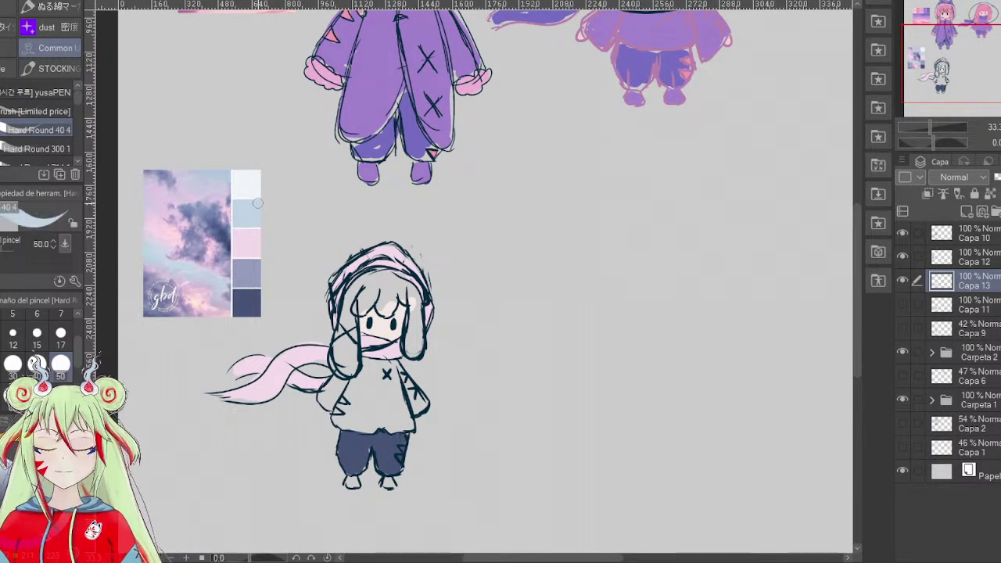
# - Paint the sweater and shoes on Capa 13 with the palette's muted lavender-blue
pyautogui.moveTo(378, 382)
pyautogui.mouseDown()
pyautogui.moveTo(350, 399)
pyautogui.moveTo(328, 389)
pyautogui.mouseUp()
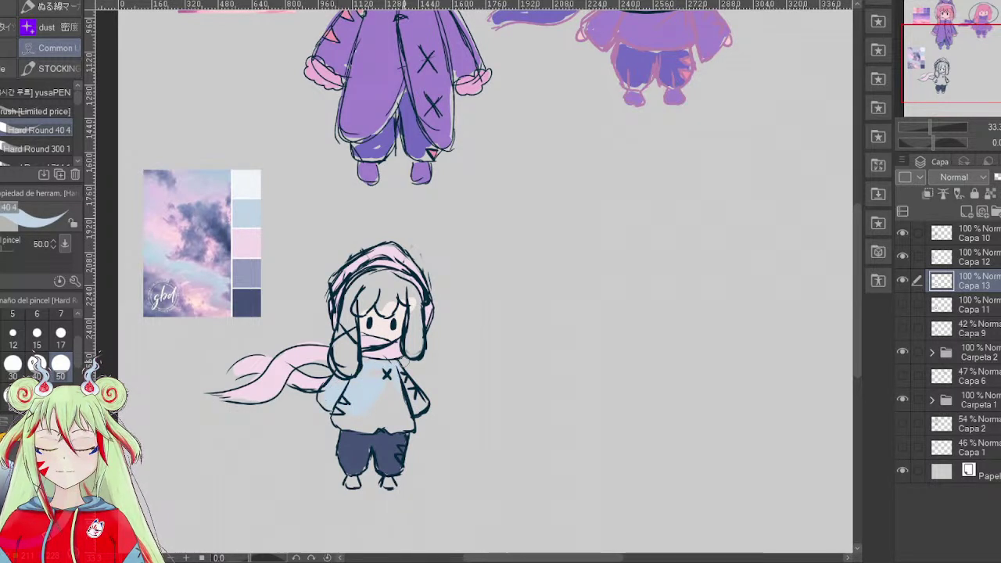
pyautogui.keyDown('alt'); pyautogui.click(236, 278); pyautogui.keyUp('alt')
pyautogui.moveTo(375, 376)
pyautogui.mouseDown()
pyautogui.moveTo(369, 403)
pyautogui.moveTo(367, 391)
pyautogui.moveTo(354, 392)
pyautogui.moveTo(336, 412)
pyautogui.moveTo(327, 396)
pyautogui.moveTo(377, 369)
pyautogui.moveTo(403, 398)
pyautogui.moveTo(383, 414)
pyautogui.moveTo(414, 407)
pyautogui.moveTo(397, 418)
pyautogui.moveTo(378, 404)
pyautogui.moveTo(380, 421)
pyautogui.moveTo(350, 426)
pyautogui.moveTo(347, 417)
pyautogui.moveTo(424, 403)
pyautogui.mouseUp()
pyautogui.moveTo(387, 484); pyautogui.dragTo(357, 485)
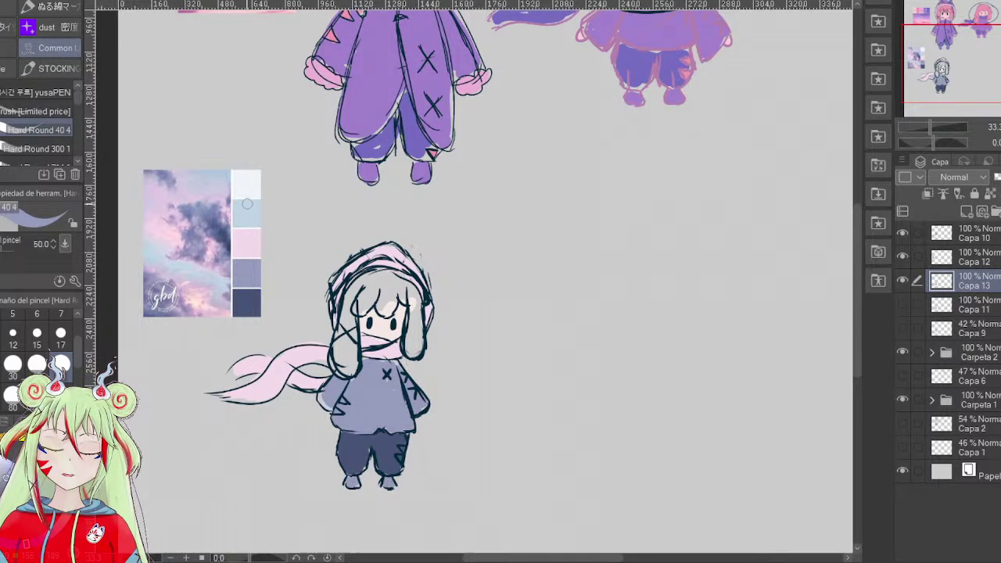
# - Paint the hair near-white with pale blue shading, and add pale blue accents to the sleeve and trouser triangles
pyautogui.keyDown('alt'); pyautogui.click(255, 186); pyautogui.keyUp('alt')
pyautogui.moveTo(344, 307)
pyautogui.mouseDown()
pyautogui.moveTo(344, 372)
pyautogui.moveTo(374, 288)
pyautogui.moveTo(414, 299)
pyautogui.moveTo(422, 335)
pyautogui.moveTo(413, 344)
pyautogui.moveTo(412, 326)
pyautogui.mouseUp()
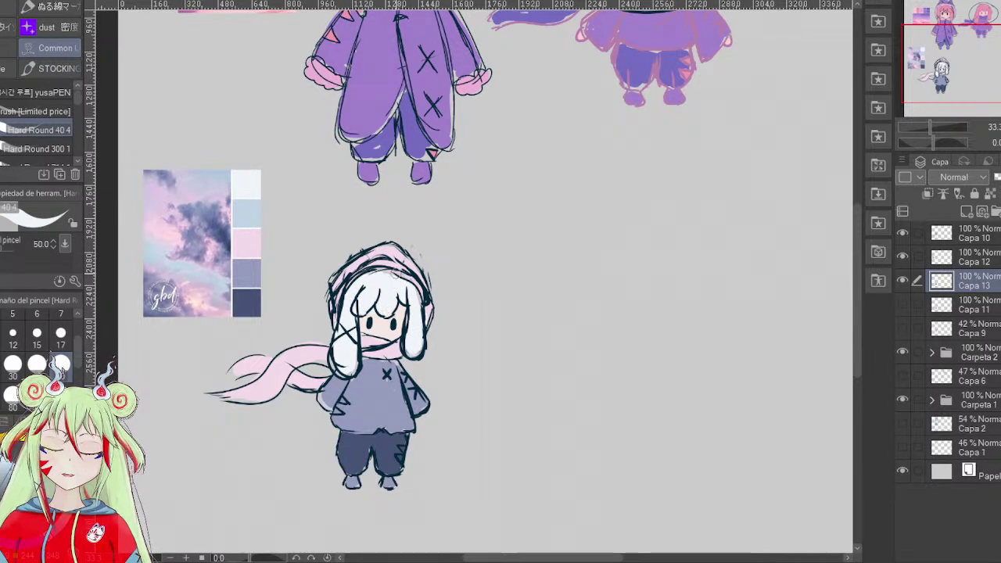
pyautogui.keyDown('alt'); pyautogui.click(246, 209); pyautogui.keyUp('alt')
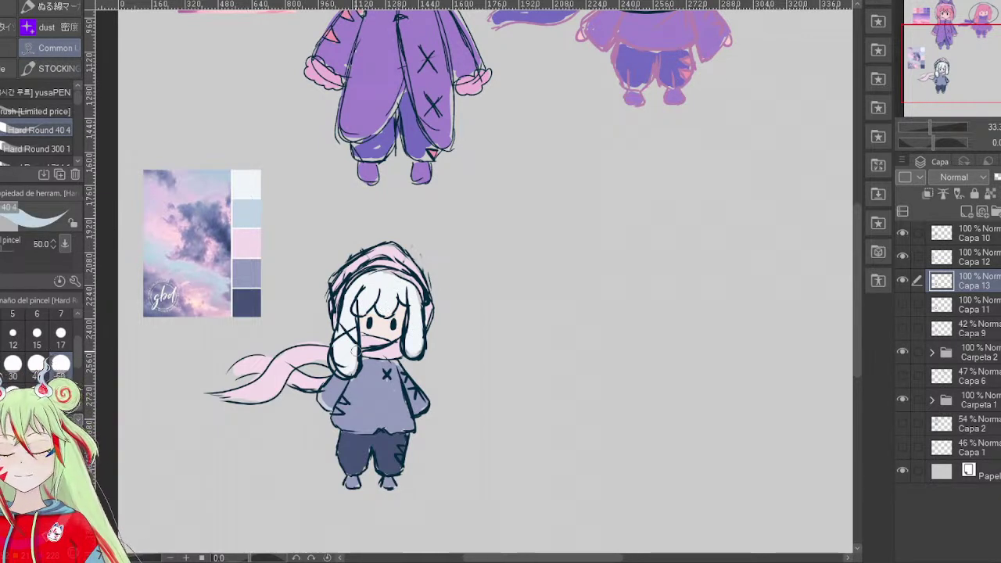
pyautogui.moveTo(350, 316); pyautogui.dragTo(352, 362)
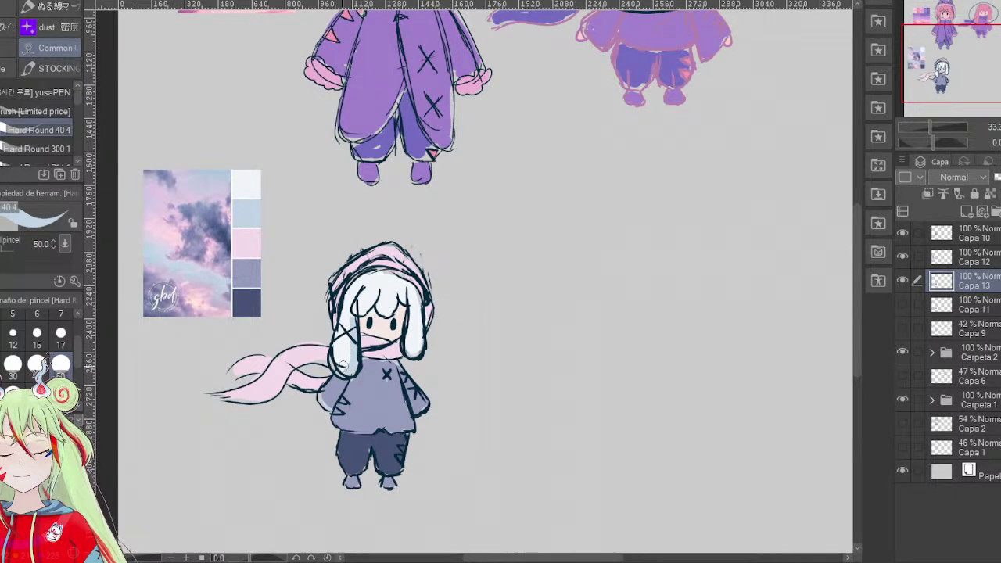
pyautogui.moveTo(374, 296)
pyautogui.mouseDown()
pyautogui.moveTo(365, 311)
pyautogui.moveTo(371, 304)
pyautogui.moveTo(420, 338)
pyautogui.moveTo(413, 355)
pyautogui.mouseUp()
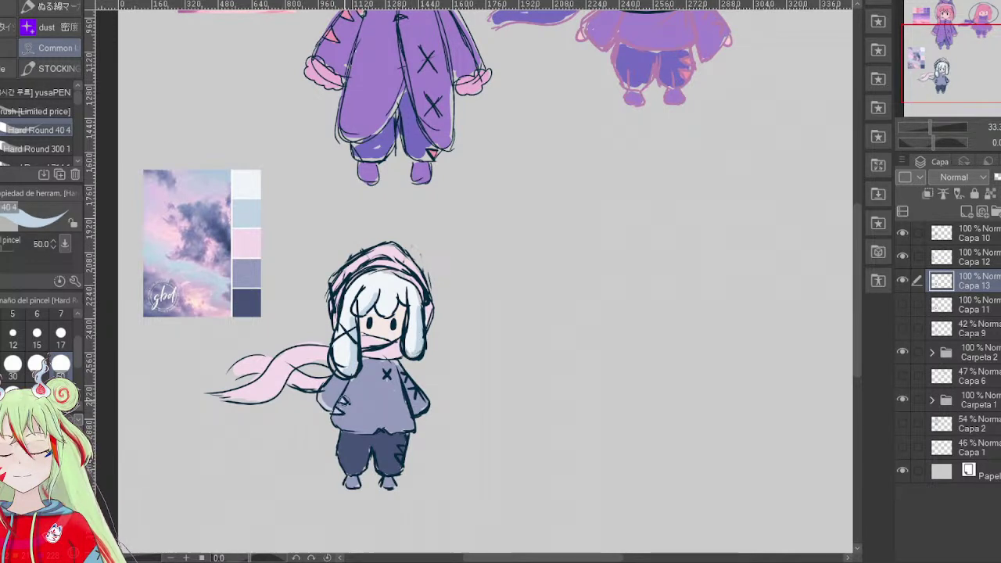
pyautogui.moveTo(404, 449); pyautogui.dragTo(402, 460)
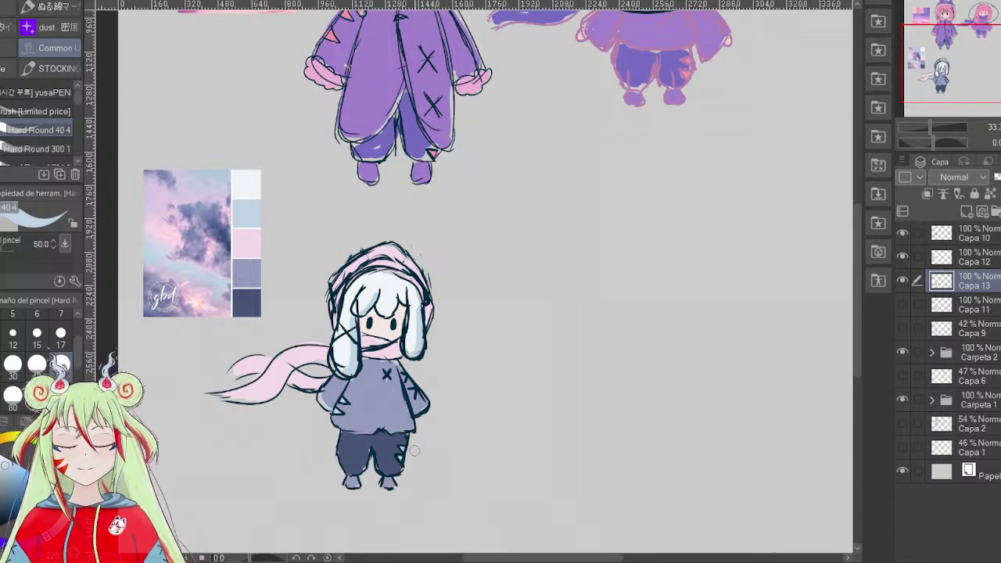
pyautogui.keyDown('alt'); pyautogui.click(305, 358); pyautogui.keyUp('alt')
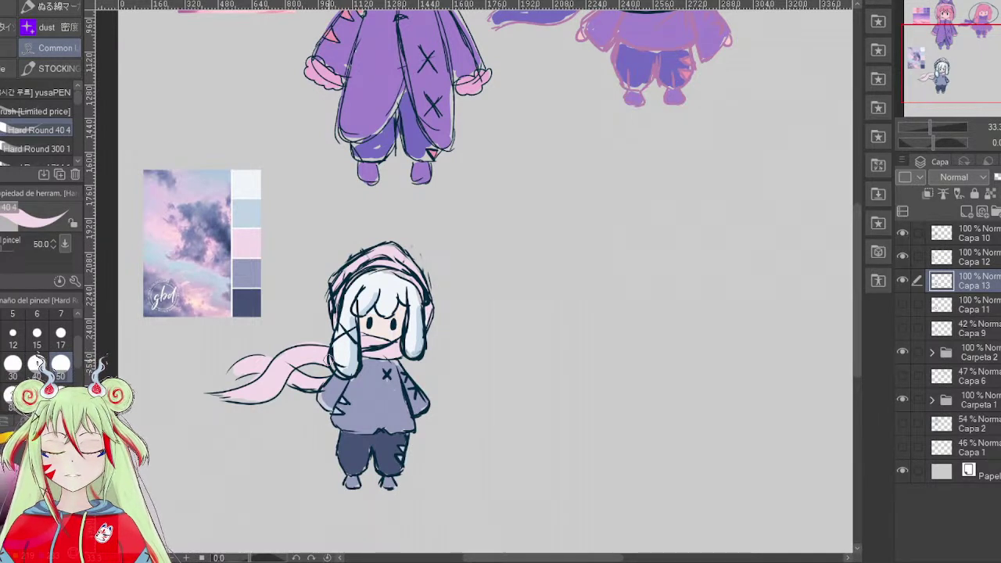
# - Hide Capa 13 and, on a new layer above it, paint the sweater near-white and the trousers dark navy
pyautogui.click(904, 280)
pyautogui.click(968, 212)
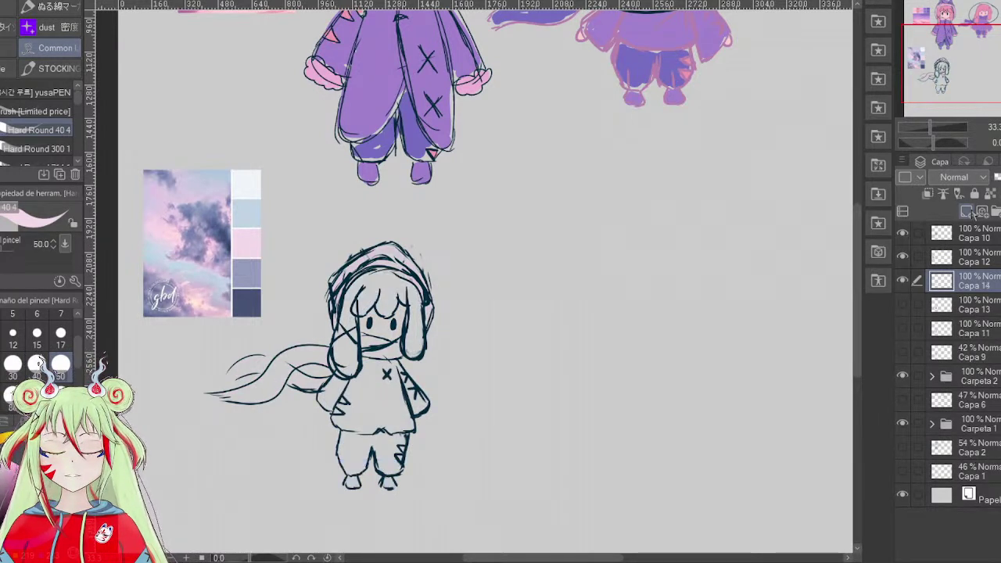
pyautogui.keyDown('alt'); pyautogui.click(255, 180); pyautogui.keyUp('alt')
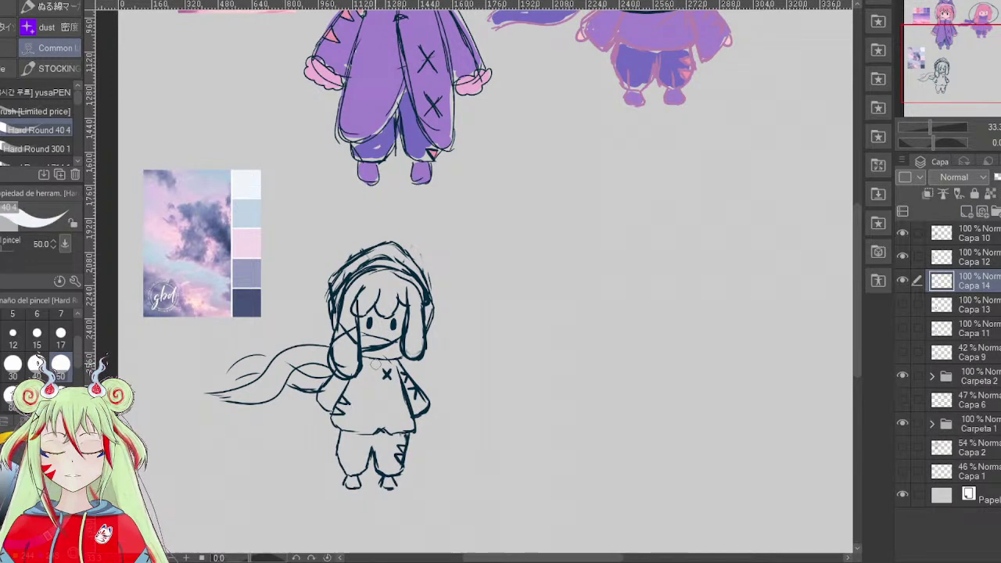
pyautogui.moveTo(365, 385)
pyautogui.mouseDown()
pyautogui.moveTo(337, 385)
pyautogui.moveTo(331, 397)
pyautogui.moveTo(377, 364)
pyautogui.moveTo(394, 384)
pyautogui.moveTo(391, 396)
pyautogui.moveTo(349, 418)
pyautogui.moveTo(383, 422)
pyautogui.moveTo(384, 412)
pyautogui.moveTo(385, 426)
pyautogui.moveTo(406, 422)
pyautogui.moveTo(397, 398)
pyautogui.moveTo(408, 425)
pyautogui.moveTo(375, 393)
pyautogui.moveTo(364, 397)
pyautogui.moveTo(369, 362)
pyautogui.moveTo(349, 390)
pyautogui.mouseUp()
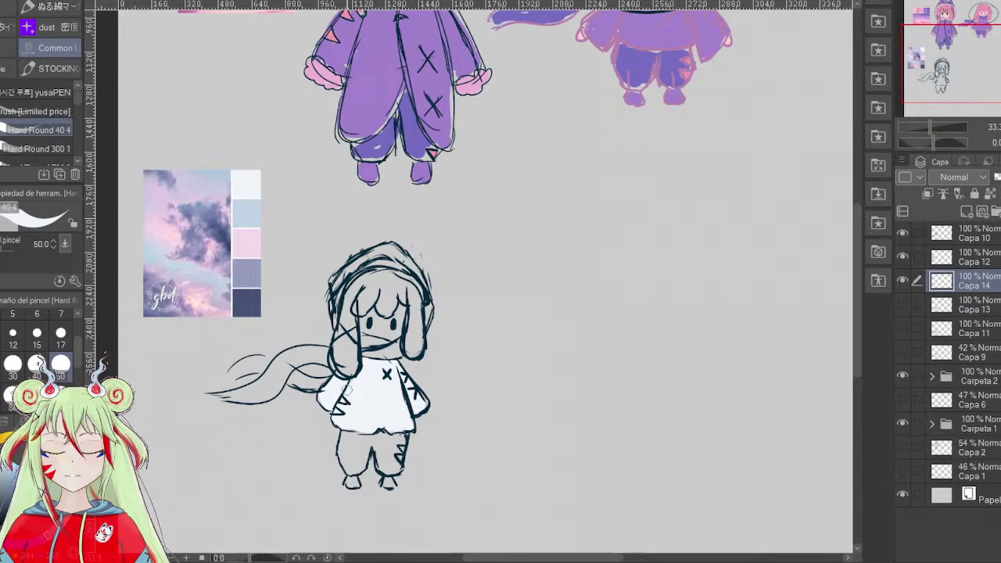
pyautogui.keyDown('alt'); pyautogui.click(250, 296); pyautogui.keyUp('alt')
pyautogui.moveTo(344, 442)
pyautogui.mouseDown()
pyautogui.moveTo(386, 439)
pyautogui.moveTo(391, 454)
pyautogui.moveTo(403, 442)
pyautogui.moveTo(398, 462)
pyautogui.moveTo(394, 438)
pyautogui.moveTo(384, 459)
pyautogui.moveTo(378, 453)
pyautogui.moveTo(397, 468)
pyautogui.moveTo(366, 455)
pyautogui.mouseUp()
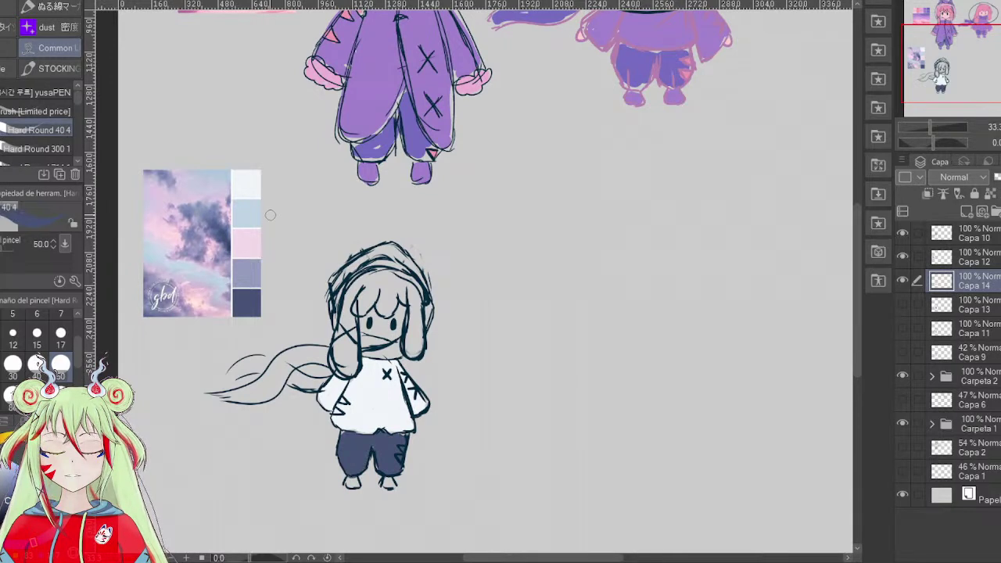
# - Try the palette's pale pink on the hair
pyautogui.keyDown('alt'); pyautogui.click(248, 235); pyautogui.keyUp('alt')
pyautogui.moveTo(355, 305)
pyautogui.mouseDown()
pyautogui.moveTo(348, 366)
pyautogui.moveTo(355, 309)
pyautogui.mouseUp()
pyautogui.moveTo(350, 366)
pyautogui.mouseDown()
pyautogui.moveTo(362, 289)
pyautogui.moveTo(387, 273)
pyautogui.moveTo(381, 303)
pyautogui.moveTo(407, 291)
pyautogui.moveTo(415, 300)
pyautogui.moveTo(421, 328)
pyautogui.mouseUp()
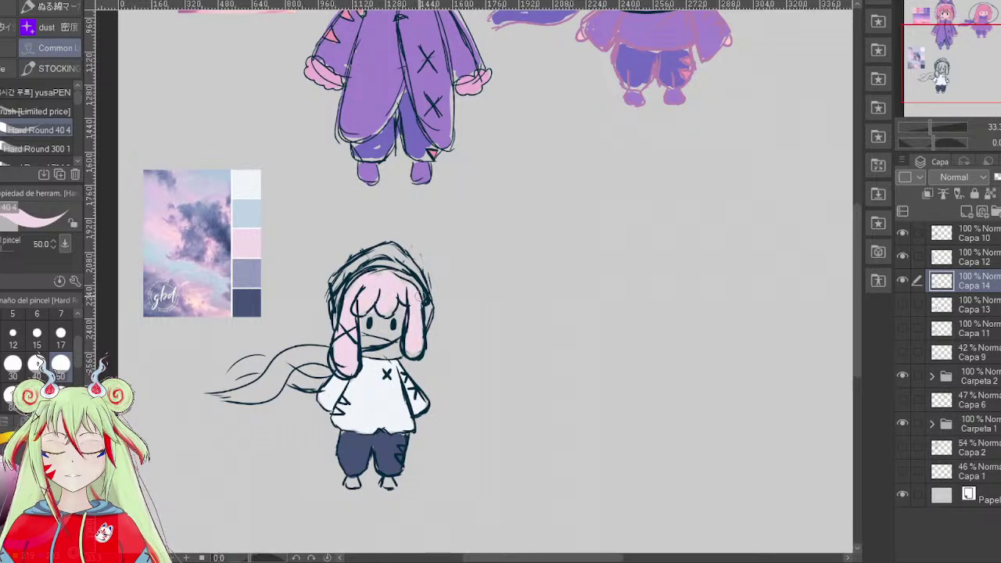
# - Paint the fringe and side locks of the hair with the dark navy of the trousers
pyautogui.keyDown('alt'); pyautogui.click(386, 445); pyautogui.keyUp('alt')
pyautogui.moveTo(353, 290)
pyautogui.mouseDown()
pyautogui.moveTo(338, 345)
pyautogui.moveTo(339, 355)
pyautogui.moveTo(355, 346)
pyautogui.moveTo(349, 369)
pyautogui.moveTo(341, 351)
pyautogui.moveTo(347, 368)
pyautogui.moveTo(367, 281)
pyautogui.moveTo(362, 305)
pyautogui.moveTo(393, 295)
pyautogui.moveTo(389, 308)
pyautogui.moveTo(401, 286)
pyautogui.moveTo(415, 342)
pyautogui.moveTo(414, 300)
pyautogui.moveTo(414, 350)
pyautogui.moveTo(411, 291)
pyautogui.moveTo(372, 279)
pyautogui.moveTo(358, 280)
pyautogui.moveTo(361, 312)
pyautogui.mouseUp()
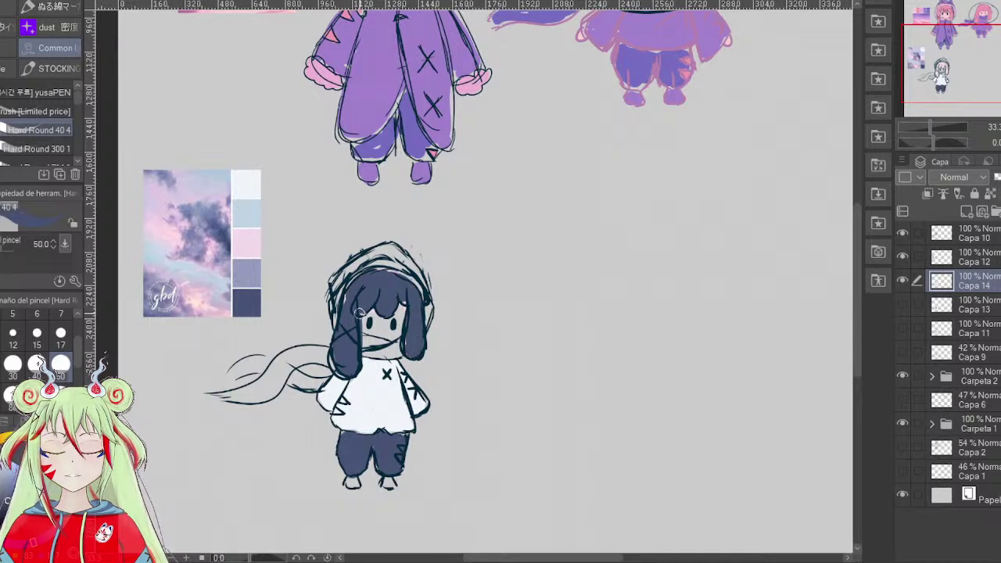
pyautogui.moveTo(394, 283)
pyautogui.mouseDown()
pyautogui.moveTo(345, 325)
pyautogui.moveTo(339, 362)
pyautogui.moveTo(334, 354)
pyautogui.mouseUp()
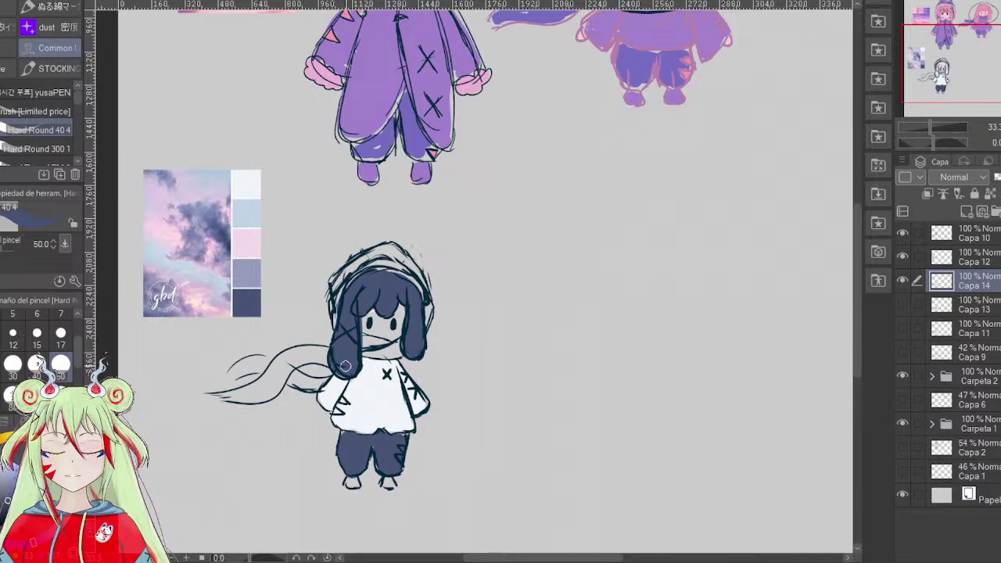
# - Add pale pink streaks to the fringe and side locks, and paint the hood and scarf pale blue
pyautogui.keyDown('alt'); pyautogui.click(253, 265); pyautogui.keyUp('alt')
pyautogui.keyDown('alt'); pyautogui.click(252, 240); pyautogui.keyUp('alt')
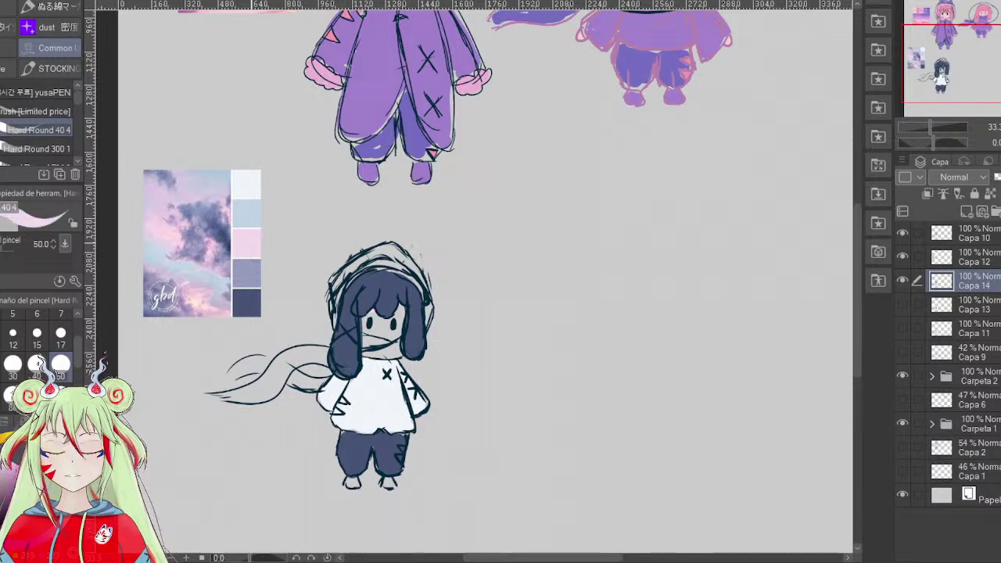
pyautogui.moveTo(319, 355); pyautogui.dragTo(277, 380)
pyautogui.moveTo(351, 321)
pyautogui.mouseDown()
pyautogui.moveTo(352, 345)
pyautogui.moveTo(353, 323)
pyautogui.moveTo(351, 374)
pyautogui.mouseUp()
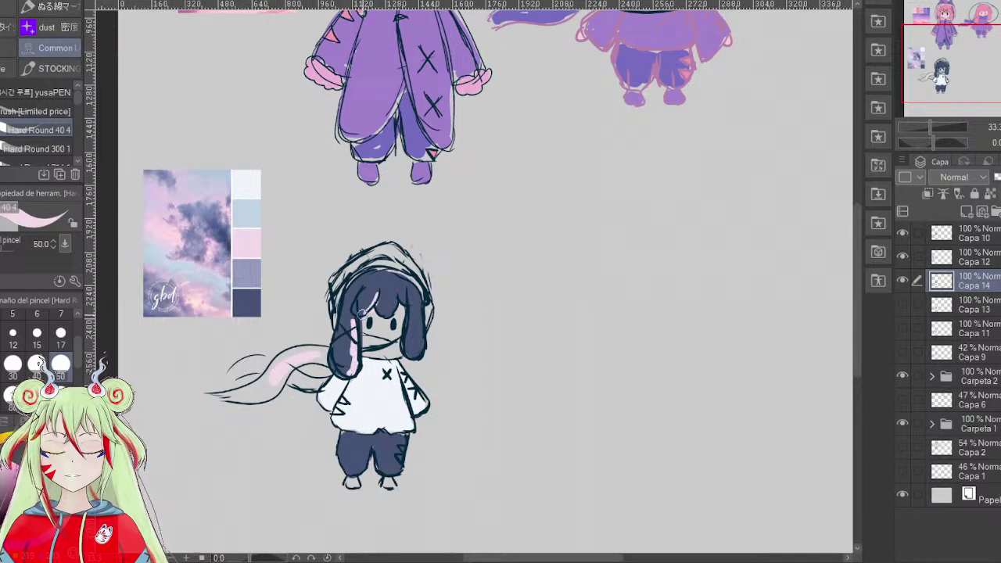
pyautogui.moveTo(420, 304)
pyautogui.mouseDown()
pyautogui.moveTo(414, 363)
pyautogui.moveTo(413, 321)
pyautogui.mouseUp()
pyautogui.keyDown('alt'); pyautogui.click(247, 210); pyautogui.keyUp('alt')
pyautogui.moveTo(311, 356)
pyautogui.mouseDown()
pyautogui.moveTo(266, 391)
pyautogui.moveTo(321, 357)
pyautogui.moveTo(241, 386)
pyautogui.mouseUp()
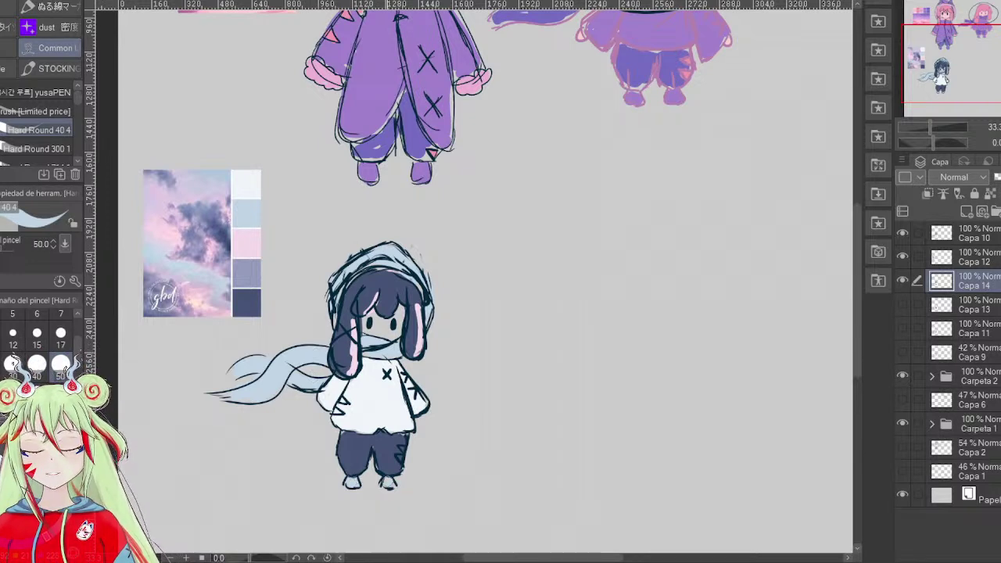
# - Paint the shoes and the sleeve and trouser triangles muted lavender-blue, and the face near-white
pyautogui.keyDown('alt'); pyautogui.click(251, 264); pyautogui.keyUp('alt')
pyautogui.moveTo(349, 480)
pyautogui.mouseDown()
pyautogui.moveTo(388, 484)
pyautogui.moveTo(405, 447)
pyautogui.mouseUp()
pyautogui.moveTo(333, 411); pyautogui.dragTo(348, 400)
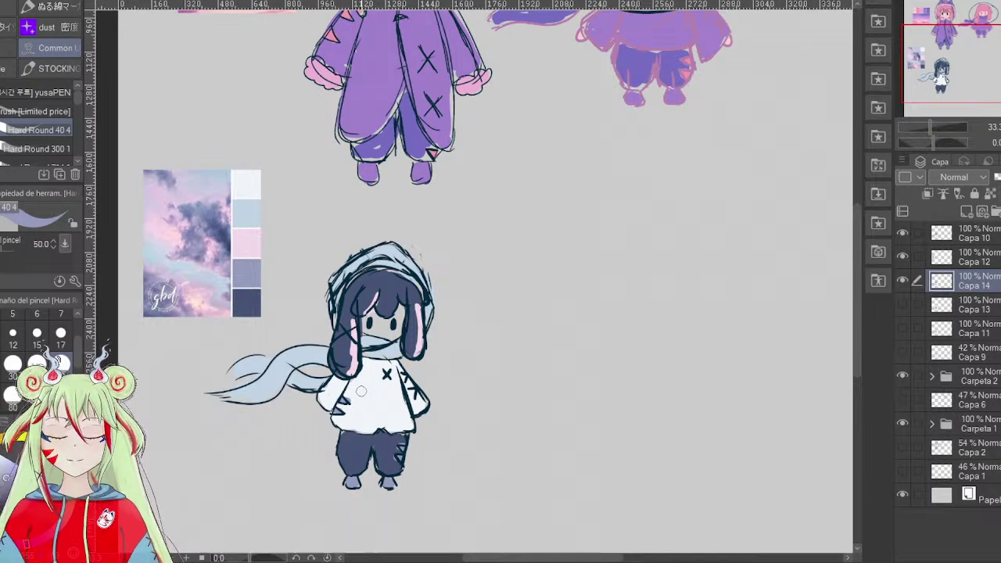
pyautogui.keyDown('alt'); pyautogui.click(362, 391); pyautogui.keyUp('alt')
pyautogui.moveTo(377, 327)
pyautogui.mouseDown()
pyautogui.moveTo(399, 314)
pyautogui.moveTo(366, 321)
pyautogui.moveTo(386, 307)
pyautogui.mouseUp()
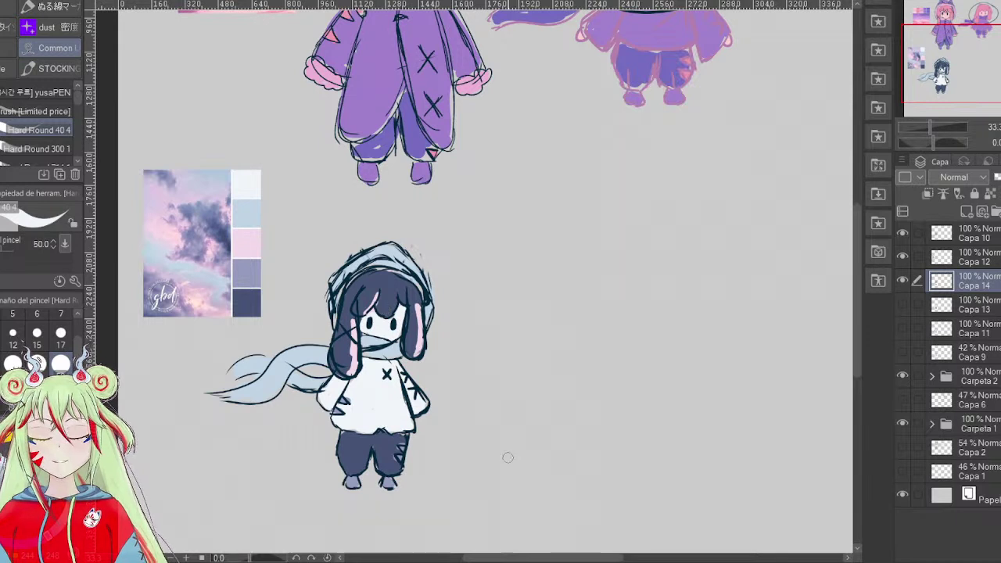
# - Repaint the sweater muted lavender-blue and fill the sleeve and trouser triangles with pale pink
pyautogui.keyDown('alt'); pyautogui.click(338, 405); pyautogui.keyUp('alt')
pyautogui.moveTo(351, 416)
pyautogui.mouseDown()
pyautogui.moveTo(378, 381)
pyautogui.moveTo(338, 414)
pyautogui.moveTo(329, 383)
pyautogui.moveTo(320, 395)
pyautogui.moveTo(367, 364)
pyautogui.moveTo(387, 371)
pyautogui.moveTo(395, 415)
pyautogui.moveTo(415, 390)
pyautogui.moveTo(415, 403)
pyautogui.moveTo(387, 426)
pyautogui.moveTo(356, 428)
pyautogui.moveTo(346, 421)
pyautogui.moveTo(400, 423)
pyautogui.moveTo(423, 397)
pyautogui.moveTo(391, 367)
pyautogui.moveTo(365, 362)
pyautogui.mouseUp()
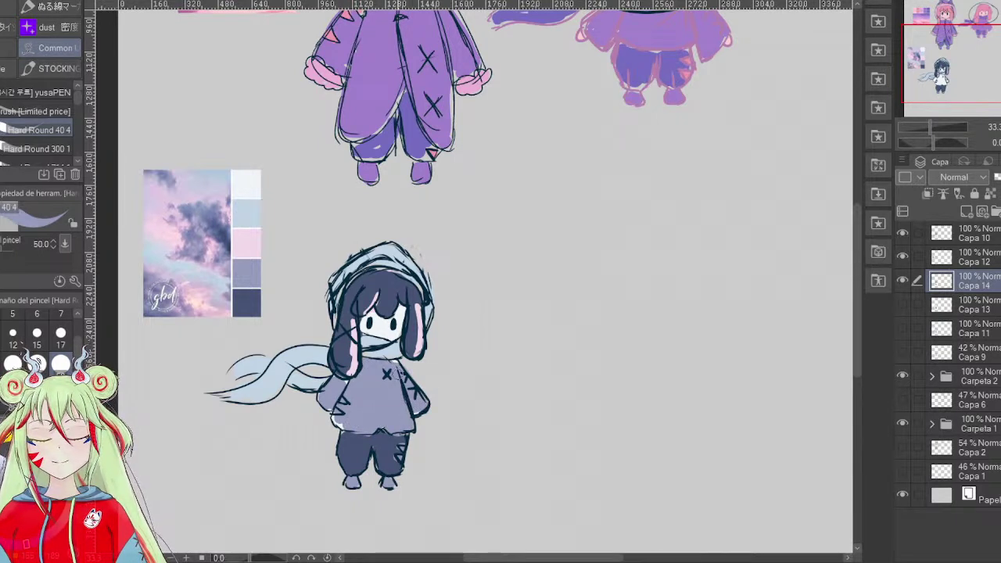
pyautogui.keyDown('alt'); pyautogui.click(423, 333); pyautogui.keyUp('alt')
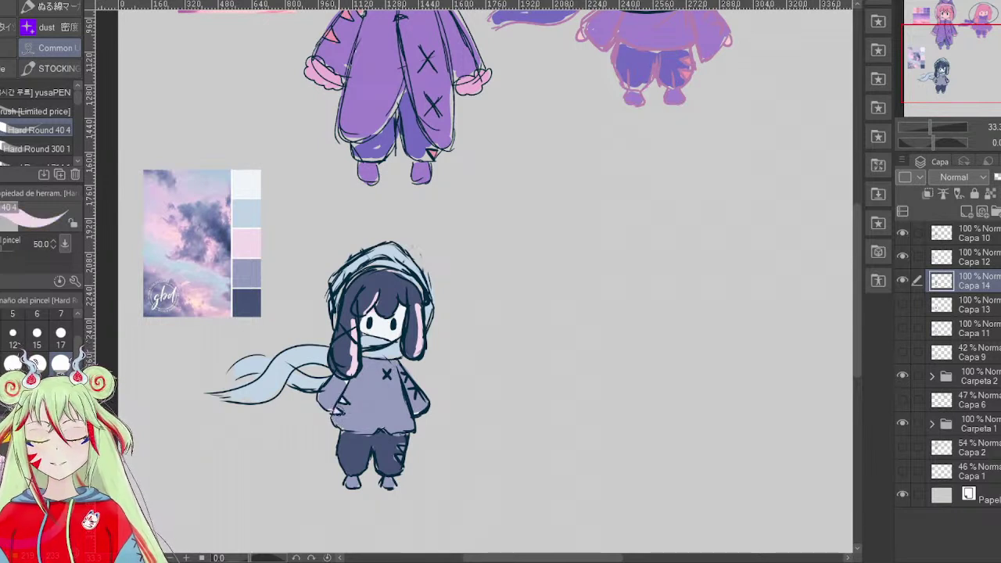
pyautogui.moveTo(402, 444); pyautogui.dragTo(395, 465)
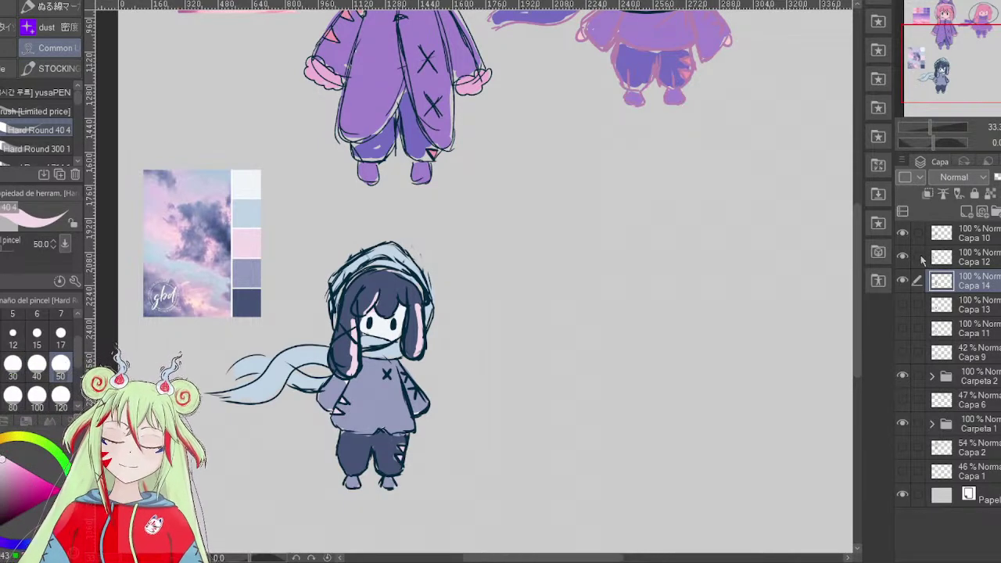
# - Duplicate the line art layer Capa 10 twice
pyautogui.click(984, 236)
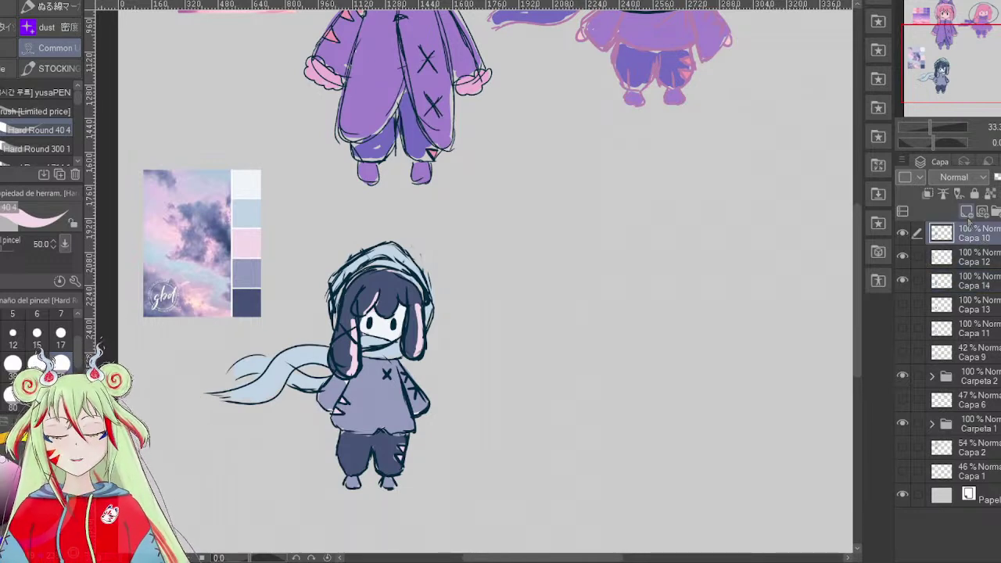
pyautogui.click(969, 220)
pyautogui.click(969, 221)
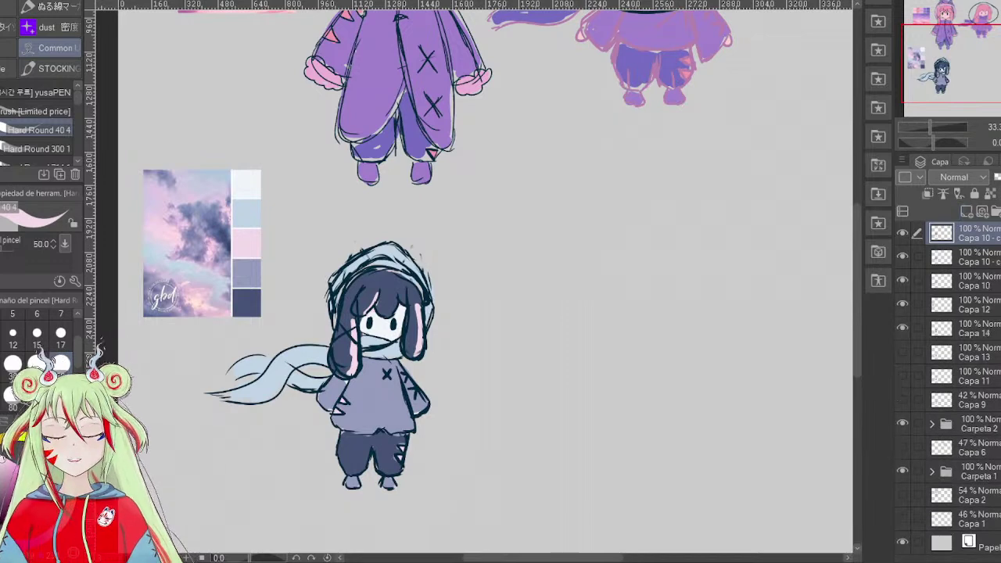
# - Show Capa 13 and move it together with the topmost Capa 10 copy to the right of the navy-haired figure
pyautogui.hotkey('ctrl', 't')
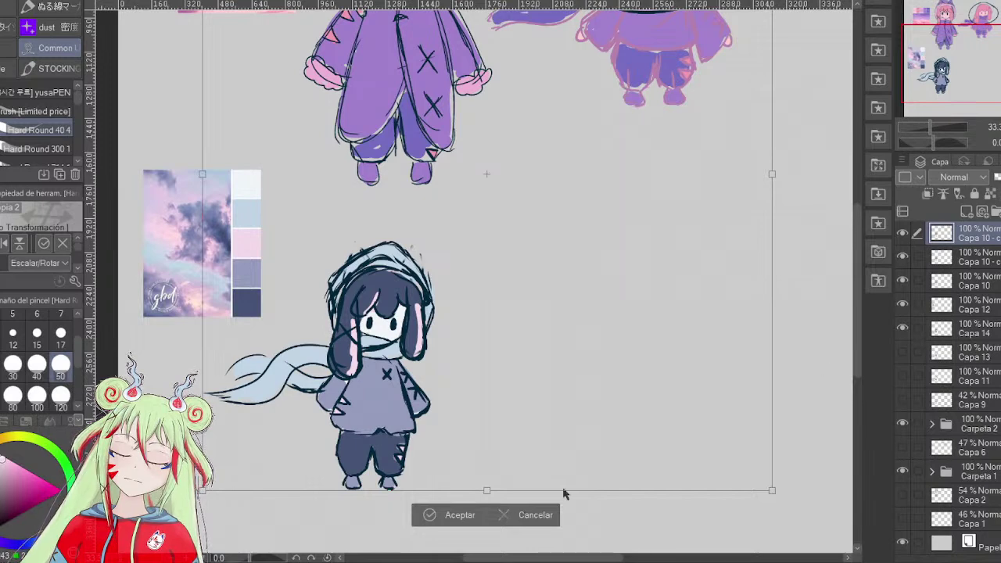
pyautogui.click(540, 518)
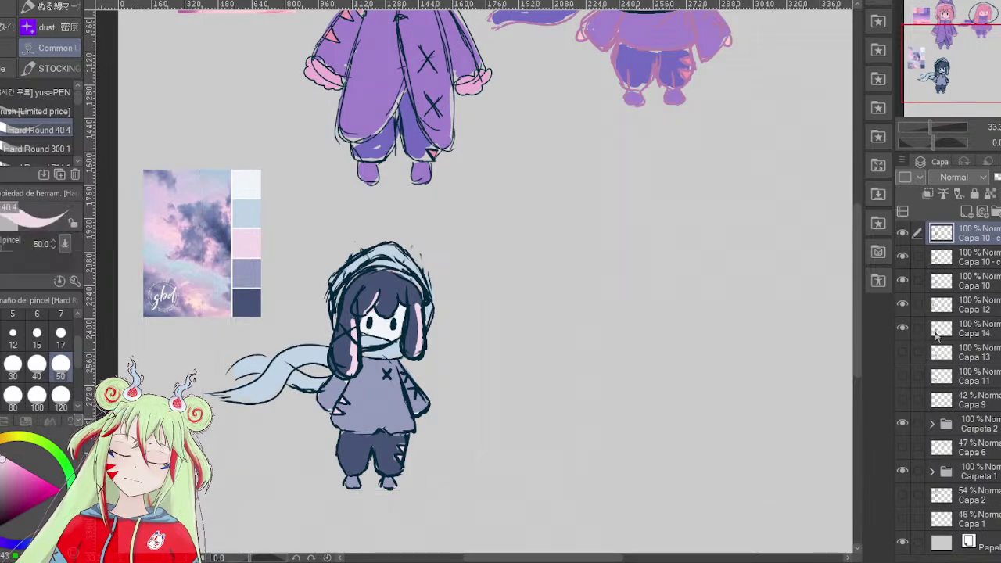
pyautogui.click(918, 353)
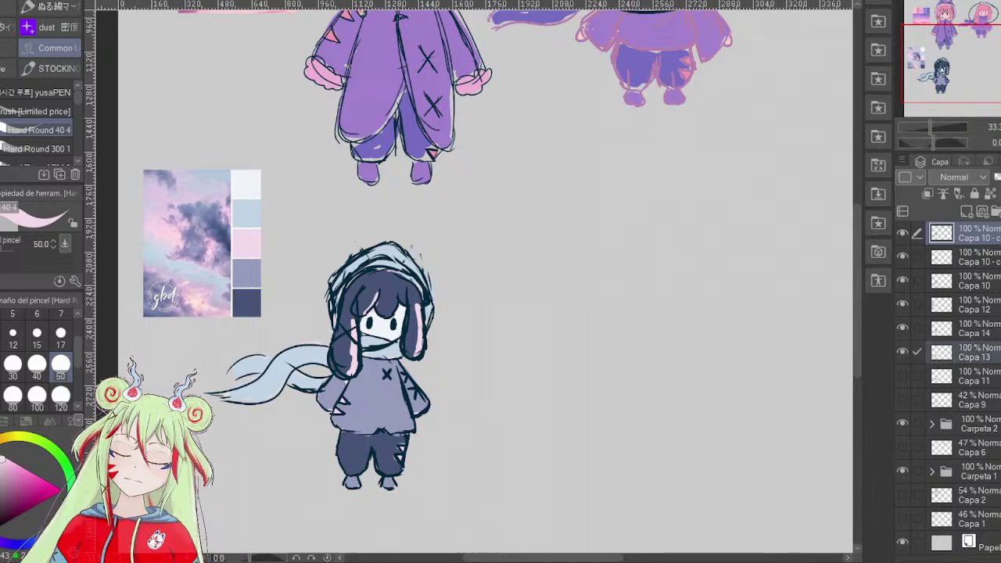
pyautogui.hotkey('ctrl', 't')
pyautogui.moveTo(389, 400); pyautogui.dragTo(614, 405)
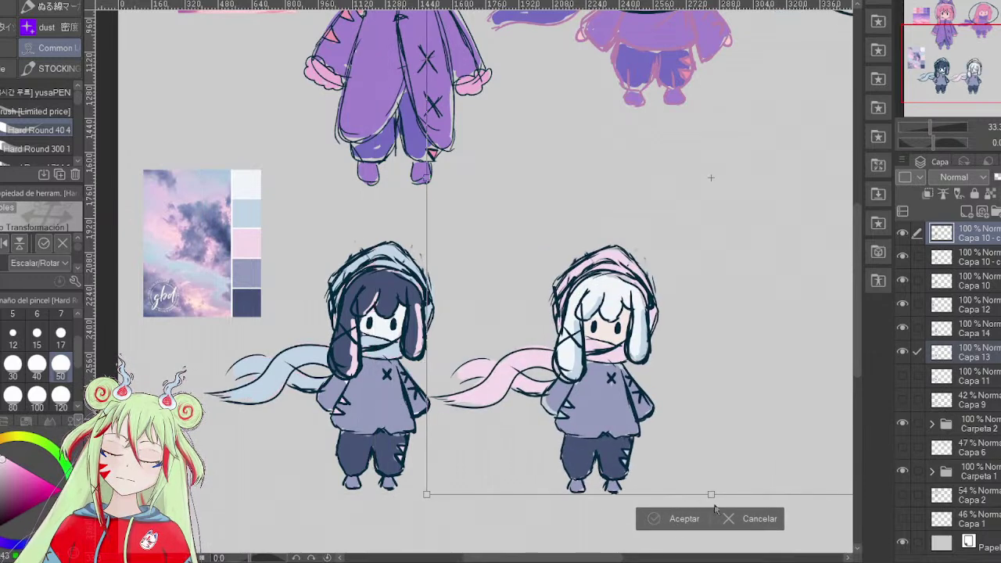
pyautogui.click(681, 516)
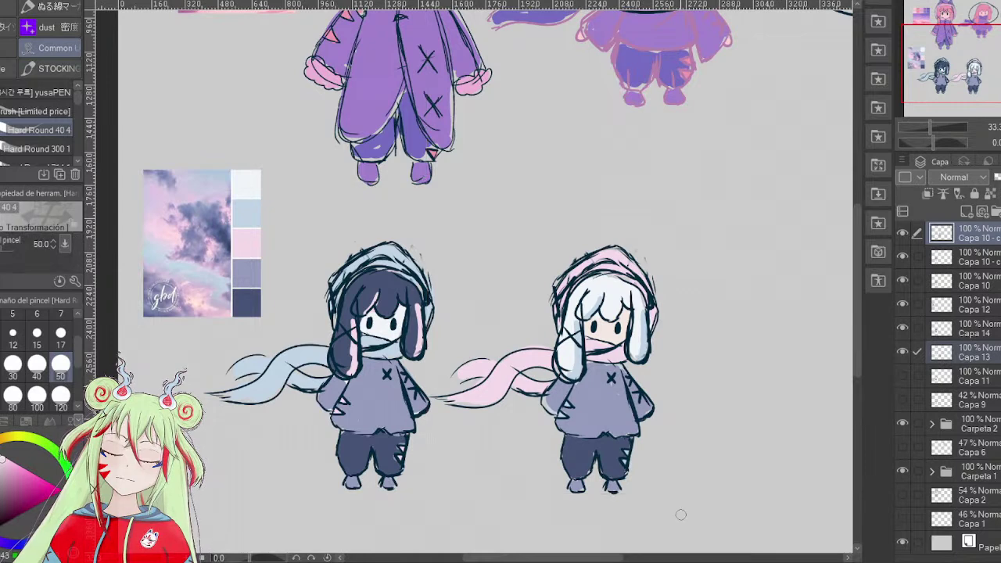
# - Show Capa 11 and move it together with the other Capa 10 copy to the right of the pink-hooded figure
pyautogui.moveTo(982, 77); pyautogui.dragTo(1000, 82)
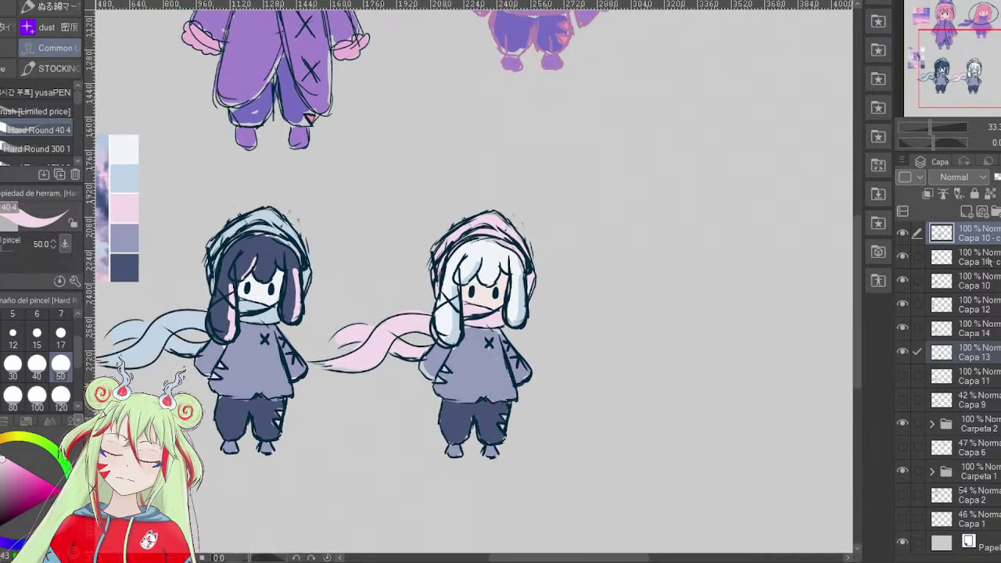
pyautogui.click(979, 258)
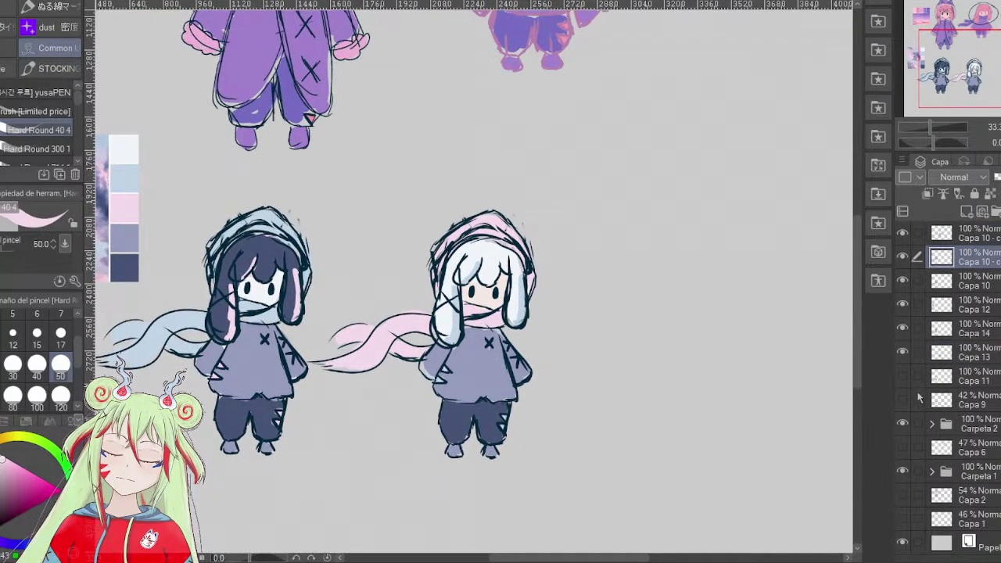
pyautogui.click(917, 376)
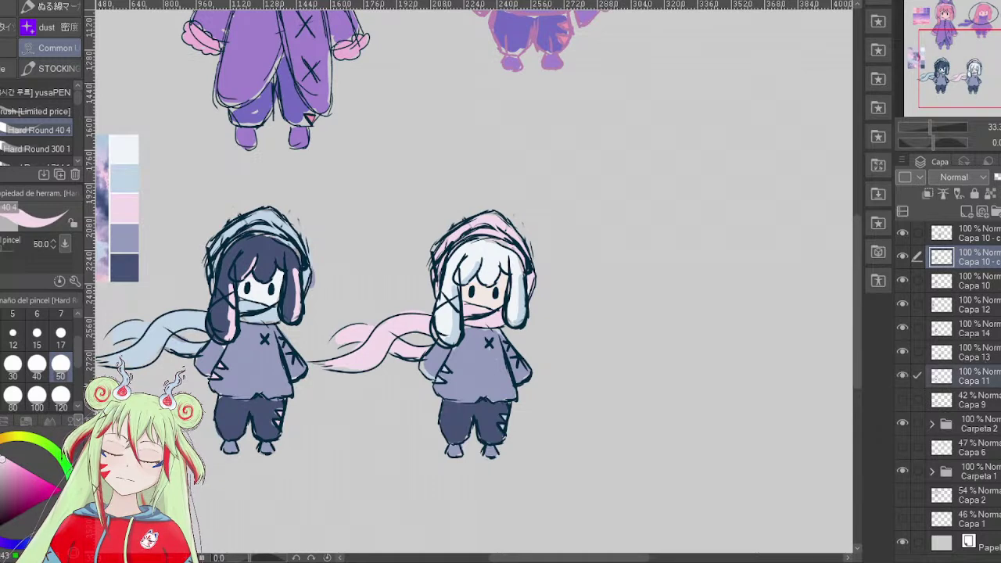
pyautogui.hotkey('ctrl', 't')
pyautogui.moveTo(302, 376); pyautogui.dragTo(746, 380)
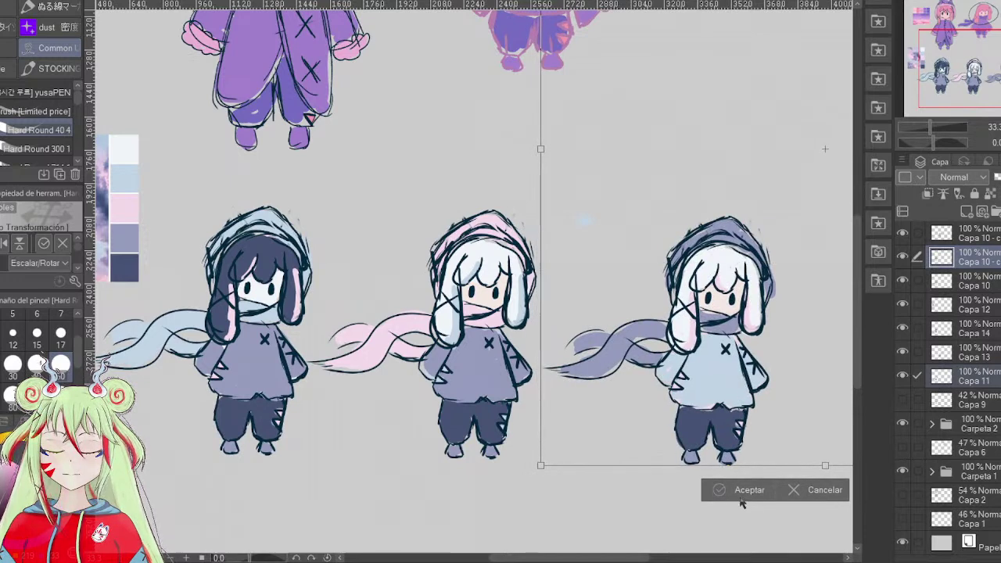
pyautogui.click(740, 494)
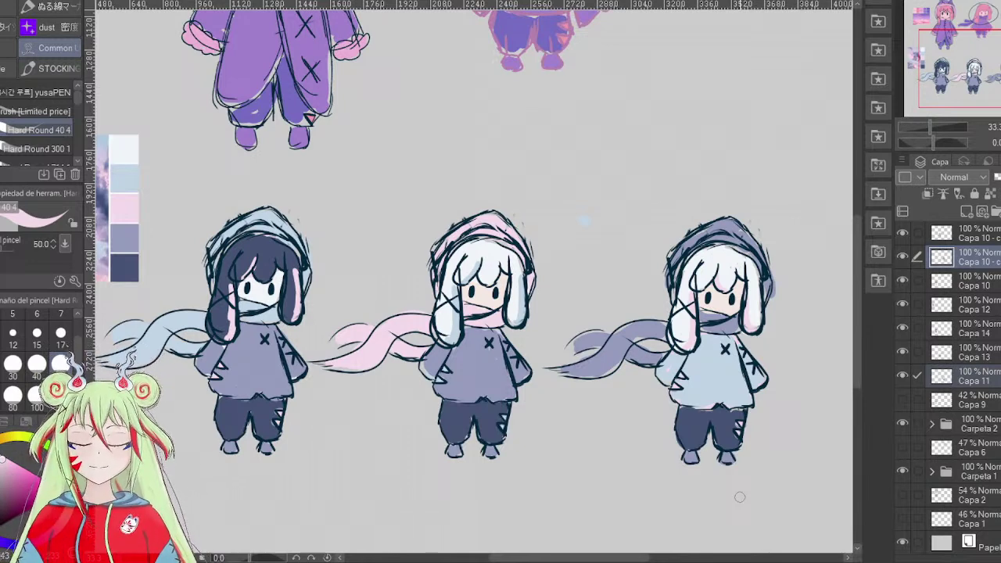
# - Duplicate the line art layer Capa 10 and move the copy above the row, between the pink-hooded and lavender-hooded figures
pyautogui.moveTo(739, 497); pyautogui.dragTo(850, 401)
pyautogui.click(974, 281)
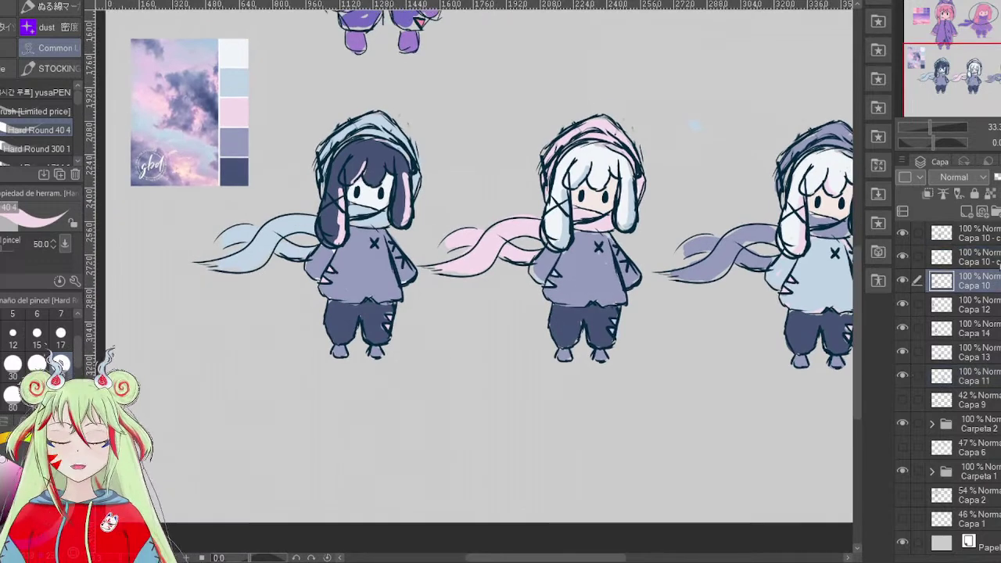
pyautogui.hotkey('ctrl', 'v')
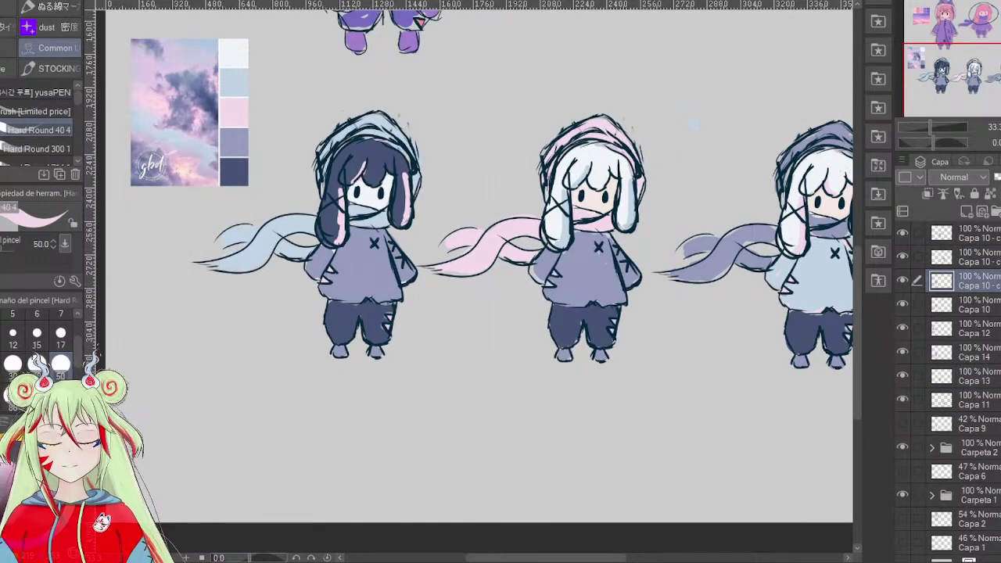
pyautogui.hotkey('ctrl', 't')
pyautogui.moveTo(494, 252)
pyautogui.mouseDown()
pyautogui.moveTo(512, 376)
pyautogui.moveTo(552, 457)
pyautogui.moveTo(584, 439)
pyautogui.moveTo(588, 405)
pyautogui.moveTo(625, 339)
pyautogui.moveTo(786, 118)
pyautogui.moveTo(793, 86)
pyautogui.moveTo(821, 72)
pyautogui.mouseUp()
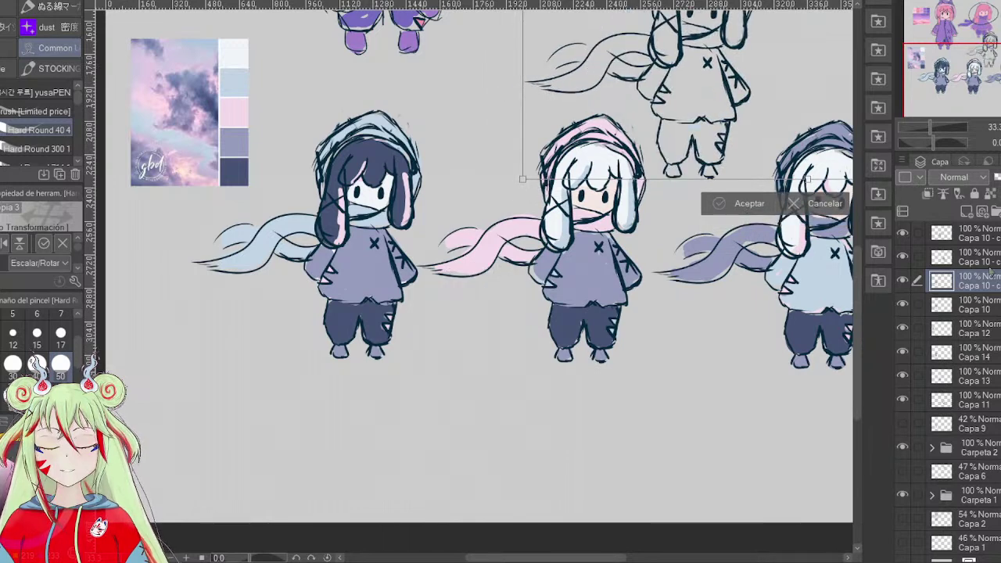
pyautogui.press('Return')
# - Add a new layer beneath the copied line art and hide the folders Carpeta 2 and Carpeta 1
pyautogui.hotkey('ctrl', 'shift', 'n')
pyautogui.moveTo(688, 125); pyautogui.dragTo(510, 291)
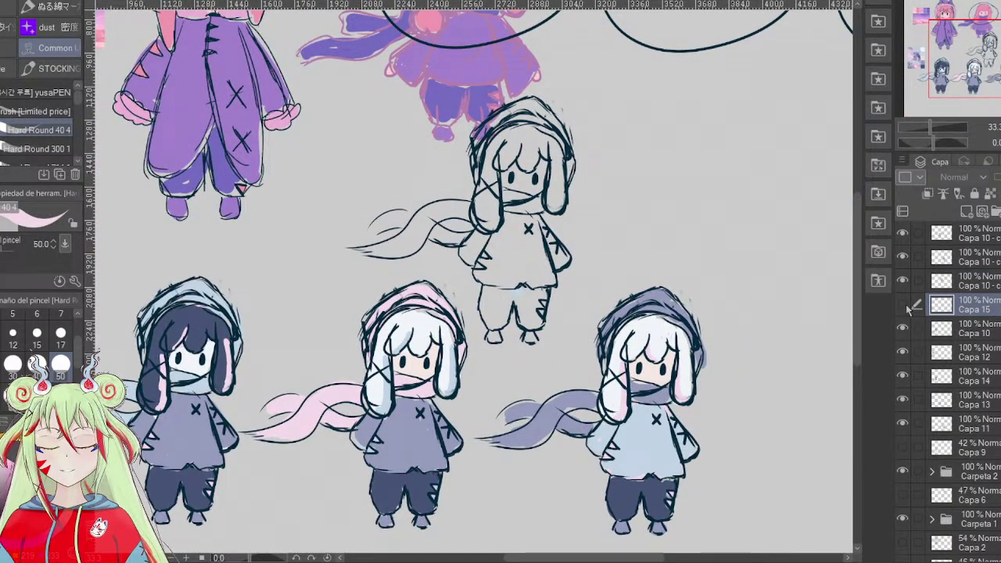
pyautogui.click(901, 470)
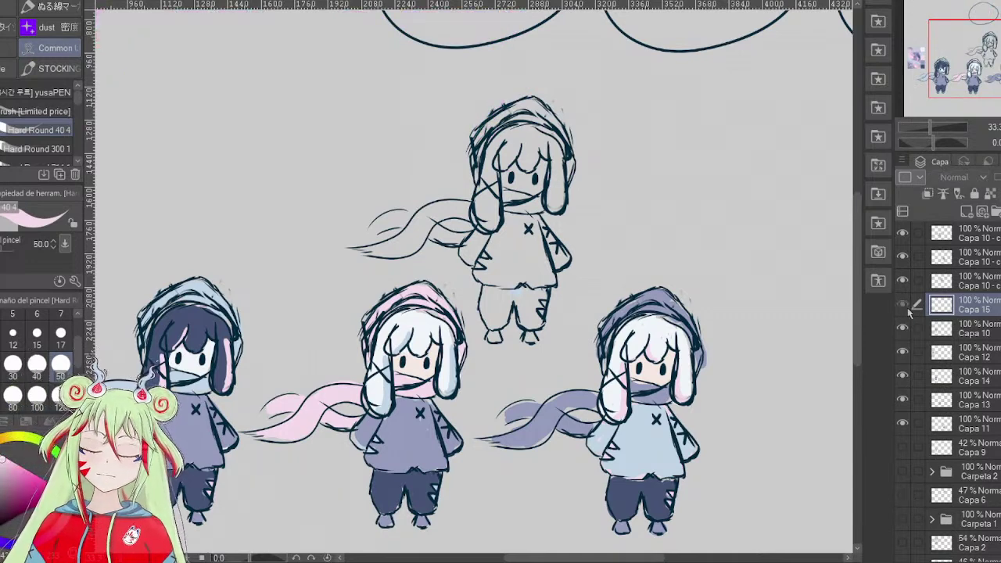
pyautogui.click(903, 280)
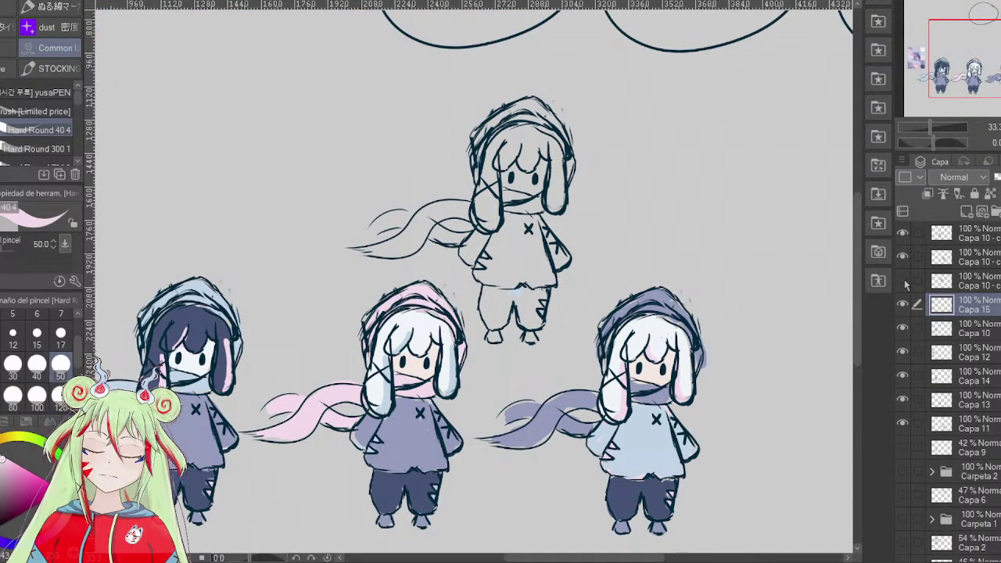
pyautogui.click(903, 281)
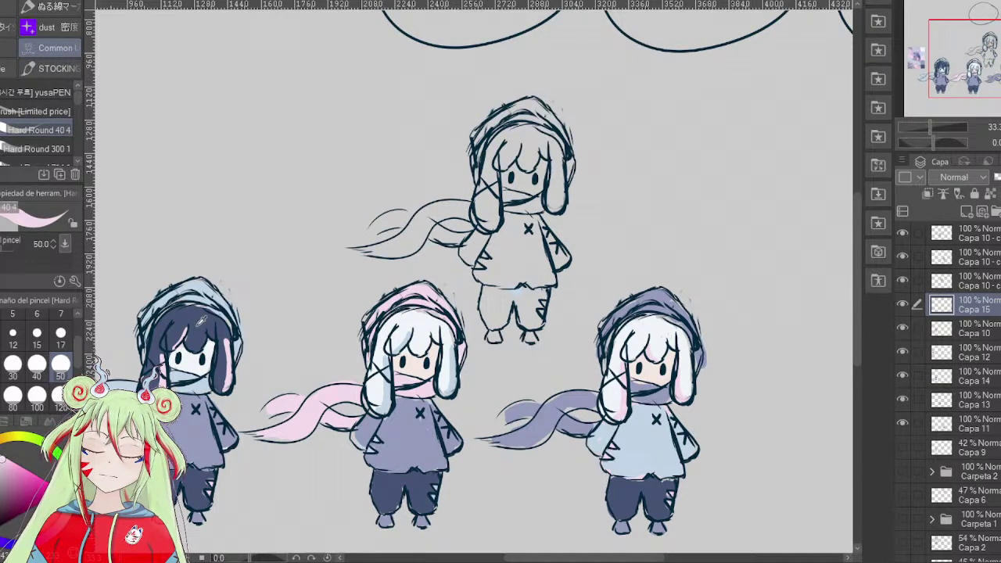
# - Paint the new figure's hair navy and its hood and scarf muted lavender, using colours sampled from the finished figures
pyautogui.keyDown('alt'); pyautogui.click(200, 321); pyautogui.keyUp('alt')
pyautogui.moveTo(491, 167)
pyautogui.mouseDown()
pyautogui.moveTo(483, 217)
pyautogui.moveTo(503, 146)
pyautogui.moveTo(502, 155)
pyautogui.moveTo(530, 128)
pyautogui.moveTo(533, 153)
pyautogui.moveTo(565, 153)
pyautogui.moveTo(554, 162)
pyautogui.moveTo(560, 200)
pyautogui.moveTo(561, 152)
pyautogui.moveTo(554, 206)
pyautogui.moveTo(558, 171)
pyautogui.moveTo(538, 131)
pyautogui.moveTo(523, 128)
pyautogui.moveTo(529, 162)
pyautogui.moveTo(543, 138)
pyautogui.mouseUp()
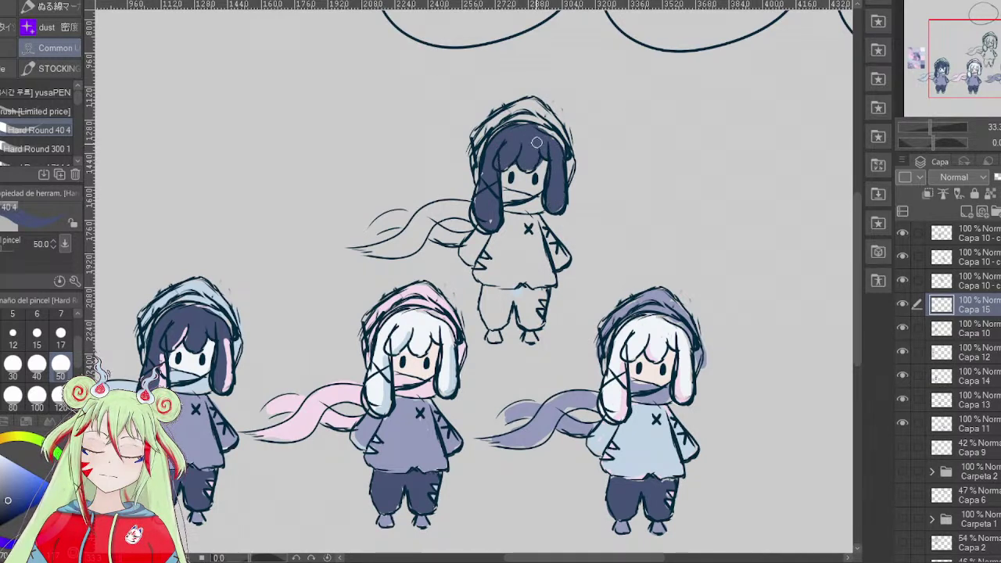
pyautogui.keyDown('alt'); pyautogui.click(651, 303); pyautogui.keyUp('alt')
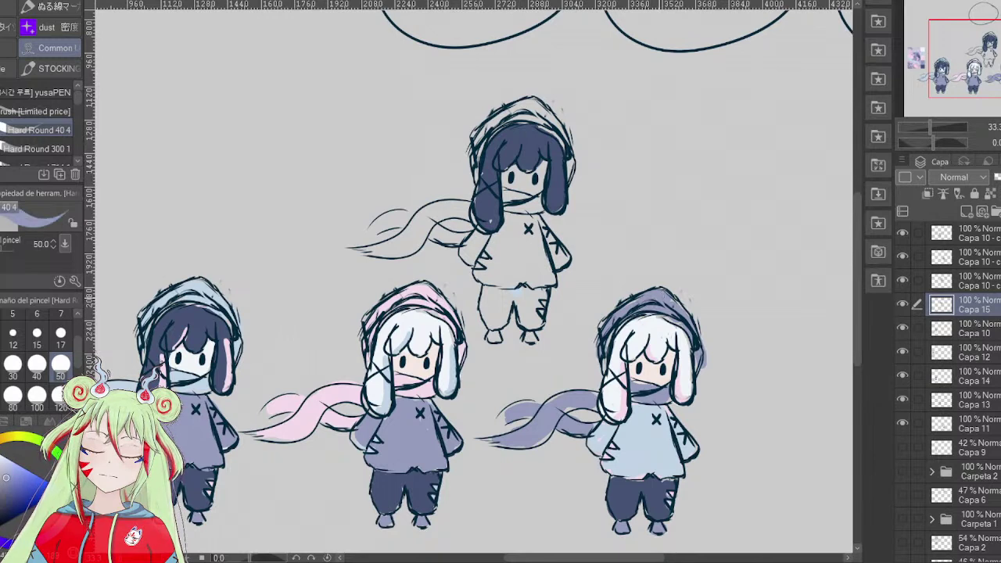
pyautogui.moveTo(479, 126); pyautogui.dragTo(477, 158)
pyautogui.moveTo(487, 119)
pyautogui.mouseDown()
pyautogui.moveTo(533, 107)
pyautogui.moveTo(570, 173)
pyautogui.mouseUp()
pyautogui.moveTo(534, 202)
pyautogui.mouseDown()
pyautogui.moveTo(508, 195)
pyautogui.moveTo(531, 204)
pyautogui.moveTo(426, 226)
pyautogui.moveTo(395, 250)
pyautogui.moveTo(386, 247)
pyautogui.moveTo(429, 213)
pyautogui.moveTo(455, 209)
pyautogui.moveTo(443, 205)
pyautogui.moveTo(460, 240)
pyautogui.moveTo(373, 228)
pyautogui.moveTo(417, 219)
pyautogui.mouseUp()
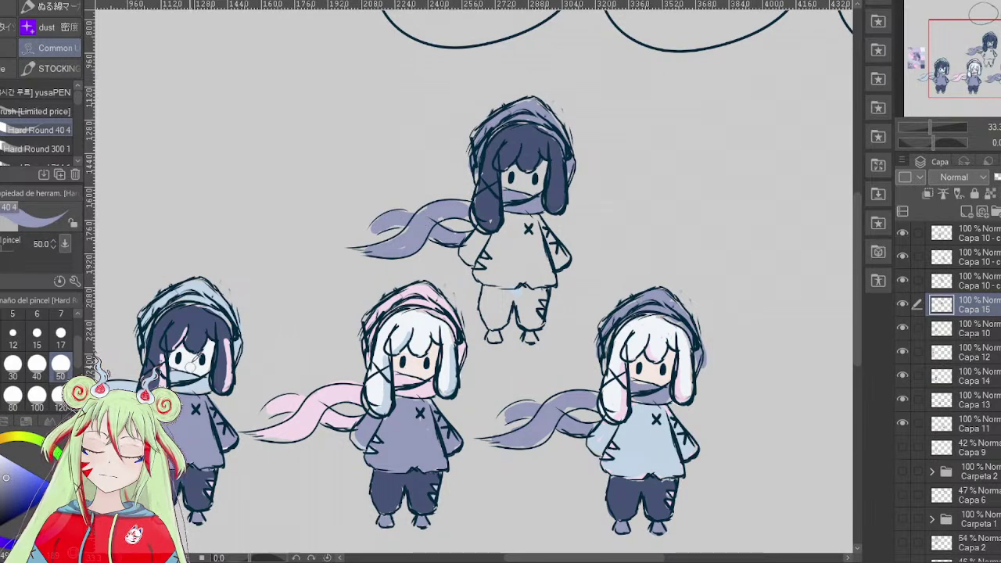
# - Fill the upper figure's face with white and its sweater with pale blue
pyautogui.keyDown('alt'); pyautogui.click(190, 362); pyautogui.keyUp('alt')
pyautogui.moveTo(523, 184)
pyautogui.mouseDown()
pyautogui.moveTo(513, 167)
pyautogui.moveTo(506, 176)
pyautogui.moveTo(540, 185)
pyautogui.moveTo(523, 182)
pyautogui.mouseUp()
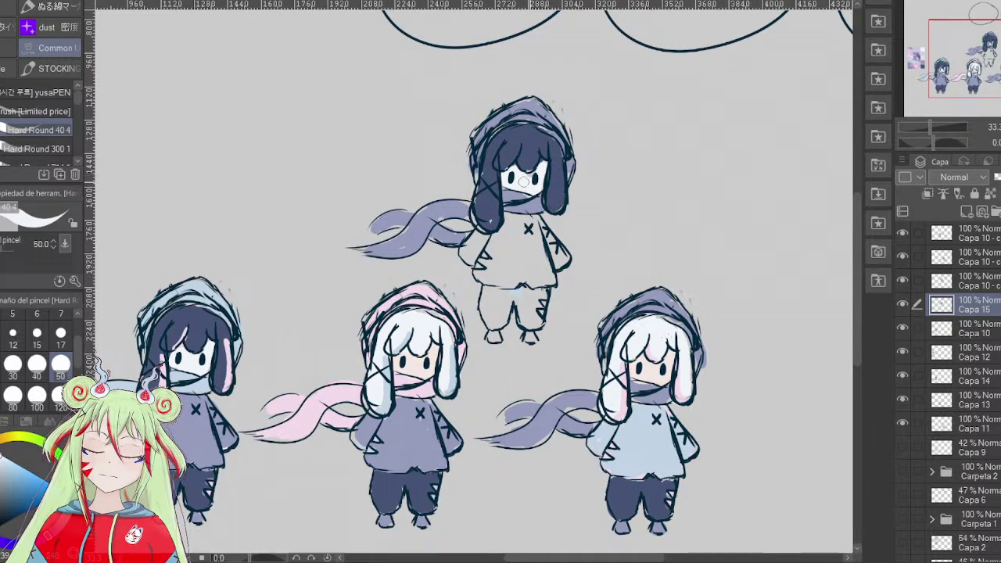
pyautogui.keyDown('alt'); pyautogui.click(415, 404); pyautogui.keyUp('alt')
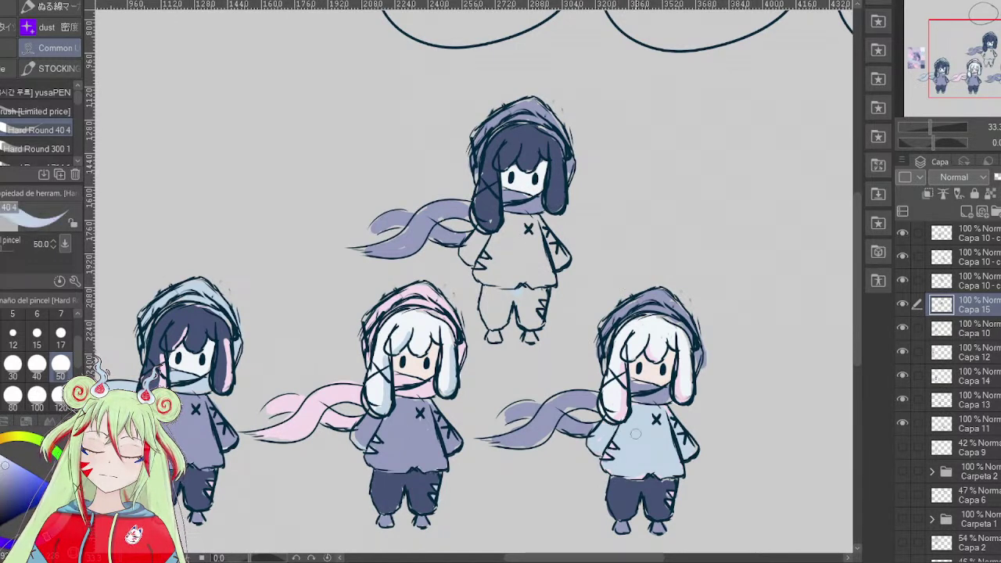
pyautogui.moveTo(504, 247)
pyautogui.mouseDown()
pyautogui.moveTo(510, 236)
pyautogui.moveTo(469, 256)
pyautogui.mouseUp()
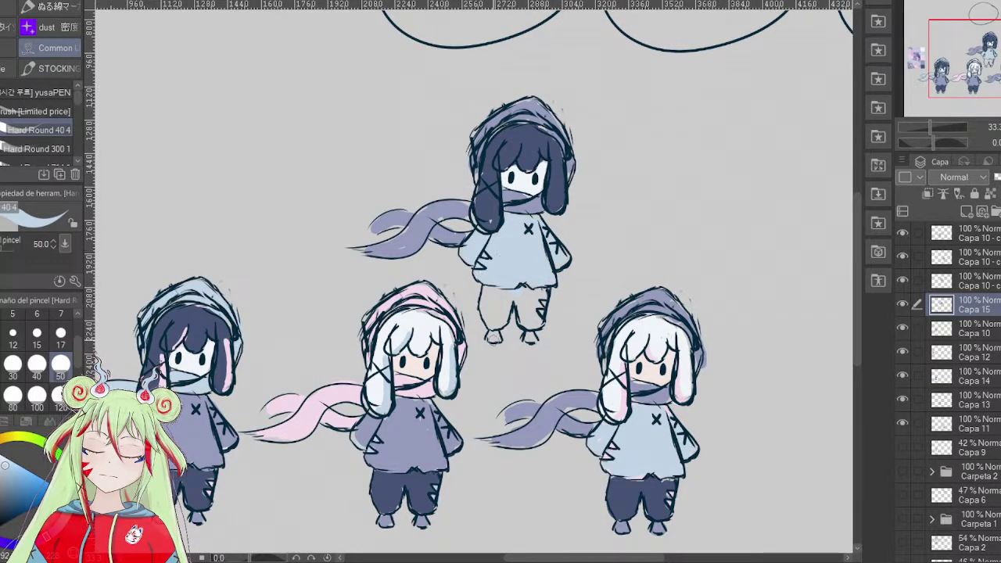
# - Paint the upper figure's feet muted lavender and its trousers navy with sampled colours
pyautogui.keyDown('alt'); pyautogui.click(563, 396); pyautogui.keyUp('alt')
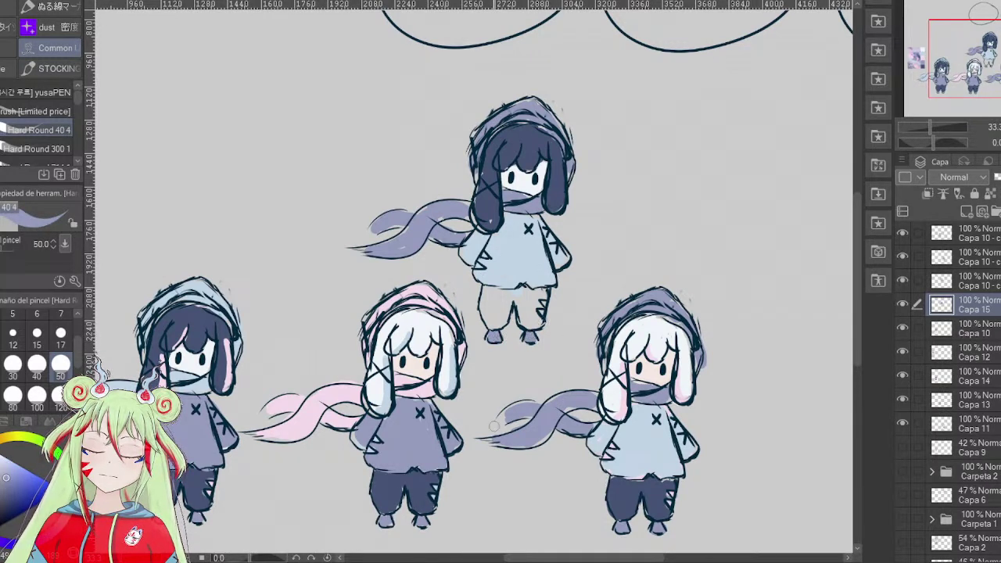
pyautogui.keyDown('alt'); pyautogui.click(393, 482); pyautogui.keyUp('alt')
pyautogui.moveTo(488, 314)
pyautogui.mouseDown()
pyautogui.moveTo(492, 291)
pyautogui.moveTo(545, 293)
pyautogui.moveTo(538, 320)
pyautogui.moveTo(519, 305)
pyautogui.moveTo(537, 324)
pyautogui.moveTo(535, 291)
pyautogui.moveTo(518, 292)
pyautogui.moveTo(490, 320)
pyautogui.moveTo(487, 294)
pyautogui.moveTo(517, 297)
pyautogui.moveTo(535, 323)
pyautogui.moveTo(505, 307)
pyautogui.moveTo(499, 320)
pyautogui.moveTo(500, 296)
pyautogui.mouseUp()
# - Paint pale pink strands into the upper figure's navy hair and tint the face light peach
pyautogui.keyDown('alt'); pyautogui.click(427, 385); pyautogui.keyUp('alt')
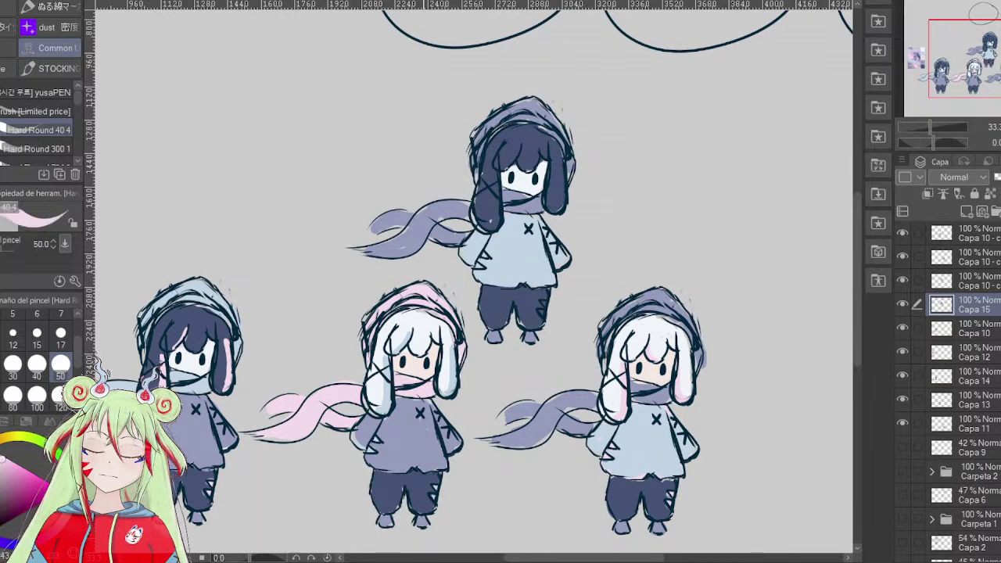
pyautogui.moveTo(487, 199)
pyautogui.mouseDown()
pyautogui.moveTo(494, 173)
pyautogui.moveTo(494, 226)
pyautogui.mouseUp()
pyautogui.moveTo(521, 145)
pyautogui.mouseDown()
pyautogui.moveTo(504, 170)
pyautogui.moveTo(561, 196)
pyautogui.moveTo(558, 213)
pyautogui.mouseUp()
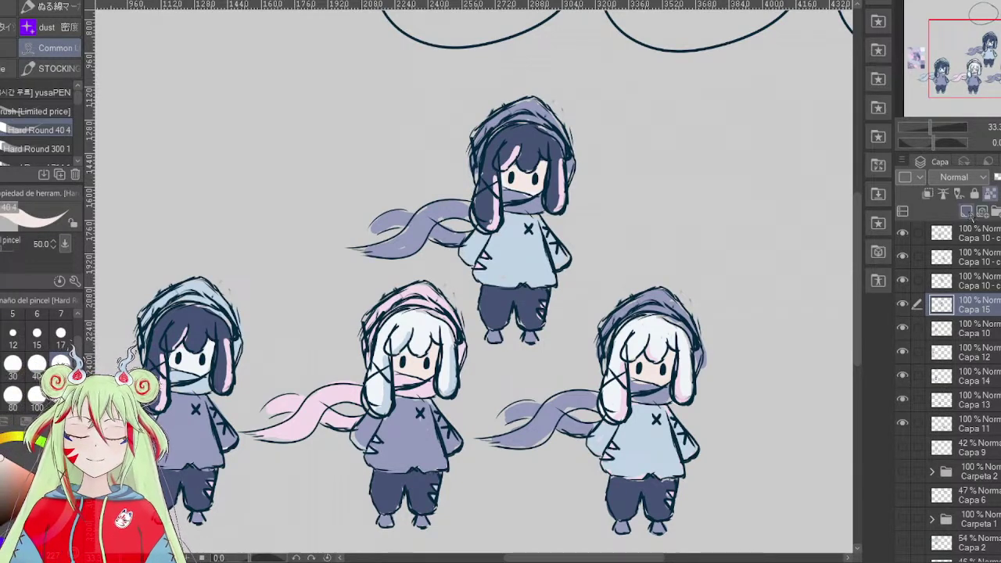
# - Add a new layer and repaint the upper figure's scarf and hood pale pink on it
pyautogui.click(991, 193)
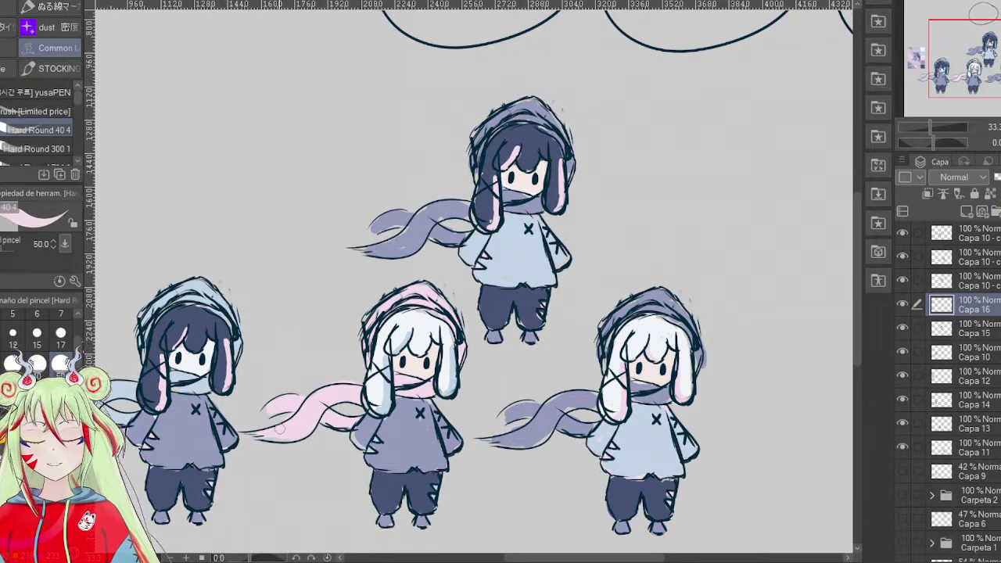
pyautogui.moveTo(443, 230)
pyautogui.mouseDown()
pyautogui.moveTo(419, 227)
pyautogui.moveTo(442, 209)
pyautogui.moveTo(389, 250)
pyautogui.moveTo(440, 206)
pyautogui.moveTo(465, 211)
pyautogui.moveTo(403, 213)
pyautogui.moveTo(468, 231)
pyautogui.mouseUp()
pyautogui.moveTo(519, 197)
pyautogui.mouseDown()
pyautogui.moveTo(508, 191)
pyautogui.moveTo(540, 205)
pyautogui.moveTo(569, 166)
pyautogui.moveTo(540, 114)
pyautogui.moveTo(480, 127)
pyautogui.moveTo(473, 166)
pyautogui.moveTo(538, 100)
pyautogui.moveTo(530, 106)
pyautogui.mouseUp()
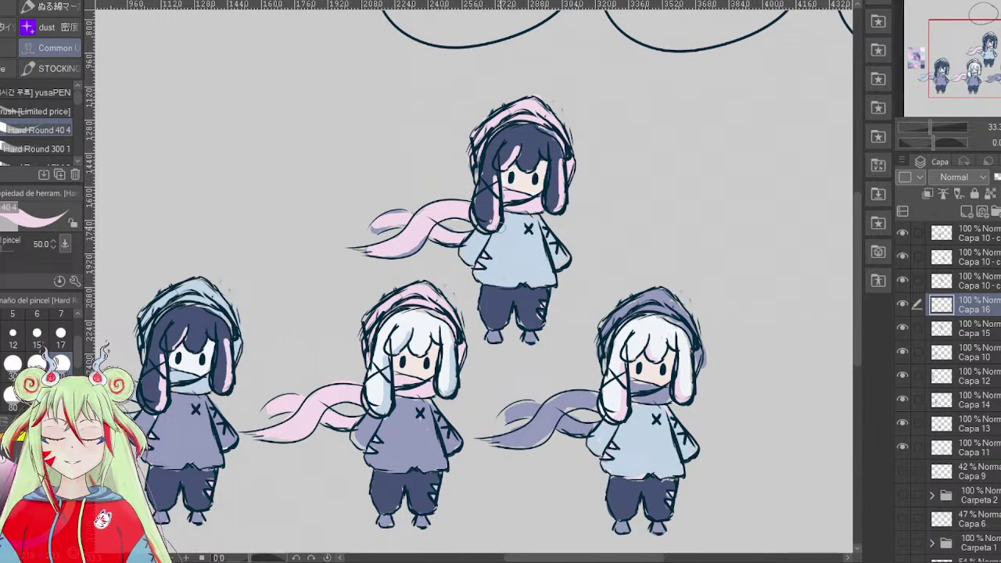
# - Recolour the upper figure's pink hair strands white on the variation layer
pyautogui.moveTo(493, 196)
pyautogui.mouseDown()
pyautogui.moveTo(497, 211)
pyautogui.moveTo(481, 236)
pyautogui.mouseUp()
pyautogui.moveTo(516, 149)
pyautogui.mouseDown()
pyautogui.moveTo(497, 170)
pyautogui.moveTo(513, 160)
pyautogui.moveTo(563, 196)
pyautogui.moveTo(558, 209)
pyautogui.mouseUp()
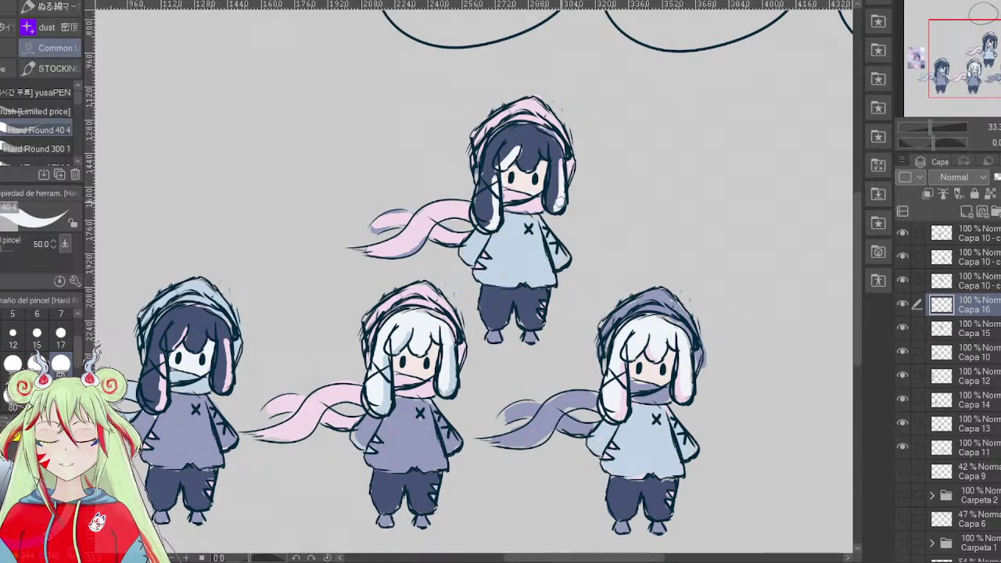
pyautogui.moveTo(562, 166)
pyautogui.mouseDown()
pyautogui.moveTo(558, 207)
pyautogui.moveTo(560, 154)
pyautogui.moveTo(565, 195)
pyautogui.moveTo(556, 209)
pyautogui.mouseUp()
pyautogui.press('Delete')
pyautogui.moveTo(520, 145)
pyautogui.mouseDown()
pyautogui.moveTo(494, 188)
pyautogui.moveTo(490, 227)
pyautogui.moveTo(490, 213)
pyautogui.mouseUp()
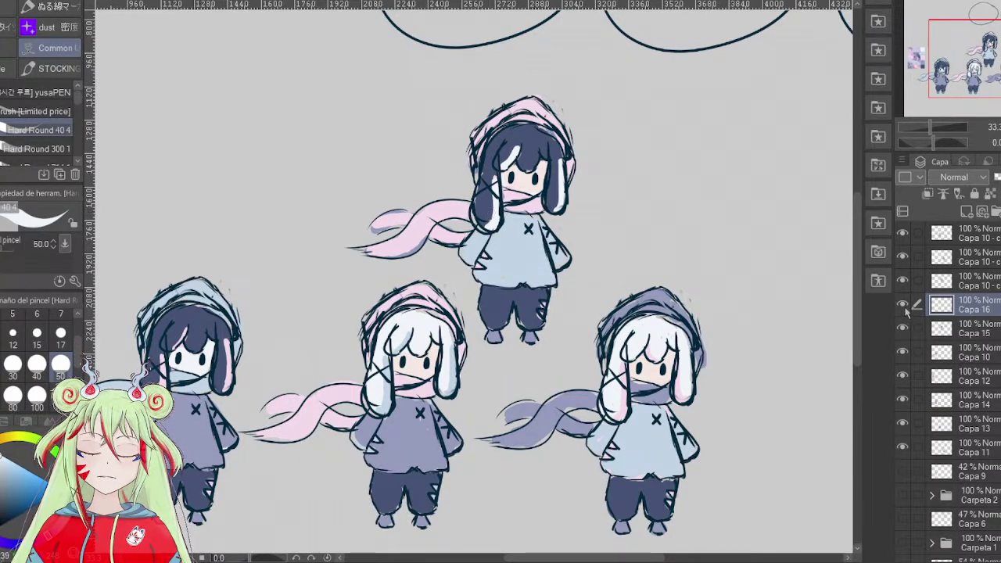
# - Hide Capa 16, add a new layer and dot a row of white highlights across the upper figure's navy hair
pyautogui.click(903, 305)
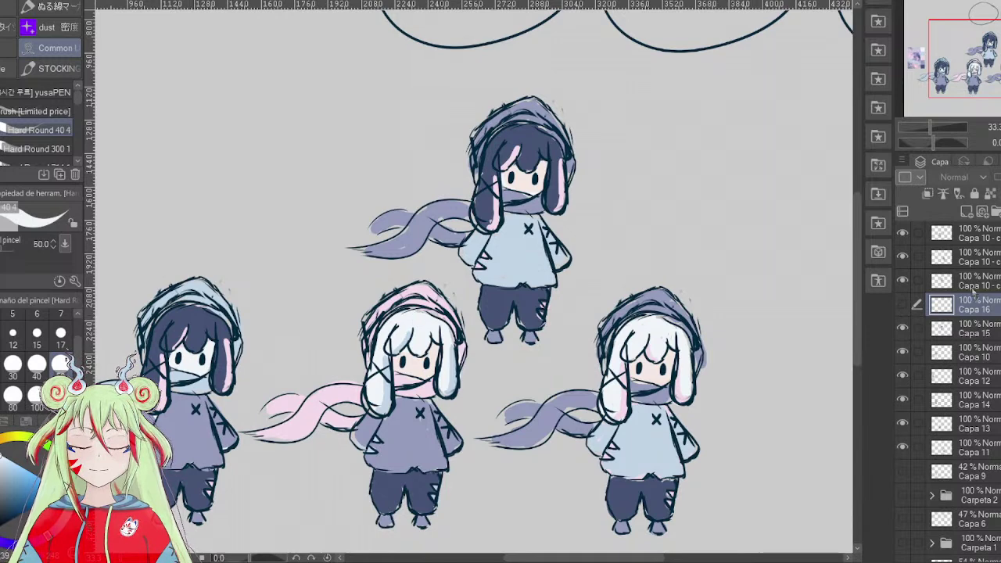
pyautogui.click(966, 212)
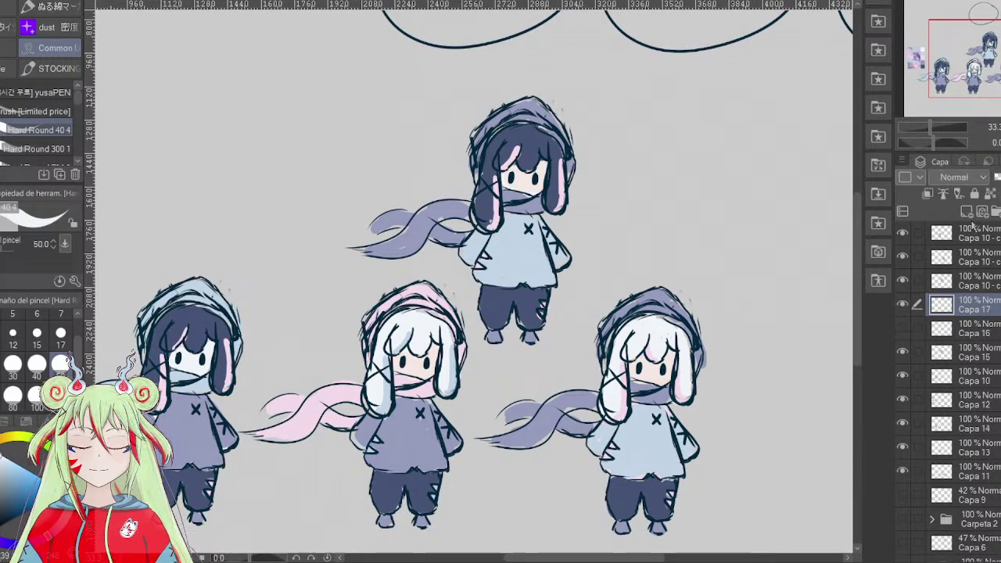
pyautogui.click(488, 150)
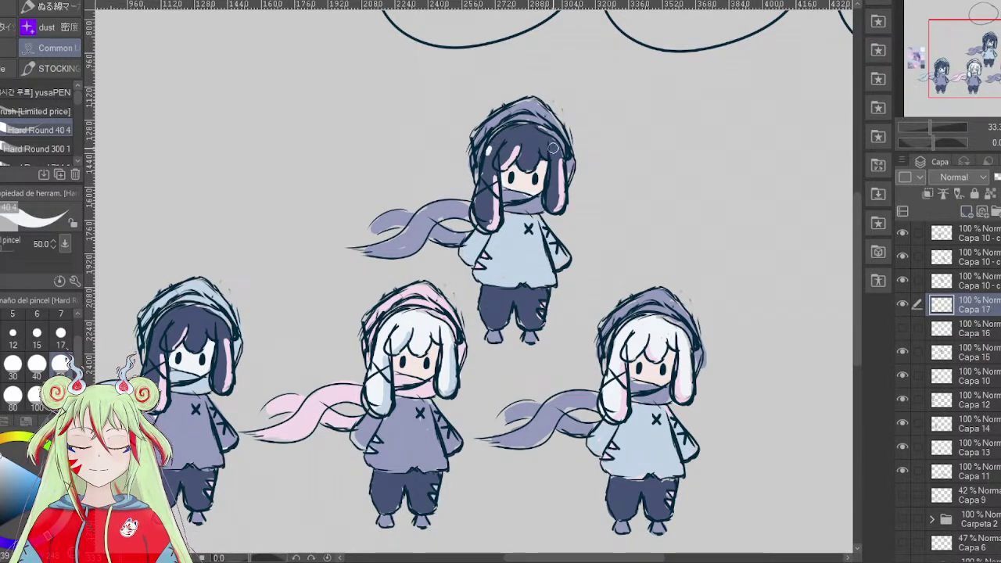
pyautogui.click(557, 147)
pyautogui.click(527, 144)
pyautogui.click(537, 142)
pyautogui.click(547, 144)
pyautogui.click(513, 144)
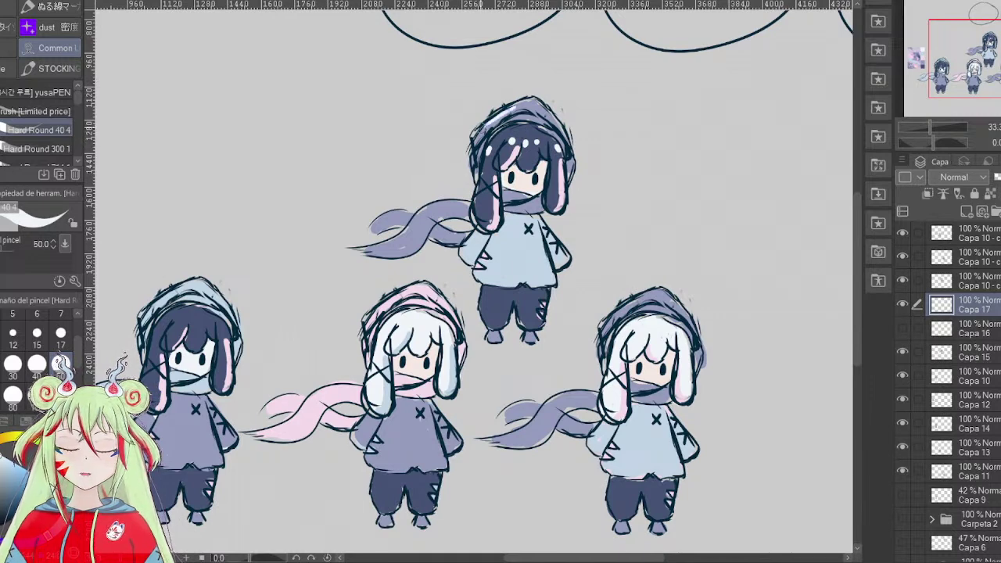
# - Draw a white light-direction arrow beside the upper figure, highlight the scarf, and lower the highlight layer's opacity to 65%
pyautogui.moveTo(386, 83); pyautogui.dragTo(423, 111)
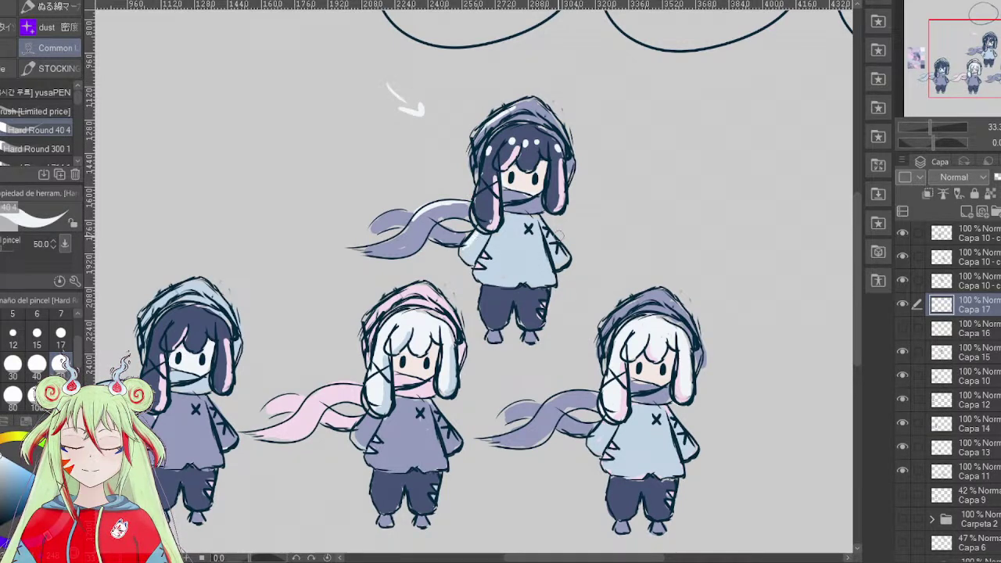
pyautogui.click(998, 177)
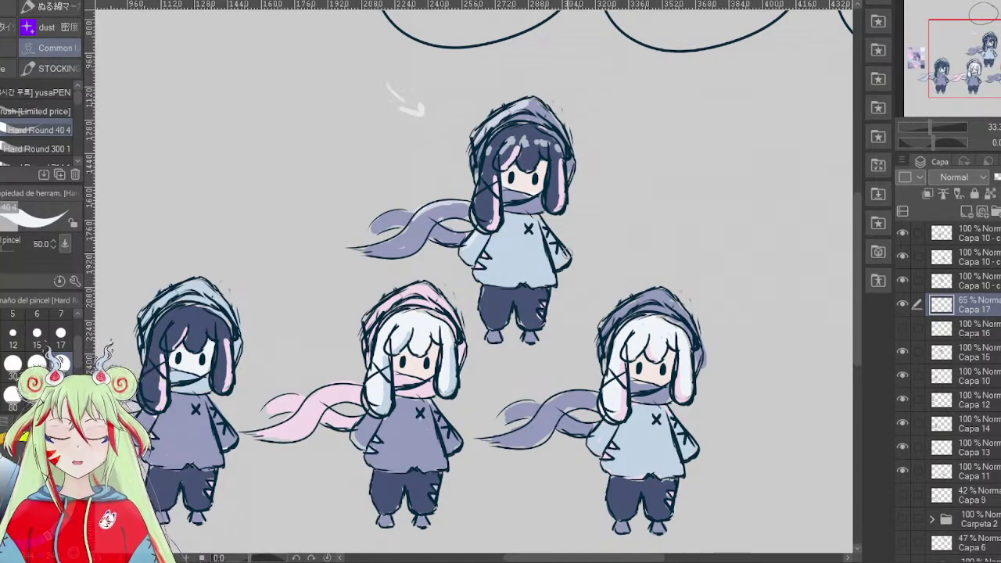
pyautogui.moveTo(931, 128)
pyautogui.mouseDown()
pyautogui.moveTo(908, 130)
pyautogui.moveTo(931, 133)
pyautogui.mouseUp()
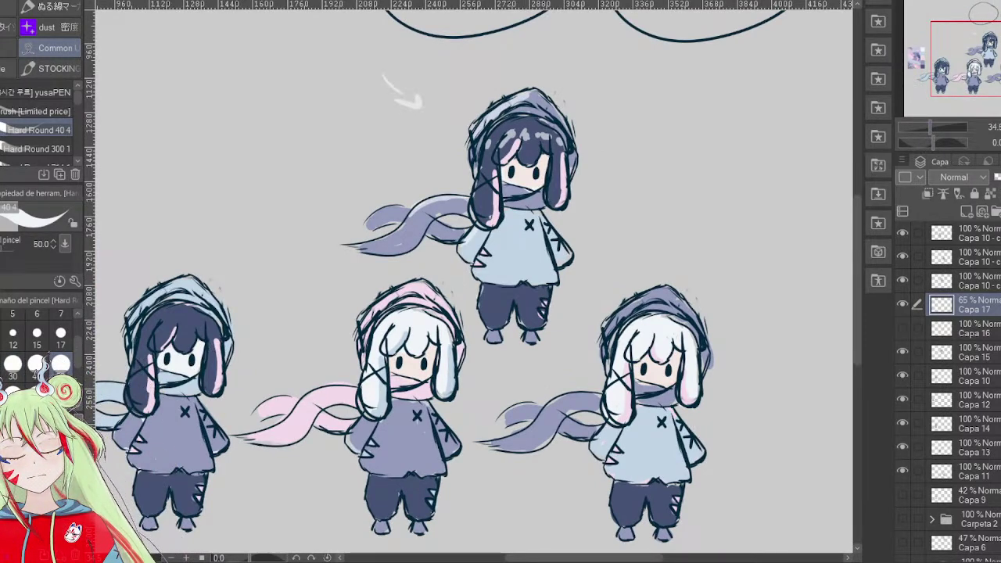
# - Switch to the dark line colour, add a new layer and handwrite "She want's" beside the upper figure
pyautogui.press('x')
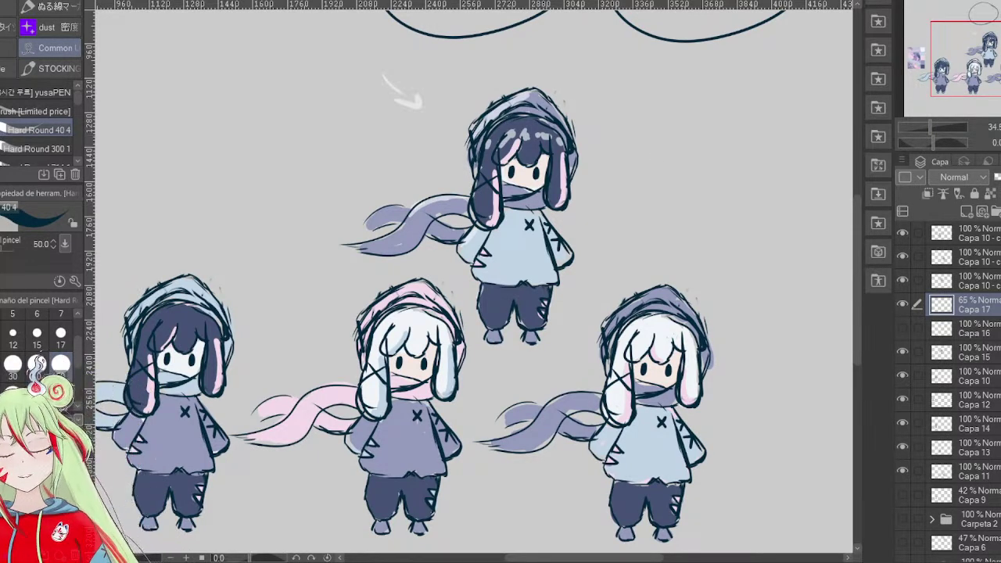
pyautogui.moveTo(670, 108); pyautogui.dragTo(649, 131)
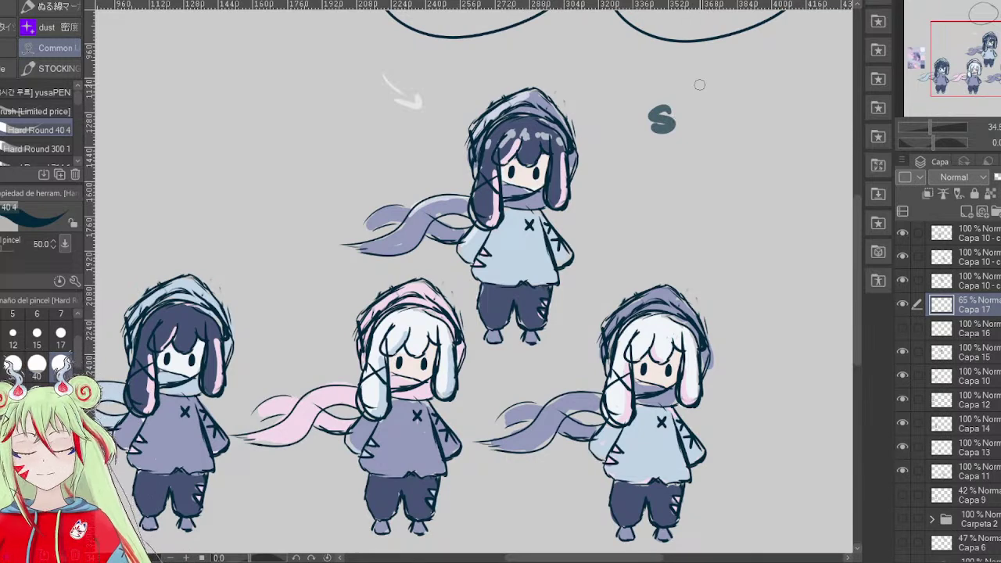
pyautogui.hotkey('ctrl', 'z')
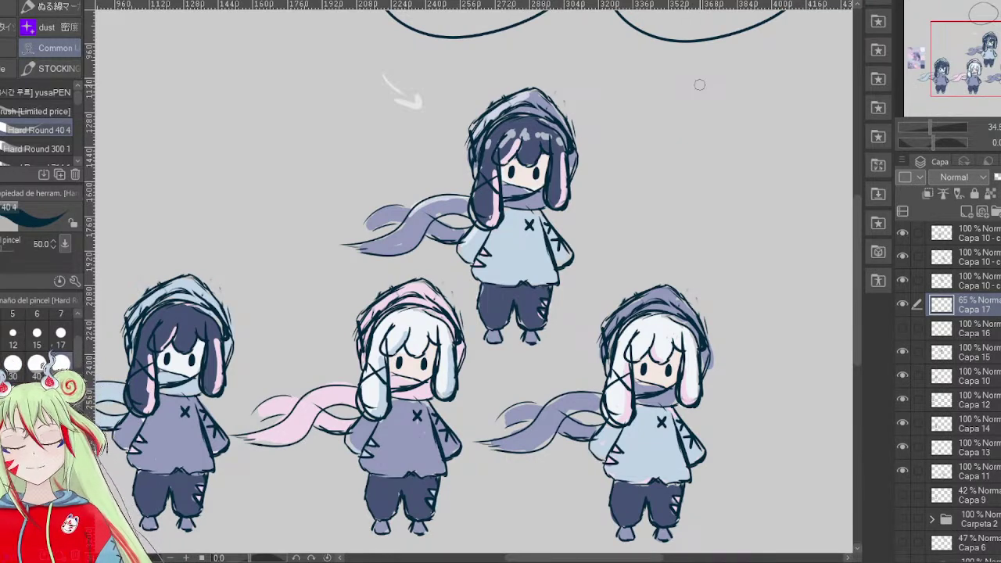
pyautogui.click(966, 212)
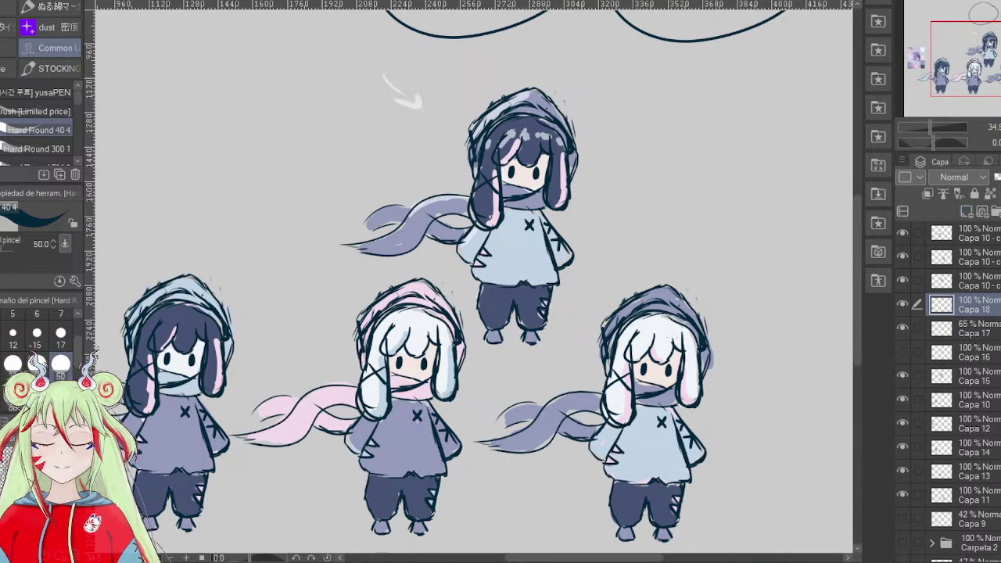
pyautogui.moveTo(695, 99)
pyautogui.mouseDown()
pyautogui.moveTo(672, 104)
pyautogui.moveTo(667, 133)
pyautogui.moveTo(718, 116)
pyautogui.moveTo(732, 131)
pyautogui.mouseUp()
pyautogui.moveTo(738, 119); pyautogui.dragTo(759, 124)
pyautogui.moveTo(654, 175); pyautogui.dragTo(704, 192)
pyautogui.moveTo(703, 194)
pyautogui.mouseDown()
pyautogui.moveTo(724, 194)
pyautogui.moveTo(739, 167)
pyautogui.moveTo(757, 180)
pyautogui.mouseUp()
pyautogui.moveTo(772, 161); pyautogui.dragTo(761, 181)
# - Continue the handwritten note with the words "to save her little"
pyautogui.moveTo(702, 204)
pyautogui.mouseDown()
pyautogui.moveTo(703, 239)
pyautogui.moveTo(735, 223)
pyautogui.moveTo(809, 227)
pyautogui.moveTo(831, 202)
pyautogui.moveTo(851, 205)
pyautogui.moveTo(633, 246)
pyautogui.mouseUp()
pyautogui.moveTo(577, 296); pyautogui.dragTo(579, 336)
pyautogui.moveTo(580, 317); pyautogui.dragTo(618, 329)
pyautogui.moveTo(617, 297)
pyautogui.mouseDown()
pyautogui.moveTo(619, 325)
pyautogui.moveTo(646, 305)
pyautogui.mouseUp()
pyautogui.moveTo(678, 255); pyautogui.dragTo(700, 291)
pyautogui.moveTo(714, 239)
pyautogui.mouseDown()
pyautogui.moveTo(718, 294)
pyautogui.moveTo(776, 258)
pyautogui.moveTo(735, 248)
pyautogui.mouseUp()
# - Set the brush size to 17 and handwrite "friend" below the note
pyautogui.click(70, 338)
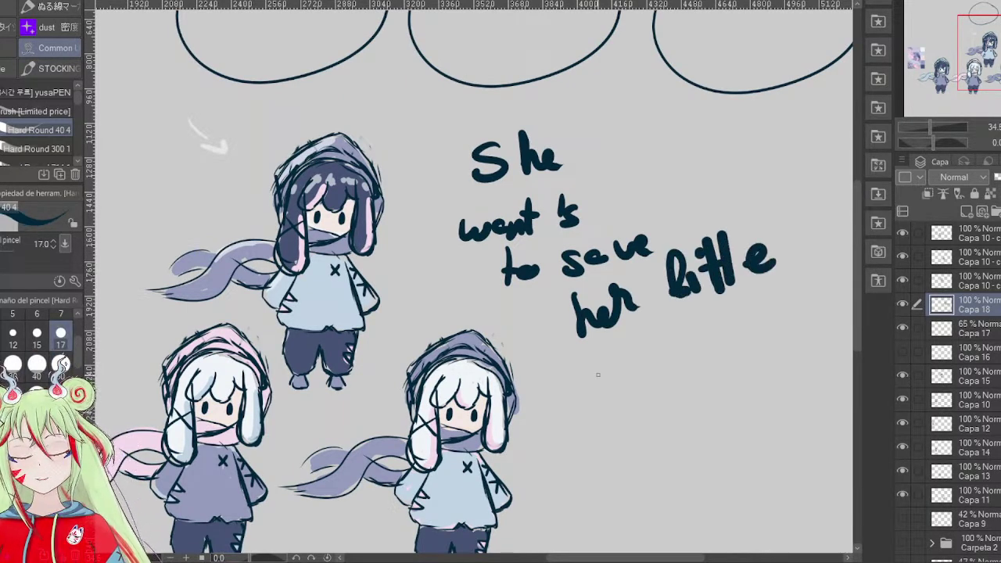
pyautogui.moveTo(587, 366)
pyautogui.mouseDown()
pyautogui.moveTo(588, 394)
pyautogui.moveTo(605, 378)
pyautogui.moveTo(608, 387)
pyautogui.mouseUp()
pyautogui.moveTo(613, 367)
pyautogui.mouseDown()
pyautogui.moveTo(639, 373)
pyautogui.moveTo(652, 339)
pyautogui.mouseUp()
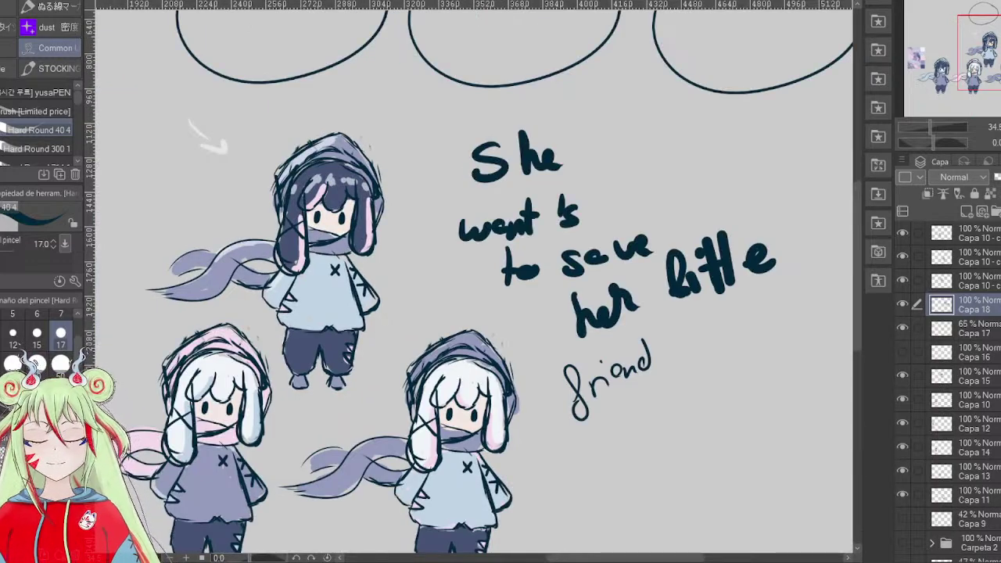
# - Remove the word "little" from the handwritten note and compare the four colour variations
pyautogui.moveTo(469, 328)
pyautogui.mouseDown()
pyautogui.moveTo(463, 144)
pyautogui.moveTo(674, 203)
pyautogui.moveTo(657, 274)
pyautogui.moveTo(627, 242)
pyautogui.moveTo(641, 238)
pyautogui.moveTo(615, 260)
pyautogui.moveTo(593, 229)
pyautogui.moveTo(652, 232)
pyautogui.moveTo(620, 282)
pyautogui.moveTo(605, 454)
pyautogui.mouseUp()
pyautogui.scroll(-5, 469, 282)
pyautogui.hscroll(-2, 469, 281)
pyautogui.moveTo(470, 281); pyautogui.dragTo(456, 286)
pyautogui.hscroll(-2, 470, 282)
pyautogui.scroll(1, 469, 282)
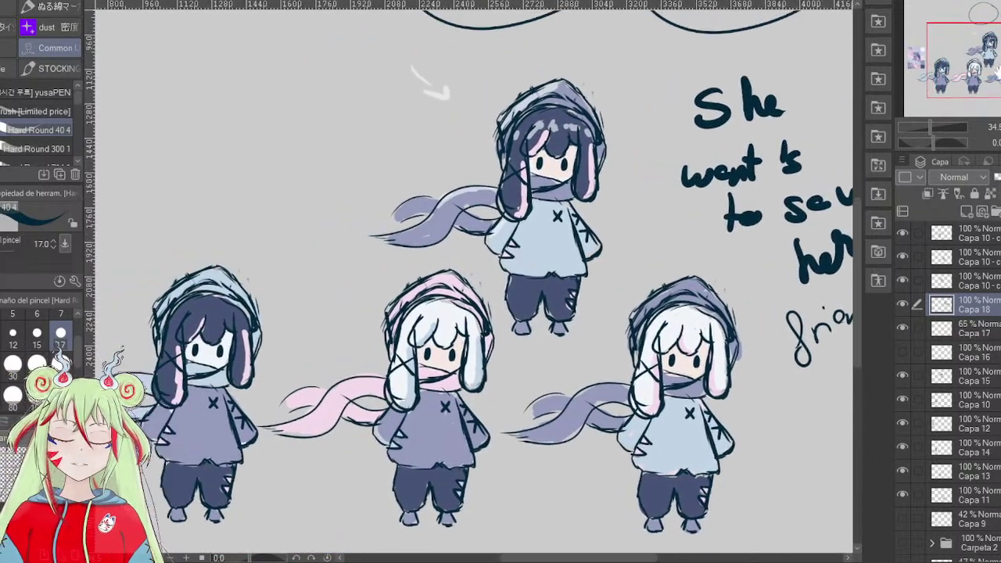
pyautogui.moveTo(997, 72); pyautogui.dragTo(1000, 74)
pyautogui.hscroll(1, 469, 281)
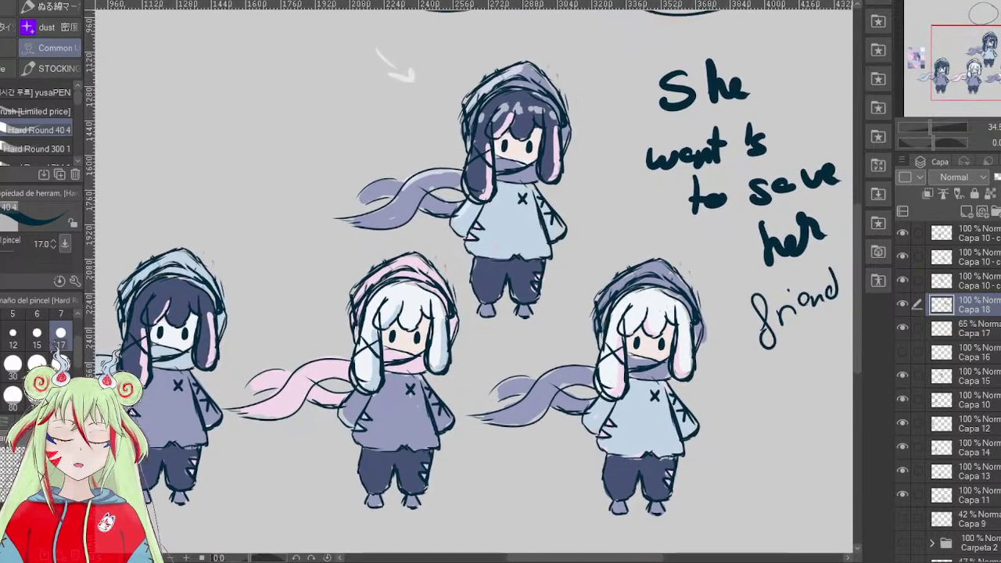
# - Sketch a small round creature's head with antlers, wide pointed ears and two eyes beneath the handwritten note
pyautogui.hscroll(4, 469, 281)
pyautogui.scroll(1, 470, 282)
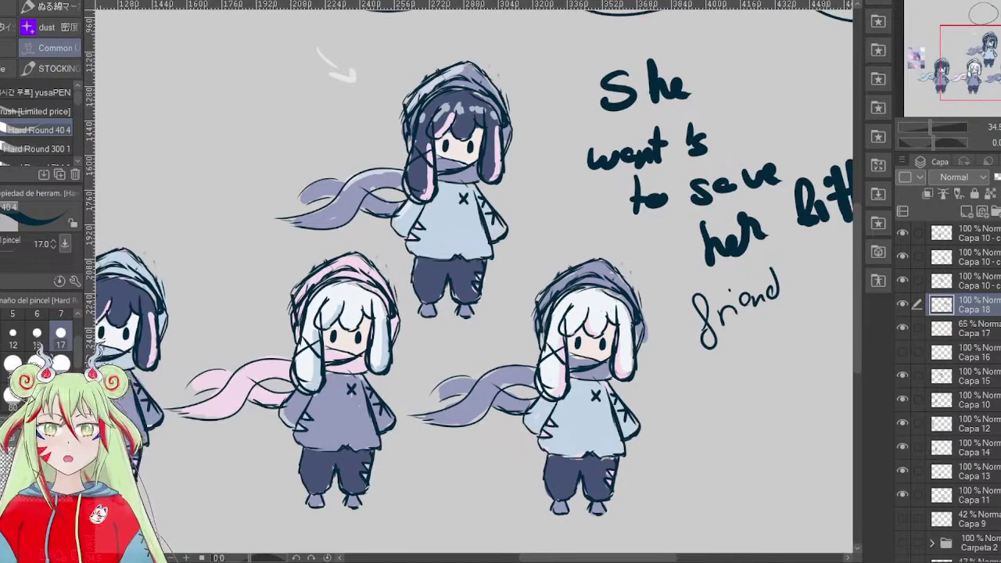
pyautogui.hscroll(8, 469, 281)
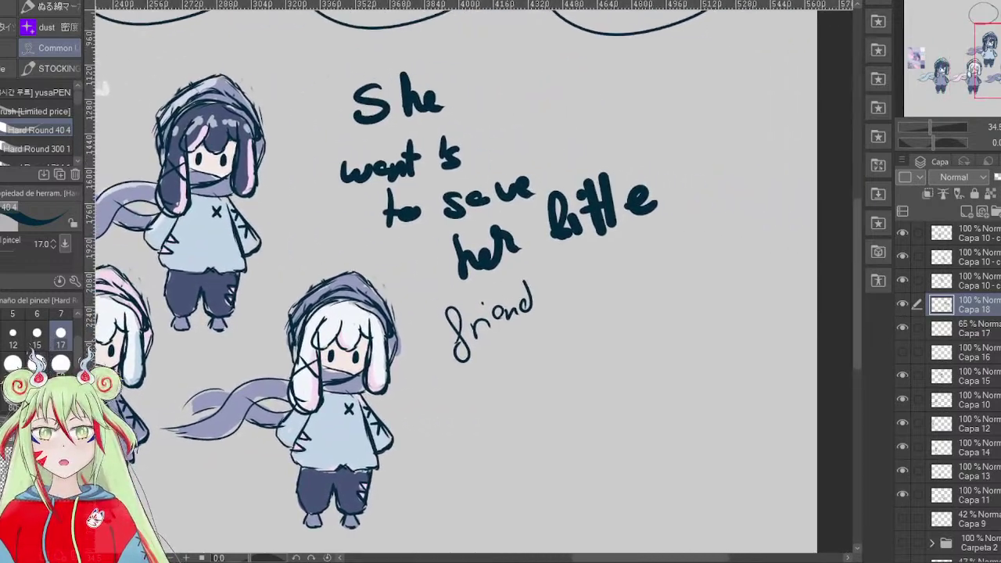
pyautogui.hscroll(-1, 469, 281)
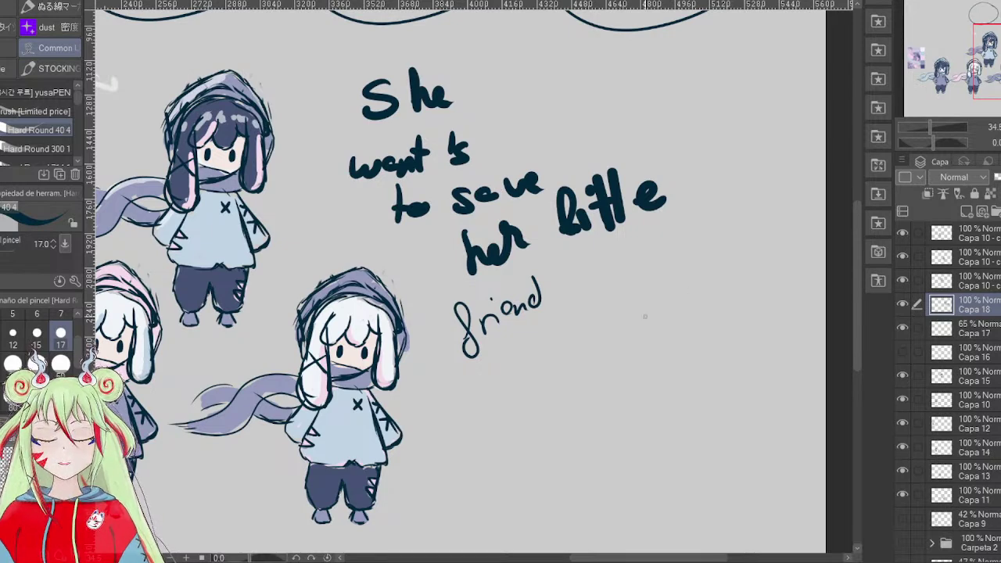
pyautogui.moveTo(671, 364)
pyautogui.mouseDown()
pyautogui.moveTo(618, 409)
pyautogui.moveTo(684, 389)
pyautogui.moveTo(642, 362)
pyautogui.moveTo(620, 363)
pyautogui.moveTo(608, 329)
pyautogui.mouseUp()
pyautogui.moveTo(626, 362)
pyautogui.mouseDown()
pyautogui.moveTo(609, 330)
pyautogui.moveTo(625, 327)
pyautogui.mouseUp()
pyautogui.moveTo(676, 369)
pyautogui.mouseDown()
pyautogui.moveTo(704, 340)
pyautogui.moveTo(698, 325)
pyautogui.mouseUp()
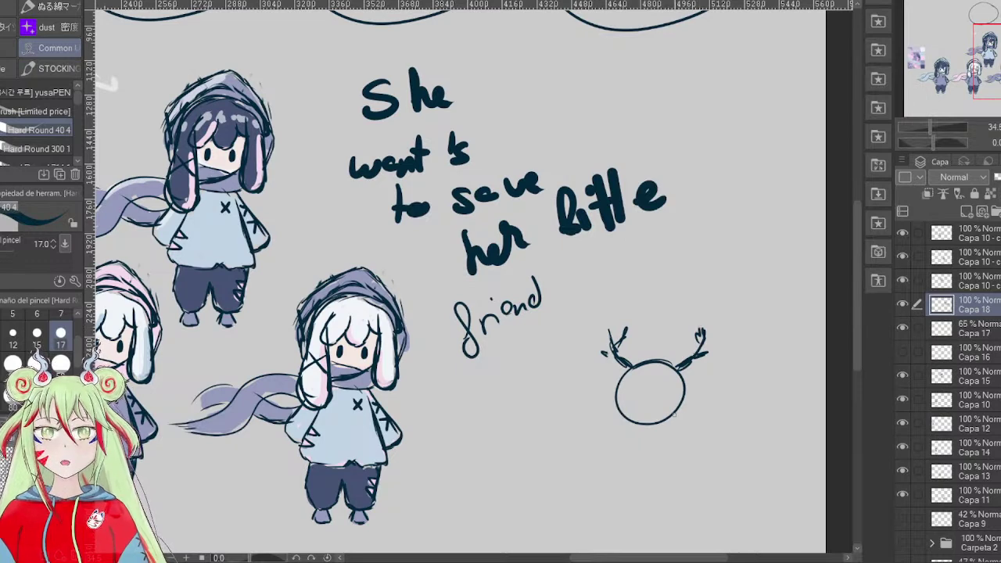
pyautogui.moveTo(682, 368)
pyautogui.mouseDown()
pyautogui.moveTo(748, 331)
pyautogui.moveTo(735, 380)
pyautogui.moveTo(677, 390)
pyautogui.mouseUp()
pyautogui.moveTo(609, 369)
pyautogui.mouseDown()
pyautogui.moveTo(586, 343)
pyautogui.moveTo(574, 368)
pyautogui.moveTo(585, 387)
pyautogui.moveTo(622, 391)
pyautogui.moveTo(569, 347)
pyautogui.moveTo(600, 352)
pyautogui.moveTo(642, 395)
pyautogui.moveTo(662, 394)
pyautogui.mouseUp()
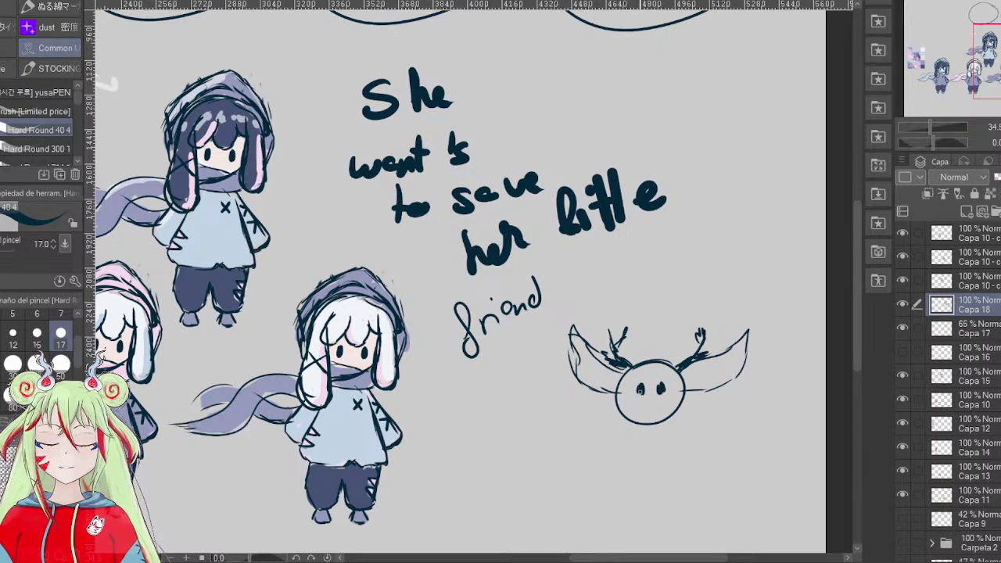
# - Draw the creature's standing body, two legs and small feet below its round head
pyautogui.moveTo(626, 423)
pyautogui.mouseDown()
pyautogui.moveTo(613, 472)
pyautogui.moveTo(626, 493)
pyautogui.mouseUp()
pyautogui.moveTo(646, 453); pyautogui.dragTo(648, 491)
pyautogui.moveTo(647, 491); pyautogui.dragTo(617, 497)
pyautogui.moveTo(655, 456)
pyautogui.mouseDown()
pyautogui.moveTo(657, 491)
pyautogui.moveTo(678, 492)
pyautogui.mouseUp()
pyautogui.moveTo(682, 452); pyautogui.dragTo(681, 496)
pyautogui.moveTo(683, 458)
pyautogui.mouseDown()
pyautogui.moveTo(672, 508)
pyautogui.moveTo(634, 502)
pyautogui.mouseUp()
pyautogui.moveTo(670, 428); pyautogui.dragTo(682, 460)
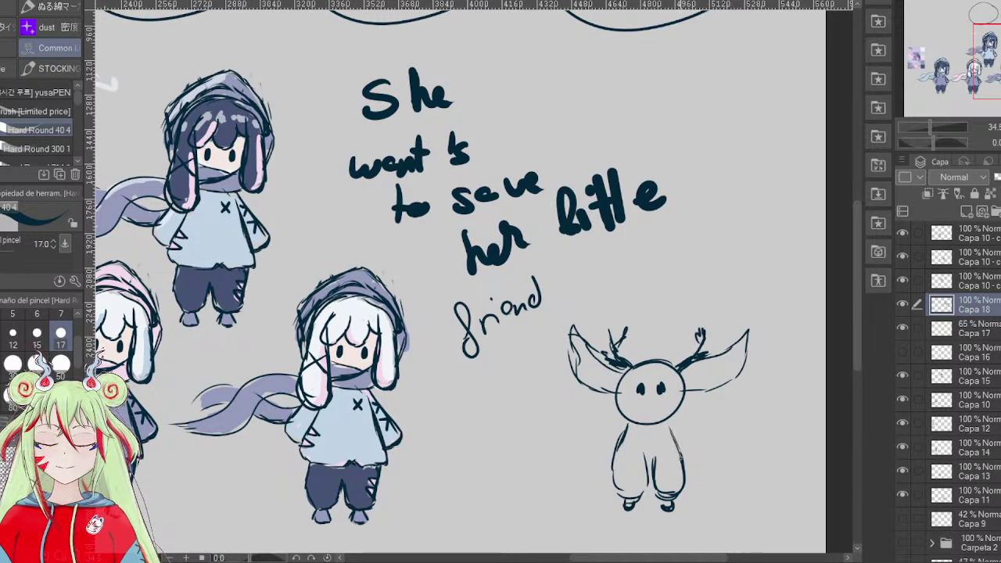
# - Add a haunch, a large bushy tail and a small mouth to the creature sketch
pyautogui.moveTo(624, 425)
pyautogui.mouseDown()
pyautogui.moveTo(583, 459)
pyautogui.moveTo(573, 495)
pyautogui.moveTo(593, 503)
pyautogui.moveTo(586, 495)
pyautogui.mouseUp()
pyautogui.moveTo(577, 461)
pyautogui.mouseDown()
pyautogui.moveTo(542, 422)
pyautogui.moveTo(557, 364)
pyautogui.moveTo(508, 426)
pyautogui.moveTo(524, 474)
pyautogui.mouseUp()
pyautogui.moveTo(574, 492)
pyautogui.mouseDown()
pyautogui.moveTo(537, 488)
pyautogui.moveTo(524, 472)
pyautogui.mouseUp()
pyautogui.moveTo(580, 489)
pyautogui.mouseDown()
pyautogui.moveTo(555, 493)
pyautogui.moveTo(617, 489)
pyautogui.moveTo(595, 507)
pyautogui.mouseUp()
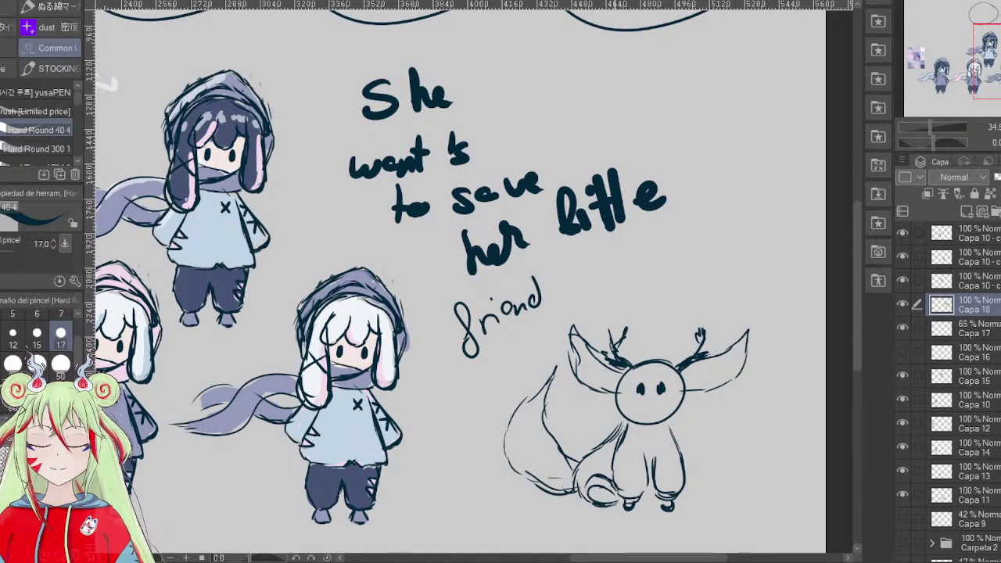
pyautogui.moveTo(649, 403)
pyautogui.mouseDown()
pyautogui.moveTo(647, 419)
pyautogui.moveTo(664, 424)
pyautogui.mouseUp()
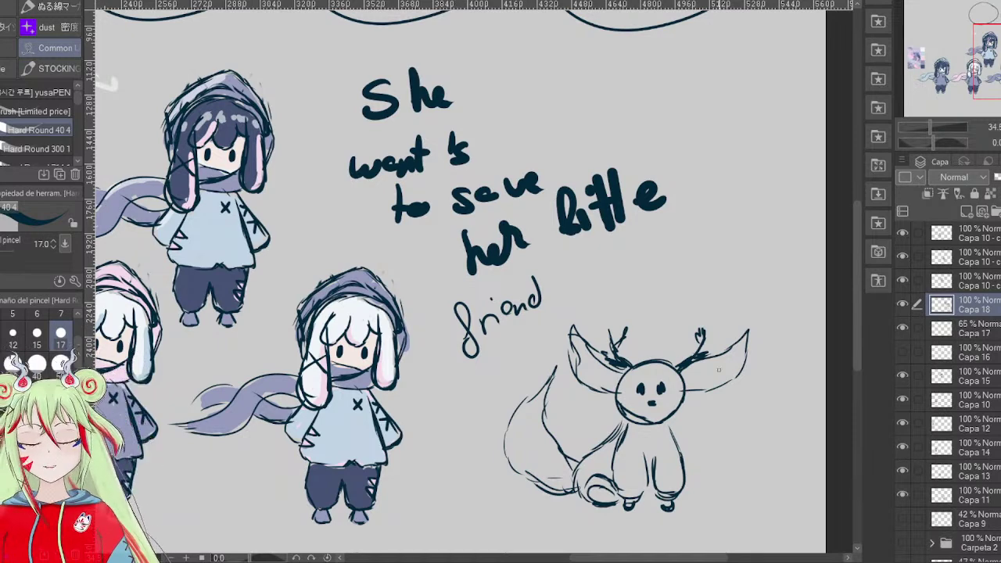
# - Erase the whole creature sketch with the soft eraser at size 120
pyautogui.press('e')
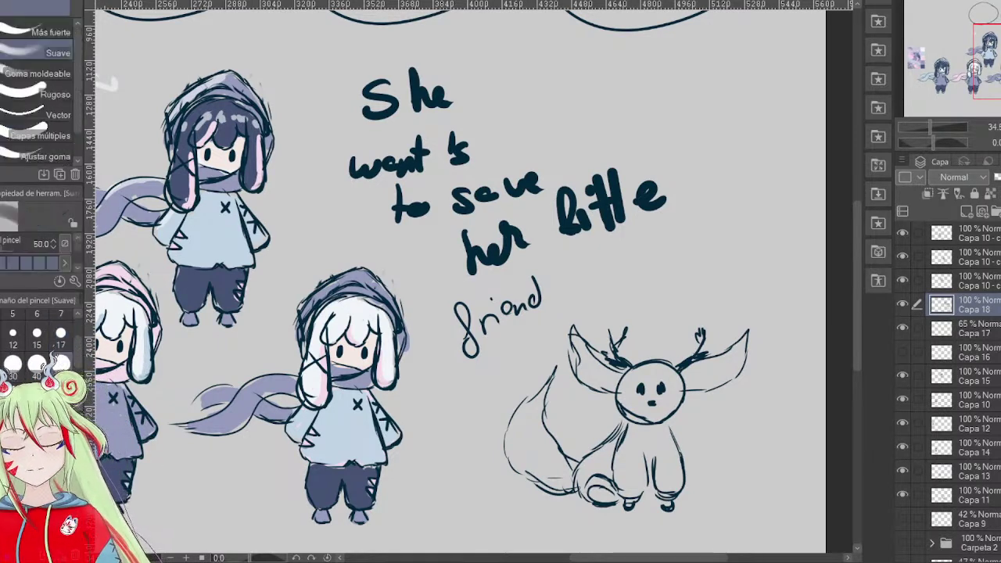
pyautogui.moveTo(680, 367)
pyautogui.mouseDown()
pyautogui.moveTo(652, 381)
pyautogui.moveTo(548, 358)
pyautogui.moveTo(592, 328)
pyautogui.moveTo(513, 440)
pyautogui.moveTo(548, 380)
pyautogui.moveTo(495, 479)
pyautogui.moveTo(528, 437)
pyautogui.moveTo(571, 430)
pyautogui.moveTo(575, 470)
pyautogui.moveTo(618, 446)
pyautogui.moveTo(622, 470)
pyautogui.moveTo(666, 443)
pyautogui.moveTo(645, 510)
pyautogui.moveTo(673, 453)
pyautogui.mouseUp()
pyautogui.moveTo(700, 336)
pyautogui.mouseDown()
pyautogui.moveTo(720, 368)
pyautogui.moveTo(753, 334)
pyautogui.moveTo(567, 484)
pyautogui.mouseUp()
pyautogui.moveTo(641, 334)
pyautogui.mouseDown()
pyautogui.moveTo(555, 361)
pyautogui.moveTo(535, 355)
pyautogui.moveTo(505, 409)
pyautogui.moveTo(550, 409)
pyautogui.moveTo(551, 435)
pyautogui.moveTo(612, 509)
pyautogui.moveTo(642, 480)
pyautogui.moveTo(666, 515)
pyautogui.moveTo(700, 470)
pyautogui.moveTo(709, 416)
pyautogui.moveTo(566, 480)
pyautogui.moveTo(595, 421)
pyautogui.moveTo(553, 501)
pyautogui.mouseUp()
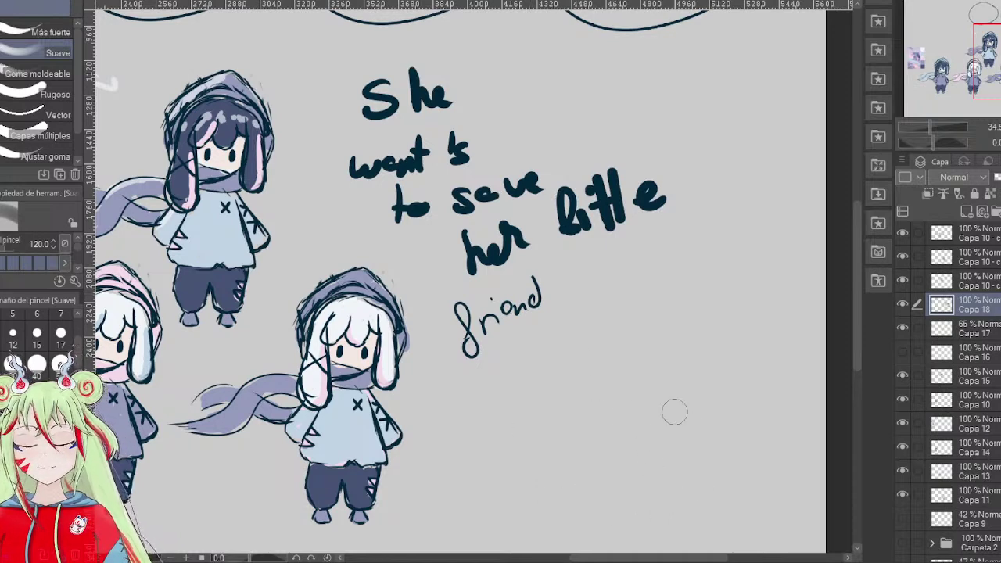
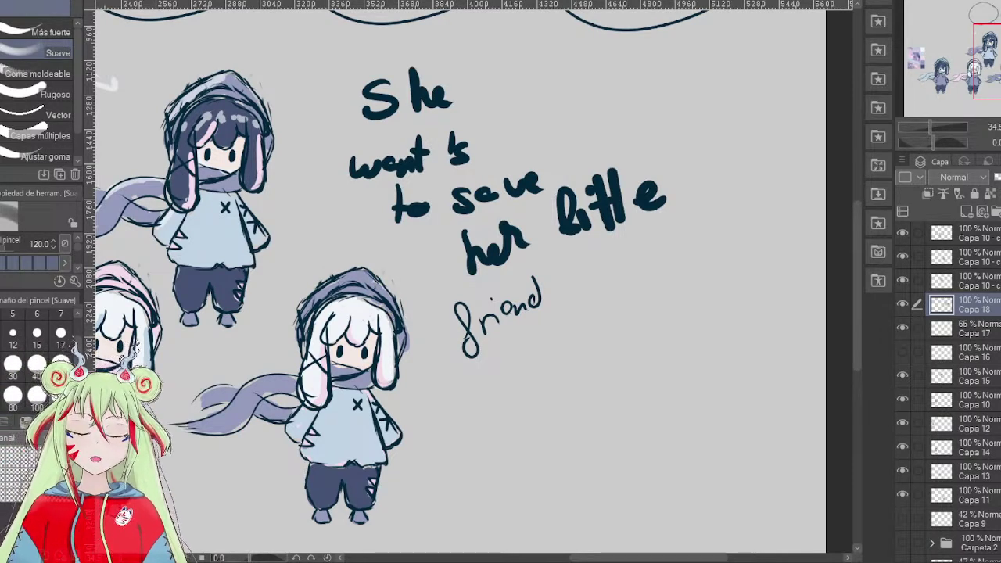
# - Circle the upper navy-haired figure and its scarf with a freehand pen outline to mark it as chosen
pyautogui.moveTo(107, 83); pyautogui.dragTo(390, 166)
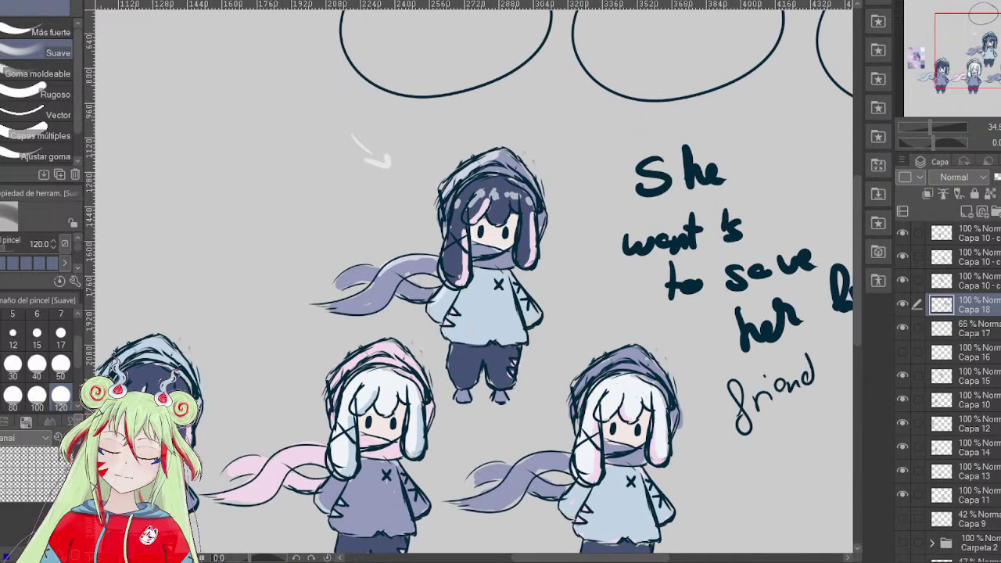
pyautogui.press('p')
pyautogui.moveTo(558, 126)
pyautogui.mouseDown()
pyautogui.moveTo(582, 200)
pyautogui.moveTo(556, 367)
pyautogui.moveTo(538, 409)
pyautogui.moveTo(467, 425)
pyautogui.moveTo(390, 334)
pyautogui.moveTo(275, 334)
pyautogui.moveTo(284, 184)
pyautogui.moveTo(480, 84)
pyautogui.moveTo(567, 140)
pyautogui.mouseUp()
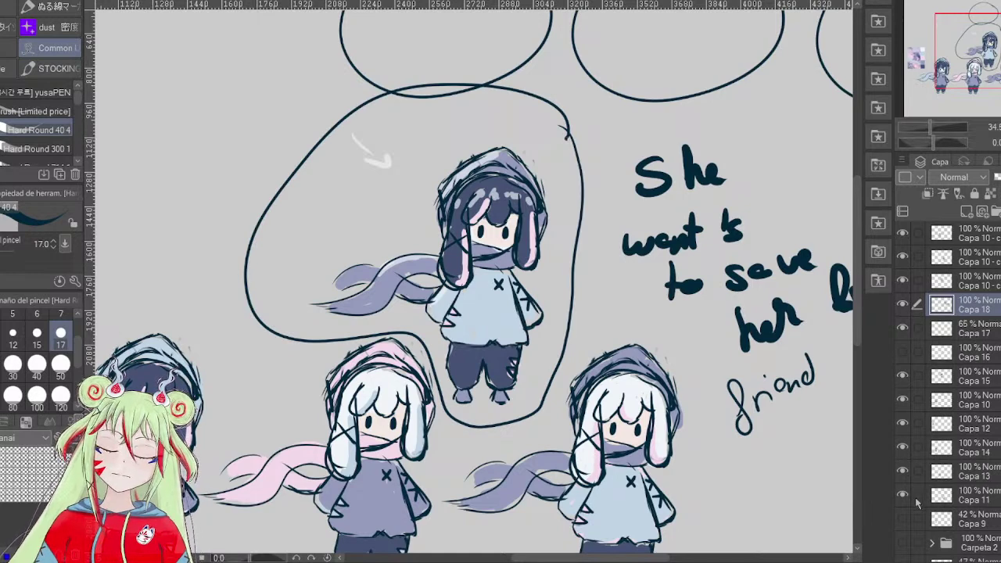
# - Group all layers from Capa 11 up to the topmost Capa 10 copy into one folder and collapse it
pyautogui.moveTo(920, 489); pyautogui.dragTo(921, 344)
pyautogui.moveTo(917, 293); pyautogui.dragTo(918, 231)
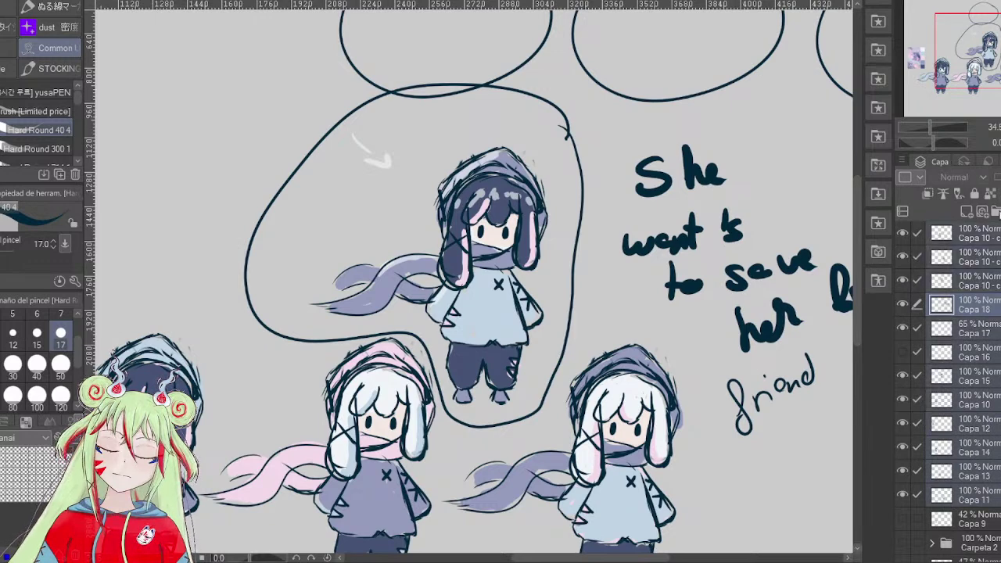
pyautogui.hotkey('ctrl', 'g')
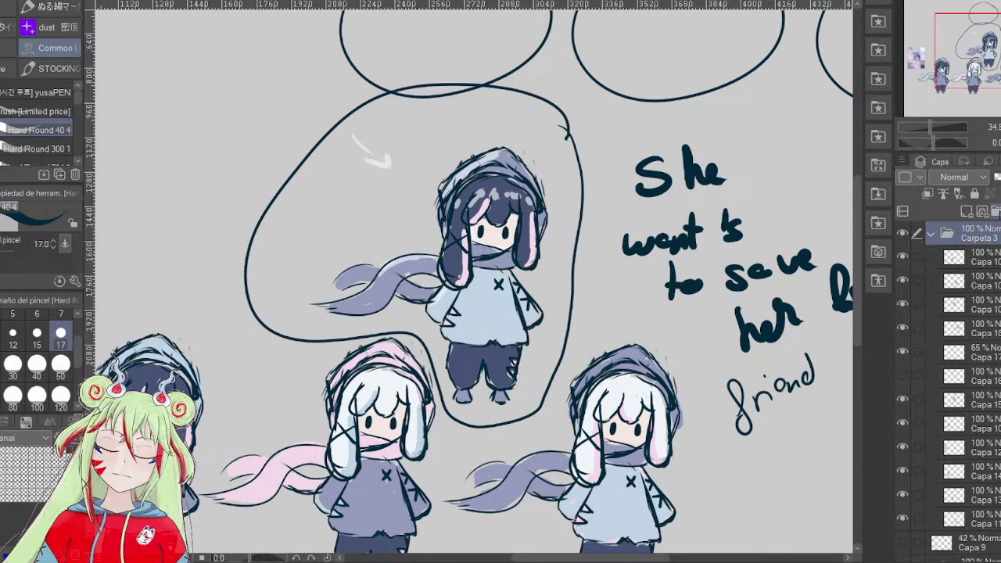
pyautogui.click(932, 234)
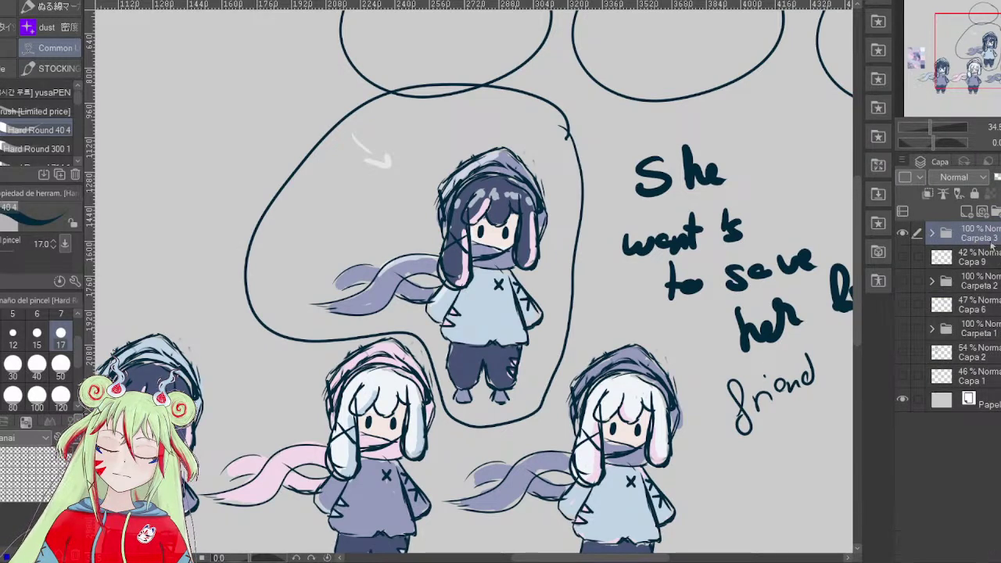
# - Hide the character folder and create a new folder containing an empty layer
pyautogui.click(904, 234)
pyautogui.moveTo(930, 127); pyautogui.dragTo(925, 126)
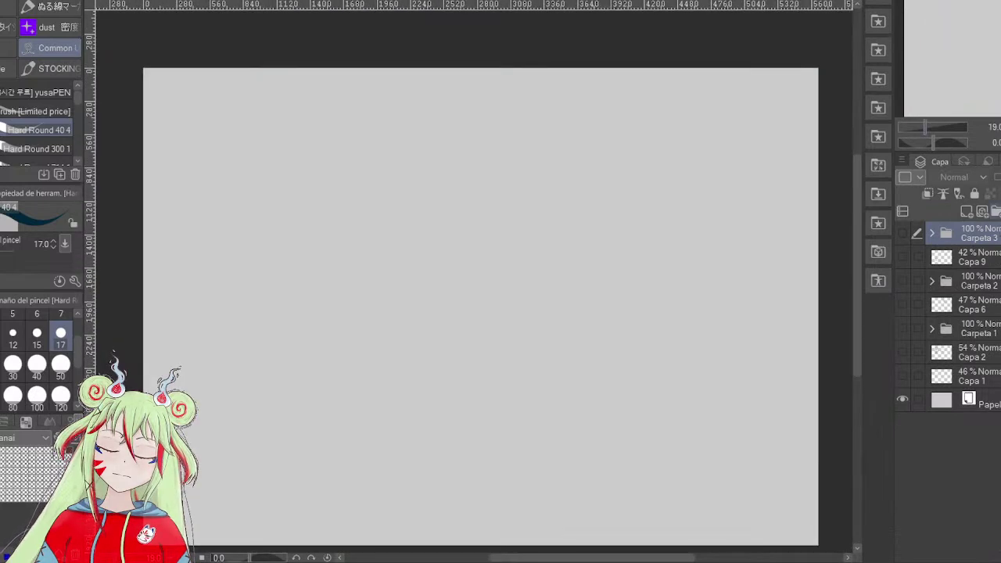
pyautogui.click(996, 212)
pyautogui.click(966, 212)
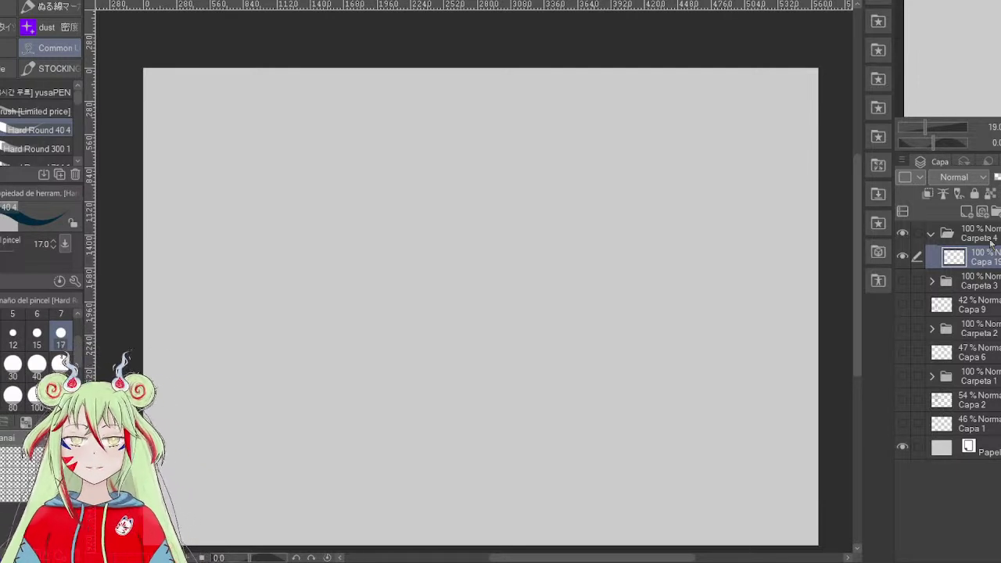
# - Sketch three rough rectangular thumbnail frames on the empty canvas, two in a row and one beneath
pyautogui.moveTo(201, 92)
pyautogui.mouseDown()
pyautogui.moveTo(204, 185)
pyautogui.moveTo(346, 93)
pyautogui.mouseUp()
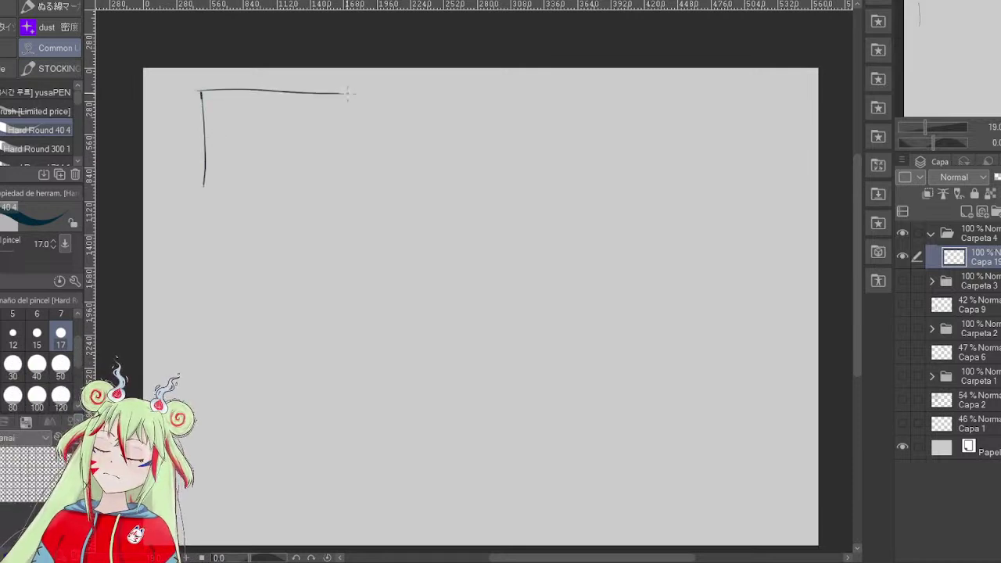
pyautogui.moveTo(204, 174); pyautogui.dragTo(349, 165)
pyautogui.moveTo(342, 87); pyautogui.dragTo(349, 173)
pyautogui.moveTo(210, 176); pyautogui.dragTo(324, 166)
pyautogui.moveTo(460, 107)
pyautogui.mouseDown()
pyautogui.moveTo(470, 187)
pyautogui.moveTo(468, 175)
pyautogui.mouseUp()
pyautogui.moveTo(463, 96); pyautogui.dragTo(655, 100)
pyautogui.moveTo(471, 184); pyautogui.dragTo(633, 173)
pyautogui.moveTo(623, 100); pyautogui.dragTo(626, 174)
pyautogui.moveTo(624, 125); pyautogui.dragTo(627, 172)
pyautogui.moveTo(228, 220)
pyautogui.mouseDown()
pyautogui.moveTo(233, 299)
pyautogui.moveTo(397, 217)
pyautogui.moveTo(390, 280)
pyautogui.mouseUp()
pyautogui.moveTo(388, 234); pyautogui.dragTo(390, 300)
pyautogui.moveTo(242, 301); pyautogui.dragTo(388, 298)
pyautogui.moveTo(384, 230)
pyautogui.mouseDown()
pyautogui.moveTo(243, 297)
pyautogui.moveTo(257, 301)
pyautogui.mouseUp()
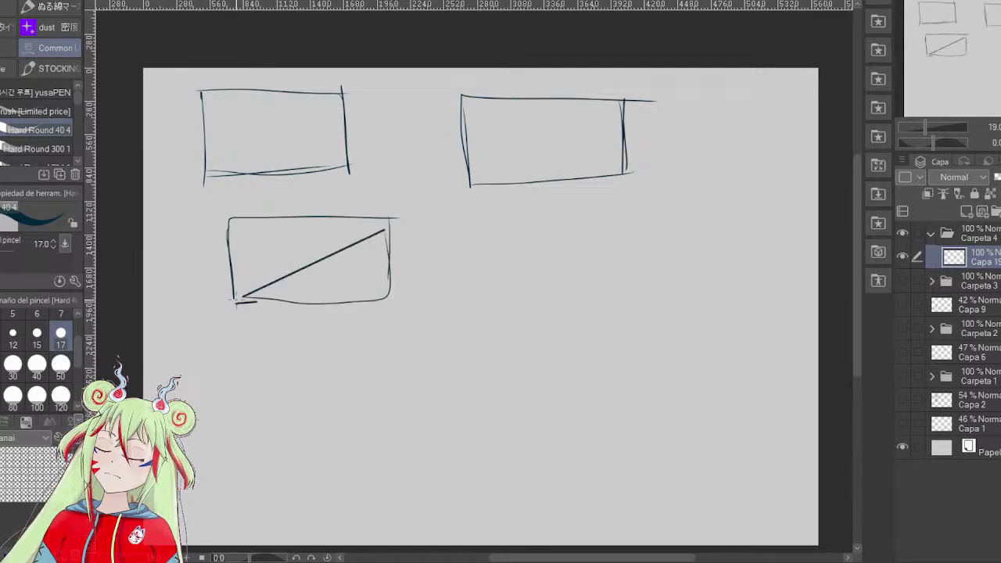
# - Undo the strokes of the thumbnail frames
pyautogui.hotkey('ctrl', 'z')
pyautogui.hotkey('ctrl', 'z')
pyautogui.hotkey('ctrl', 'z')
pyautogui.hotkey('ctrl', 'z')
pyautogui.hotkey('ctrl', 'z')
pyautogui.hotkey('ctrl', 'z')
pyautogui.hotkey('ctrl', 'z')
pyautogui.hotkey('ctrl', 'z')
pyautogui.hotkey('ctrl', 'z')
pyautogui.hotkey('ctrl', 'z')
pyautogui.hotkey('ctrl', 'z')
pyautogui.hotkey('ctrl', 'z')
pyautogui.hotkey('ctrl', 'z')
pyautogui.hotkey('ctrl', 'z')
pyautogui.hotkey('ctrl', 'z')
pyautogui.hotkey('ctrl', 'z')
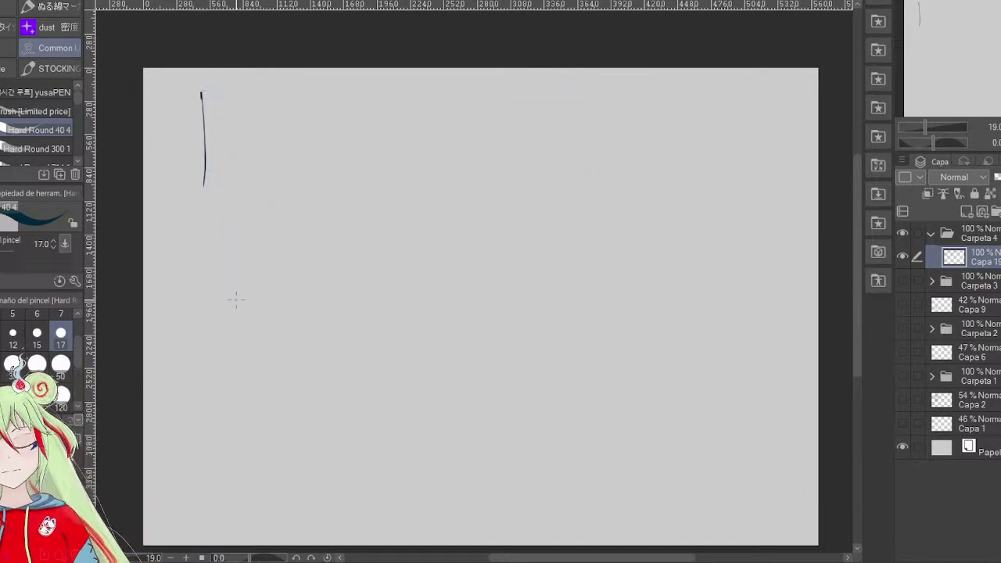
# - Draw two rectangular thumbnail frames side by side near the upper edge of the canvas
pyautogui.moveTo(202, 92)
pyautogui.mouseDown()
pyautogui.moveTo(333, 93)
pyautogui.moveTo(329, 163)
pyautogui.mouseUp()
pyautogui.moveTo(205, 173)
pyautogui.mouseDown()
pyautogui.moveTo(327, 165)
pyautogui.moveTo(323, 173)
pyautogui.mouseUp()
pyautogui.moveTo(332, 86); pyautogui.dragTo(335, 177)
pyautogui.moveTo(329, 173); pyautogui.dragTo(293, 175)
pyautogui.moveTo(423, 107); pyautogui.dragTo(431, 191)
pyautogui.moveTo(423, 104); pyautogui.dragTo(547, 100)
pyautogui.moveTo(442, 185); pyautogui.dragTo(586, 174)
pyautogui.moveTo(553, 97)
pyautogui.mouseDown()
pyautogui.moveTo(569, 174)
pyautogui.moveTo(560, 166)
pyautogui.mouseUp()
# - Sketch overlapping rolling cloud contours along the bottom of the first thumbnail frame
pyautogui.moveTo(922, 127); pyautogui.dragTo(936, 126)
pyautogui.moveTo(980, 49); pyautogui.dragTo(947, 19)
pyautogui.moveTo(200, 312)
pyautogui.mouseDown()
pyautogui.moveTo(229, 302)
pyautogui.moveTo(294, 298)
pyautogui.moveTo(343, 312)
pyautogui.moveTo(359, 303)
pyautogui.mouseUp()
pyautogui.moveTo(262, 320); pyautogui.dragTo(285, 318)
pyautogui.moveTo(202, 312)
pyautogui.mouseDown()
pyautogui.moveTo(269, 332)
pyautogui.moveTo(355, 304)
pyautogui.moveTo(429, 302)
pyautogui.moveTo(480, 319)
pyautogui.mouseUp()
pyautogui.moveTo(383, 358)
pyautogui.mouseDown()
pyautogui.moveTo(458, 316)
pyautogui.moveTo(505, 322)
pyautogui.mouseUp()
pyautogui.moveTo(471, 307)
pyautogui.mouseDown()
pyautogui.moveTo(492, 301)
pyautogui.moveTo(540, 313)
pyautogui.moveTo(595, 287)
pyautogui.mouseUp()
# - Add taller cloud outlines rising on the right and left sides of the first frame
pyautogui.moveTo(452, 301); pyautogui.dragTo(496, 260)
pyautogui.moveTo(504, 256); pyautogui.dragTo(521, 263)
pyautogui.moveTo(538, 254); pyautogui.dragTo(607, 226)
pyautogui.moveTo(579, 195)
pyautogui.mouseDown()
pyautogui.moveTo(497, 209)
pyautogui.moveTo(437, 238)
pyautogui.moveTo(429, 274)
pyautogui.mouseUp()
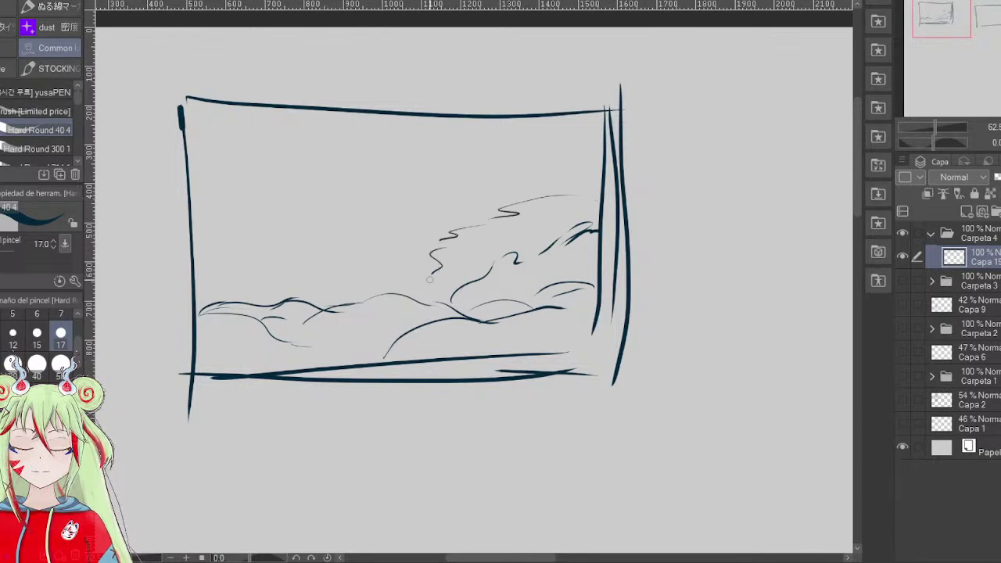
pyautogui.moveTo(193, 227)
pyautogui.mouseDown()
pyautogui.moveTo(303, 256)
pyautogui.moveTo(336, 280)
pyautogui.mouseUp()
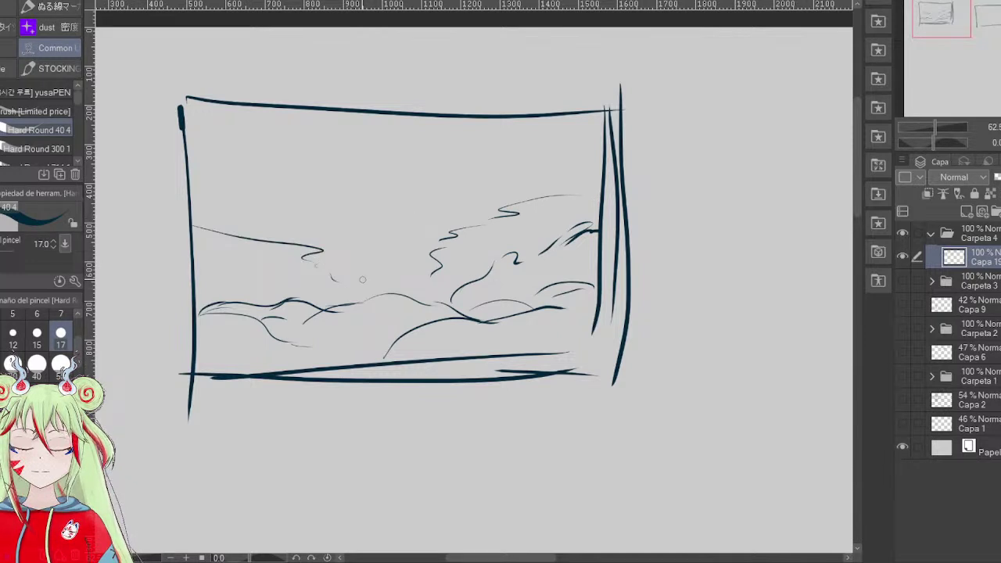
# - Try a castle with two pointed roofs above the clouds in the first frame and erase it
pyautogui.moveTo(373, 290)
pyautogui.mouseDown()
pyautogui.moveTo(368, 218)
pyautogui.moveTo(371, 227)
pyautogui.moveTo(357, 205)
pyautogui.moveTo(373, 205)
pyautogui.mouseUp()
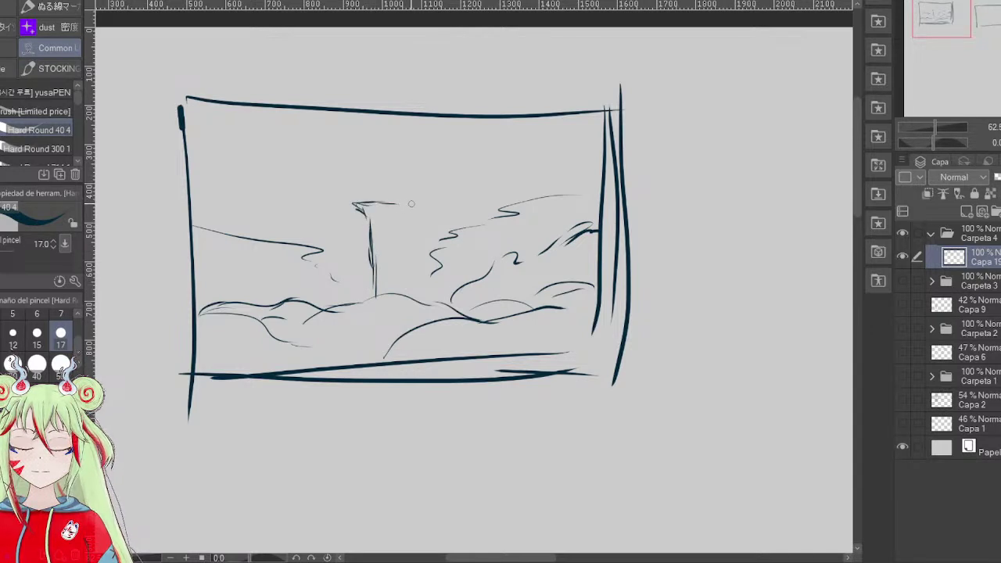
pyautogui.moveTo(360, 203)
pyautogui.mouseDown()
pyautogui.moveTo(380, 167)
pyautogui.moveTo(397, 200)
pyautogui.moveTo(417, 198)
pyautogui.mouseUp()
pyautogui.moveTo(426, 148)
pyautogui.mouseDown()
pyautogui.moveTo(432, 171)
pyautogui.moveTo(426, 149)
pyautogui.moveTo(466, 186)
pyautogui.mouseUp()
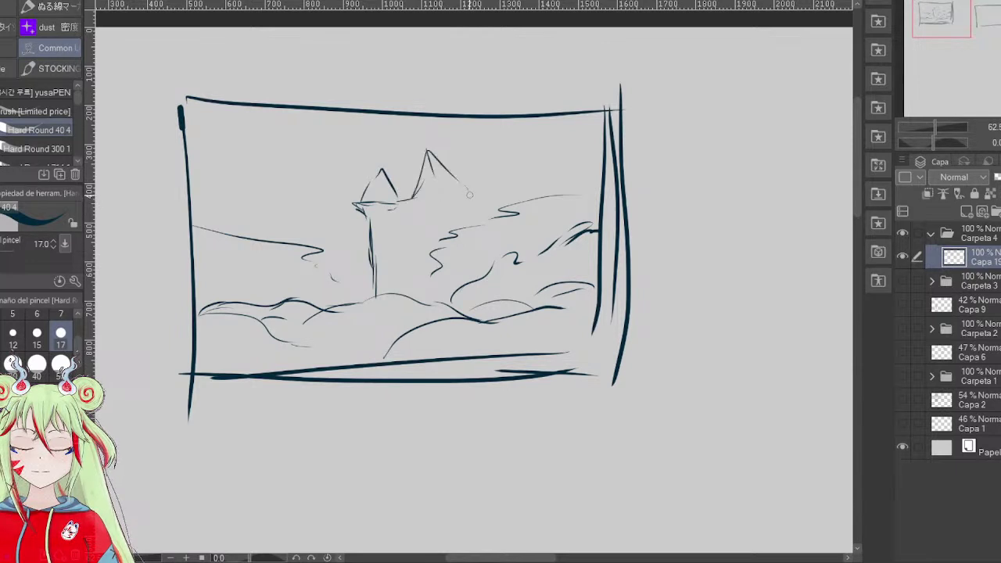
pyautogui.moveTo(405, 199)
pyautogui.mouseDown()
pyautogui.moveTo(438, 197)
pyautogui.moveTo(469, 231)
pyautogui.mouseUp()
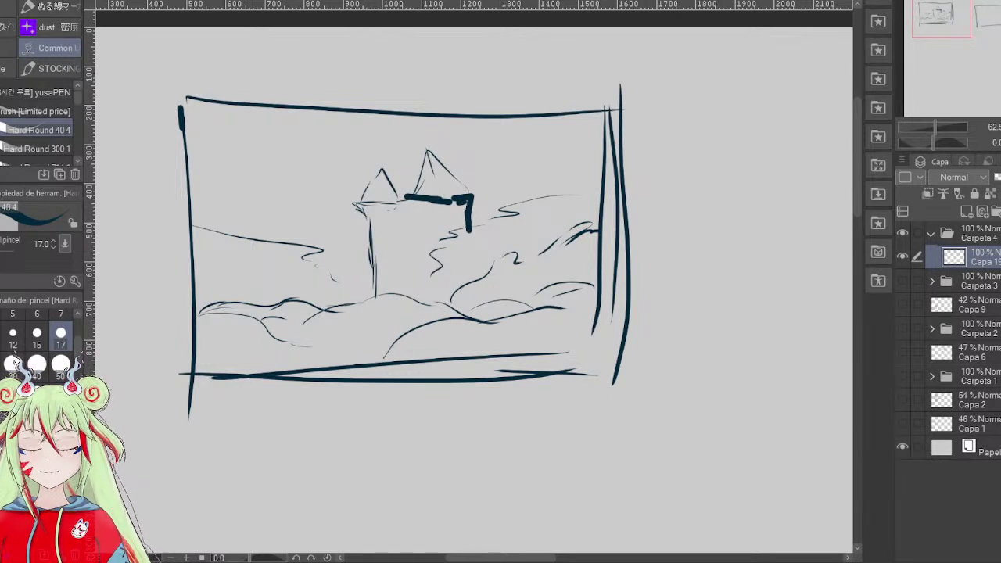
pyautogui.press('e')
pyautogui.moveTo(453, 184)
pyautogui.mouseDown()
pyautogui.moveTo(438, 176)
pyautogui.moveTo(430, 188)
pyautogui.moveTo(413, 167)
pyautogui.moveTo(365, 234)
pyautogui.moveTo(374, 269)
pyautogui.moveTo(474, 190)
pyautogui.moveTo(438, 154)
pyautogui.mouseUp()
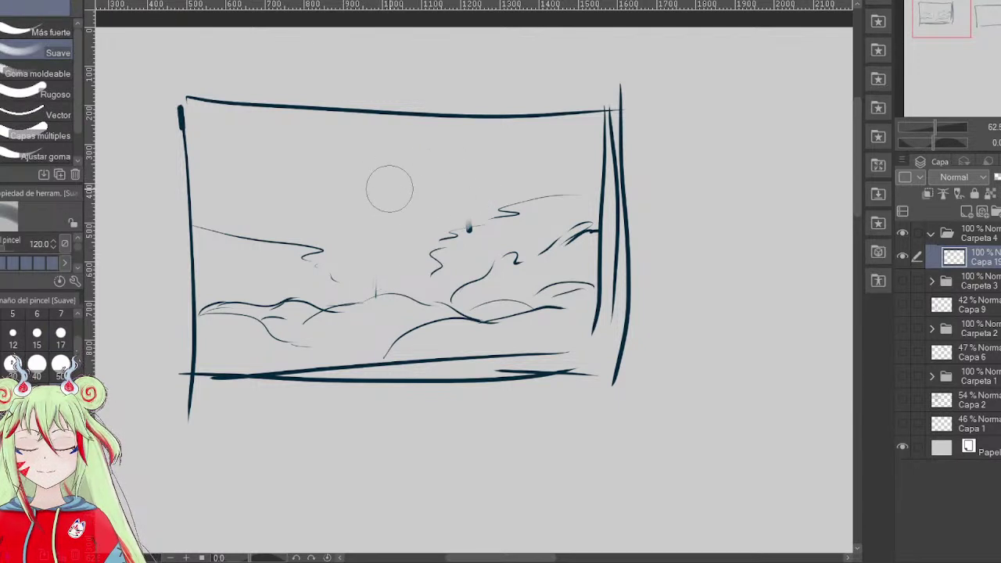
# - Sketch a stepped castle with several spires and small windows rising from the clouds in the frame's centre
pyautogui.press('p')
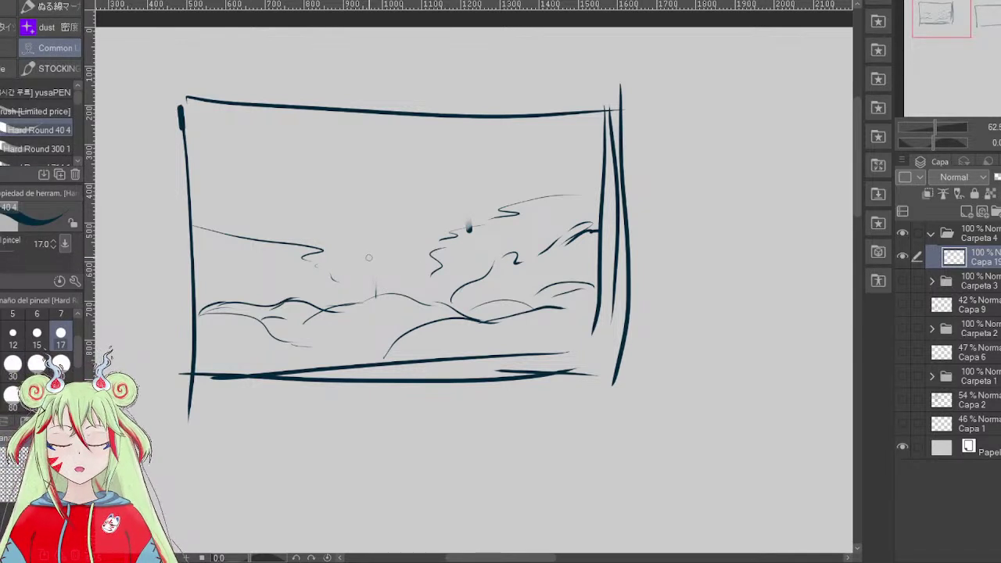
pyautogui.moveTo(325, 264)
pyautogui.mouseDown()
pyautogui.moveTo(395, 279)
pyautogui.moveTo(386, 291)
pyautogui.moveTo(364, 251)
pyautogui.moveTo(367, 270)
pyautogui.mouseUp()
pyautogui.moveTo(374, 222)
pyautogui.mouseDown()
pyautogui.moveTo(373, 244)
pyautogui.moveTo(405, 149)
pyautogui.moveTo(416, 155)
pyautogui.moveTo(428, 135)
pyautogui.moveTo(429, 160)
pyautogui.mouseUp()
pyautogui.moveTo(434, 161)
pyautogui.mouseDown()
pyautogui.moveTo(465, 172)
pyautogui.moveTo(454, 147)
pyautogui.moveTo(483, 220)
pyautogui.mouseUp()
pyautogui.moveTo(397, 183)
pyautogui.mouseDown()
pyautogui.moveTo(398, 201)
pyautogui.moveTo(427, 185)
pyautogui.moveTo(452, 195)
pyautogui.mouseUp()
pyautogui.moveTo(405, 225)
pyautogui.mouseDown()
pyautogui.moveTo(408, 256)
pyautogui.moveTo(441, 229)
pyautogui.mouseUp()
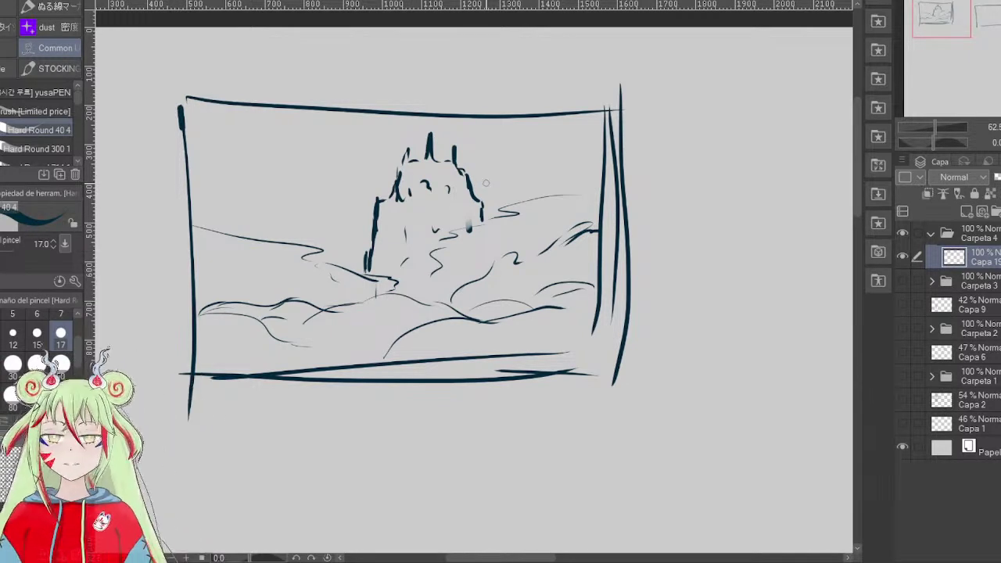
# - Add a long cloud left of the castle and a small dark flying shape in the frame's upper right corner
pyautogui.moveTo(242, 143)
pyautogui.mouseDown()
pyautogui.moveTo(305, 163)
pyautogui.moveTo(345, 200)
pyautogui.mouseUp()
pyautogui.moveTo(181, 133)
pyautogui.mouseDown()
pyautogui.moveTo(253, 180)
pyautogui.moveTo(241, 135)
pyautogui.mouseUp()
pyautogui.moveTo(563, 132)
pyautogui.mouseDown()
pyautogui.moveTo(540, 144)
pyautogui.moveTo(577, 130)
pyautogui.moveTo(562, 142)
pyautogui.moveTo(550, 144)
pyautogui.moveTo(567, 125)
pyautogui.moveTo(560, 144)
pyautogui.moveTo(579, 141)
pyautogui.moveTo(556, 145)
pyautogui.moveTo(576, 123)
pyautogui.moveTo(585, 133)
pyautogui.mouseUp()
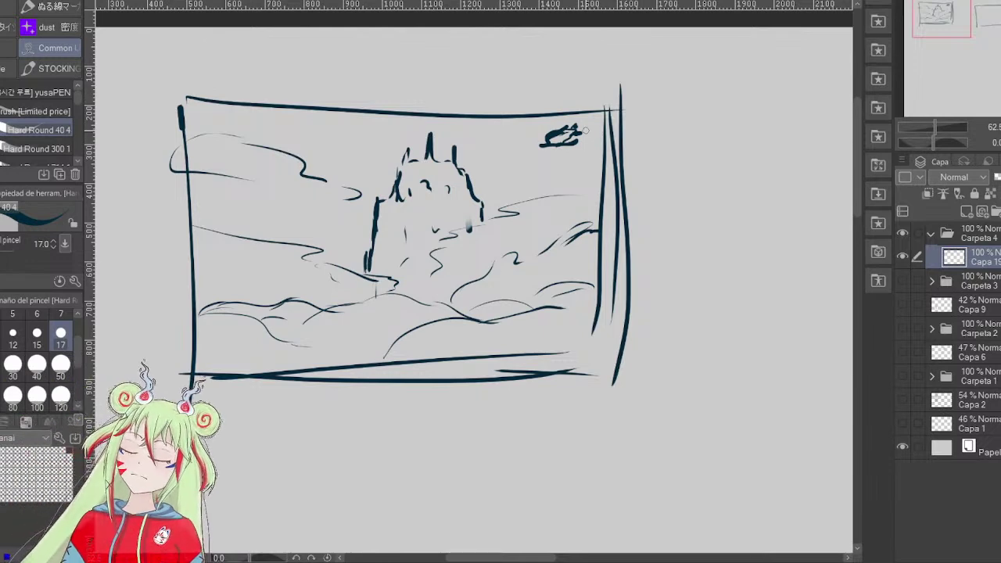
# - Sketch a dragon-like head and neck entering the first frame from its left edge
pyautogui.moveTo(263, 209)
pyautogui.mouseDown()
pyautogui.moveTo(272, 202)
pyautogui.moveTo(333, 217)
pyautogui.moveTo(313, 227)
pyautogui.moveTo(261, 221)
pyautogui.mouseUp()
pyautogui.moveTo(323, 218)
pyautogui.mouseDown()
pyautogui.moveTo(328, 227)
pyautogui.moveTo(294, 227)
pyautogui.moveTo(259, 205)
pyautogui.moveTo(289, 200)
pyautogui.moveTo(270, 194)
pyautogui.moveTo(280, 211)
pyautogui.moveTo(266, 201)
pyautogui.mouseUp()
pyautogui.moveTo(260, 207); pyautogui.dragTo(272, 192)
pyautogui.moveTo(295, 204)
pyautogui.mouseDown()
pyautogui.moveTo(308, 212)
pyautogui.moveTo(189, 223)
pyautogui.mouseUp()
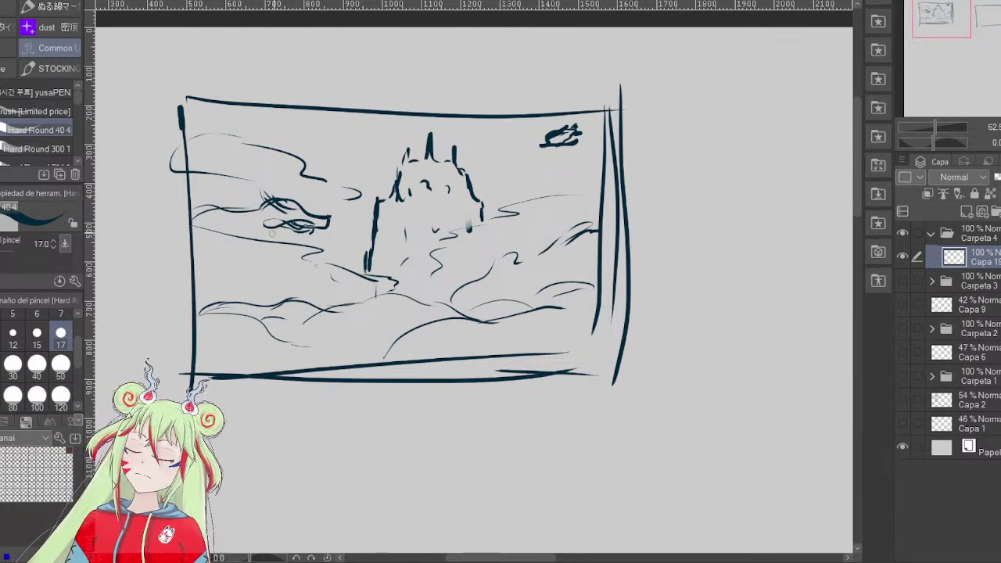
# - Reinforce the cloud lines at the frame's left, and erase the dragon-like head and the small flying shape
pyautogui.moveTo(195, 258)
pyautogui.mouseDown()
pyautogui.moveTo(223, 236)
pyautogui.moveTo(303, 258)
pyautogui.mouseUp()
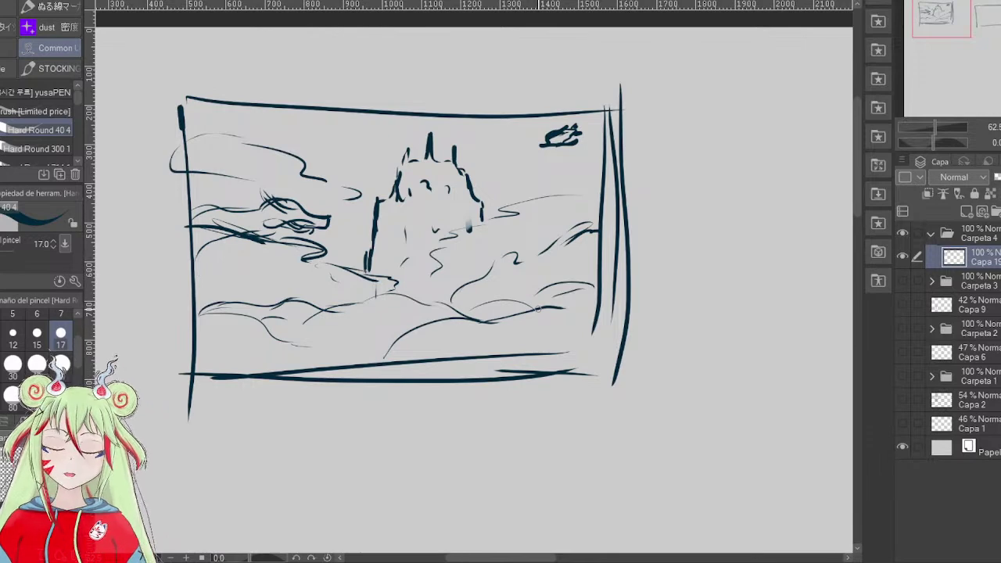
pyautogui.press('e')
pyautogui.moveTo(314, 216)
pyautogui.mouseDown()
pyautogui.moveTo(245, 188)
pyautogui.moveTo(250, 203)
pyautogui.moveTo(229, 180)
pyautogui.mouseUp()
pyautogui.moveTo(552, 139)
pyautogui.mouseDown()
pyautogui.moveTo(568, 148)
pyautogui.moveTo(544, 145)
pyautogui.mouseUp()
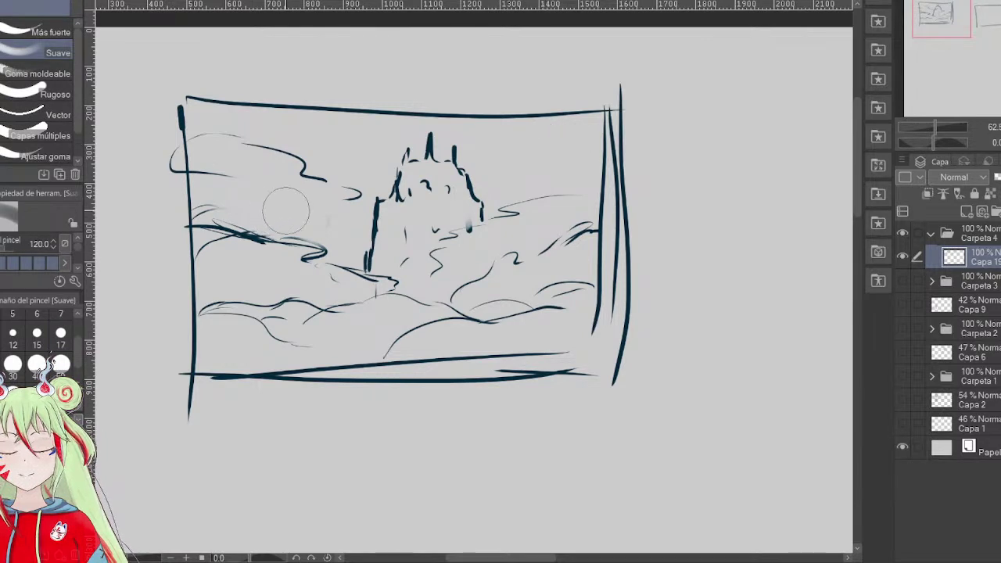
# - Sketch low sweeping cloud contours across the bottom of the second thumbnail frame
pyautogui.press('p')
pyautogui.moveTo(782, 298)
pyautogui.mouseDown()
pyautogui.moveTo(682, 280)
pyautogui.moveTo(148, 263)
pyautogui.mouseUp()
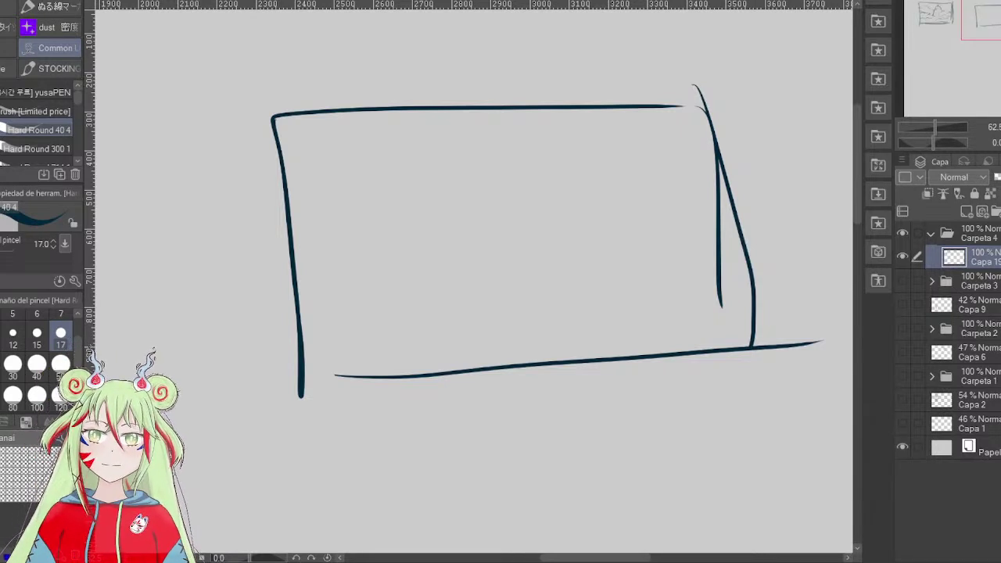
pyautogui.moveTo(301, 296)
pyautogui.mouseDown()
pyautogui.moveTo(396, 284)
pyautogui.moveTo(399, 301)
pyautogui.moveTo(442, 305)
pyautogui.mouseUp()
pyautogui.moveTo(422, 300)
pyautogui.mouseDown()
pyautogui.moveTo(490, 278)
pyautogui.moveTo(399, 306)
pyautogui.mouseUp()
pyautogui.moveTo(305, 327)
pyautogui.mouseDown()
pyautogui.moveTo(464, 316)
pyautogui.moveTo(570, 350)
pyautogui.moveTo(656, 298)
pyautogui.moveTo(697, 286)
pyautogui.mouseUp()
pyautogui.moveTo(602, 322)
pyautogui.mouseDown()
pyautogui.moveTo(578, 306)
pyautogui.moveTo(569, 313)
pyautogui.mouseUp()
# - Fill the lower part of the second thumbnail with overlapping rolling cloud banks and faint contours at the left edge
pyautogui.moveTo(387, 301); pyautogui.dragTo(497, 297)
pyautogui.moveTo(530, 302)
pyautogui.mouseDown()
pyautogui.moveTo(540, 320)
pyautogui.moveTo(677, 279)
pyautogui.moveTo(743, 301)
pyautogui.moveTo(666, 311)
pyautogui.mouseUp()
pyautogui.moveTo(671, 330); pyautogui.dragTo(654, 342)
pyautogui.moveTo(530, 302)
pyautogui.mouseDown()
pyautogui.moveTo(588, 278)
pyautogui.moveTo(613, 290)
pyautogui.moveTo(646, 267)
pyautogui.moveTo(634, 259)
pyautogui.moveTo(716, 247)
pyautogui.mouseUp()
pyautogui.moveTo(319, 249); pyautogui.dragTo(399, 237)
pyautogui.moveTo(317, 270); pyautogui.dragTo(290, 272)
# - Rough out a large rounded whale head and body rising above the clouds in the second thumbnail
pyautogui.click(413, 156)
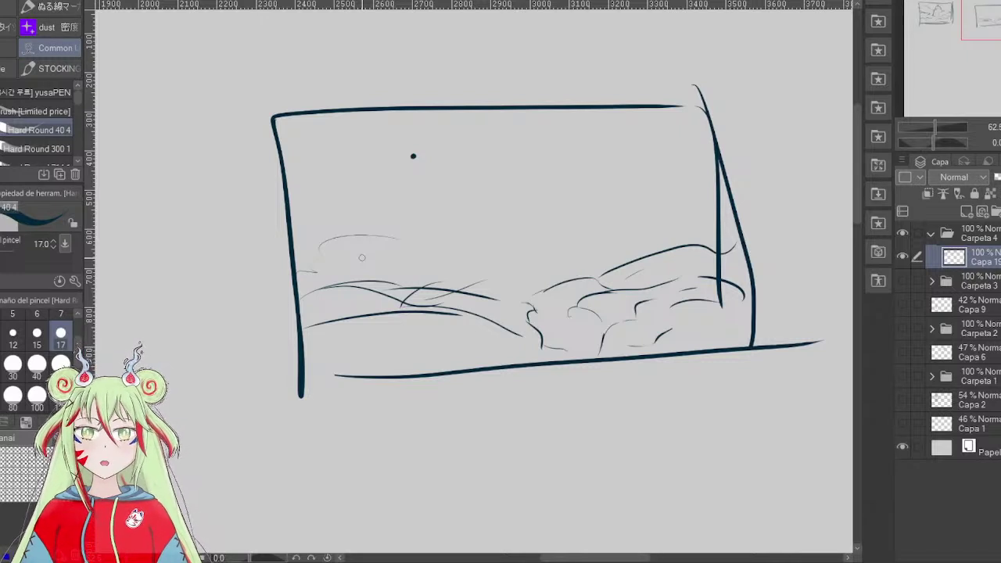
pyautogui.moveTo(391, 195)
pyautogui.mouseDown()
pyautogui.moveTo(438, 148)
pyautogui.moveTo(420, 151)
pyautogui.moveTo(474, 141)
pyautogui.moveTo(574, 171)
pyautogui.moveTo(640, 232)
pyautogui.mouseUp()
pyautogui.moveTo(395, 166)
pyautogui.mouseDown()
pyautogui.moveTo(414, 223)
pyautogui.moveTo(508, 262)
pyautogui.moveTo(585, 273)
pyautogui.mouseUp()
pyautogui.moveTo(617, 219); pyautogui.dragTo(649, 249)
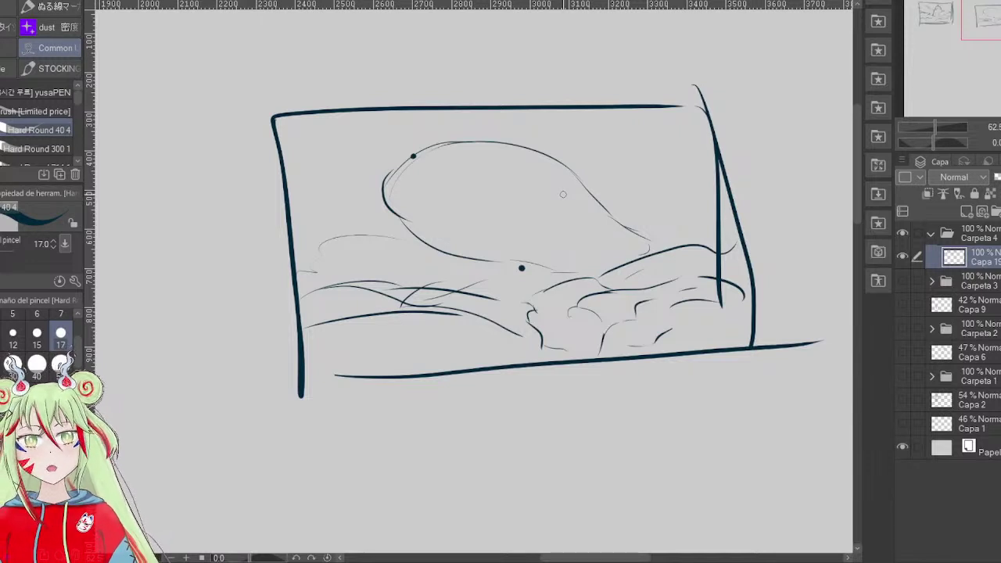
# - Darken the whale's outline with a mouth line and eye, and sketch its tail fluke emerging from the clouds
pyautogui.moveTo(401, 163)
pyautogui.mouseDown()
pyautogui.moveTo(453, 146)
pyautogui.moveTo(540, 158)
pyautogui.mouseUp()
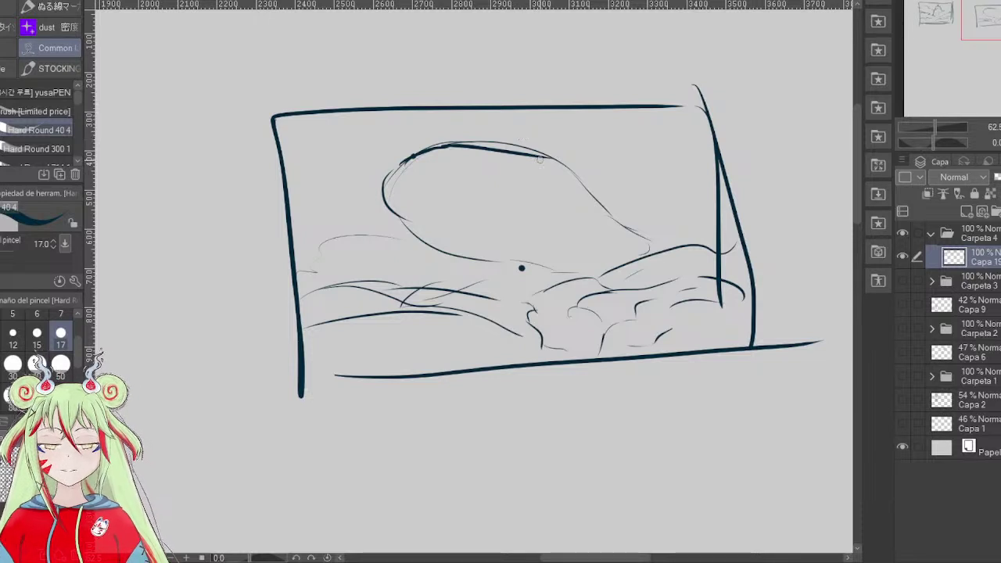
pyautogui.moveTo(442, 144)
pyautogui.mouseDown()
pyautogui.moveTo(496, 149)
pyautogui.moveTo(649, 240)
pyautogui.mouseUp()
pyautogui.moveTo(414, 154)
pyautogui.mouseDown()
pyautogui.moveTo(386, 175)
pyautogui.moveTo(400, 189)
pyautogui.moveTo(494, 219)
pyautogui.moveTo(390, 185)
pyautogui.mouseUp()
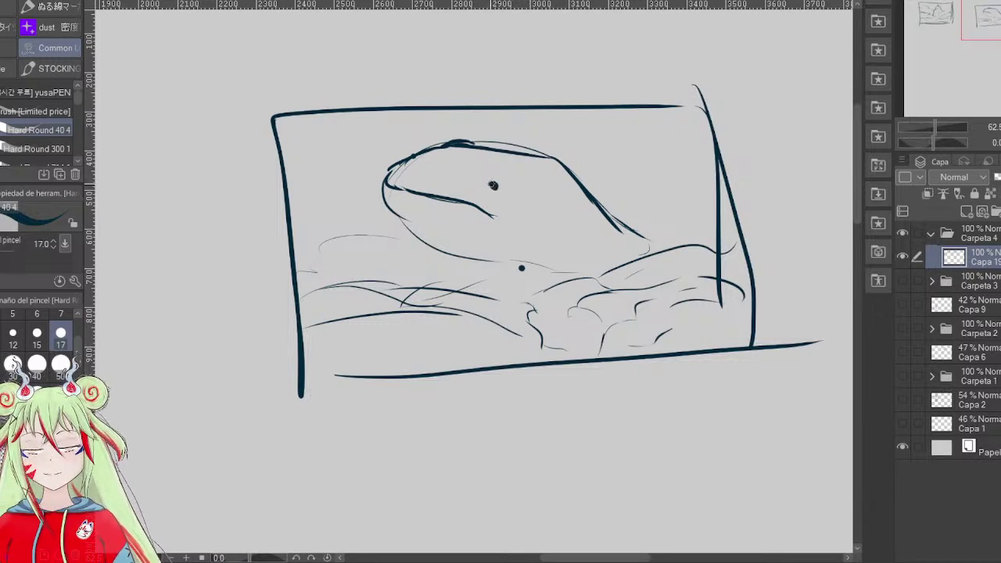
pyautogui.moveTo(434, 147)
pyautogui.mouseDown()
pyautogui.moveTo(552, 164)
pyautogui.moveTo(649, 252)
pyautogui.mouseUp()
pyautogui.moveTo(565, 173); pyautogui.dragTo(657, 258)
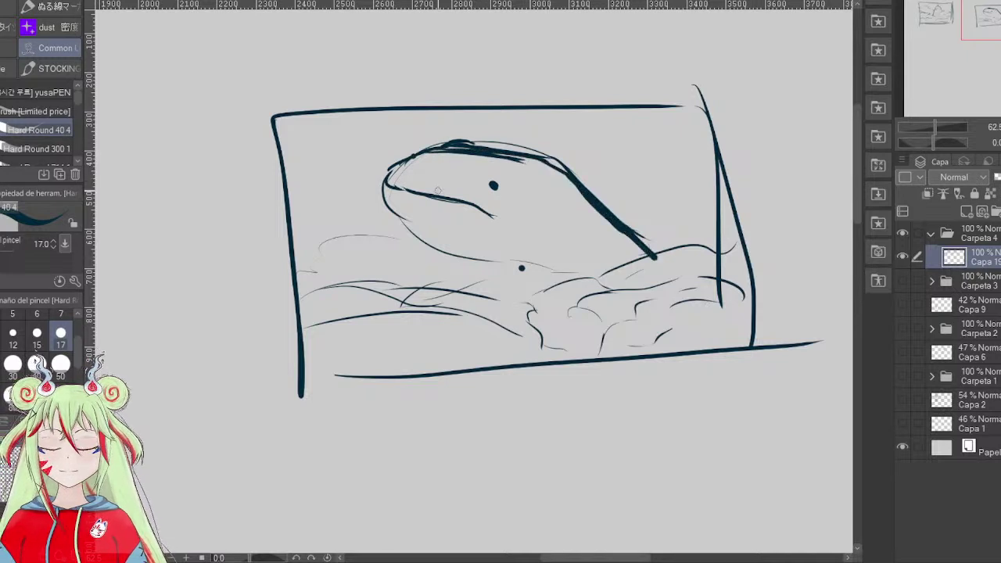
pyautogui.moveTo(391, 190)
pyautogui.mouseDown()
pyautogui.moveTo(404, 222)
pyautogui.moveTo(501, 264)
pyautogui.moveTo(551, 268)
pyautogui.mouseUp()
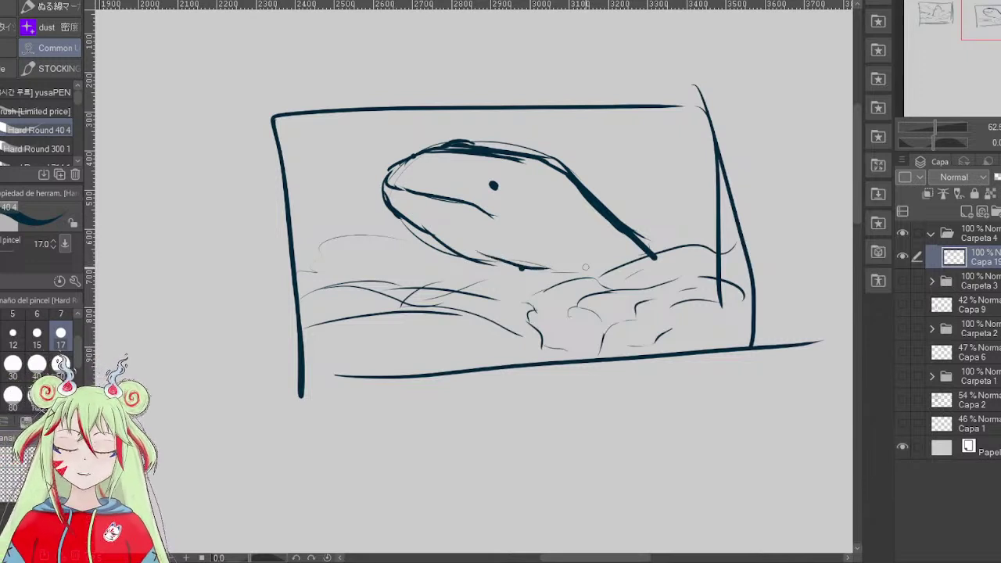
pyautogui.moveTo(682, 244)
pyautogui.mouseDown()
pyautogui.moveTo(685, 219)
pyautogui.moveTo(652, 191)
pyautogui.moveTo(647, 169)
pyautogui.moveTo(692, 198)
pyautogui.moveTo(718, 164)
pyautogui.mouseUp()
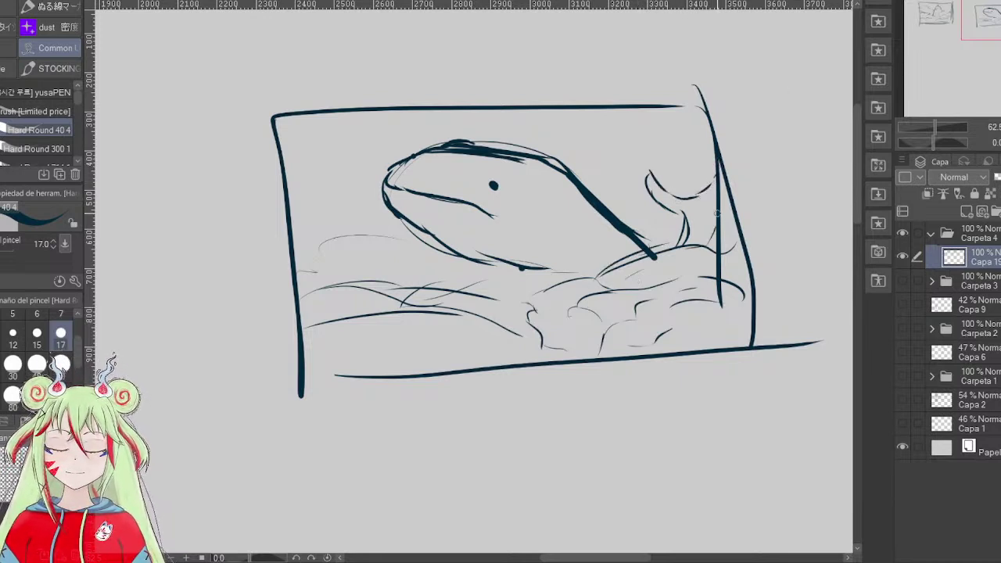
# - Add thin cloud contours in the sky on both sides of the whale and scatter small star dots around it
pyautogui.moveTo(423, 155); pyautogui.dragTo(296, 181)
pyautogui.moveTo(570, 169)
pyautogui.mouseDown()
pyautogui.moveTo(674, 111)
pyautogui.moveTo(670, 133)
pyautogui.mouseUp()
pyautogui.moveTo(636, 148); pyautogui.dragTo(601, 178)
pyautogui.click(532, 127)
pyautogui.click(329, 206)
pyautogui.click(403, 129)
pyautogui.click(633, 201)
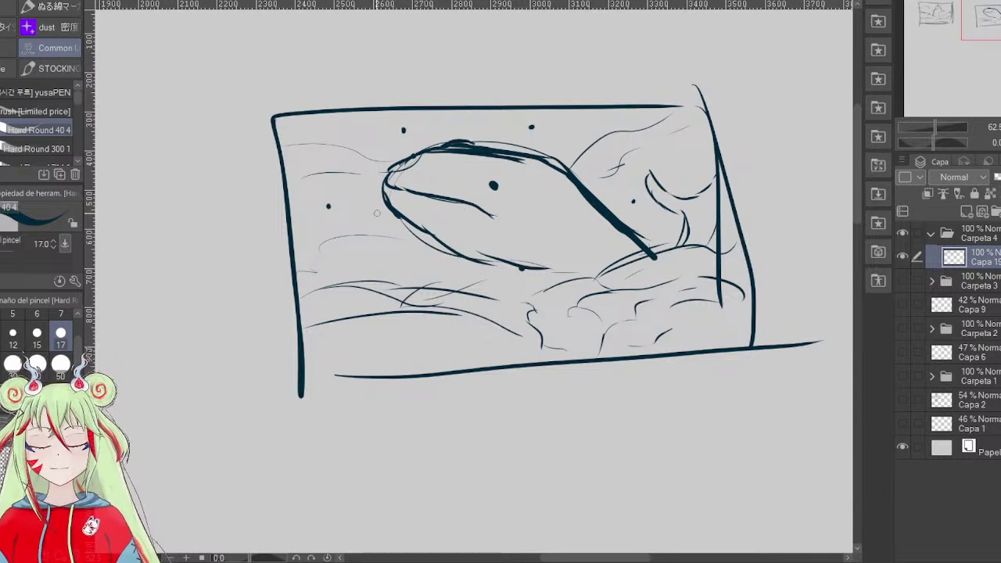
# - Draw dashed marks and a long slanted line around the lower part of the whale thumbnail, extending below its frame
pyautogui.moveTo(379, 485); pyautogui.dragTo(406, 488)
pyautogui.moveTo(465, 480); pyautogui.dragTo(501, 473)
pyautogui.moveTo(394, 208); pyautogui.dragTo(350, 212)
pyautogui.moveTo(306, 253); pyautogui.dragTo(295, 268)
pyautogui.moveTo(263, 341); pyautogui.dragTo(251, 376)
pyautogui.moveTo(252, 417); pyautogui.dragTo(266, 440)
pyautogui.moveTo(305, 460)
pyautogui.mouseDown()
pyautogui.moveTo(406, 472)
pyautogui.moveTo(593, 420)
pyautogui.mouseUp()
pyautogui.moveTo(632, 402)
pyautogui.mouseDown()
pyautogui.moveTo(657, 383)
pyautogui.moveTo(673, 282)
pyautogui.mouseUp()
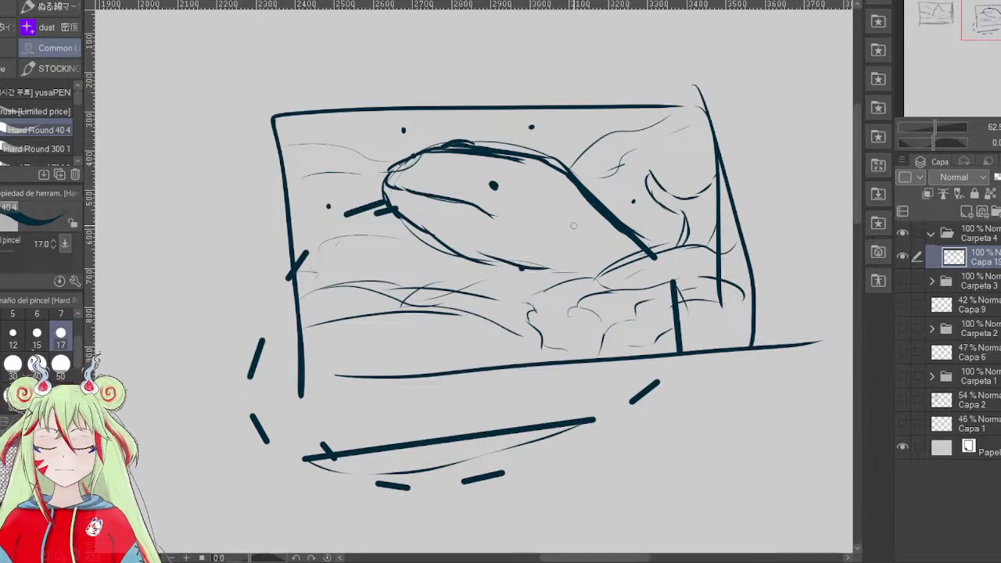
# - Sketch a pointed side fin on the lower rear of the whale's body
pyautogui.moveTo(557, 217)
pyautogui.mouseDown()
pyautogui.moveTo(601, 255)
pyautogui.moveTo(574, 249)
pyautogui.moveTo(585, 255)
pyautogui.mouseUp()
pyautogui.moveTo(588, 247); pyautogui.dragTo(600, 256)
pyautogui.moveTo(560, 213); pyautogui.dragTo(582, 234)
pyautogui.moveTo(574, 227); pyautogui.dragTo(607, 258)
pyautogui.moveTo(543, 236); pyautogui.dragTo(563, 249)
pyautogui.moveTo(552, 240)
pyautogui.mouseDown()
pyautogui.moveTo(608, 255)
pyautogui.moveTo(599, 258)
pyautogui.mouseUp()
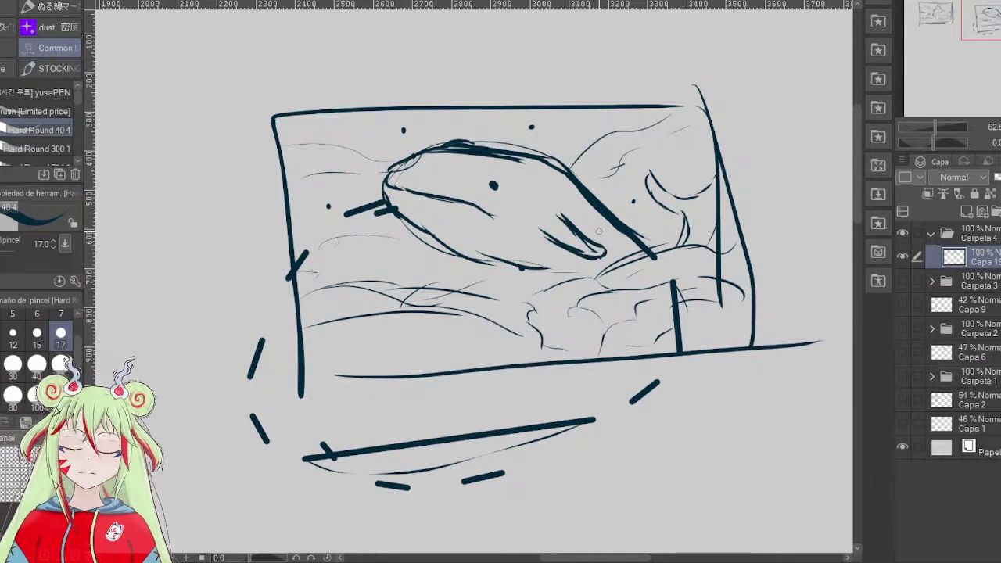
# - Sketch thin branching lines rising from the whale's upper back toward the top edge of the frame
pyautogui.moveTo(569, 167); pyautogui.dragTo(582, 115)
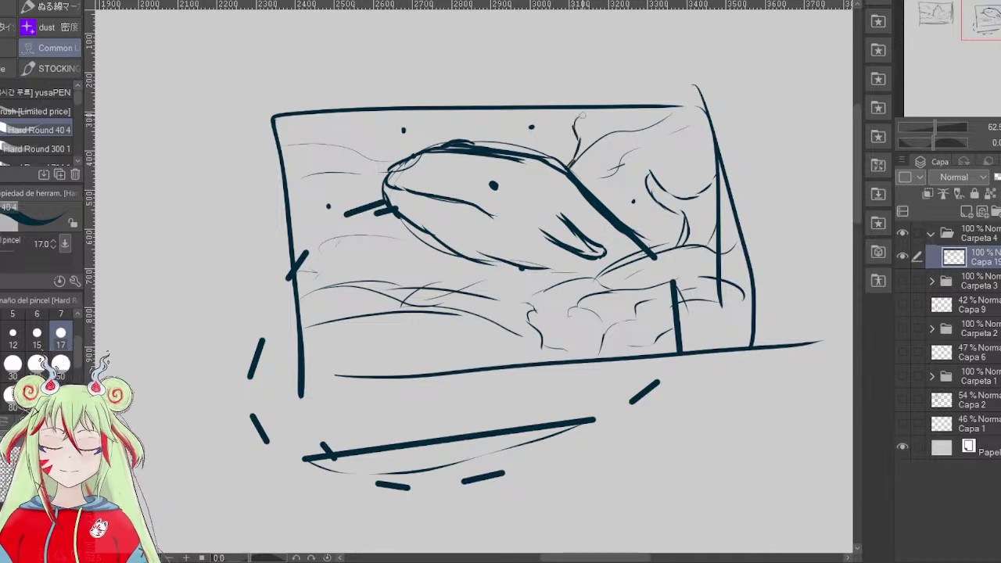
pyautogui.moveTo(569, 171)
pyautogui.mouseDown()
pyautogui.moveTo(611, 150)
pyautogui.moveTo(641, 150)
pyautogui.moveTo(661, 124)
pyautogui.moveTo(653, 140)
pyautogui.moveTo(592, 154)
pyautogui.mouseUp()
pyautogui.moveTo(618, 118)
pyautogui.mouseDown()
pyautogui.moveTo(606, 139)
pyautogui.moveTo(618, 109)
pyautogui.moveTo(608, 128)
pyautogui.mouseUp()
pyautogui.moveTo(579, 122); pyautogui.dragTo(582, 131)
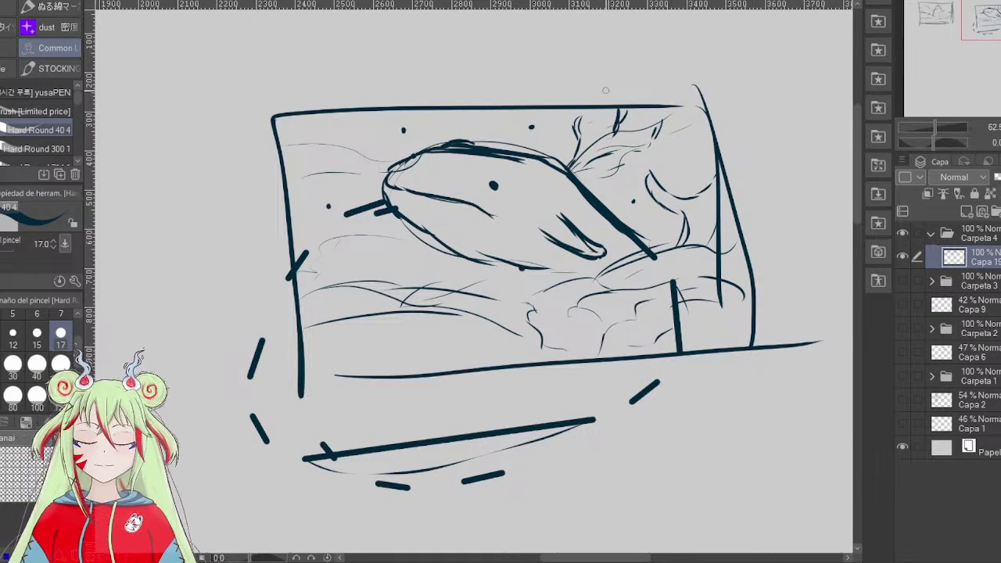
# - Draw a third rectangular thumbnail frame below the castle thumbnail
pyautogui.moveTo(990, 19)
pyautogui.mouseDown()
pyautogui.moveTo(923, 67)
pyautogui.moveTo(955, 43)
pyautogui.mouseUp()
pyautogui.moveTo(189, 182)
pyautogui.mouseDown()
pyautogui.moveTo(353, 440)
pyautogui.moveTo(664, 205)
pyautogui.moveTo(236, 132)
pyautogui.moveTo(179, 215)
pyautogui.mouseUp()
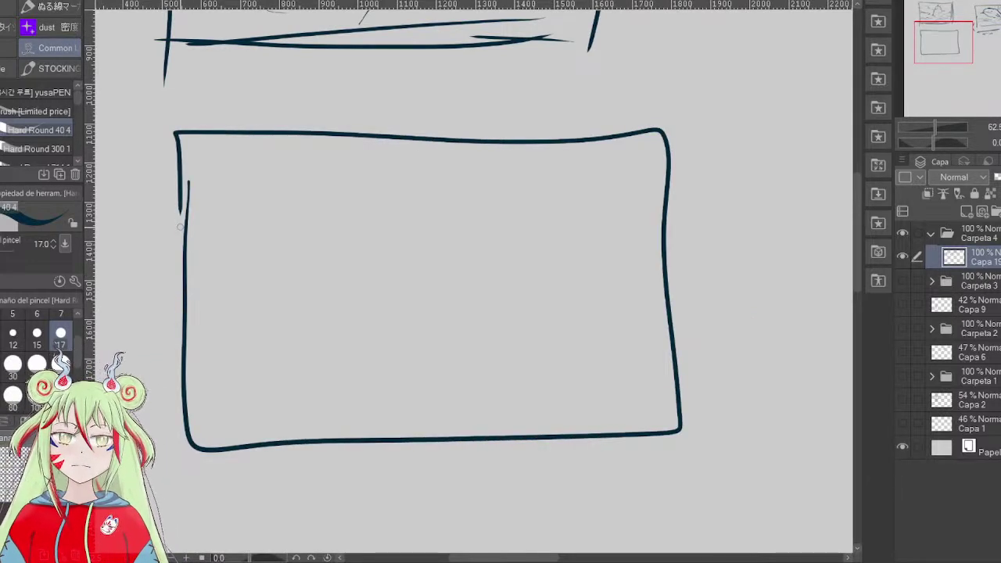
# - Handwrite "night" above the whale thumbnail and "afternoon" above the castle thumbnail
pyautogui.moveTo(942, 37); pyautogui.dragTo(944, 7)
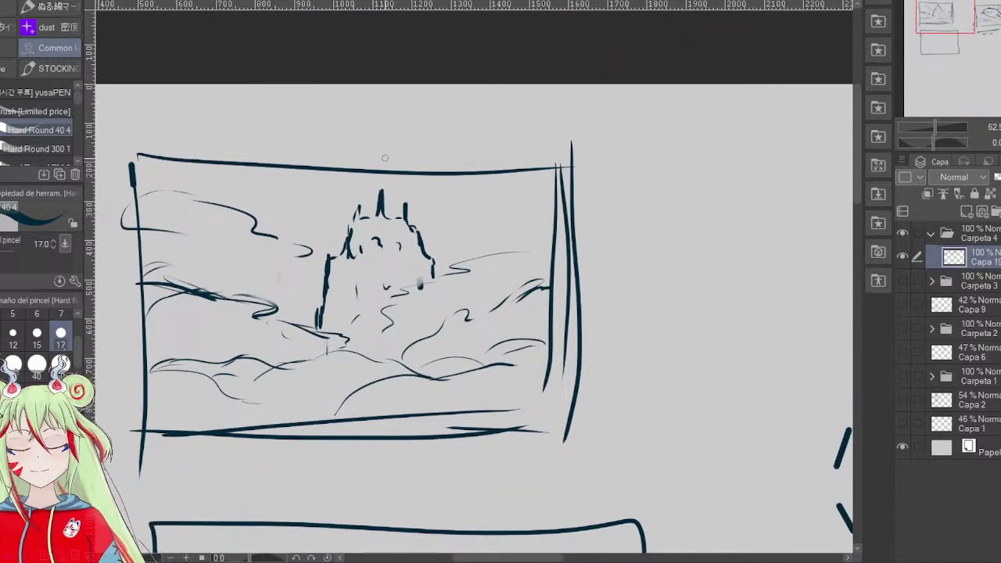
pyautogui.moveTo(950, 39)
pyautogui.mouseDown()
pyautogui.moveTo(944, 47)
pyautogui.moveTo(996, 39)
pyautogui.moveTo(991, 15)
pyautogui.mouseUp()
pyautogui.moveTo(499, 115)
pyautogui.mouseDown()
pyautogui.moveTo(517, 131)
pyautogui.moveTo(523, 104)
pyautogui.moveTo(539, 132)
pyautogui.mouseUp()
pyautogui.moveTo(557, 121); pyautogui.dragTo(553, 144)
pyautogui.moveTo(563, 91)
pyautogui.mouseDown()
pyautogui.moveTo(563, 116)
pyautogui.moveTo(577, 119)
pyautogui.mouseUp()
pyautogui.moveTo(596, 90)
pyautogui.mouseDown()
pyautogui.moveTo(588, 116)
pyautogui.moveTo(623, 94)
pyautogui.mouseUp()
pyautogui.moveTo(979, 19); pyautogui.dragTo(938, 17)
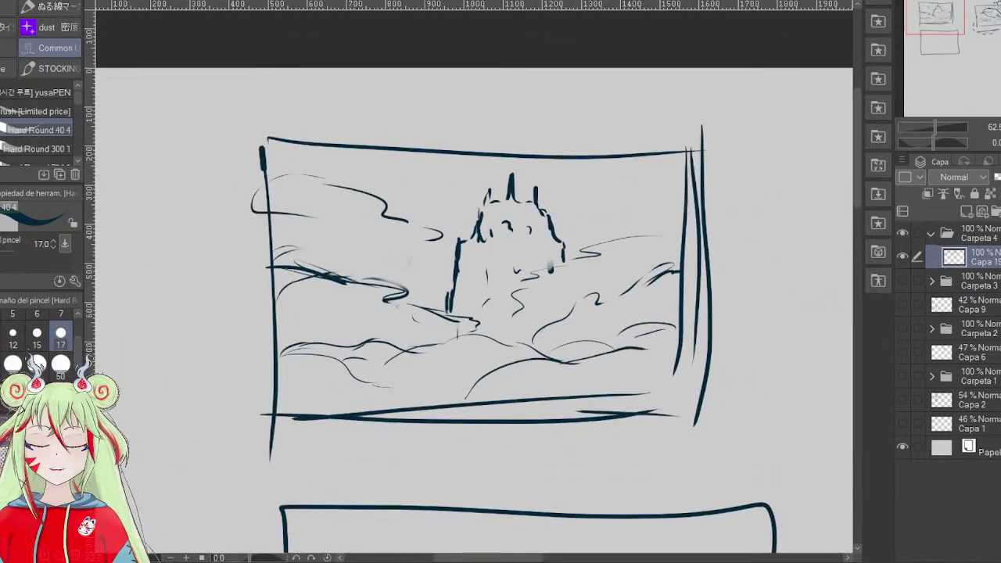
pyautogui.moveTo(468, 113); pyautogui.dragTo(464, 143)
pyautogui.moveTo(501, 81)
pyautogui.mouseDown()
pyautogui.moveTo(500, 122)
pyautogui.moveTo(519, 102)
pyautogui.mouseUp()
pyautogui.moveTo(518, 118); pyautogui.dragTo(622, 106)
# - Handwrite "day" above the empty third thumbnail frame
pyautogui.moveTo(952, 27); pyautogui.dragTo(957, 53)
pyautogui.moveTo(473, 186); pyautogui.dragTo(468, 205)
pyautogui.moveTo(471, 174)
pyautogui.mouseDown()
pyautogui.moveTo(501, 208)
pyautogui.moveTo(516, 204)
pyautogui.moveTo(505, 227)
pyautogui.moveTo(581, 178)
pyautogui.mouseUp()
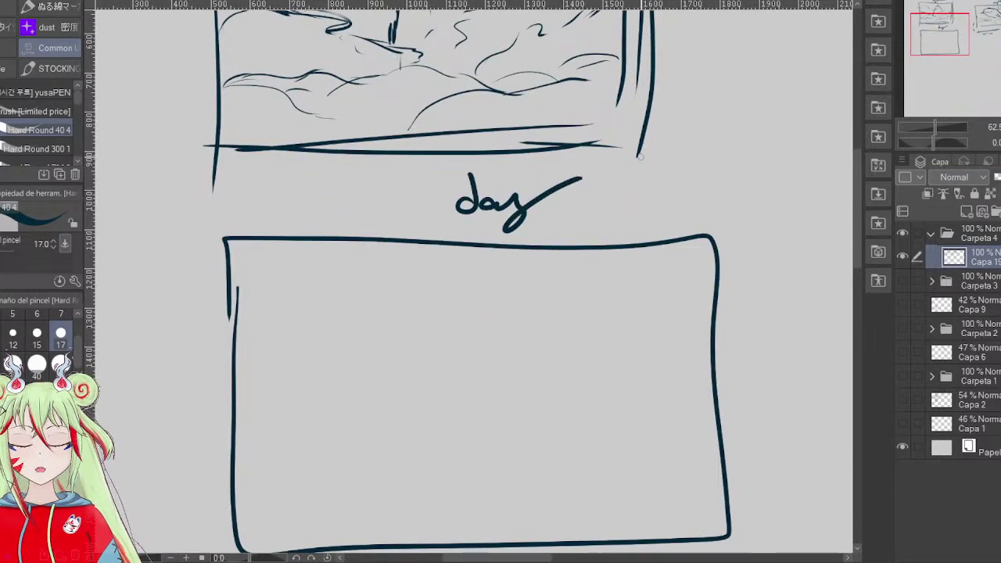
# - Sketch a partly cropped house at the left edge of the day thumbnail, with foreground ground lines below it
pyautogui.moveTo(953, 38); pyautogui.dragTo(953, 49)
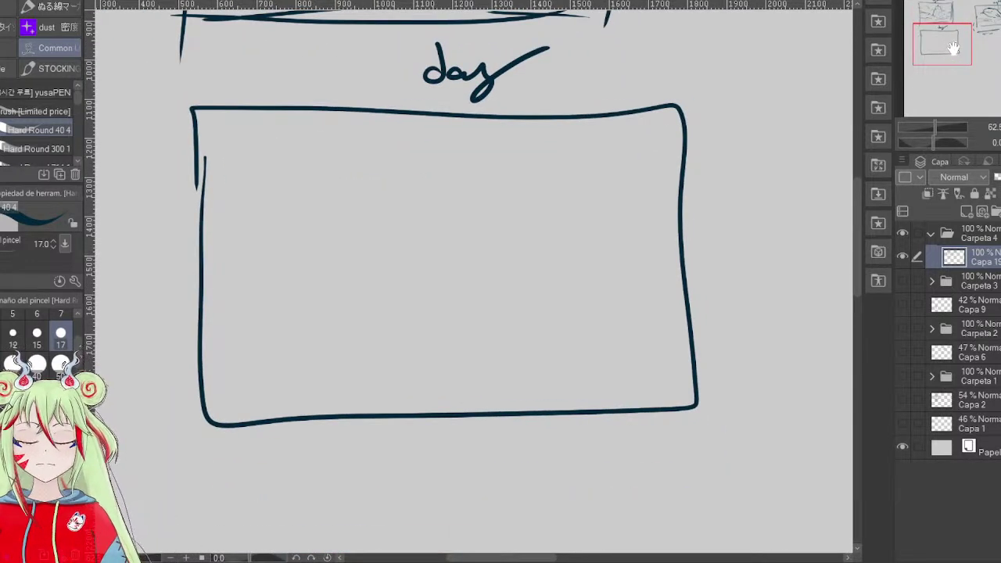
pyautogui.moveTo(207, 194); pyautogui.dragTo(264, 233)
pyautogui.moveTo(210, 260)
pyautogui.mouseDown()
pyautogui.moveTo(252, 277)
pyautogui.moveTo(255, 317)
pyautogui.mouseUp()
pyautogui.moveTo(248, 334)
pyautogui.mouseDown()
pyautogui.moveTo(194, 332)
pyautogui.moveTo(244, 334)
pyautogui.moveTo(223, 343)
pyautogui.mouseUp()
pyautogui.moveTo(221, 303)
pyautogui.mouseDown()
pyautogui.moveTo(219, 337)
pyautogui.moveTo(256, 318)
pyautogui.moveTo(330, 318)
pyautogui.mouseUp()
pyautogui.moveTo(202, 364)
pyautogui.mouseDown()
pyautogui.moveTo(266, 360)
pyautogui.moveTo(309, 369)
pyautogui.moveTo(315, 382)
pyautogui.moveTo(215, 379)
pyautogui.mouseUp()
pyautogui.moveTo(286, 372); pyautogui.dragTo(330, 386)
pyautogui.moveTo(286, 367)
pyautogui.mouseDown()
pyautogui.moveTo(246, 372)
pyautogui.moveTo(224, 396)
pyautogui.mouseUp()
pyautogui.moveTo(338, 388); pyautogui.dragTo(392, 390)
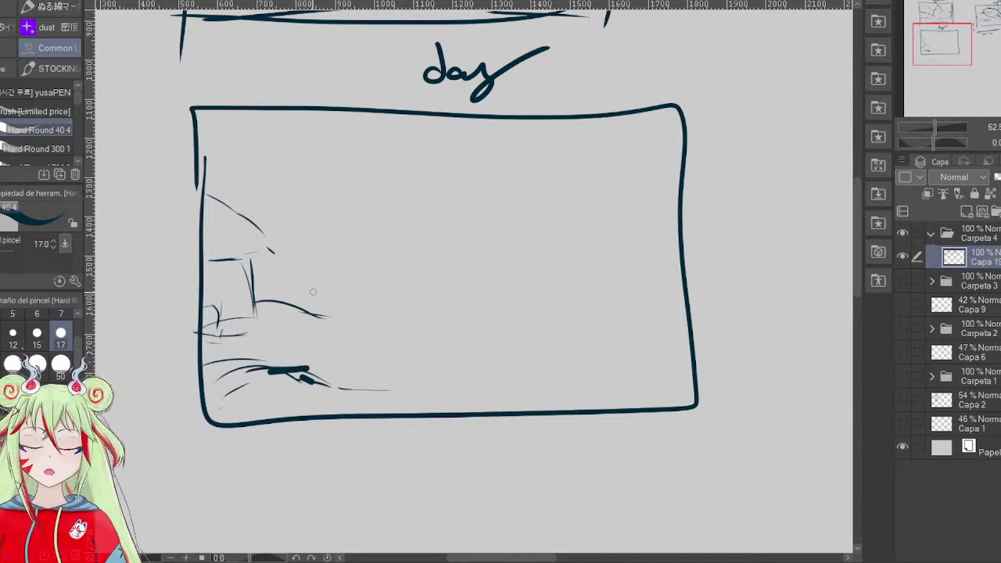
# - Sketch rolling hills across the middle of the day thumbnail and a rounded dome-like hill on the right
pyautogui.moveTo(248, 294)
pyautogui.mouseDown()
pyautogui.moveTo(330, 317)
pyautogui.moveTo(412, 306)
pyautogui.moveTo(486, 315)
pyautogui.mouseUp()
pyautogui.moveTo(331, 316)
pyautogui.mouseDown()
pyautogui.moveTo(405, 262)
pyautogui.moveTo(439, 294)
pyautogui.moveTo(436, 306)
pyautogui.moveTo(417, 306)
pyautogui.mouseUp()
pyautogui.moveTo(424, 265); pyautogui.dragTo(601, 244)
pyautogui.moveTo(291, 250); pyautogui.dragTo(338, 258)
pyautogui.moveTo(506, 264)
pyautogui.mouseDown()
pyautogui.moveTo(521, 226)
pyautogui.moveTo(632, 217)
pyautogui.moveTo(637, 228)
pyautogui.moveTo(506, 250)
pyautogui.mouseUp()
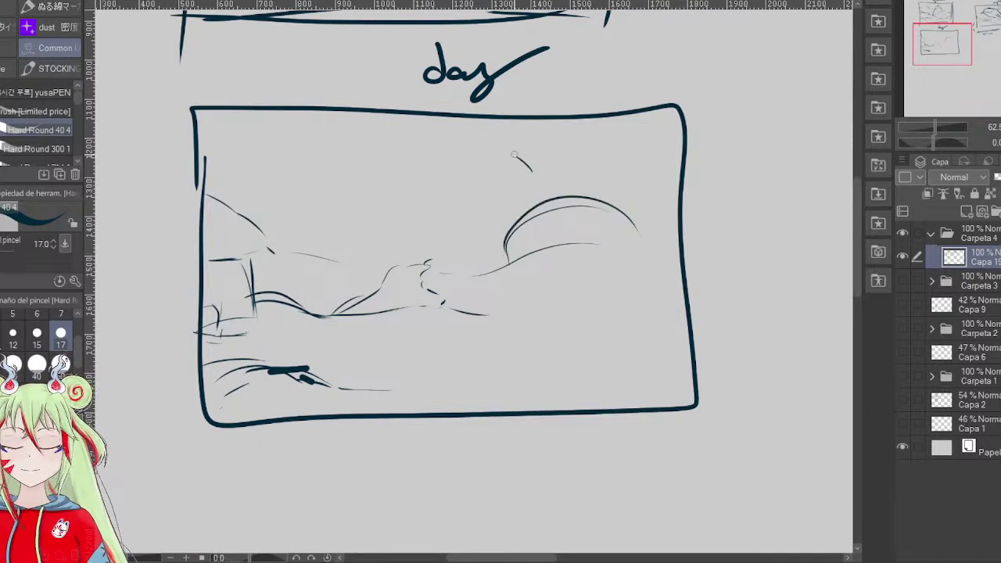
# - Add a small dark figure on the central hill and finish the bird-like shape in the sky
pyautogui.moveTo(413, 266)
pyautogui.mouseDown()
pyautogui.moveTo(415, 276)
pyautogui.moveTo(422, 265)
pyautogui.mouseUp()
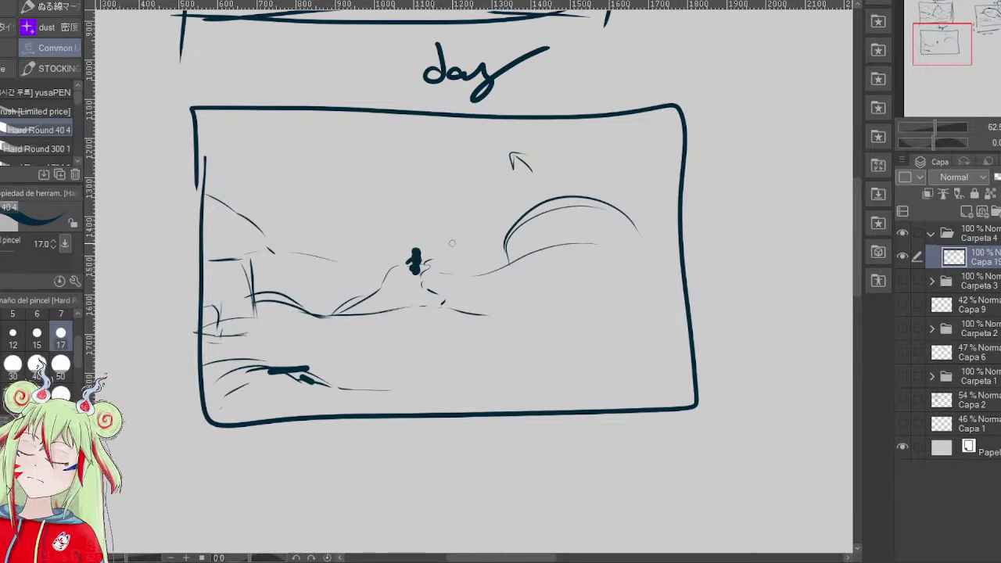
pyautogui.moveTo(516, 158); pyautogui.dragTo(482, 159)
pyautogui.moveTo(482, 159); pyautogui.dragTo(464, 167)
# - Add a scribbled upright structure on the right-hand dome and sweep wavy ground contours across the right and foreground
pyautogui.moveTo(674, 210)
pyautogui.mouseDown()
pyautogui.moveTo(529, 241)
pyautogui.moveTo(507, 257)
pyautogui.moveTo(549, 263)
pyautogui.mouseUp()
pyautogui.moveTo(552, 270); pyautogui.dragTo(597, 274)
pyautogui.moveTo(544, 256)
pyautogui.mouseDown()
pyautogui.moveTo(553, 210)
pyautogui.moveTo(574, 249)
pyautogui.moveTo(577, 208)
pyautogui.moveTo(553, 233)
pyautogui.mouseUp()
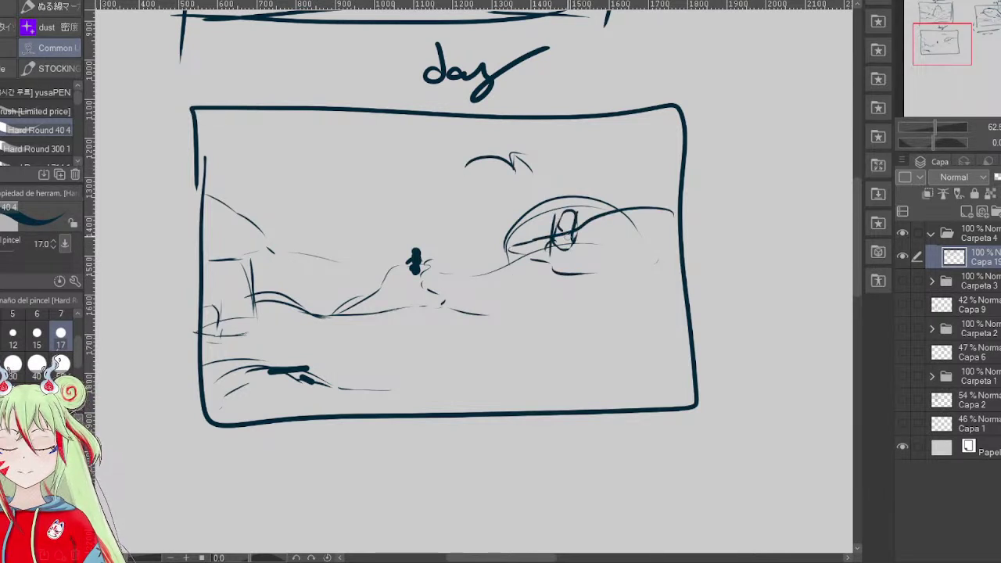
pyautogui.moveTo(482, 308)
pyautogui.mouseDown()
pyautogui.moveTo(616, 258)
pyautogui.moveTo(678, 262)
pyautogui.moveTo(696, 242)
pyautogui.mouseUp()
pyautogui.moveTo(396, 396); pyautogui.dragTo(696, 341)
pyautogui.moveTo(545, 318); pyautogui.dragTo(572, 311)
pyautogui.moveTo(654, 297); pyautogui.dragTo(701, 294)
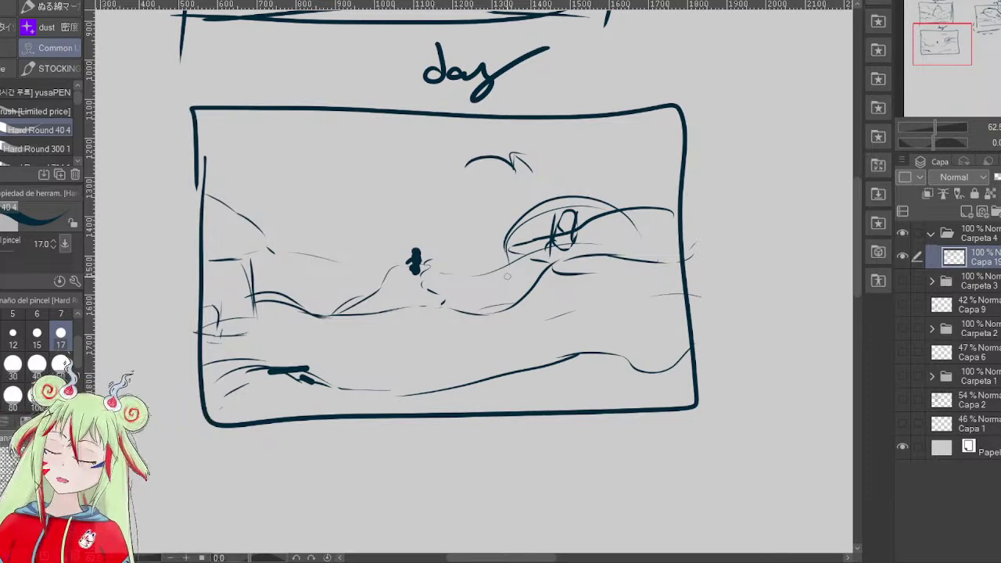
# - Sketch a small upright mark below the central figure and a distant building among thin background hill contours
pyautogui.moveTo(390, 316)
pyautogui.mouseDown()
pyautogui.moveTo(386, 300)
pyautogui.moveTo(394, 306)
pyautogui.mouseUp()
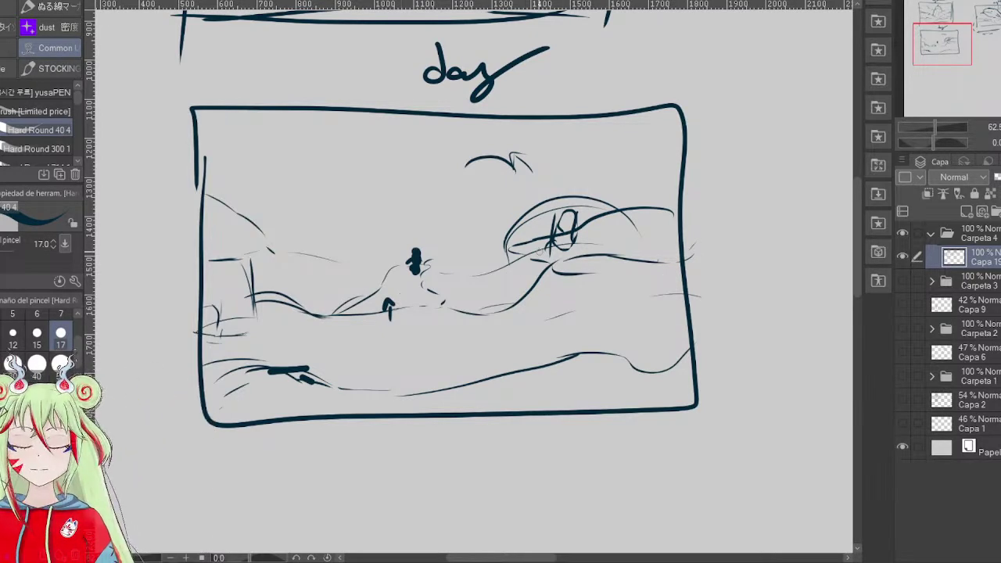
pyautogui.moveTo(306, 237)
pyautogui.mouseDown()
pyautogui.moveTo(341, 252)
pyautogui.moveTo(331, 224)
pyautogui.mouseUp()
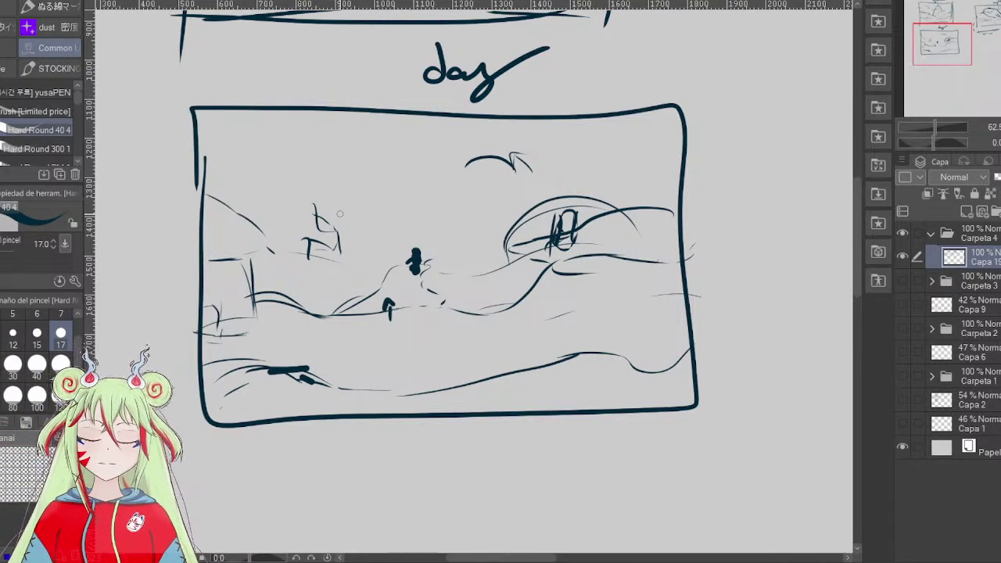
pyautogui.moveTo(206, 181)
pyautogui.mouseDown()
pyautogui.moveTo(342, 228)
pyautogui.moveTo(495, 207)
pyautogui.mouseUp()
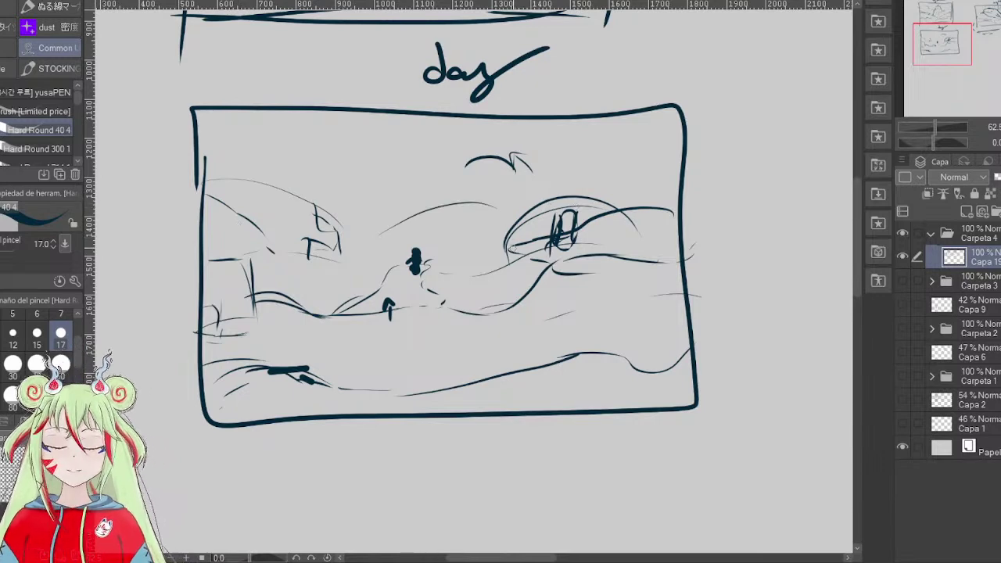
# - Thicken the roof and wall lines of the left-edge house and add a small curved mark beside it
pyautogui.moveTo(233, 261); pyautogui.dragTo(236, 317)
pyautogui.moveTo(205, 179); pyautogui.dragTo(252, 234)
pyautogui.moveTo(210, 182)
pyautogui.mouseDown()
pyautogui.moveTo(241, 225)
pyautogui.moveTo(206, 264)
pyautogui.moveTo(244, 246)
pyautogui.mouseUp()
pyautogui.moveTo(203, 266); pyautogui.dragTo(247, 258)
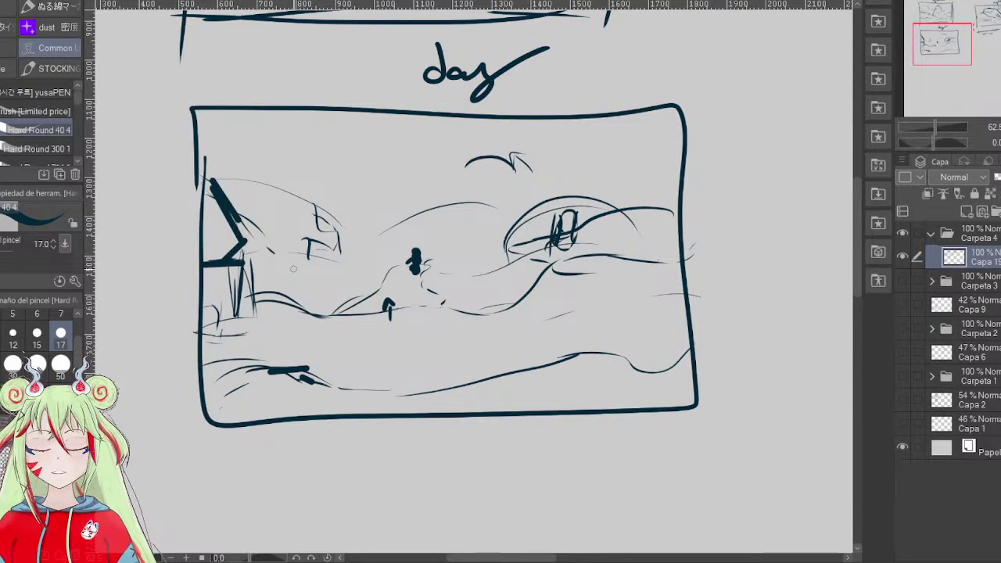
pyautogui.moveTo(260, 319)
pyautogui.mouseDown()
pyautogui.moveTo(278, 308)
pyautogui.moveTo(281, 317)
pyautogui.mouseUp()
# - Dot small clusters of marks on the middle and right ground areas of the day thumbnail
pyautogui.moveTo(943, 55)
pyautogui.mouseDown()
pyautogui.moveTo(982, 51)
pyautogui.moveTo(948, 48)
pyautogui.moveTo(963, 42)
pyautogui.mouseUp()
pyautogui.click(439, 330)
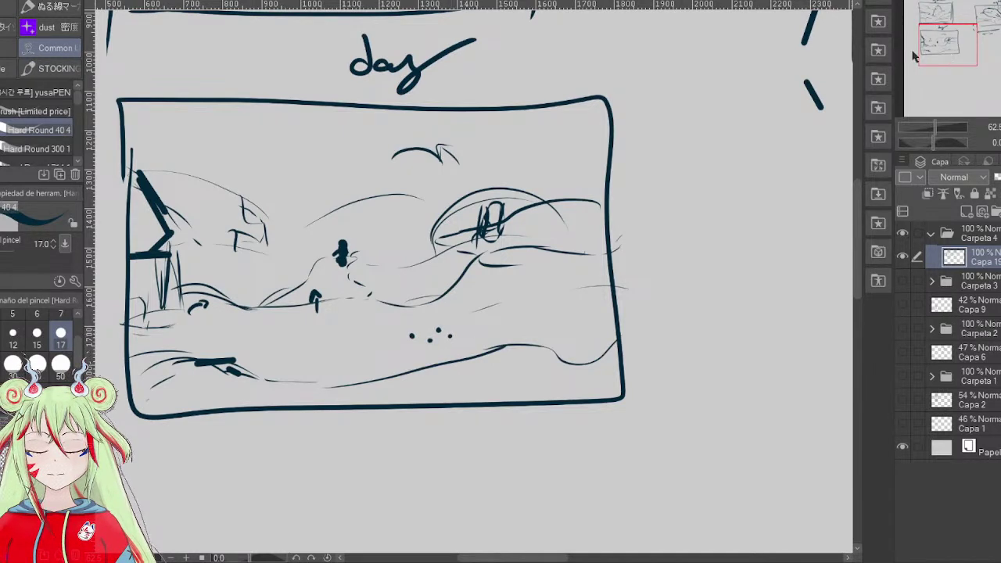
pyautogui.moveTo(946, 45); pyautogui.dragTo(956, 44)
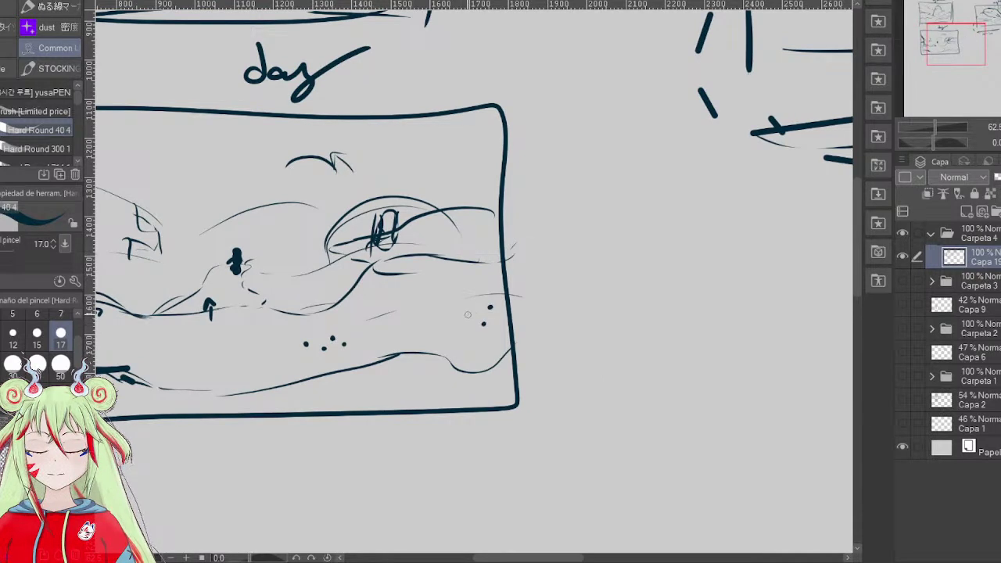
# - Draw two diagonal lines slanting down to the central background hill, one from each side of the sky
pyautogui.moveTo(961, 39); pyautogui.dragTo(955, 34)
pyautogui.moveTo(239, 219); pyautogui.dragTo(313, 268)
pyautogui.moveTo(345, 277); pyautogui.dragTo(414, 205)
pyautogui.moveTo(957, 41); pyautogui.dragTo(941, 44)
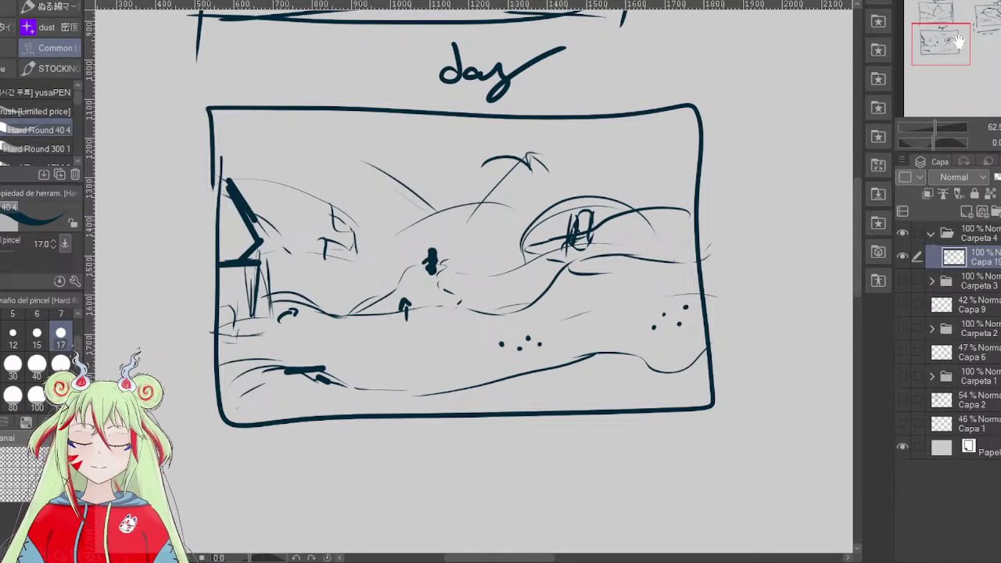
pyautogui.moveTo(933, 39); pyautogui.dragTo(950, 33)
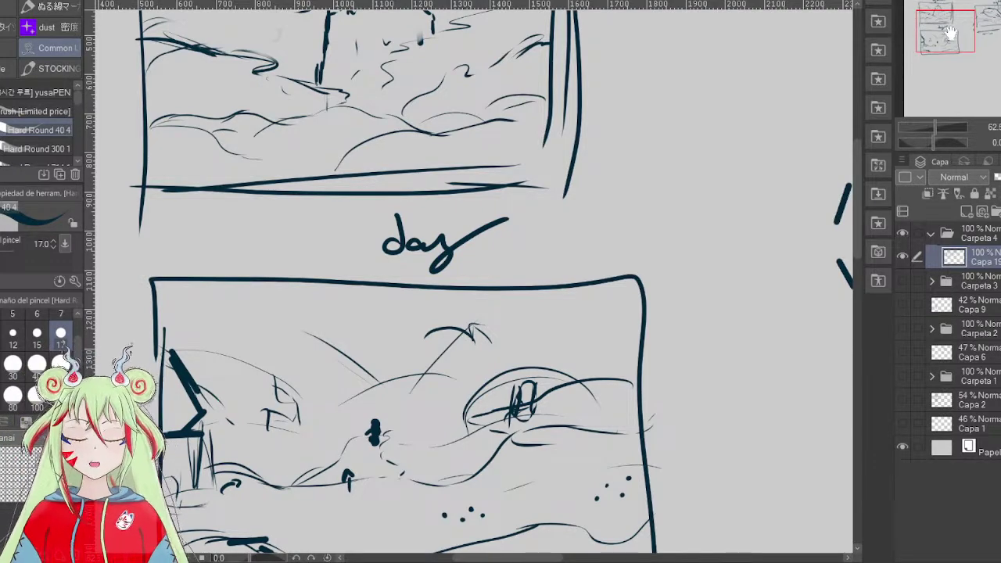
pyautogui.moveTo(947, 36); pyautogui.dragTo(948, 39)
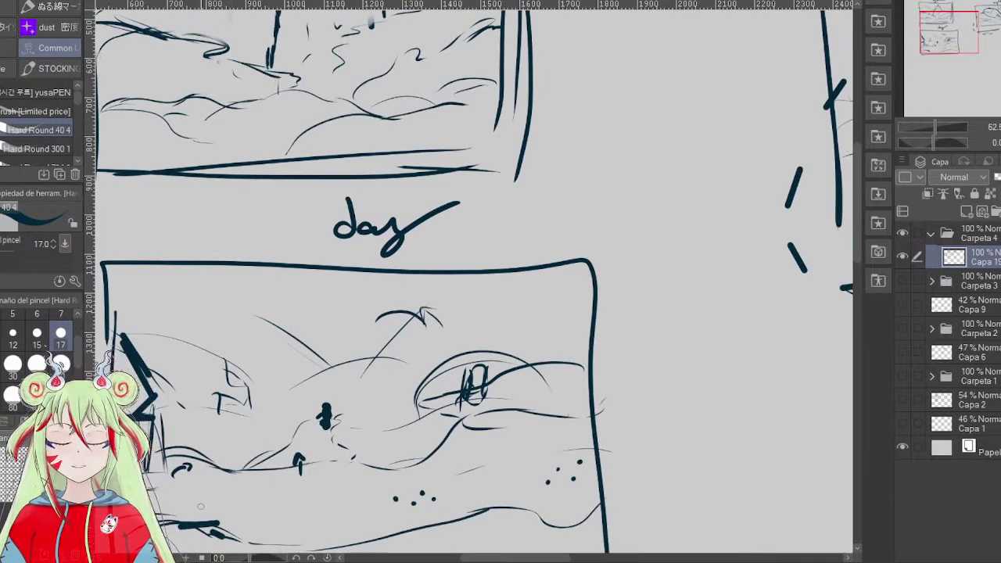
pyautogui.moveTo(970, 22); pyautogui.dragTo(954, 2)
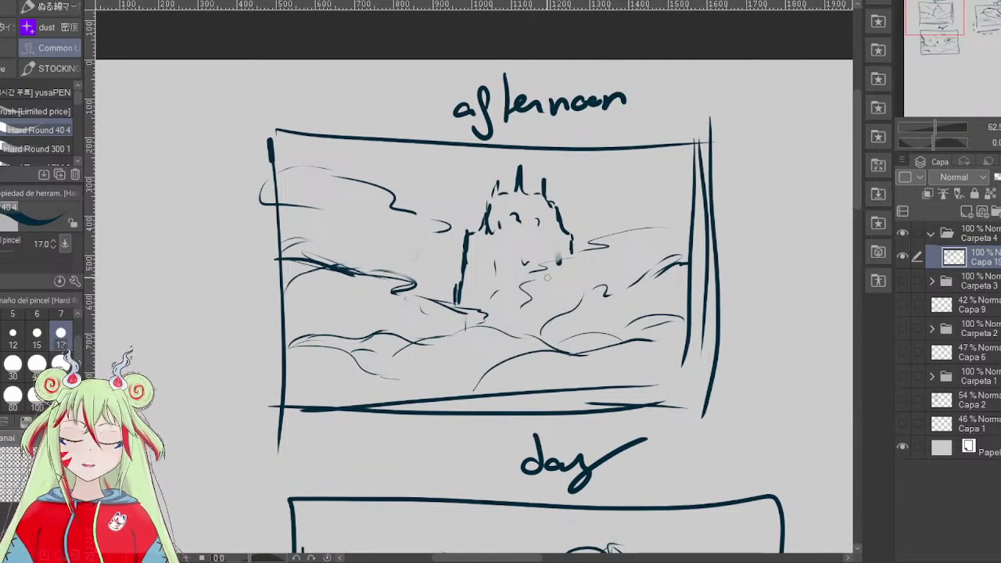
pyautogui.scroll(1, 548, 277)
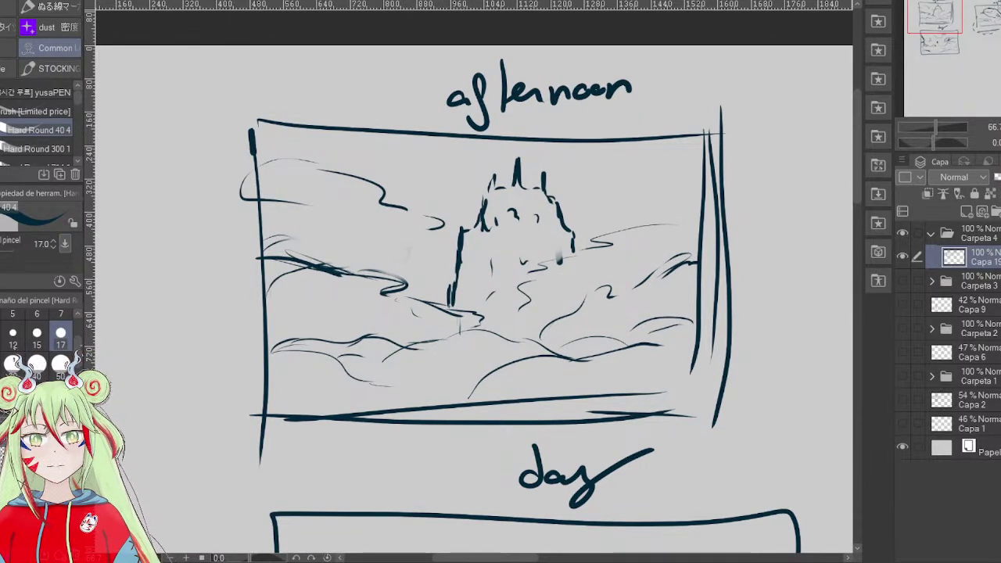
pyautogui.scroll(-5, 559, 273)
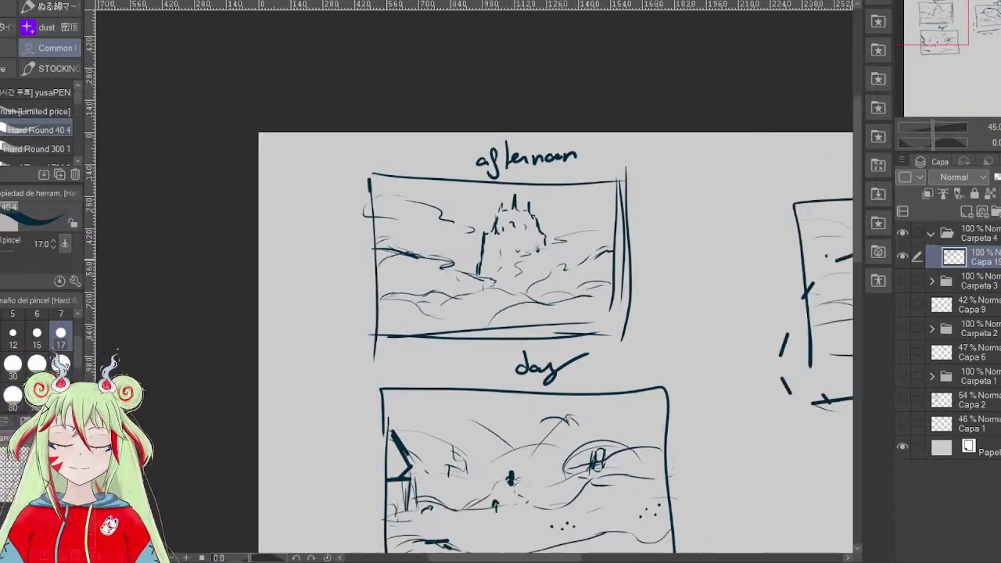
pyautogui.scroll(-3, 646, 319)
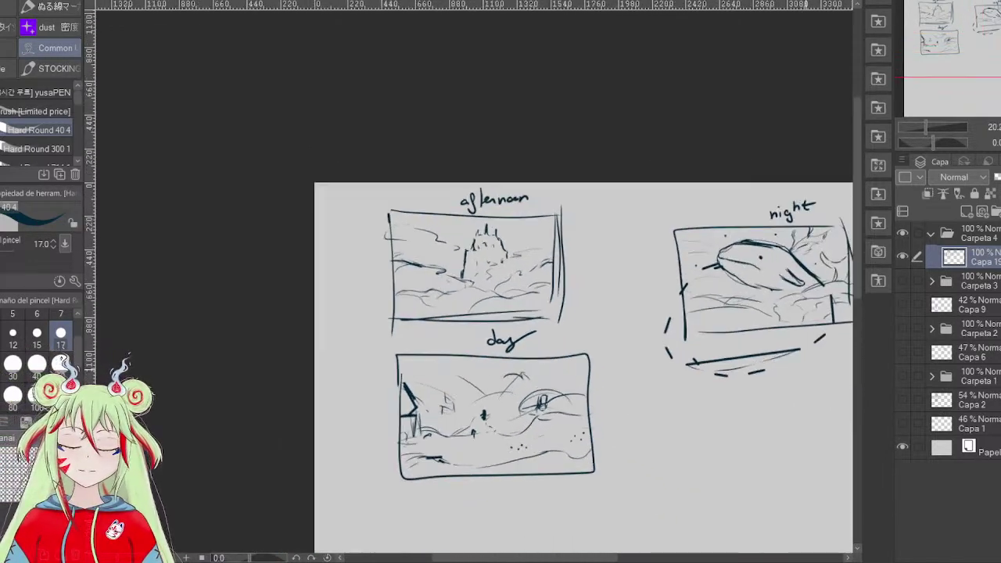
# - Collapse and hide the Carpeta 4 layer folder that holds the background thumbnails
pyautogui.scroll(-1, 414, 321)
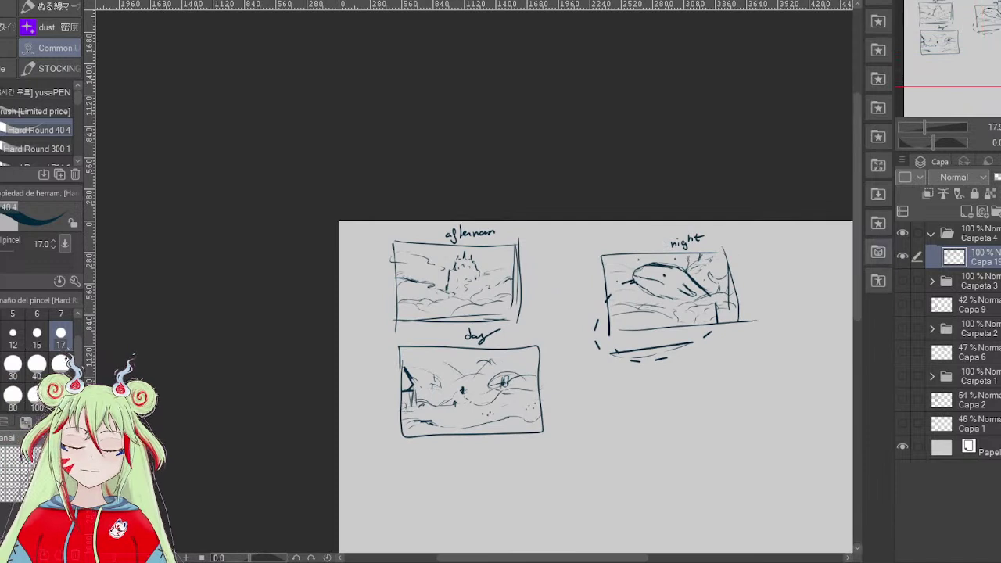
pyautogui.click(932, 233)
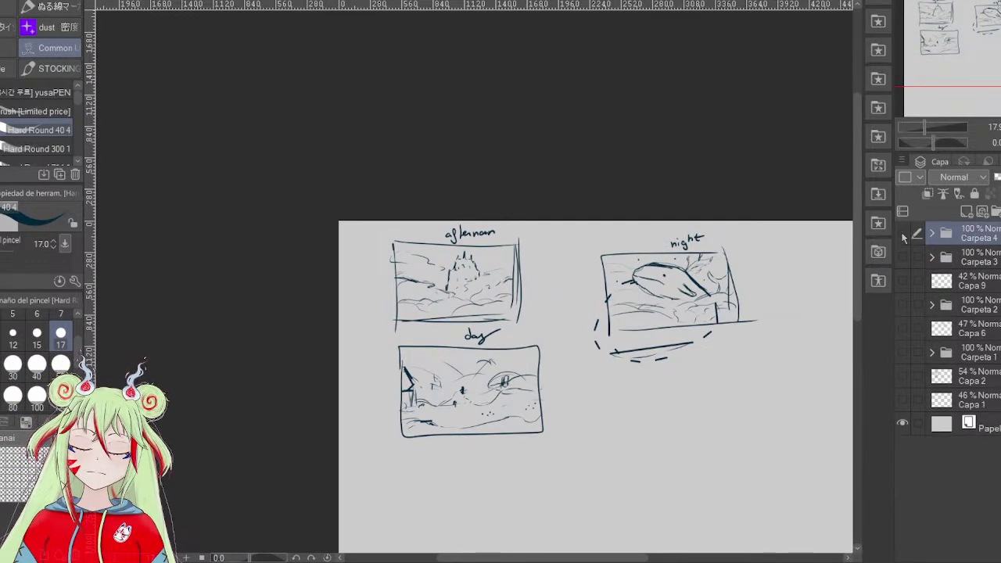
pyautogui.click(902, 233)
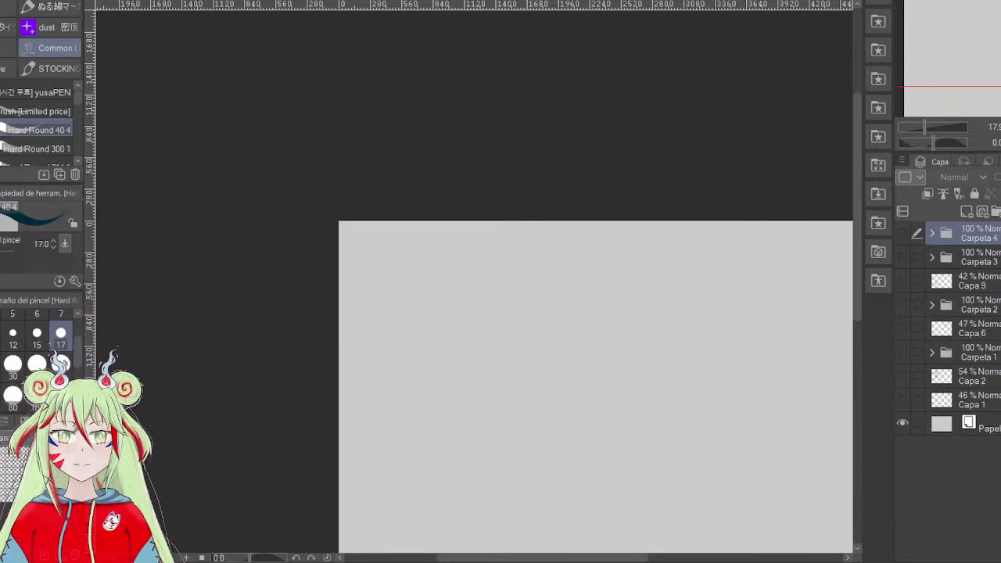
# - Create a new layer folder above Carpeta 4 and add an empty layer inside it
pyautogui.scroll(-3, 532, 242)
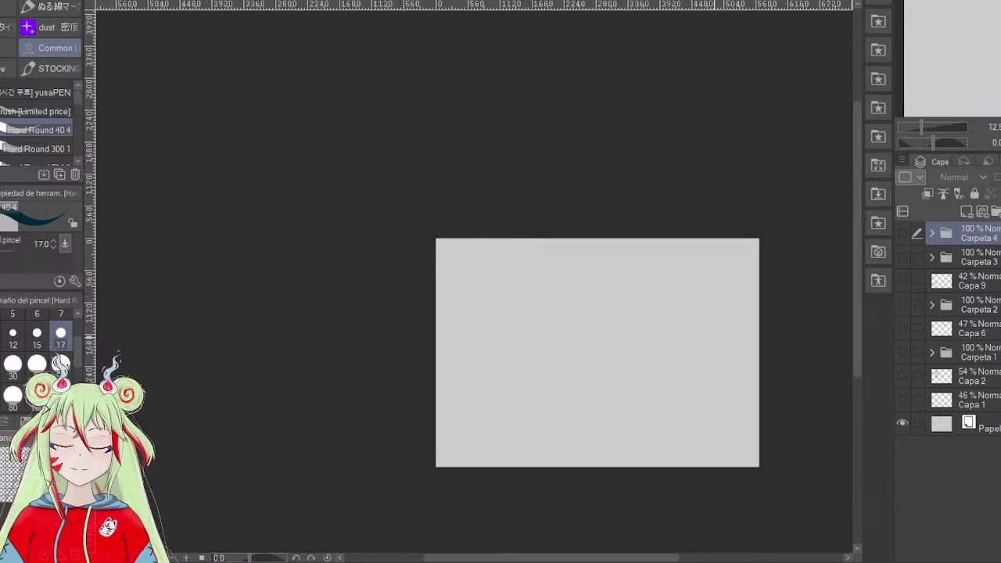
pyautogui.scroll(2, 732, 337)
pyautogui.scroll(1, 508, 324)
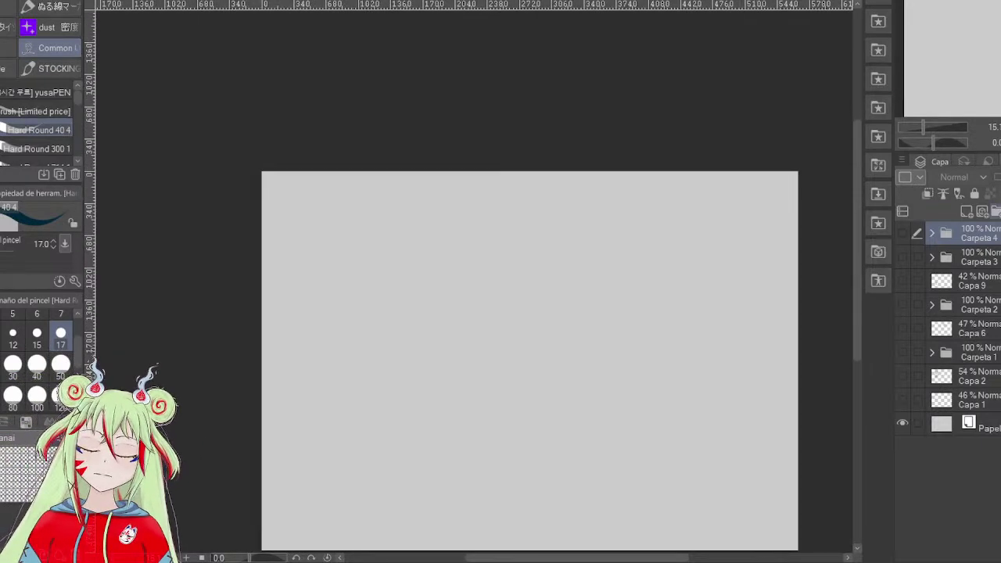
pyautogui.click(997, 213)
pyautogui.scroll(-2, 654, 168)
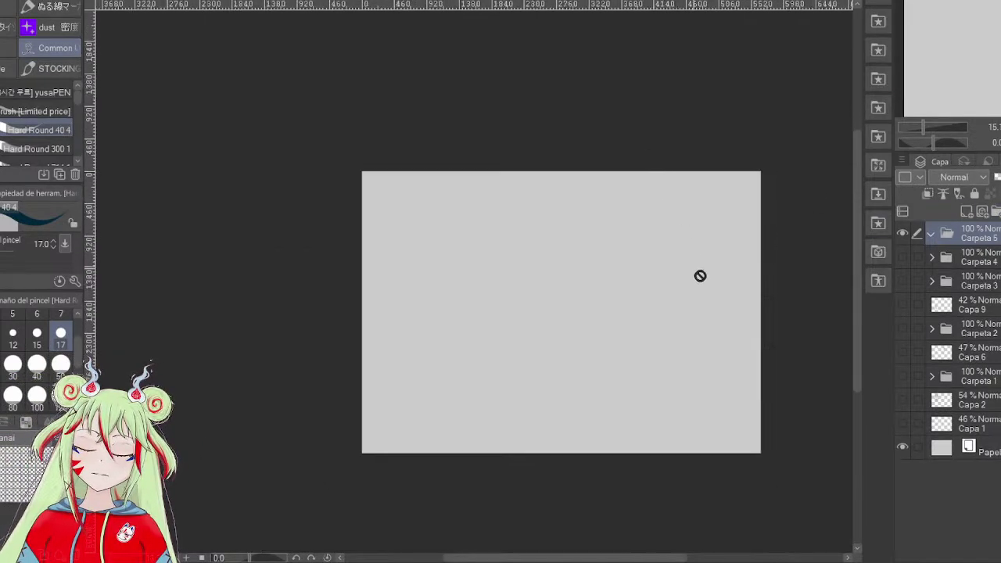
pyautogui.click(967, 211)
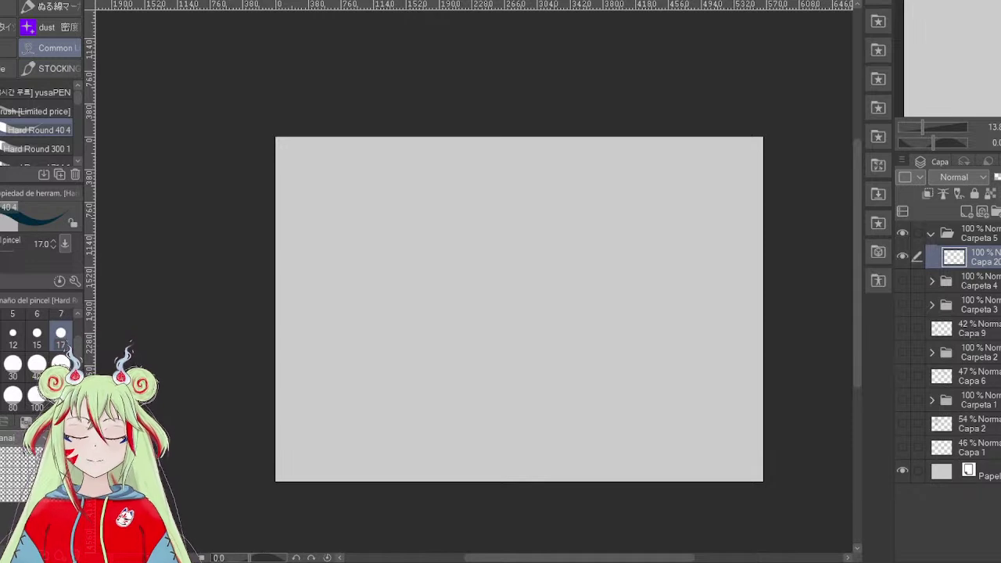
# - Handwrite "cats" and "red panda" as the start of an animal list in the page's upper left
pyautogui.moveTo(328, 159); pyautogui.dragTo(329, 169)
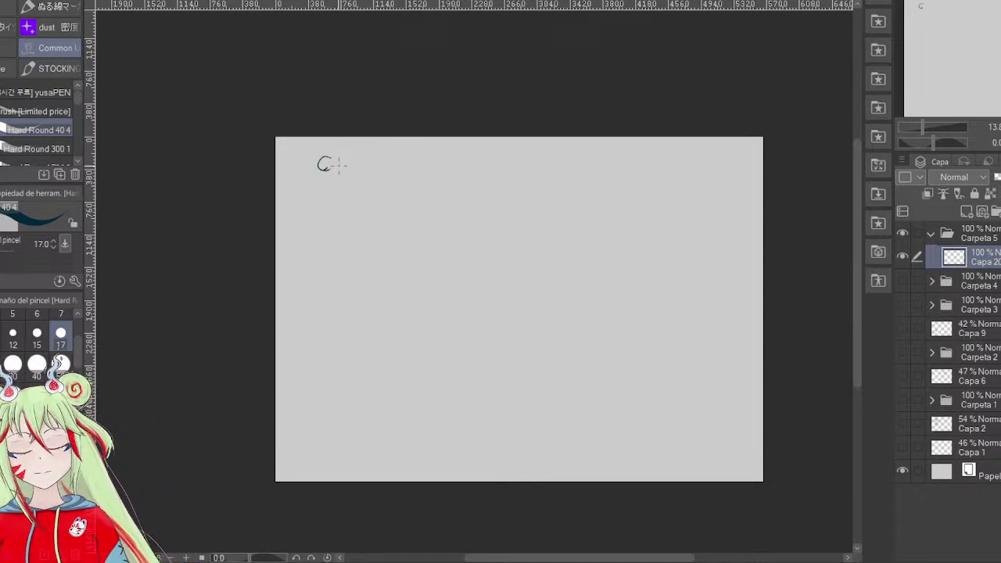
pyautogui.moveTo(347, 159)
pyautogui.mouseDown()
pyautogui.moveTo(348, 169)
pyautogui.moveTo(361, 168)
pyautogui.mouseUp()
pyautogui.moveTo(353, 160)
pyautogui.mouseDown()
pyautogui.moveTo(366, 161)
pyautogui.moveTo(363, 169)
pyautogui.moveTo(328, 189)
pyautogui.moveTo(343, 197)
pyautogui.mouseUp()
pyautogui.moveTo(350, 189); pyautogui.dragTo(364, 205)
pyautogui.moveTo(364, 190); pyautogui.dragTo(377, 197)
pyautogui.moveTo(383, 188); pyautogui.dragTo(391, 197)
pyautogui.moveTo(399, 189); pyautogui.dragTo(394, 195)
pyautogui.moveTo(401, 175)
pyautogui.mouseDown()
pyautogui.moveTo(402, 194)
pyautogui.moveTo(412, 196)
pyautogui.mouseUp()
# - Continue the handwritten animal list with "bears", "fox" and "wolf" on separate lines
pyautogui.moveTo(327, 209)
pyautogui.mouseDown()
pyautogui.moveTo(330, 227)
pyautogui.moveTo(354, 227)
pyautogui.mouseUp()
pyautogui.moveTo(368, 220); pyautogui.dragTo(376, 219)
pyautogui.moveTo(382, 217)
pyautogui.mouseDown()
pyautogui.moveTo(321, 241)
pyautogui.moveTo(317, 271)
pyautogui.mouseUp()
pyautogui.moveTo(334, 249)
pyautogui.mouseDown()
pyautogui.moveTo(327, 255)
pyautogui.moveTo(336, 252)
pyautogui.mouseUp()
pyautogui.moveTo(339, 247)
pyautogui.mouseDown()
pyautogui.moveTo(350, 260)
pyautogui.moveTo(331, 291)
pyautogui.mouseUp()
pyautogui.moveTo(341, 291)
pyautogui.mouseDown()
pyautogui.moveTo(350, 274)
pyautogui.moveTo(349, 308)
pyautogui.moveTo(369, 282)
pyautogui.mouseUp()
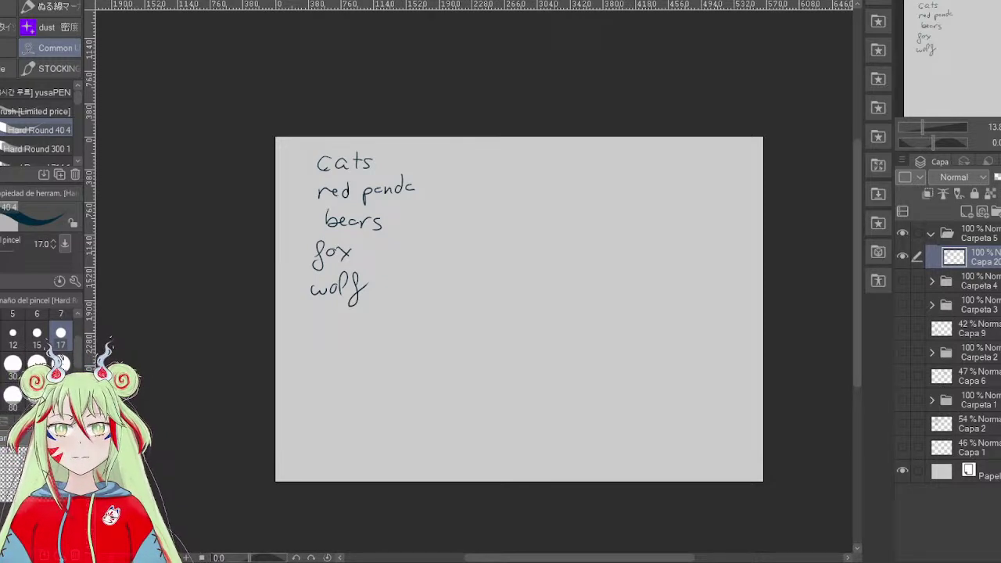
# - Start a dashed list of traits in the page's upper right with "big ears" and "fluffy"
pyautogui.moveTo(556, 159)
pyautogui.mouseDown()
pyautogui.moveTo(588, 193)
pyautogui.moveTo(650, 176)
pyautogui.mouseUp()
pyautogui.moveTo(654, 176)
pyautogui.mouseDown()
pyautogui.moveTo(665, 166)
pyautogui.moveTo(667, 177)
pyautogui.mouseUp()
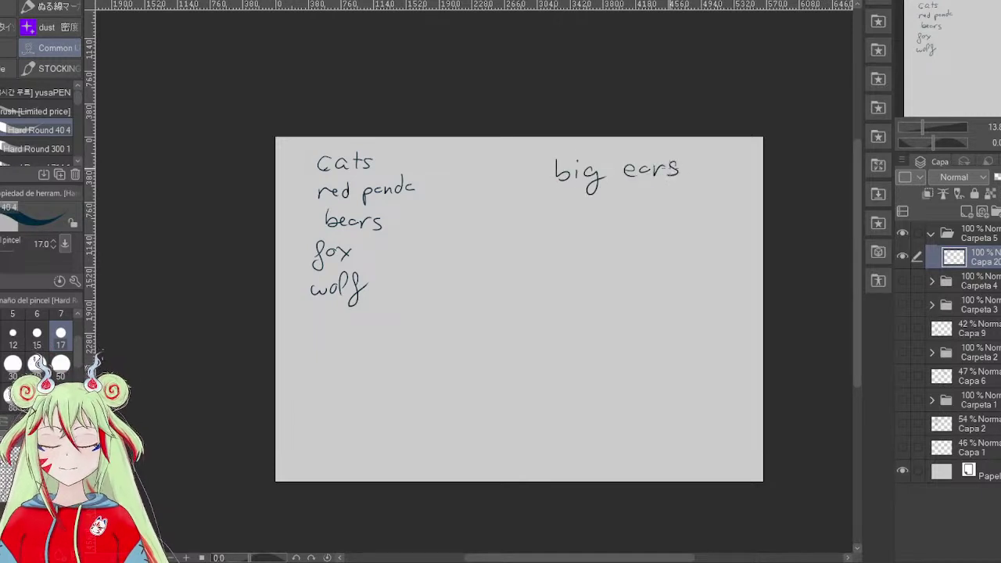
pyautogui.moveTo(525, 170); pyautogui.dragTo(539, 169)
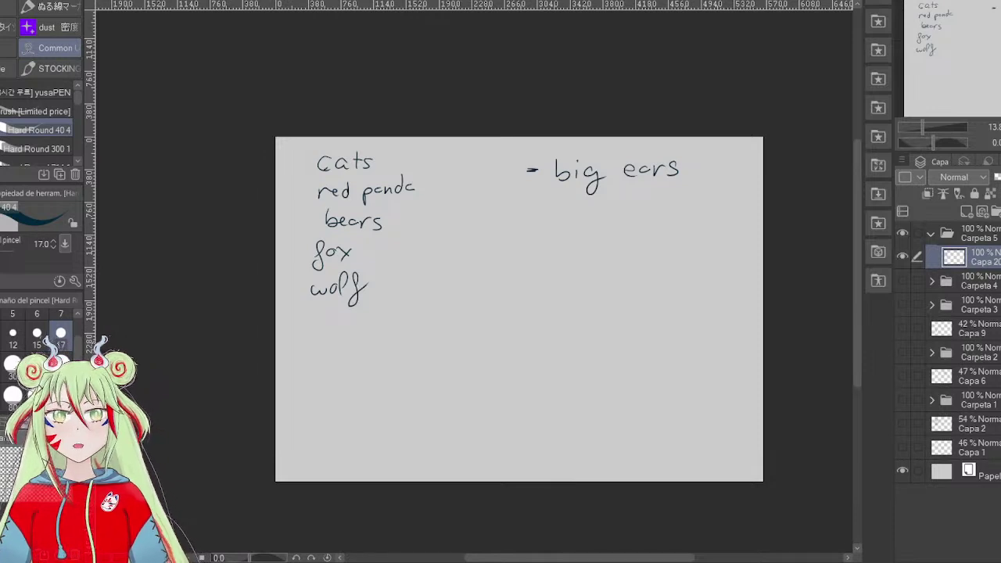
pyautogui.moveTo(529, 221)
pyautogui.mouseDown()
pyautogui.moveTo(558, 215)
pyautogui.moveTo(556, 231)
pyautogui.mouseUp()
pyautogui.moveTo(571, 219)
pyautogui.mouseDown()
pyautogui.moveTo(579, 199)
pyautogui.moveTo(574, 227)
pyautogui.mouseUp()
pyautogui.moveTo(585, 221); pyautogui.dragTo(591, 239)
pyautogui.moveTo(612, 204)
pyautogui.mouseDown()
pyautogui.moveTo(606, 241)
pyautogui.moveTo(624, 236)
pyautogui.mouseUp()
pyautogui.moveTo(653, 195); pyautogui.dragTo(653, 218)
pyautogui.moveTo(650, 212); pyautogui.dragTo(669, 209)
pyautogui.moveTo(679, 194); pyautogui.dragTo(675, 219)
pyautogui.moveTo(673, 210); pyautogui.dragTo(706, 208)
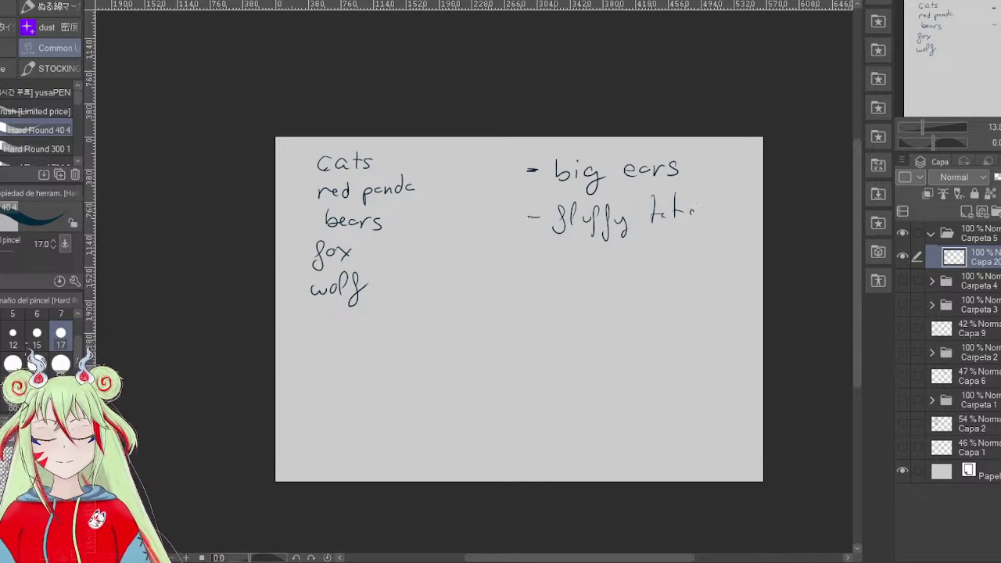
pyautogui.press('e')
pyautogui.moveTo(690, 209)
pyautogui.mouseDown()
pyautogui.moveTo(660, 192)
pyautogui.moveTo(657, 218)
pyautogui.moveTo(688, 192)
pyautogui.moveTo(680, 217)
pyautogui.moveTo(697, 221)
pyautogui.moveTo(688, 194)
pyautogui.mouseUp()
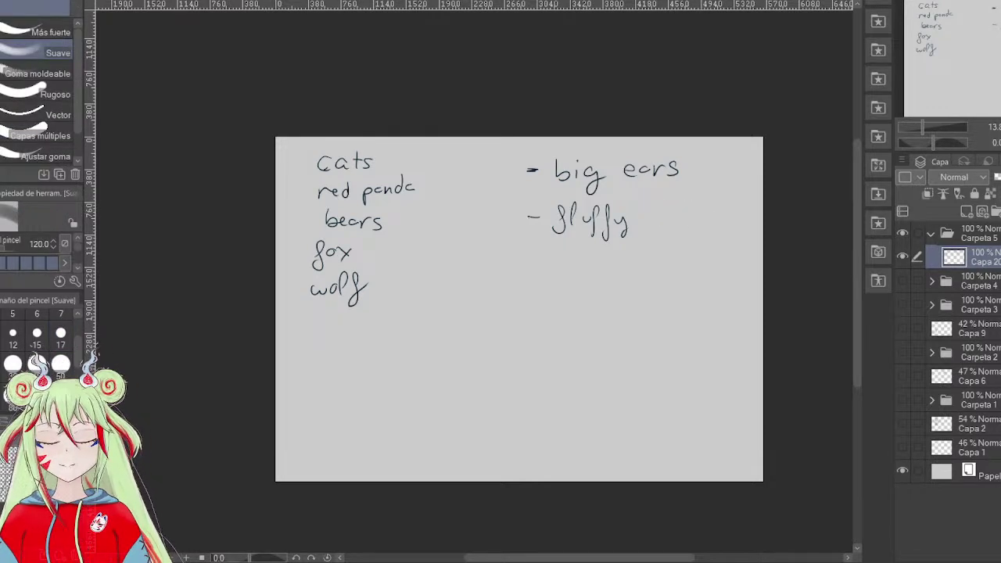
# - Add the dashed entries "Tiny" and "fly" below "fluffy" in the trait list
pyautogui.press('p')
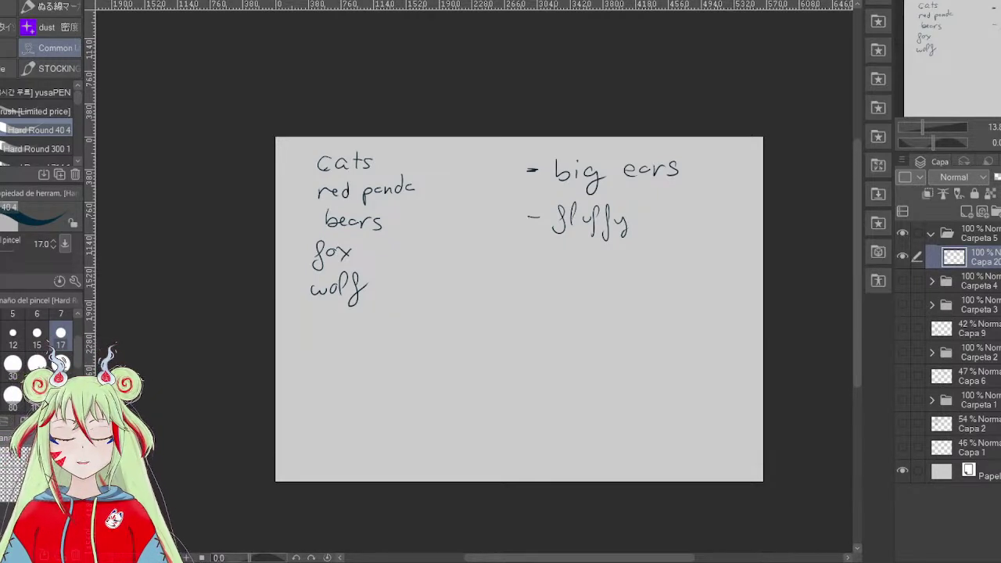
pyautogui.moveTo(527, 270); pyautogui.dragTo(556, 276)
pyautogui.moveTo(543, 264)
pyautogui.mouseDown()
pyautogui.moveTo(573, 260)
pyautogui.moveTo(585, 281)
pyautogui.moveTo(600, 268)
pyautogui.moveTo(585, 285)
pyautogui.moveTo(626, 270)
pyautogui.mouseUp()
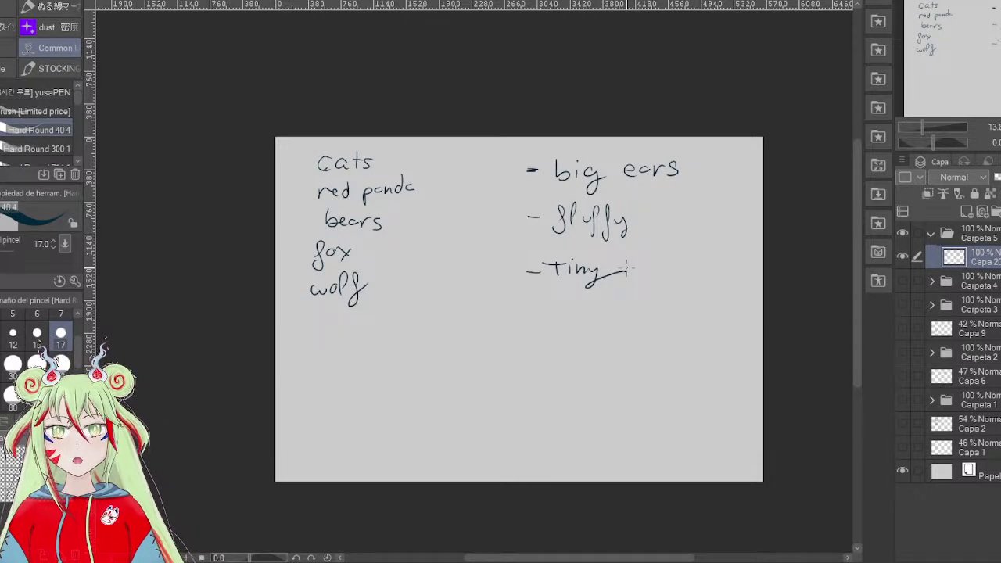
pyautogui.moveTo(530, 307)
pyautogui.mouseDown()
pyautogui.moveTo(555, 302)
pyautogui.moveTo(553, 317)
pyautogui.moveTo(592, 319)
pyautogui.moveTo(627, 295)
pyautogui.mouseUp()
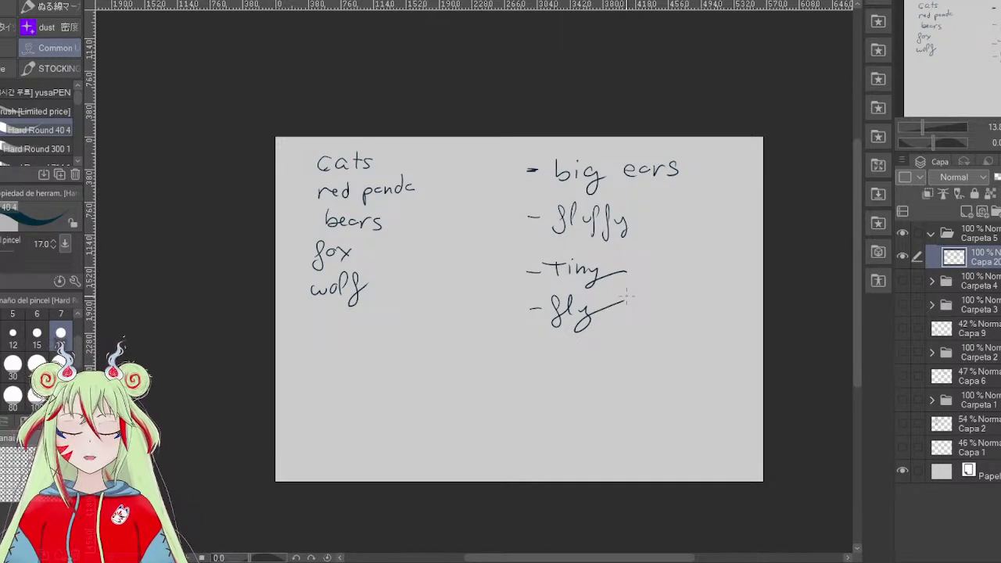
# - On a new layer, rough out a seated creature with a round head, body and paws, and set the layer's opacity to 38%
pyautogui.click(968, 213)
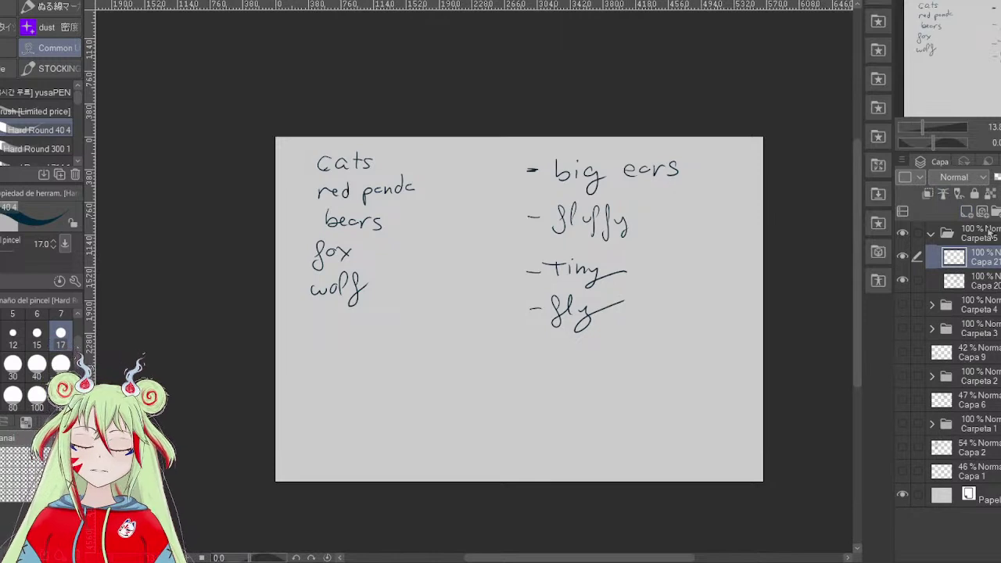
pyautogui.moveTo(473, 318)
pyautogui.mouseDown()
pyautogui.moveTo(451, 322)
pyautogui.moveTo(485, 327)
pyautogui.moveTo(448, 336)
pyautogui.moveTo(446, 380)
pyautogui.moveTo(467, 390)
pyautogui.mouseUp()
pyautogui.moveTo(474, 355)
pyautogui.mouseDown()
pyautogui.moveTo(485, 381)
pyautogui.moveTo(459, 394)
pyautogui.mouseUp()
pyautogui.moveTo(442, 357)
pyautogui.mouseDown()
pyautogui.moveTo(446, 380)
pyautogui.moveTo(468, 396)
pyautogui.mouseUp()
pyautogui.moveTo(479, 361); pyautogui.dragTo(481, 396)
pyautogui.moveTo(446, 362)
pyautogui.mouseDown()
pyautogui.moveTo(464, 402)
pyautogui.moveTo(469, 382)
pyautogui.moveTo(473, 399)
pyautogui.moveTo(470, 384)
pyautogui.moveTo(485, 396)
pyautogui.moveTo(491, 387)
pyautogui.moveTo(442, 394)
pyautogui.mouseUp()
pyautogui.click(998, 177)
# - On a new layer above the rough sketch, outline the head's left side and jaw and a pointed tuft on the right cheek
pyautogui.click(967, 211)
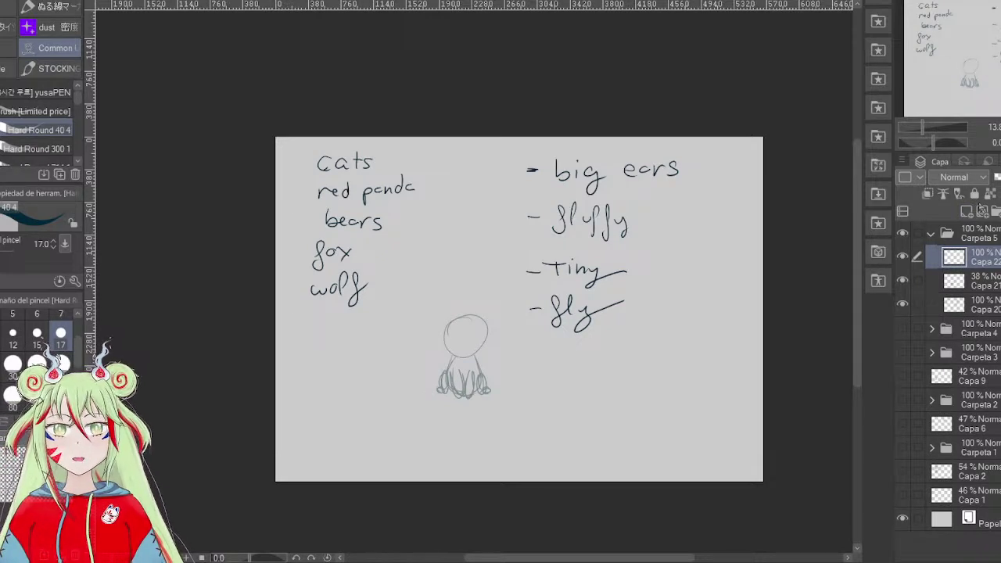
pyautogui.moveTo(458, 355); pyautogui.dragTo(441, 335)
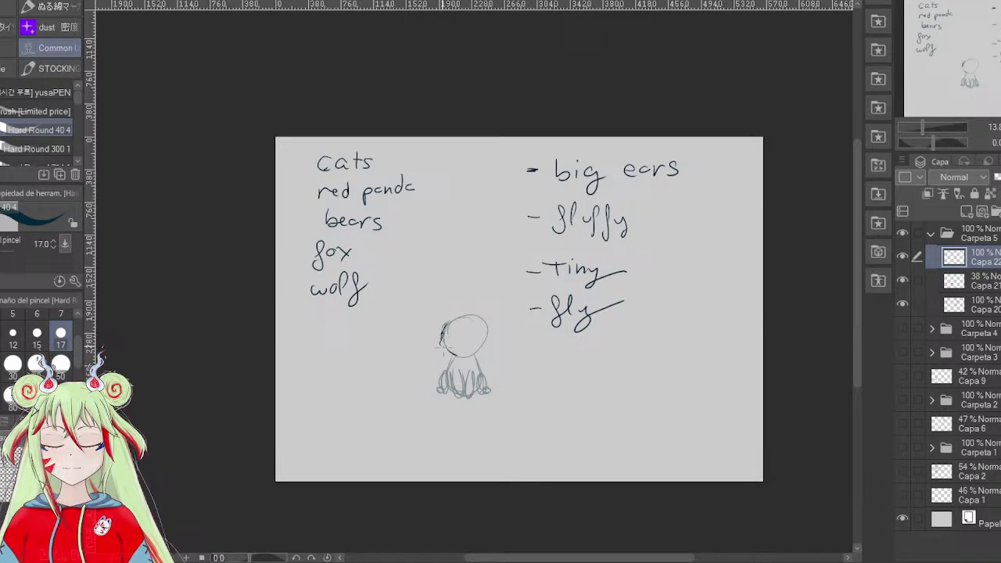
pyautogui.moveTo(925, 135); pyautogui.dragTo(935, 132)
pyautogui.moveTo(987, 50); pyautogui.dragTo(992, 72)
pyautogui.moveTo(414, 298)
pyautogui.mouseDown()
pyautogui.moveTo(457, 305)
pyautogui.moveTo(492, 285)
pyautogui.mouseUp()
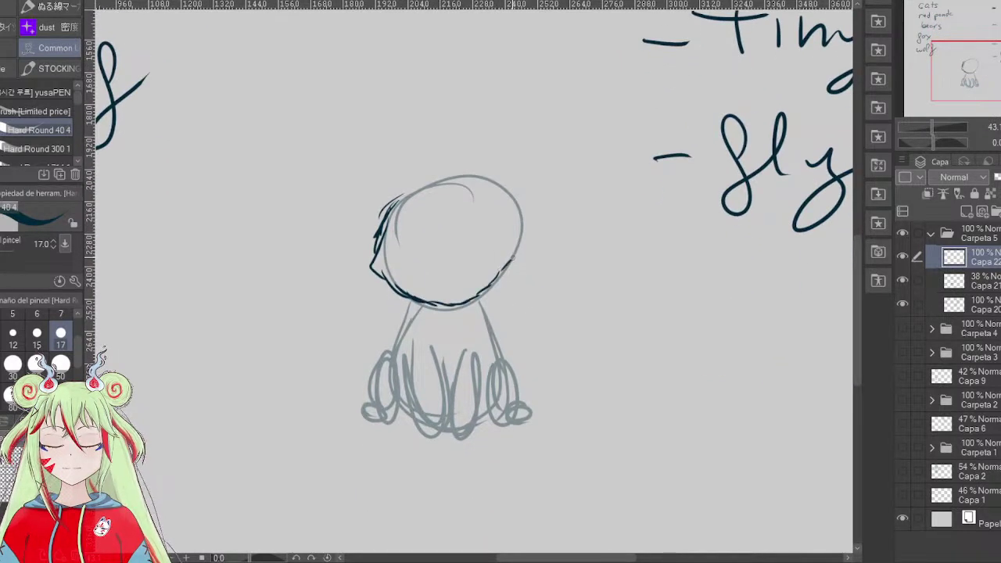
pyautogui.moveTo(499, 211)
pyautogui.mouseDown()
pyautogui.moveTo(533, 228)
pyautogui.moveTo(474, 299)
pyautogui.moveTo(521, 220)
pyautogui.mouseUp()
pyautogui.moveTo(505, 188); pyautogui.dragTo(530, 225)
# - Outline the top of the head and build up furry strokes along both cheeks and the jaw
pyautogui.moveTo(380, 221)
pyautogui.mouseDown()
pyautogui.moveTo(395, 186)
pyautogui.moveTo(448, 166)
pyautogui.moveTo(512, 199)
pyautogui.mouseUp()
pyautogui.moveTo(466, 165)
pyautogui.mouseDown()
pyautogui.moveTo(407, 180)
pyautogui.moveTo(493, 169)
pyautogui.moveTo(511, 193)
pyautogui.moveTo(466, 167)
pyautogui.moveTo(535, 227)
pyautogui.moveTo(480, 291)
pyautogui.mouseUp()
pyautogui.moveTo(375, 258)
pyautogui.mouseDown()
pyautogui.moveTo(372, 239)
pyautogui.moveTo(395, 285)
pyautogui.mouseUp()
pyautogui.moveTo(381, 225); pyautogui.dragTo(364, 248)
pyautogui.moveTo(507, 188)
pyautogui.mouseDown()
pyautogui.moveTo(534, 216)
pyautogui.moveTo(517, 262)
pyautogui.mouseUp()
pyautogui.moveTo(475, 299)
pyautogui.mouseDown()
pyautogui.moveTo(523, 269)
pyautogui.moveTo(541, 237)
pyautogui.moveTo(532, 255)
pyautogui.mouseUp()
pyautogui.moveTo(399, 300); pyautogui.dragTo(380, 294)
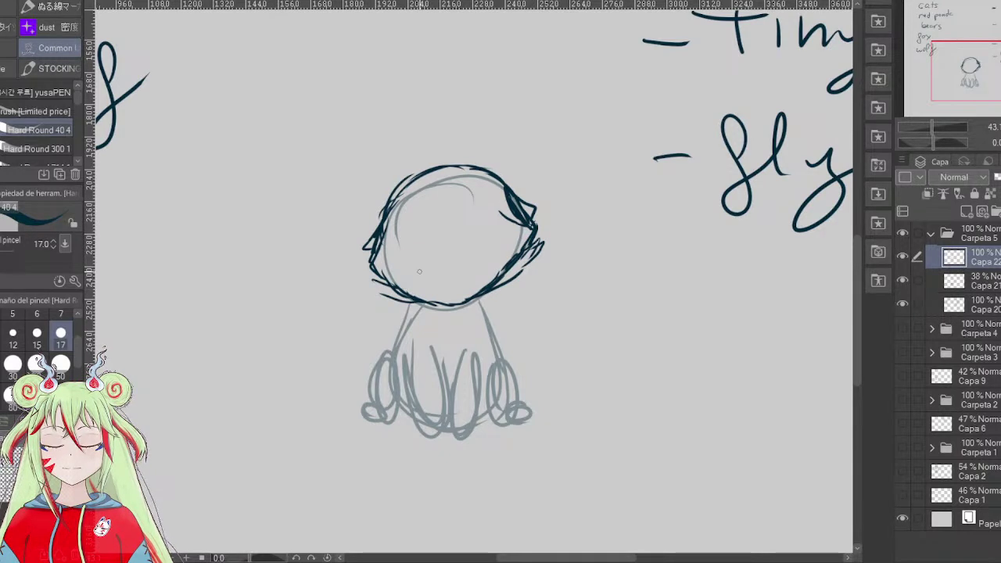
# - Draw a small filled nose with a mouth line and two filled oval eyes on the face
pyautogui.moveTo(443, 262)
pyautogui.mouseDown()
pyautogui.moveTo(453, 260)
pyautogui.moveTo(444, 269)
pyautogui.moveTo(454, 269)
pyautogui.moveTo(451, 300)
pyautogui.moveTo(494, 279)
pyautogui.moveTo(469, 294)
pyautogui.mouseUp()
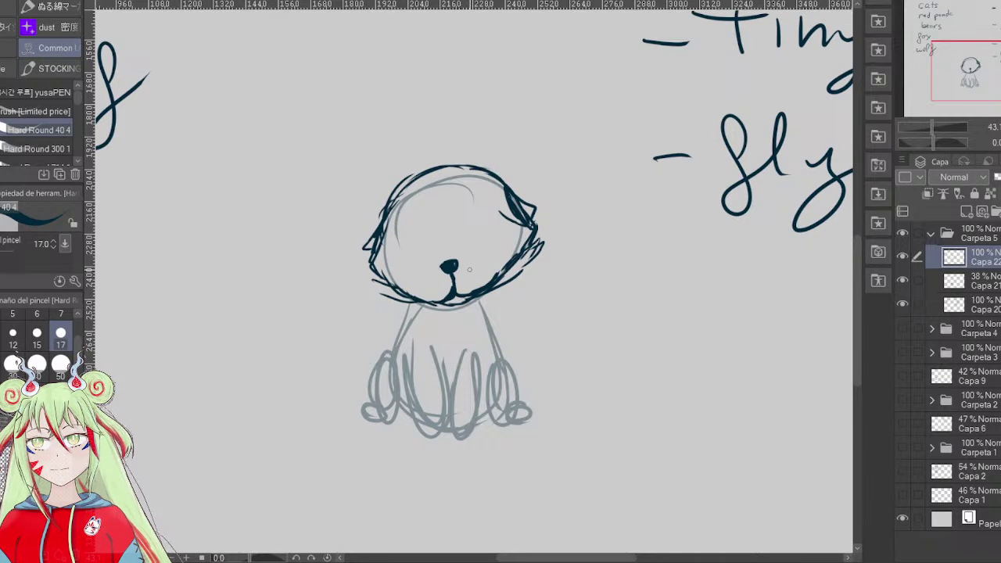
pyautogui.moveTo(469, 222)
pyautogui.mouseDown()
pyautogui.moveTo(470, 242)
pyautogui.moveTo(474, 222)
pyautogui.moveTo(481, 226)
pyautogui.mouseUp()
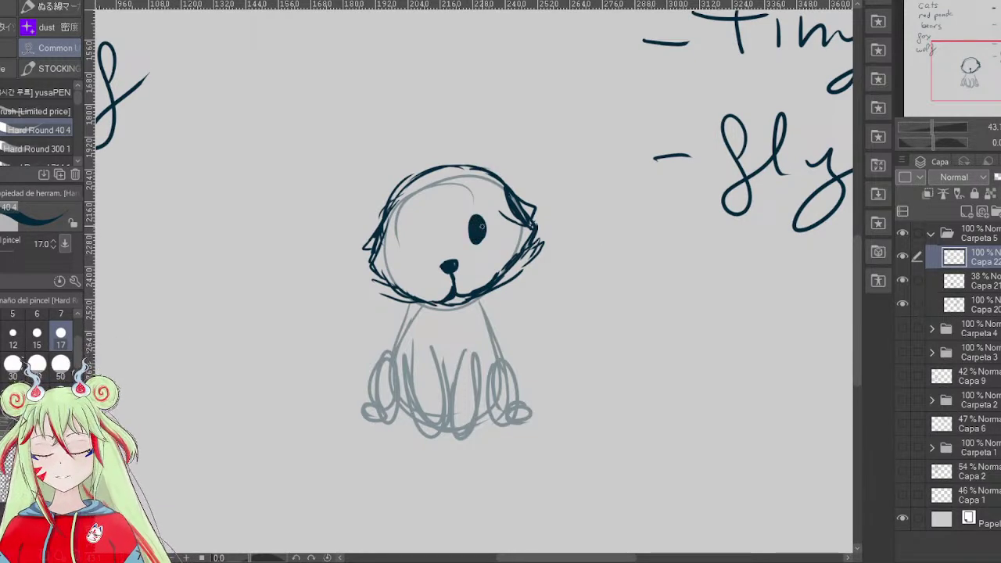
pyautogui.moveTo(418, 235)
pyautogui.mouseDown()
pyautogui.moveTo(421, 249)
pyautogui.moveTo(416, 231)
pyautogui.moveTo(426, 227)
pyautogui.mouseUp()
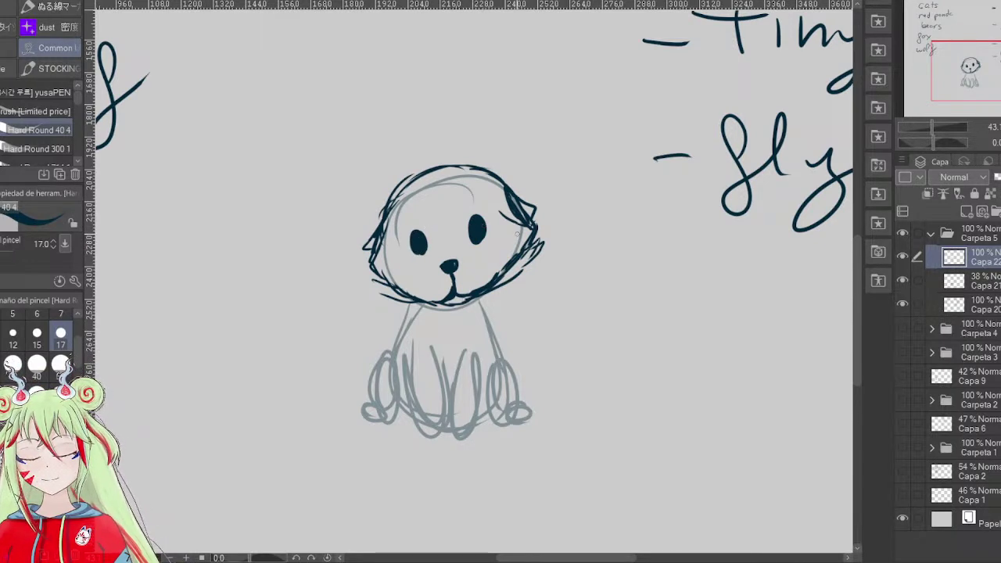
# - Erase the right cheek outline, redraw it with smaller fur tufts closer to the head, and touch up the left cheek
pyautogui.moveTo(529, 236)
pyautogui.mouseDown()
pyautogui.moveTo(489, 285)
pyautogui.moveTo(523, 247)
pyautogui.moveTo(505, 271)
pyautogui.mouseUp()
pyautogui.moveTo(504, 199)
pyautogui.mouseDown()
pyautogui.moveTo(537, 227)
pyautogui.moveTo(495, 287)
pyautogui.moveTo(531, 252)
pyautogui.moveTo(521, 225)
pyautogui.mouseUp()
pyautogui.press('e')
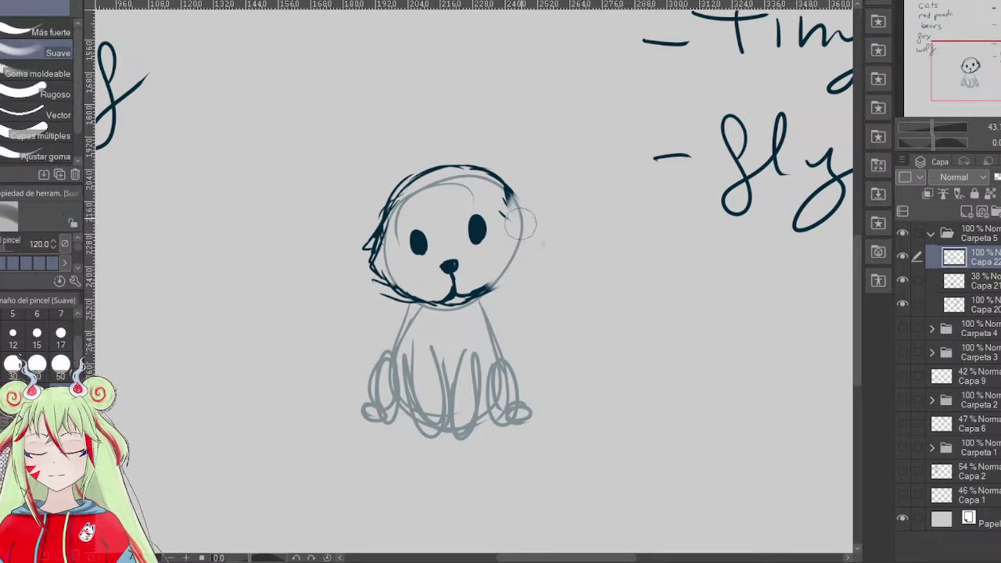
pyautogui.press('b')
pyautogui.moveTo(487, 288)
pyautogui.mouseDown()
pyautogui.moveTo(513, 266)
pyautogui.moveTo(522, 241)
pyautogui.moveTo(511, 244)
pyautogui.mouseUp()
pyautogui.moveTo(502, 195)
pyautogui.mouseDown()
pyautogui.moveTo(530, 220)
pyautogui.moveTo(529, 246)
pyautogui.moveTo(500, 263)
pyautogui.mouseUp()
pyautogui.moveTo(380, 234)
pyautogui.mouseDown()
pyautogui.moveTo(372, 263)
pyautogui.moveTo(409, 299)
pyautogui.mouseUp()
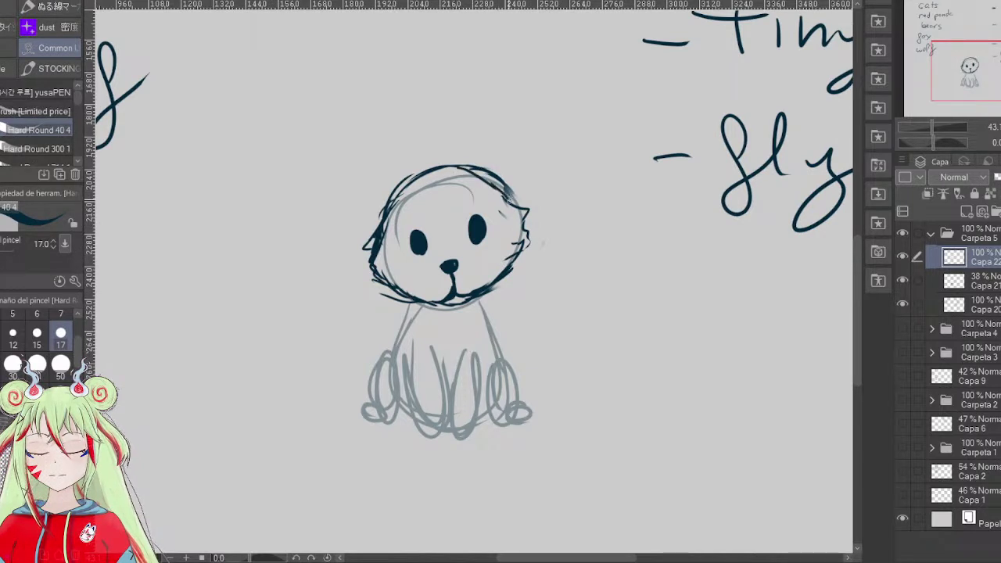
# - Draw two long pointed ears on top of the head, with inner ear lines
pyautogui.moveTo(415, 174)
pyautogui.mouseDown()
pyautogui.moveTo(376, 136)
pyautogui.moveTo(365, 118)
pyautogui.moveTo(397, 161)
pyautogui.moveTo(338, 72)
pyautogui.moveTo(352, 147)
pyautogui.moveTo(382, 195)
pyautogui.moveTo(370, 183)
pyautogui.moveTo(333, 69)
pyautogui.moveTo(425, 170)
pyautogui.moveTo(472, 118)
pyautogui.mouseUp()
pyautogui.moveTo(459, 161); pyautogui.dragTo(477, 57)
pyautogui.moveTo(477, 58)
pyautogui.mouseDown()
pyautogui.moveTo(509, 128)
pyautogui.moveTo(507, 170)
pyautogui.moveTo(485, 63)
pyautogui.moveTo(468, 49)
pyautogui.moveTo(461, 153)
pyautogui.moveTo(379, 104)
pyautogui.mouseUp()
pyautogui.moveTo(425, 169); pyautogui.dragTo(361, 69)
pyautogui.moveTo(377, 105)
pyautogui.mouseDown()
pyautogui.moveTo(336, 45)
pyautogui.moveTo(333, 83)
pyautogui.moveTo(410, 168)
pyautogui.mouseUp()
pyautogui.moveTo(335, 72)
pyautogui.mouseDown()
pyautogui.moveTo(340, 102)
pyautogui.moveTo(385, 204)
pyautogui.mouseUp()
pyautogui.moveTo(353, 158); pyautogui.dragTo(374, 191)
pyautogui.moveTo(351, 142); pyautogui.dragTo(379, 195)
pyautogui.moveTo(391, 125)
pyautogui.mouseDown()
pyautogui.moveTo(439, 170)
pyautogui.moveTo(460, 150)
pyautogui.moveTo(470, 45)
pyautogui.moveTo(497, 90)
pyautogui.moveTo(487, 44)
pyautogui.moveTo(511, 174)
pyautogui.moveTo(503, 186)
pyautogui.moveTo(483, 83)
pyautogui.moveTo(496, 141)
pyautogui.mouseUp()
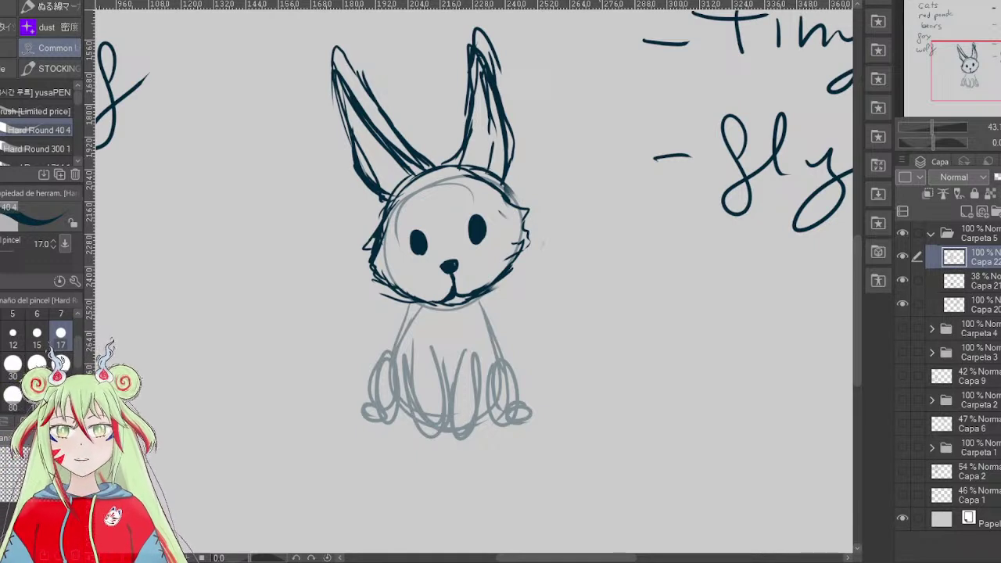
# - Erase the outer edges of both ears and redraw them with a fuller, slightly jagged fur contour
pyautogui.moveTo(478, 40); pyautogui.dragTo(512, 103)
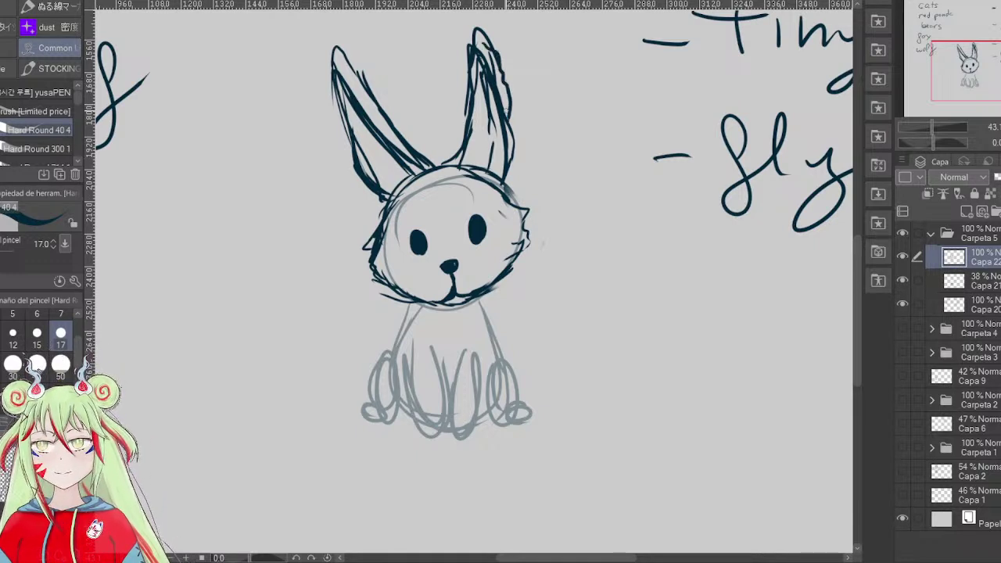
pyautogui.press('e')
pyautogui.moveTo(489, 47)
pyautogui.mouseDown()
pyautogui.moveTo(509, 93)
pyautogui.moveTo(496, 68)
pyautogui.moveTo(499, 98)
pyautogui.mouseUp()
pyautogui.moveTo(353, 137); pyautogui.dragTo(328, 74)
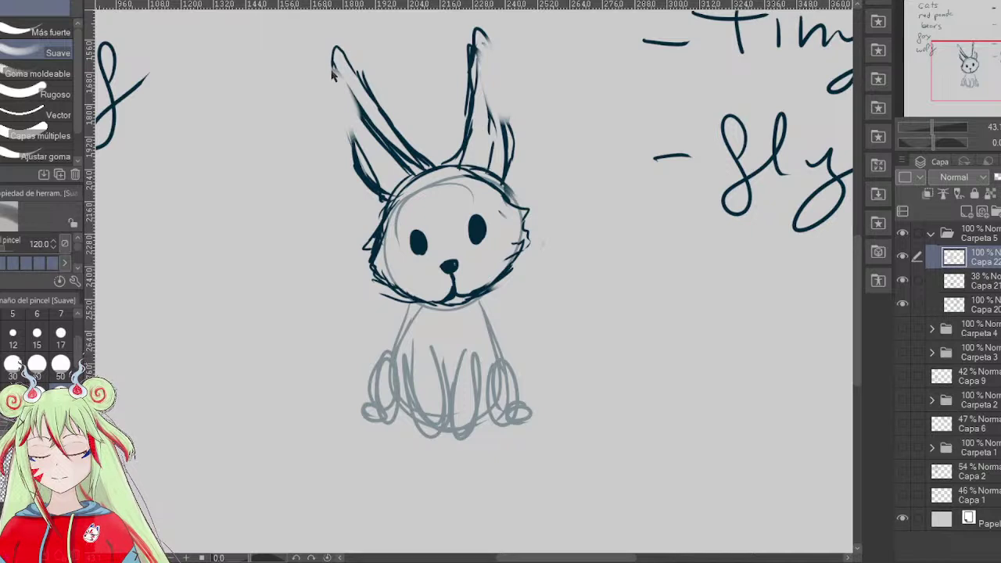
pyautogui.press('p')
pyautogui.moveTo(327, 86); pyautogui.dragTo(356, 156)
pyautogui.moveTo(490, 41); pyautogui.dragTo(513, 147)
pyautogui.moveTo(483, 51)
pyautogui.mouseDown()
pyautogui.moveTo(495, 140)
pyautogui.moveTo(494, 119)
pyautogui.mouseUp()
pyautogui.moveTo(484, 34); pyautogui.dragTo(492, 109)
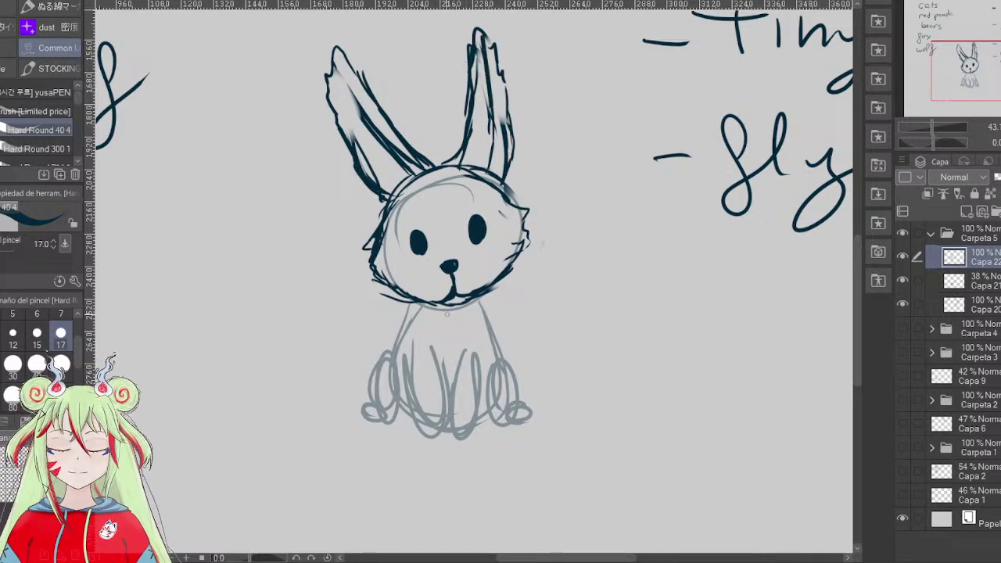
# - Outline the body sides and the two front legs over the rough sketch, ending in small rounded paws
pyautogui.moveTo(408, 303); pyautogui.dragTo(397, 377)
pyautogui.moveTo(407, 327); pyautogui.dragTo(402, 397)
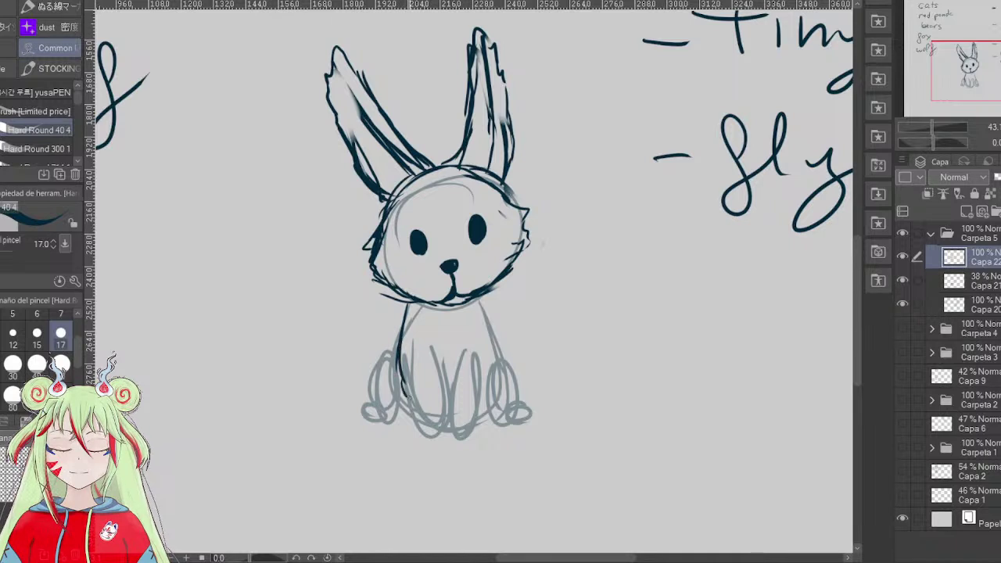
pyautogui.moveTo(431, 332)
pyautogui.mouseDown()
pyautogui.moveTo(448, 383)
pyautogui.moveTo(439, 402)
pyautogui.mouseUp()
pyautogui.moveTo(436, 346)
pyautogui.mouseDown()
pyautogui.moveTo(435, 413)
pyautogui.moveTo(425, 412)
pyautogui.moveTo(400, 364)
pyautogui.moveTo(429, 414)
pyautogui.mouseUp()
pyautogui.moveTo(427, 414)
pyautogui.mouseDown()
pyautogui.moveTo(401, 399)
pyautogui.moveTo(399, 363)
pyautogui.mouseUp()
pyautogui.moveTo(400, 361)
pyautogui.mouseDown()
pyautogui.moveTo(410, 399)
pyautogui.moveTo(483, 410)
pyautogui.mouseUp()
pyautogui.moveTo(483, 346); pyautogui.dragTo(486, 406)
pyautogui.moveTo(482, 347)
pyautogui.mouseDown()
pyautogui.moveTo(484, 405)
pyautogui.moveTo(478, 333)
pyautogui.moveTo(486, 356)
pyautogui.mouseUp()
pyautogui.moveTo(481, 313); pyautogui.dragTo(490, 369)
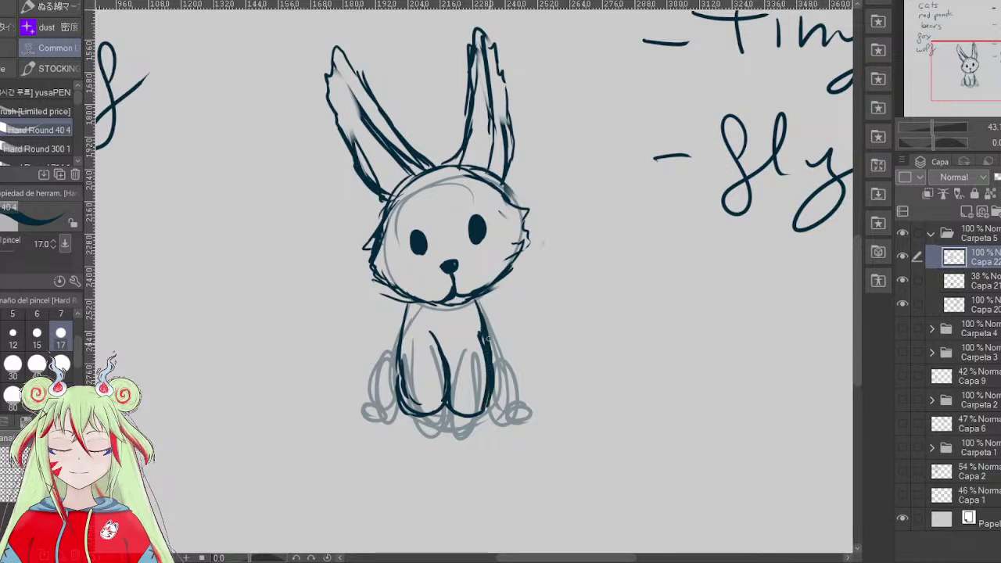
pyautogui.moveTo(452, 414)
pyautogui.mouseDown()
pyautogui.moveTo(474, 435)
pyautogui.moveTo(473, 424)
pyautogui.moveTo(440, 432)
pyautogui.mouseUp()
pyautogui.moveTo(427, 414); pyautogui.dragTo(440, 432)
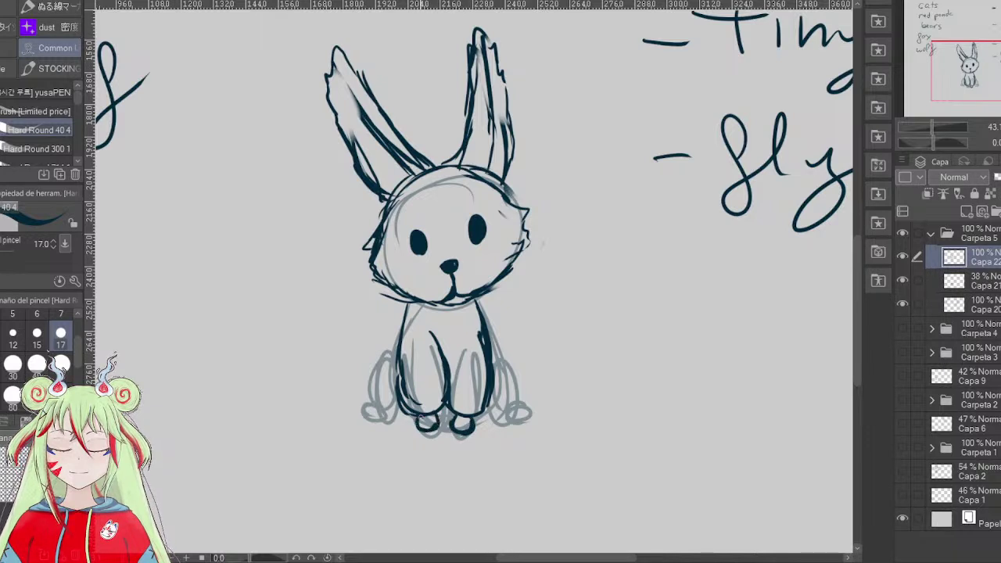
# - Draw rounded hind legs with small feet on both sides of the body and reinforce the body's upper left line
pyautogui.moveTo(488, 350)
pyautogui.mouseDown()
pyautogui.moveTo(524, 391)
pyautogui.moveTo(513, 417)
pyautogui.moveTo(516, 402)
pyautogui.mouseUp()
pyautogui.moveTo(495, 408); pyautogui.dragTo(521, 396)
pyautogui.moveTo(391, 349)
pyautogui.mouseDown()
pyautogui.moveTo(366, 391)
pyautogui.moveTo(400, 416)
pyautogui.mouseUp()
pyautogui.moveTo(386, 374)
pyautogui.mouseDown()
pyautogui.moveTo(369, 411)
pyautogui.moveTo(396, 419)
pyautogui.mouseUp()
pyautogui.moveTo(501, 417); pyautogui.dragTo(513, 422)
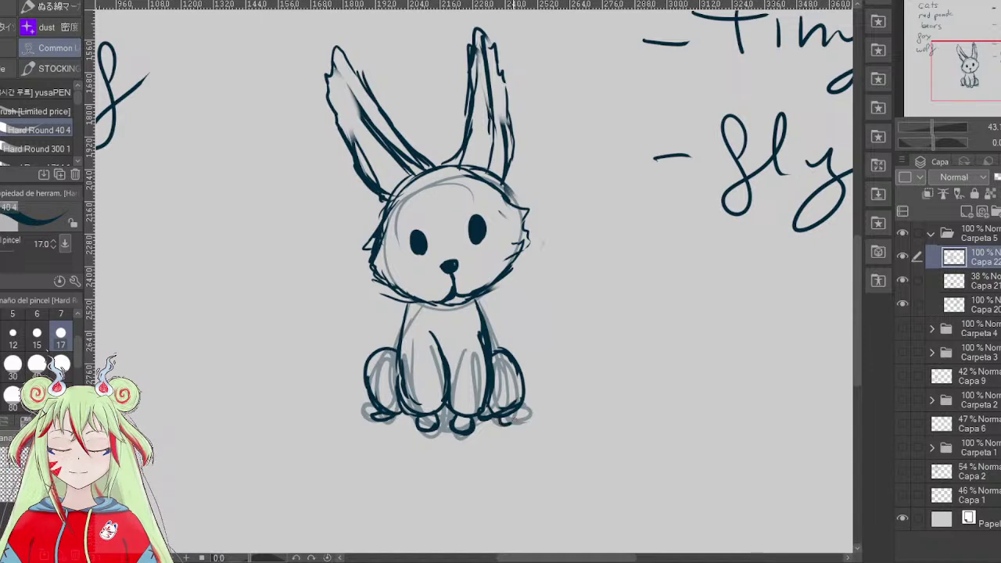
pyautogui.moveTo(409, 305); pyautogui.dragTo(395, 349)
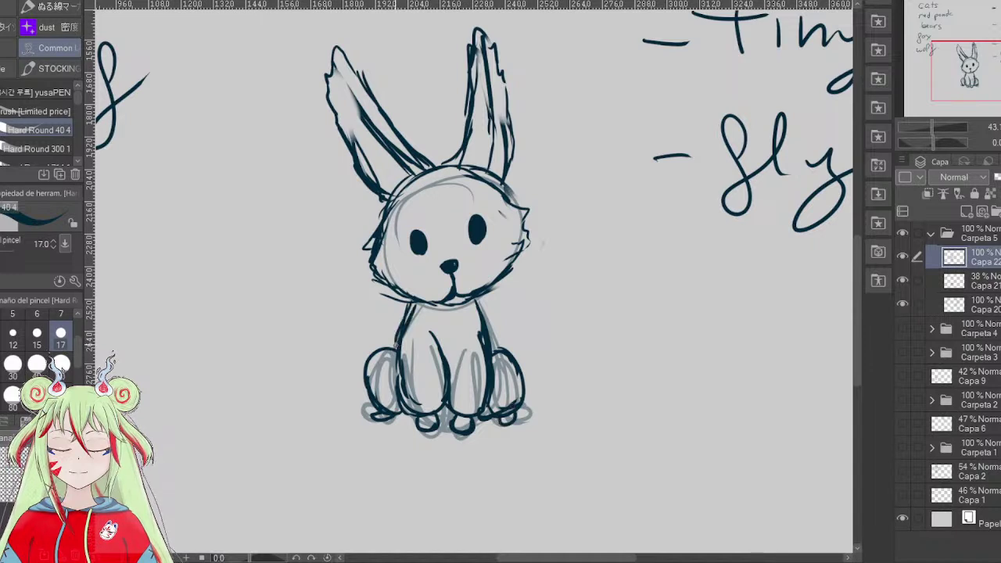
# - Reinforce the body's right edge and add two long whiskers on each side of the muzzle
pyautogui.moveTo(470, 303); pyautogui.dragTo(485, 344)
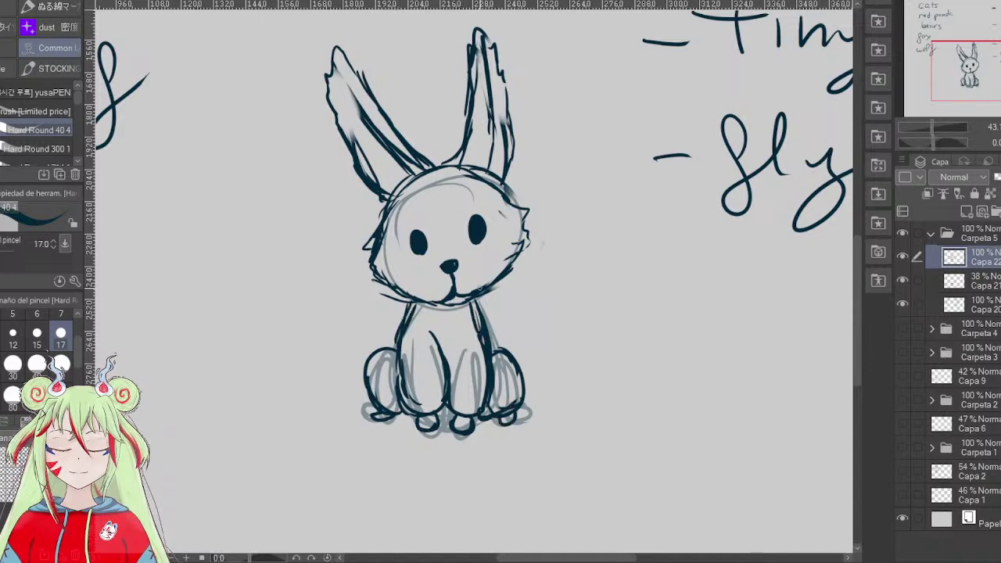
pyautogui.moveTo(426, 274)
pyautogui.mouseDown()
pyautogui.moveTo(317, 321)
pyautogui.moveTo(348, 338)
pyautogui.mouseUp()
pyautogui.moveTo(469, 269)
pyautogui.mouseDown()
pyautogui.moveTo(582, 242)
pyautogui.moveTo(592, 266)
pyautogui.mouseUp()
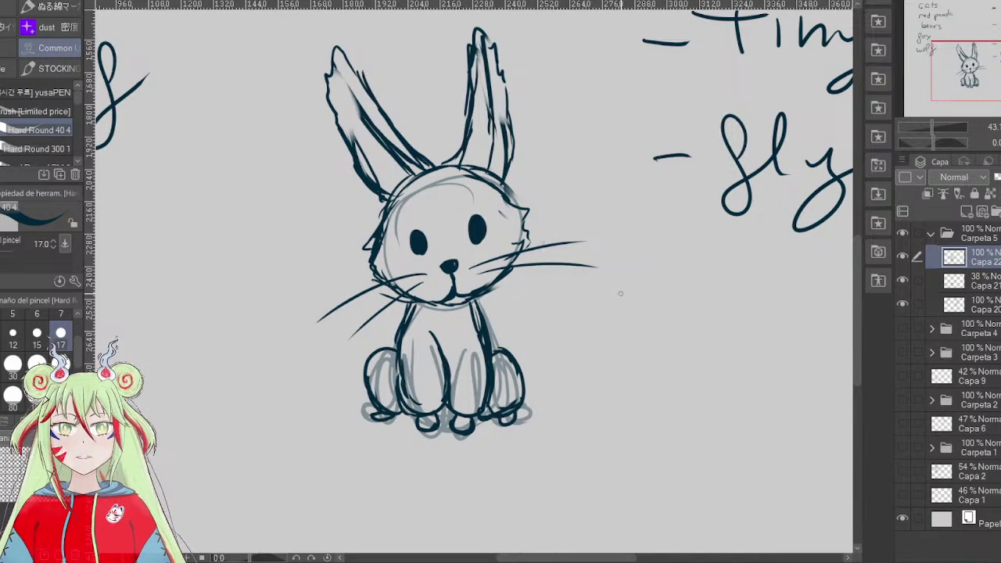
# - Erase both long ears, redraw the top contour of the head and clean away the stray strands above it
pyautogui.moveTo(485, 133)
pyautogui.mouseDown()
pyautogui.moveTo(484, 168)
pyautogui.moveTo(474, 56)
pyautogui.mouseUp()
pyautogui.press('e')
pyautogui.moveTo(491, 92)
pyautogui.mouseDown()
pyautogui.moveTo(485, 62)
pyautogui.moveTo(491, 157)
pyautogui.moveTo(488, 72)
pyautogui.moveTo(463, 145)
pyautogui.moveTo(485, 100)
pyautogui.moveTo(465, 27)
pyautogui.moveTo(477, 42)
pyautogui.moveTo(464, 123)
pyautogui.moveTo(406, 132)
pyautogui.moveTo(335, 128)
pyautogui.moveTo(306, 74)
pyautogui.moveTo(368, 174)
pyautogui.moveTo(420, 138)
pyautogui.moveTo(406, 150)
pyautogui.mouseUp()
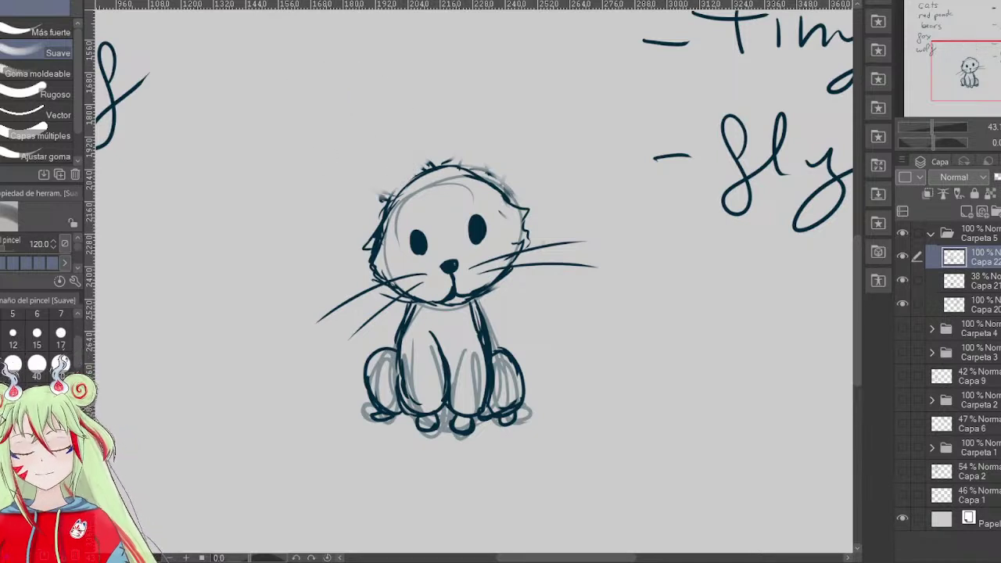
pyautogui.press('p')
pyautogui.moveTo(461, 178)
pyautogui.mouseDown()
pyautogui.moveTo(398, 202)
pyautogui.moveTo(491, 178)
pyautogui.moveTo(404, 189)
pyautogui.moveTo(390, 217)
pyautogui.mouseUp()
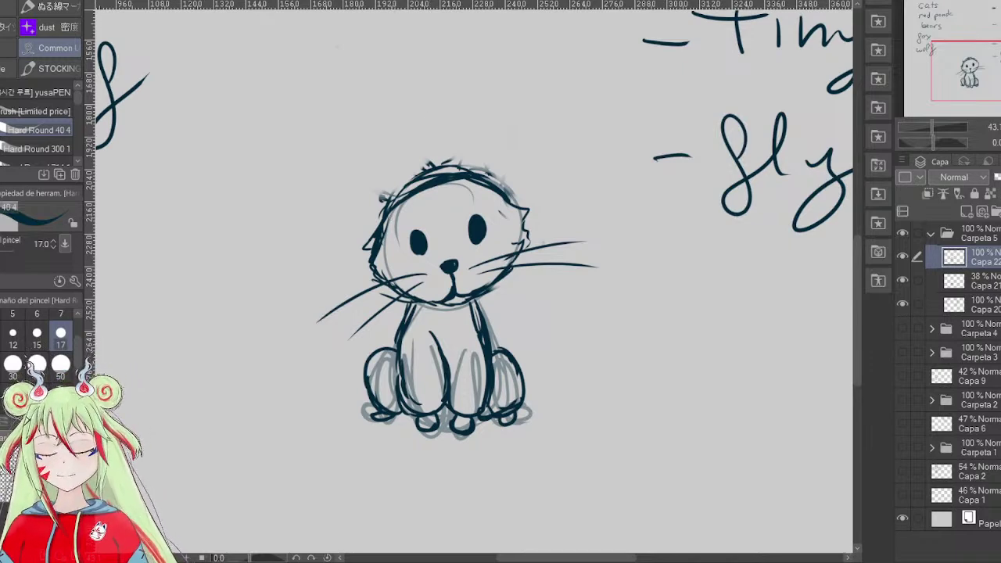
pyautogui.press('e')
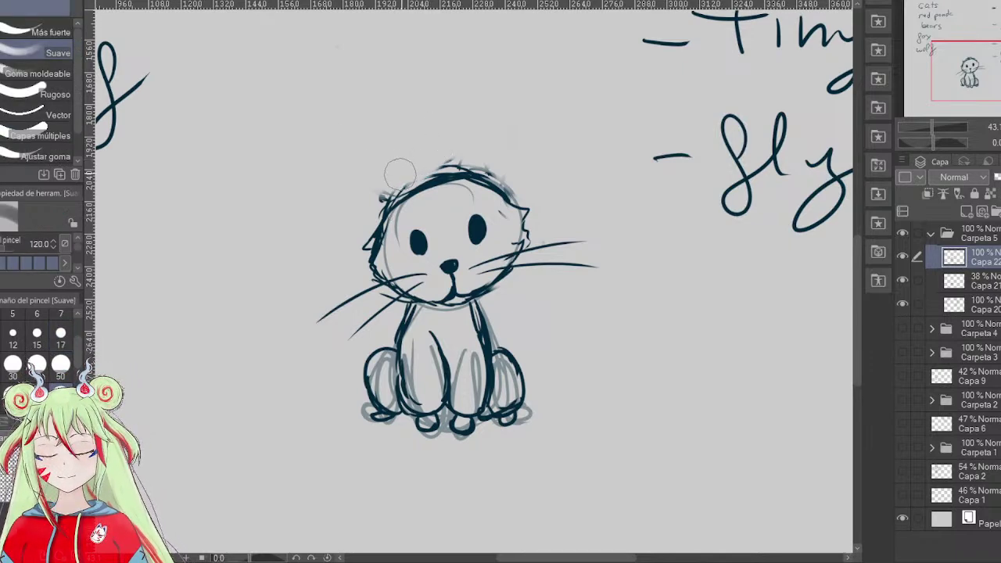
pyautogui.moveTo(452, 152)
pyautogui.mouseDown()
pyautogui.moveTo(438, 156)
pyautogui.moveTo(498, 171)
pyautogui.mouseUp()
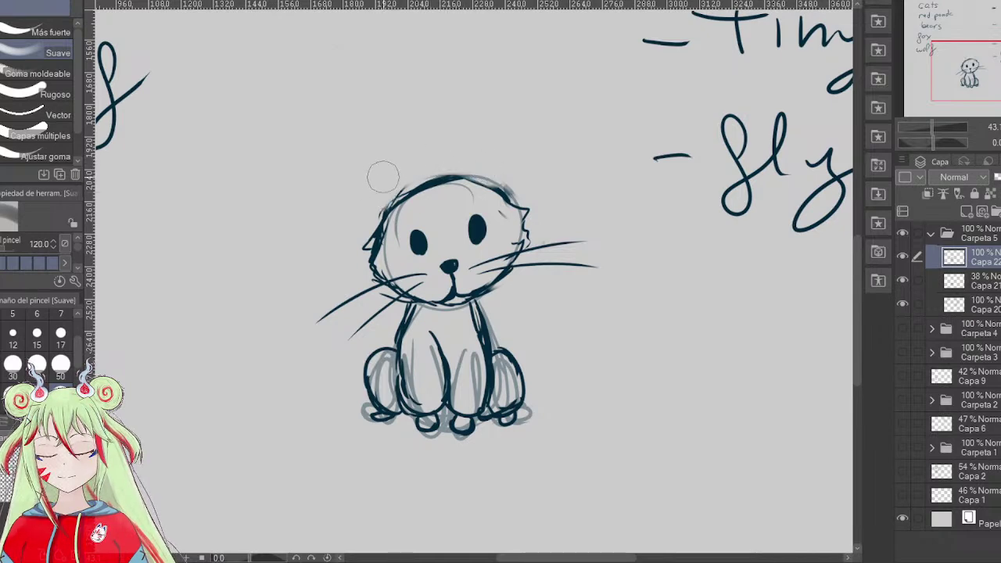
# - Thicken the line over the head, outline a tall pointed right ear and start the left ear's inner edge
pyautogui.press('p')
pyautogui.moveTo(494, 186)
pyautogui.mouseDown()
pyautogui.moveTo(455, 177)
pyautogui.moveTo(472, 179)
pyautogui.moveTo(384, 212)
pyautogui.moveTo(405, 147)
pyautogui.mouseUp()
pyautogui.moveTo(425, 186); pyautogui.dragTo(372, 93)
pyautogui.moveTo(439, 179); pyautogui.dragTo(424, 83)
pyautogui.moveTo(435, 141); pyautogui.dragTo(422, 62)
pyautogui.moveTo(423, 62); pyautogui.dragTo(445, 96)
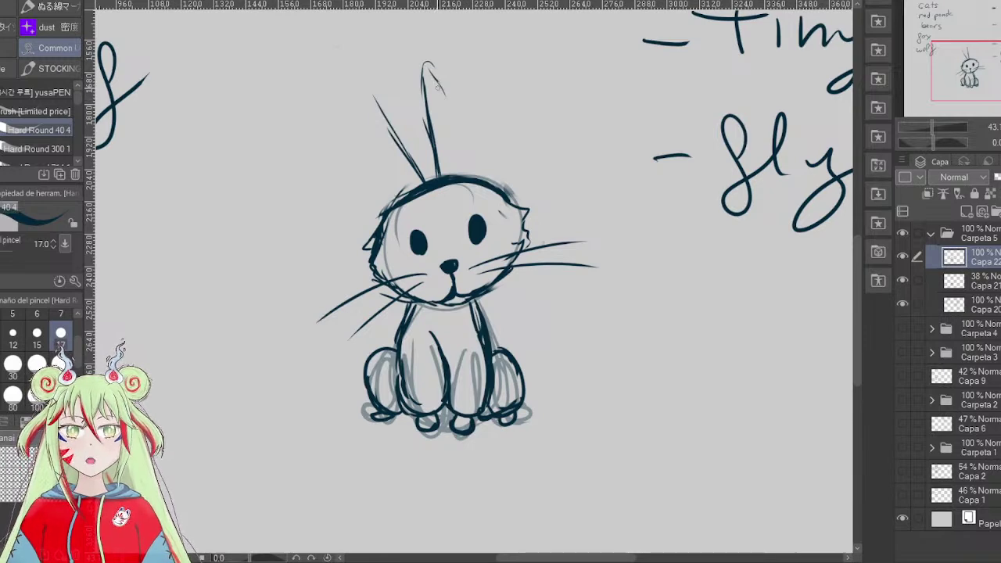
pyautogui.moveTo(422, 61)
pyautogui.mouseDown()
pyautogui.moveTo(430, 92)
pyautogui.moveTo(477, 137)
pyautogui.moveTo(494, 178)
pyautogui.mouseUp()
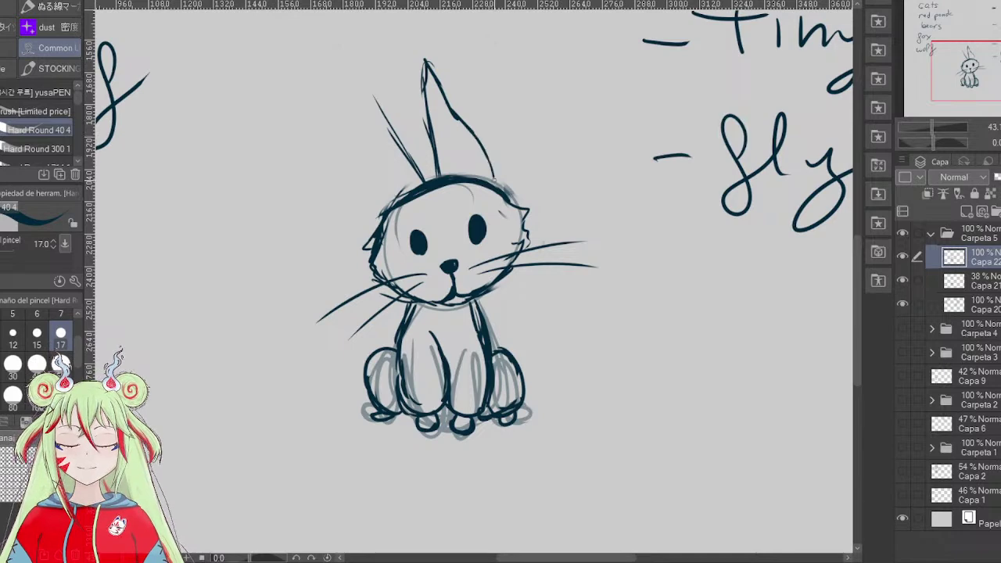
# - Finish the left ear with a pointed tip and outer edge, and add inner lines and fur tufts to both ears
pyautogui.moveTo(380, 102); pyautogui.dragTo(360, 81)
pyautogui.moveTo(360, 81)
pyautogui.mouseDown()
pyautogui.moveTo(380, 205)
pyautogui.moveTo(370, 166)
pyautogui.mouseUp()
pyautogui.moveTo(383, 213)
pyautogui.mouseDown()
pyautogui.moveTo(362, 88)
pyautogui.moveTo(433, 179)
pyautogui.moveTo(388, 163)
pyautogui.moveTo(382, 119)
pyautogui.moveTo(457, 153)
pyautogui.mouseUp()
pyautogui.moveTo(454, 152); pyautogui.dragTo(463, 169)
pyautogui.moveTo(429, 100)
pyautogui.mouseDown()
pyautogui.moveTo(445, 140)
pyautogui.moveTo(456, 126)
pyautogui.moveTo(488, 151)
pyautogui.mouseUp()
pyautogui.moveTo(484, 147); pyautogui.dragTo(494, 168)
pyautogui.moveTo(391, 145)
pyautogui.mouseDown()
pyautogui.moveTo(372, 156)
pyautogui.moveTo(364, 194)
pyautogui.moveTo(382, 214)
pyautogui.mouseUp()
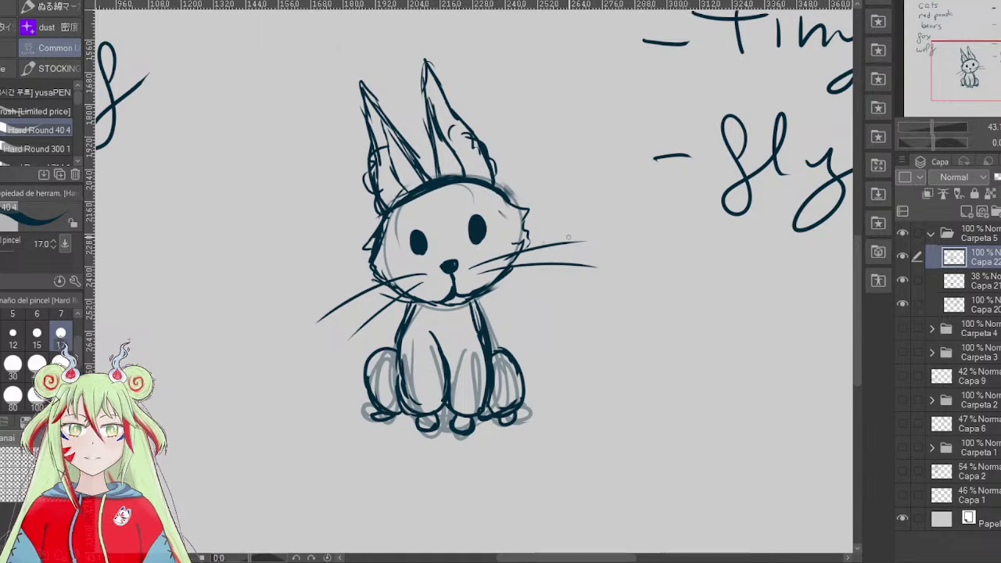
# - Sketch a long, bushy tail curving up to a pointed tip on the left side of the body
pyautogui.moveTo(388, 284); pyautogui.dragTo(327, 197)
pyautogui.moveTo(398, 322)
pyautogui.mouseDown()
pyautogui.moveTo(344, 249)
pyautogui.moveTo(336, 178)
pyautogui.moveTo(305, 232)
pyautogui.moveTo(345, 388)
pyautogui.moveTo(307, 338)
pyautogui.moveTo(297, 301)
pyautogui.mouseUp()
pyautogui.moveTo(341, 373)
pyautogui.mouseDown()
pyautogui.moveTo(316, 223)
pyautogui.moveTo(312, 166)
pyautogui.mouseUp()
pyautogui.moveTo(327, 200)
pyautogui.mouseDown()
pyautogui.moveTo(316, 172)
pyautogui.moveTo(391, 321)
pyautogui.mouseUp()
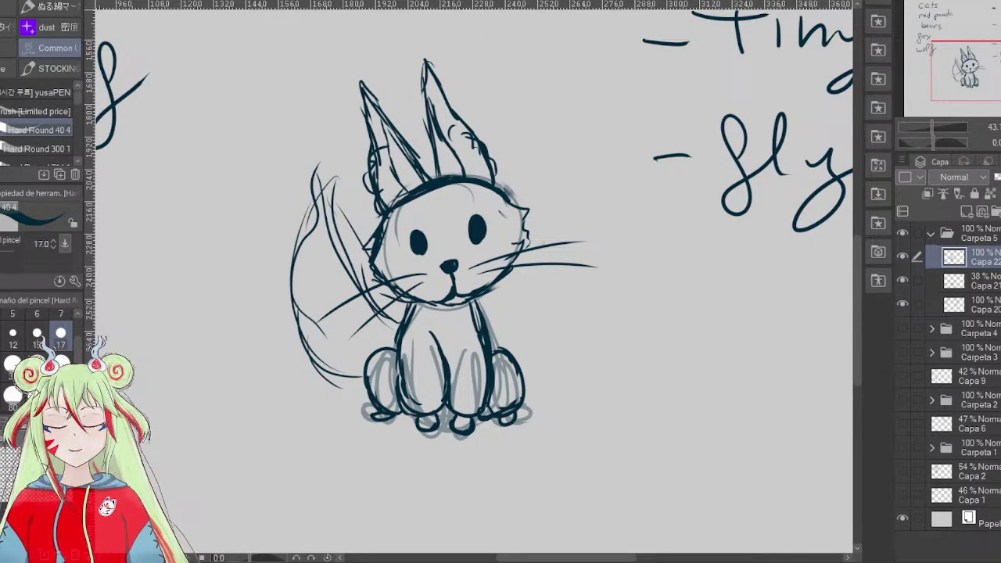
# - Clear the creature's line art layer and the rough sketch layer beneath it
pyautogui.press('Delete')
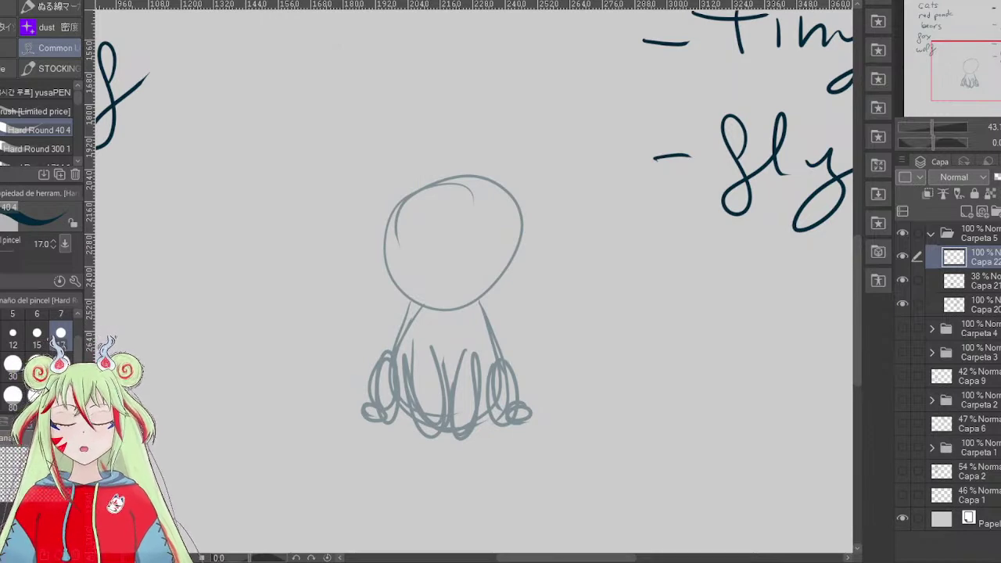
pyautogui.click(969, 281)
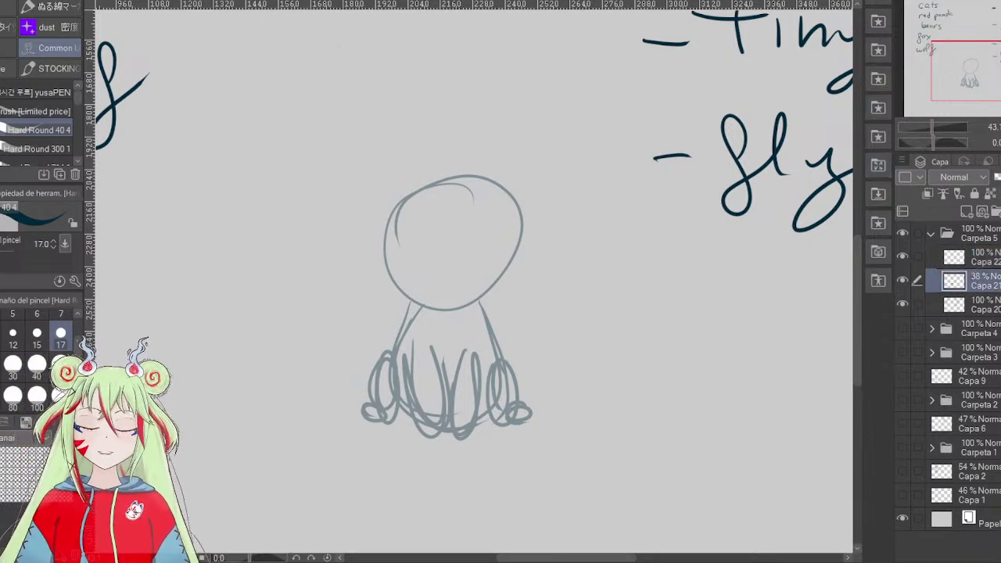
pyautogui.press('Delete')
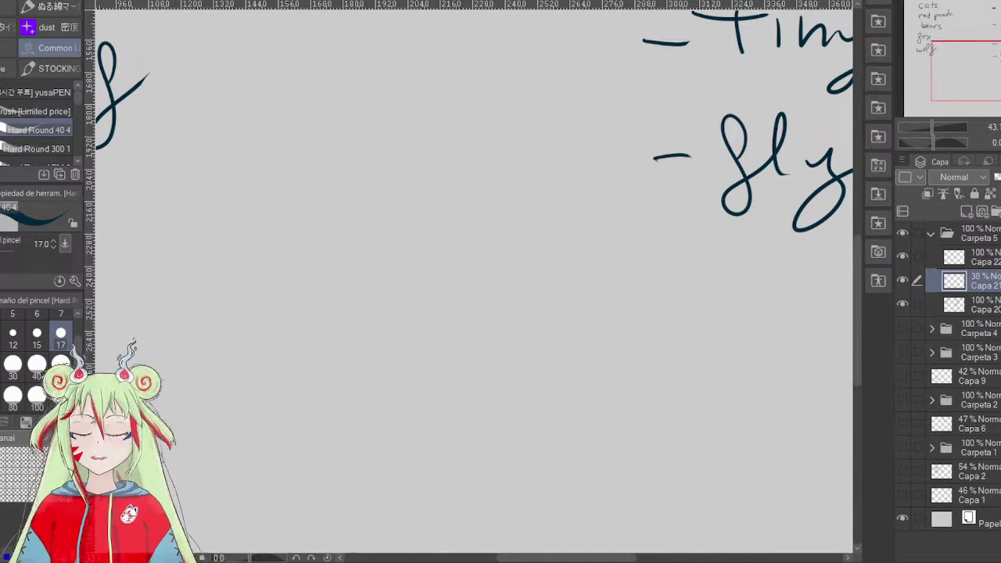
# - Rough out a wide oval head with two pointed ears on the faded sketch layer
pyautogui.moveTo(442, 226)
pyautogui.mouseDown()
pyautogui.moveTo(434, 292)
pyautogui.moveTo(404, 276)
pyautogui.moveTo(505, 286)
pyautogui.moveTo(488, 228)
pyautogui.moveTo(410, 280)
pyautogui.moveTo(497, 233)
pyautogui.mouseUp()
pyautogui.moveTo(420, 228)
pyautogui.mouseDown()
pyautogui.moveTo(491, 213)
pyautogui.moveTo(507, 238)
pyautogui.moveTo(520, 211)
pyautogui.moveTo(513, 244)
pyautogui.mouseUp()
pyautogui.moveTo(518, 197); pyautogui.dragTo(483, 221)
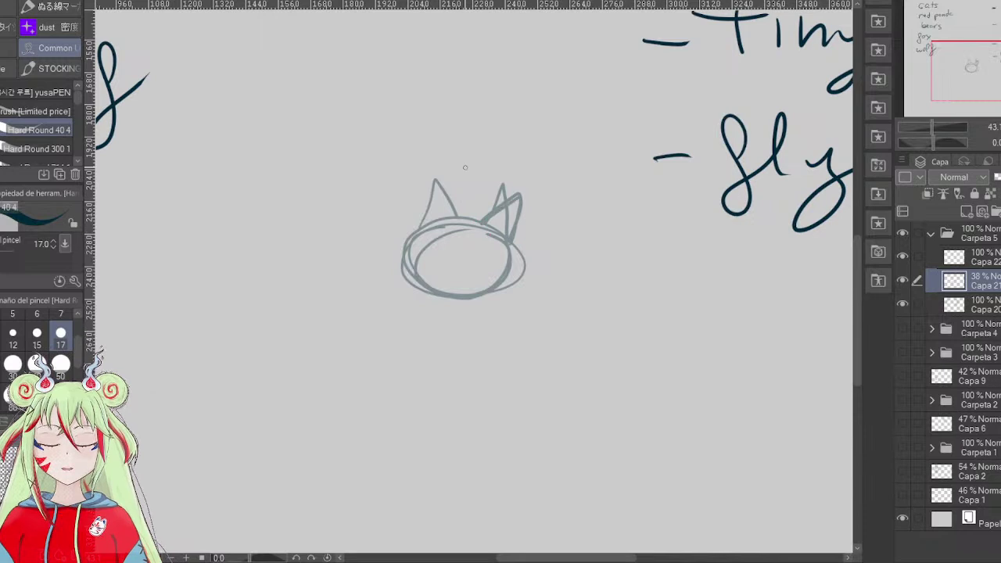
# - Sketch a broad rounded chest below the head with two short front legs
pyautogui.moveTo(513, 286)
pyautogui.mouseDown()
pyautogui.moveTo(507, 330)
pyautogui.moveTo(492, 347)
pyautogui.mouseUp()
pyautogui.moveTo(401, 288)
pyautogui.mouseDown()
pyautogui.moveTo(400, 356)
pyautogui.moveTo(422, 384)
pyautogui.mouseUp()
pyautogui.moveTo(513, 309)
pyautogui.mouseDown()
pyautogui.moveTo(493, 362)
pyautogui.moveTo(452, 383)
pyautogui.moveTo(473, 414)
pyautogui.moveTo(513, 322)
pyautogui.mouseUp()
pyautogui.moveTo(507, 380); pyautogui.dragTo(477, 414)
pyautogui.moveTo(403, 350)
pyautogui.mouseDown()
pyautogui.moveTo(398, 402)
pyautogui.moveTo(429, 385)
pyautogui.moveTo(415, 406)
pyautogui.mouseUp()
pyautogui.moveTo(404, 325)
pyautogui.mouseDown()
pyautogui.moveTo(409, 350)
pyautogui.moveTo(469, 387)
pyautogui.mouseUp()
# - Sketch the rounded hindquarters extending to the right with haunch curves and a long, low tail
pyautogui.moveTo(515, 292)
pyautogui.mouseDown()
pyautogui.moveTo(542, 321)
pyautogui.moveTo(563, 320)
pyautogui.moveTo(585, 367)
pyautogui.mouseUp()
pyautogui.moveTo(509, 395); pyautogui.dragTo(559, 378)
pyautogui.moveTo(556, 313)
pyautogui.mouseDown()
pyautogui.moveTo(580, 369)
pyautogui.moveTo(560, 385)
pyautogui.mouseUp()
pyautogui.moveTo(583, 354); pyautogui.dragTo(714, 361)
pyautogui.moveTo(584, 354)
pyautogui.mouseDown()
pyautogui.moveTo(660, 349)
pyautogui.moveTo(714, 374)
pyautogui.moveTo(690, 379)
pyautogui.moveTo(695, 366)
pyautogui.mouseUp()
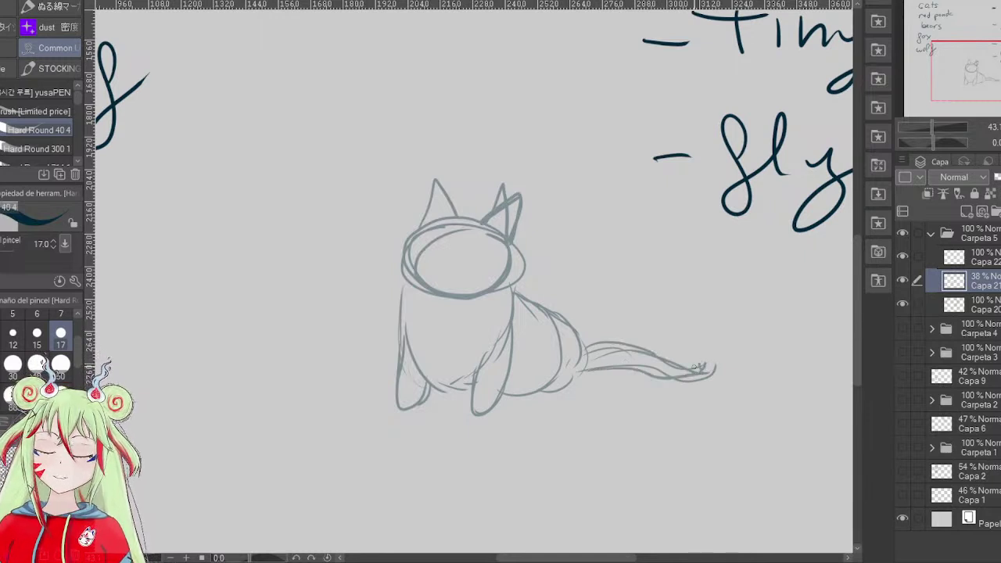
pyautogui.moveTo(550, 391); pyautogui.dragTo(515, 395)
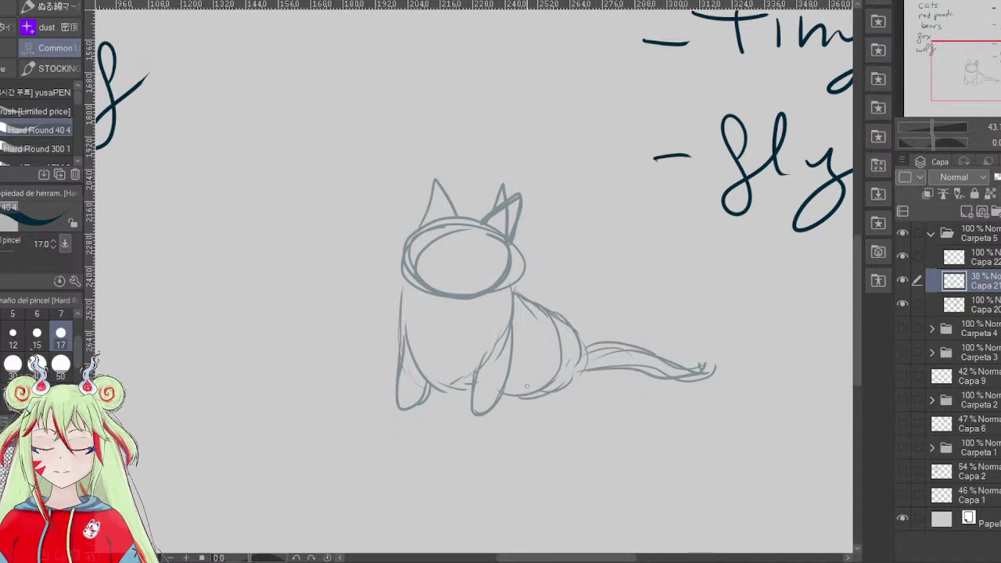
pyautogui.moveTo(545, 332)
pyautogui.mouseDown()
pyautogui.moveTo(550, 358)
pyautogui.moveTo(540, 389)
pyautogui.moveTo(513, 397)
pyautogui.moveTo(522, 398)
pyautogui.mouseUp()
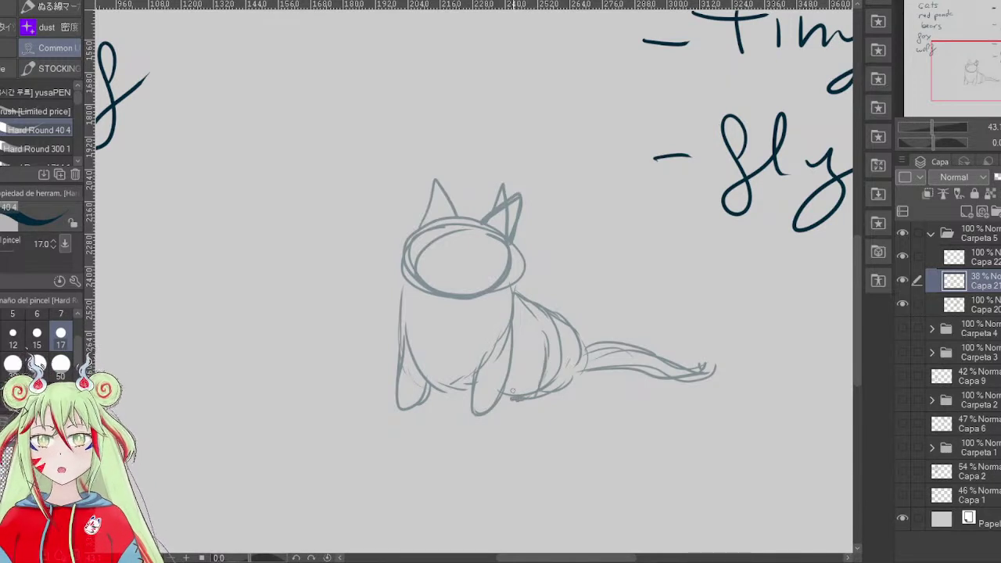
# - Touch up the paw and left chest lines and sketch small oval eyes, a nose and a mouth on the face
pyautogui.moveTo(458, 390); pyautogui.dragTo(481, 409)
pyautogui.moveTo(405, 286); pyautogui.dragTo(398, 342)
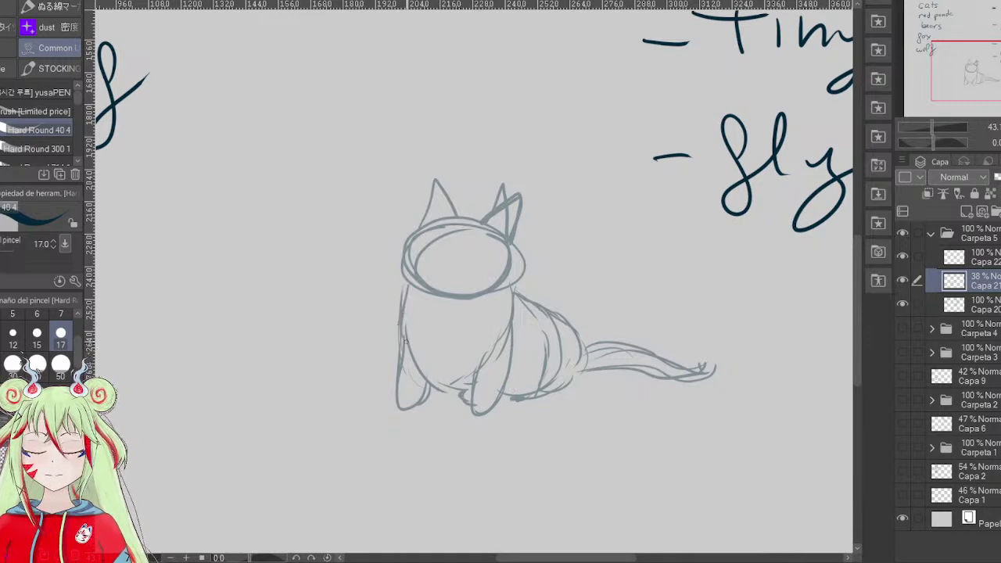
pyautogui.moveTo(436, 239)
pyautogui.mouseDown()
pyautogui.moveTo(434, 254)
pyautogui.moveTo(473, 257)
pyautogui.moveTo(475, 248)
pyautogui.moveTo(435, 281)
pyautogui.moveTo(451, 289)
pyautogui.moveTo(437, 277)
pyautogui.mouseUp()
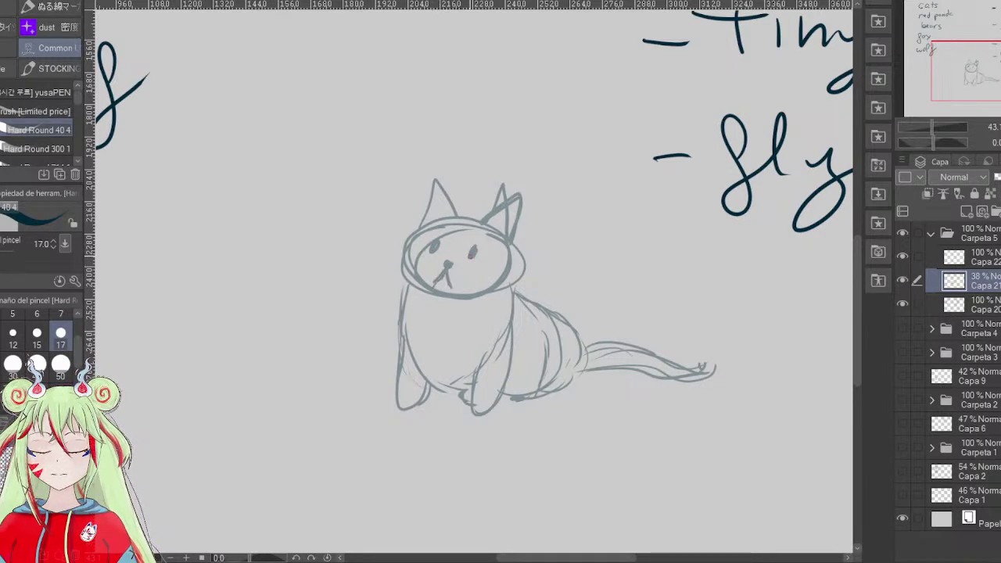
pyautogui.moveTo(438, 240); pyautogui.dragTo(433, 248)
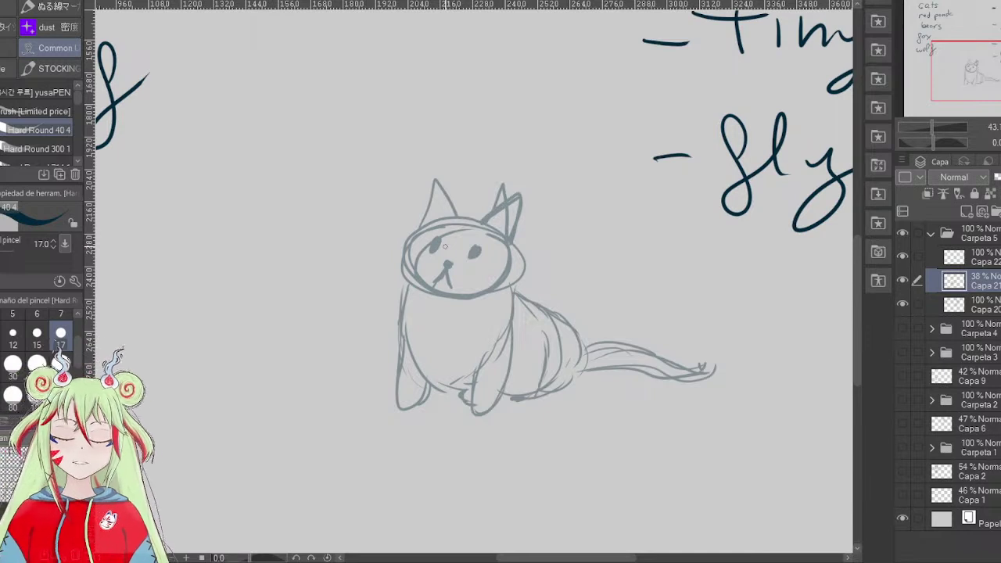
# - On the upper line art layer, draw the top of the head, both tufted ears, the eyes, nose and mouth
pyautogui.click(977, 257)
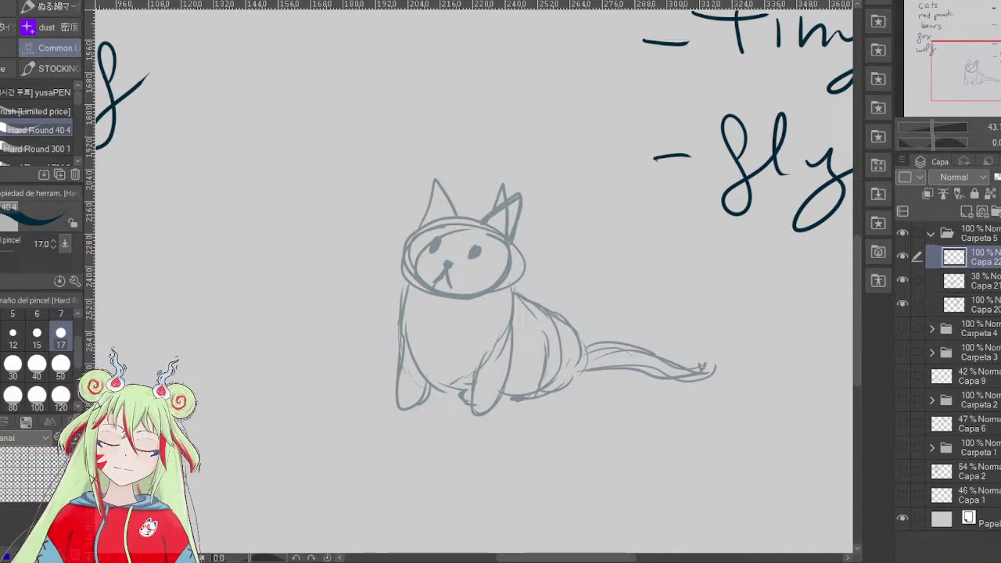
pyautogui.moveTo(460, 216); pyautogui.dragTo(481, 223)
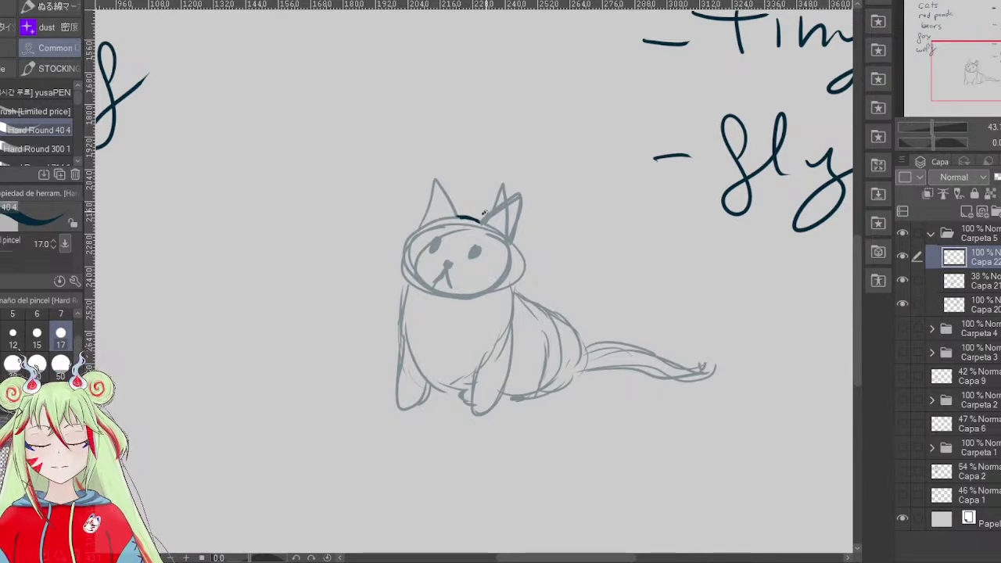
pyautogui.moveTo(480, 219)
pyautogui.mouseDown()
pyautogui.moveTo(523, 179)
pyautogui.moveTo(525, 227)
pyautogui.moveTo(508, 249)
pyautogui.mouseUp()
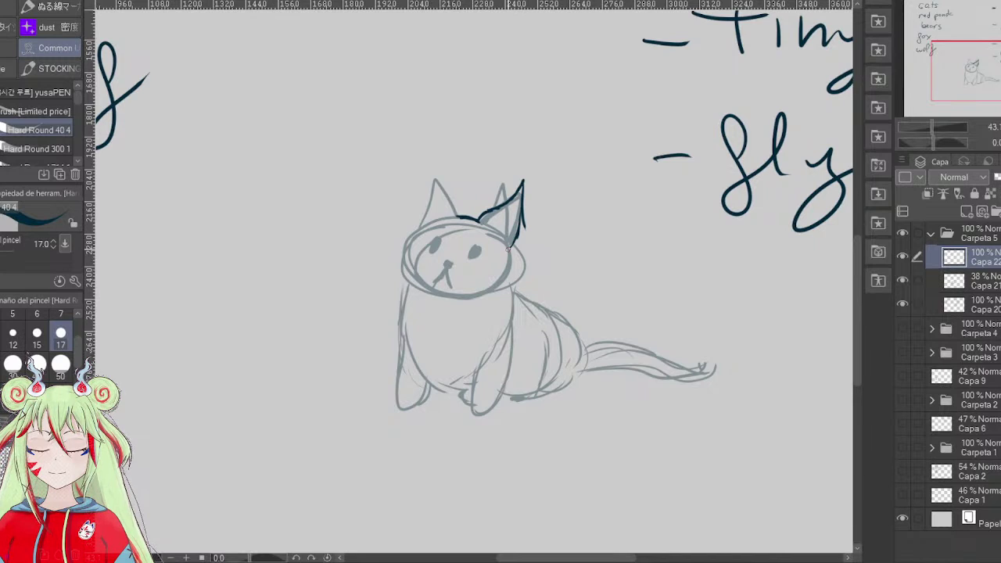
pyautogui.moveTo(489, 228)
pyautogui.mouseDown()
pyautogui.moveTo(516, 200)
pyautogui.moveTo(496, 244)
pyautogui.moveTo(425, 167)
pyautogui.moveTo(419, 228)
pyautogui.moveTo(442, 214)
pyautogui.moveTo(429, 189)
pyautogui.moveTo(423, 216)
pyautogui.moveTo(434, 218)
pyautogui.moveTo(427, 199)
pyautogui.moveTo(421, 215)
pyautogui.mouseUp()
pyautogui.moveTo(448, 260)
pyautogui.mouseDown()
pyautogui.moveTo(447, 268)
pyautogui.moveTo(475, 251)
pyautogui.moveTo(435, 248)
pyautogui.moveTo(443, 278)
pyautogui.moveTo(431, 289)
pyautogui.moveTo(444, 275)
pyautogui.moveTo(453, 295)
pyautogui.mouseUp()
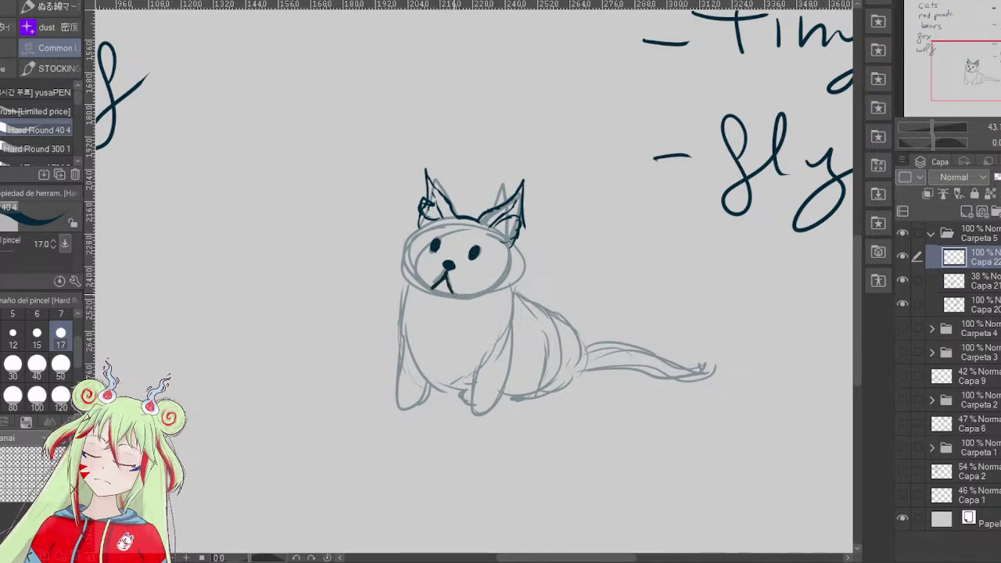
# - Outline the cheeks and chin with a slightly jagged fur contour and refine the mouth and filled eyes
pyautogui.moveTo(505, 244)
pyautogui.mouseDown()
pyautogui.moveTo(507, 284)
pyautogui.moveTo(473, 295)
pyautogui.mouseUp()
pyautogui.moveTo(418, 231)
pyautogui.mouseDown()
pyautogui.moveTo(398, 278)
pyautogui.moveTo(414, 291)
pyautogui.moveTo(482, 297)
pyautogui.mouseUp()
pyautogui.moveTo(421, 291)
pyautogui.mouseDown()
pyautogui.moveTo(441, 298)
pyautogui.moveTo(444, 289)
pyautogui.mouseUp()
pyautogui.moveTo(441, 275)
pyautogui.mouseDown()
pyautogui.moveTo(447, 285)
pyautogui.moveTo(477, 247)
pyautogui.mouseUp()
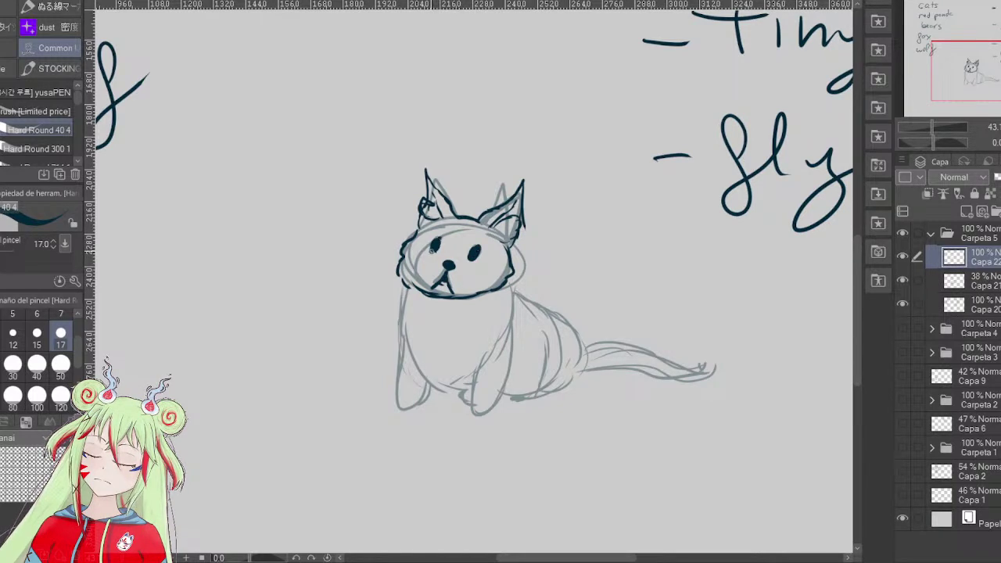
pyautogui.click(432, 245)
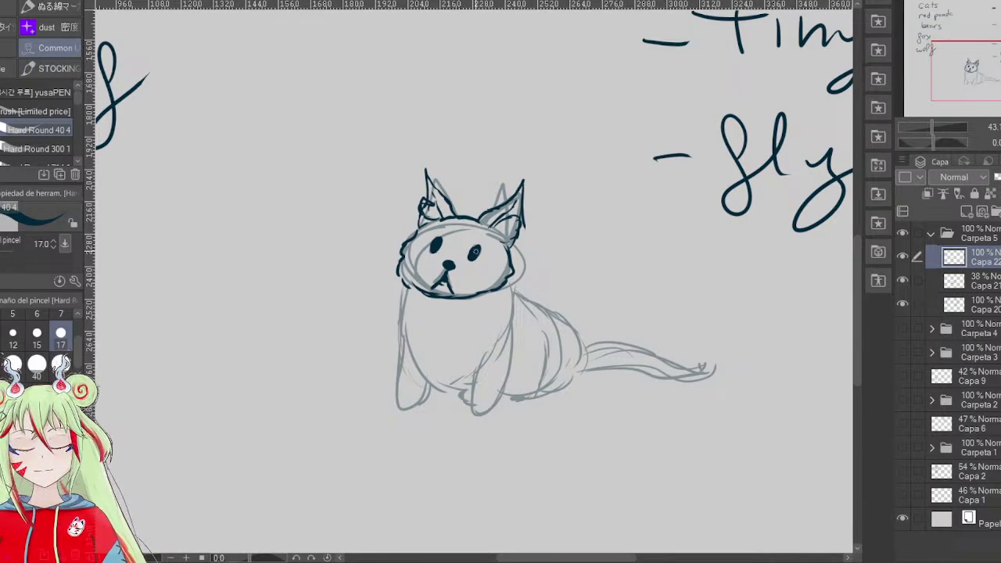
# - Draw the jagged chest fur tapering to a point and outline both front legs with rounded paws
pyautogui.moveTo(407, 283)
pyautogui.mouseDown()
pyautogui.moveTo(388, 316)
pyautogui.moveTo(406, 344)
pyautogui.mouseUp()
pyautogui.moveTo(508, 289)
pyautogui.mouseDown()
pyautogui.moveTo(504, 321)
pyautogui.moveTo(463, 374)
pyautogui.mouseUp()
pyautogui.moveTo(404, 342); pyautogui.dragTo(439, 384)
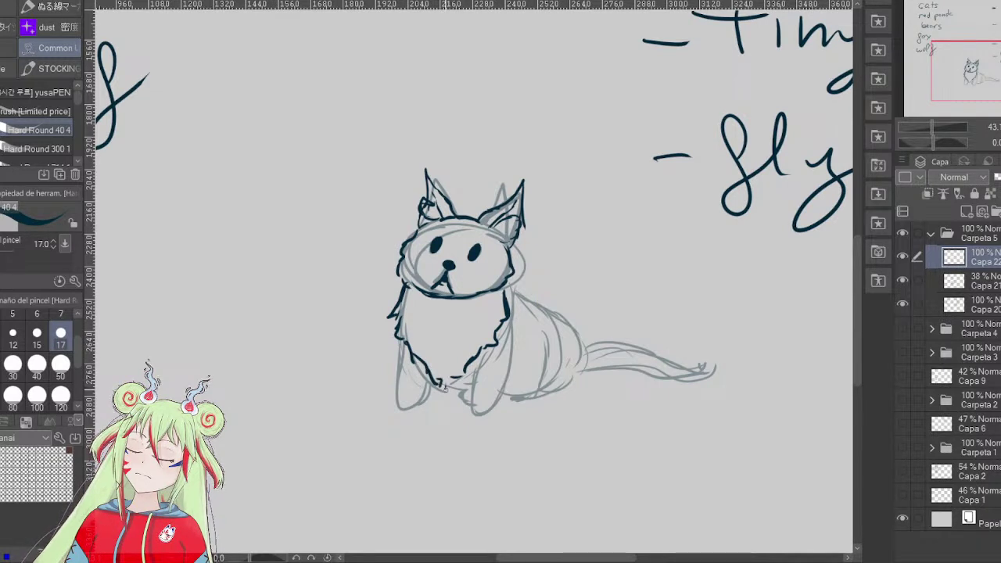
pyautogui.moveTo(397, 335)
pyautogui.mouseDown()
pyautogui.moveTo(391, 372)
pyautogui.moveTo(411, 391)
pyautogui.moveTo(433, 388)
pyautogui.moveTo(395, 403)
pyautogui.moveTo(397, 393)
pyautogui.mouseUp()
pyautogui.moveTo(467, 359)
pyautogui.mouseDown()
pyautogui.moveTo(466, 387)
pyautogui.moveTo(482, 400)
pyautogui.mouseUp()
pyautogui.moveTo(514, 307)
pyautogui.mouseDown()
pyautogui.moveTo(516, 371)
pyautogui.moveTo(507, 400)
pyautogui.moveTo(488, 404)
pyautogui.moveTo(486, 415)
pyautogui.moveTo(491, 404)
pyautogui.mouseUp()
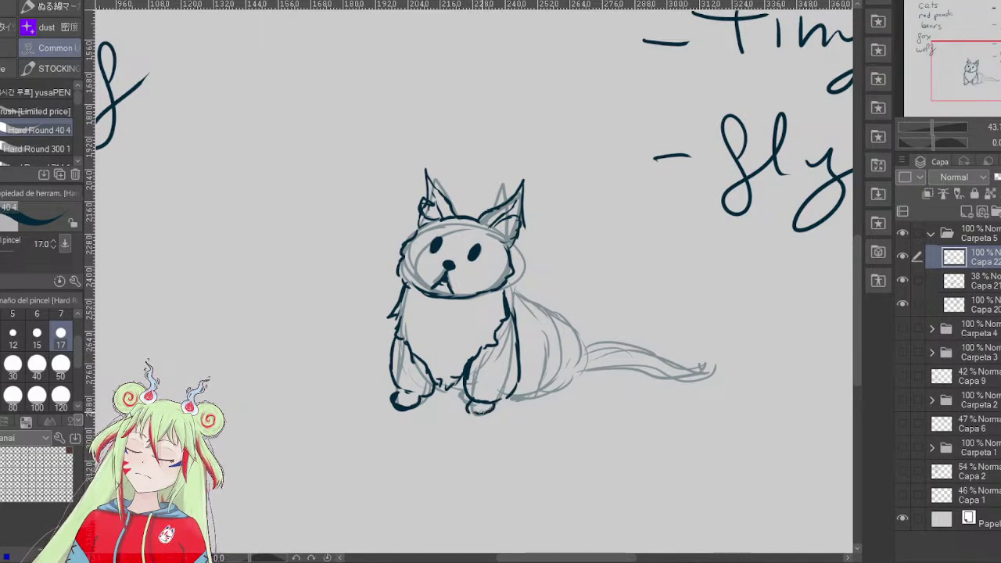
# - Outline the rounded hindquarters with a thick furry back line and add short marks on the flank
pyautogui.moveTo(507, 289)
pyautogui.mouseDown()
pyautogui.moveTo(571, 314)
pyautogui.moveTo(583, 357)
pyautogui.moveTo(571, 382)
pyautogui.moveTo(515, 399)
pyautogui.moveTo(547, 393)
pyautogui.mouseUp()
pyautogui.moveTo(557, 336)
pyautogui.mouseDown()
pyautogui.moveTo(561, 361)
pyautogui.moveTo(478, 400)
pyautogui.moveTo(492, 413)
pyautogui.mouseUp()
pyautogui.moveTo(445, 382); pyautogui.dragTo(463, 394)
pyautogui.moveTo(506, 288)
pyautogui.mouseDown()
pyautogui.moveTo(575, 334)
pyautogui.moveTo(580, 357)
pyautogui.mouseUp()
pyautogui.moveTo(578, 358); pyautogui.dragTo(558, 388)
pyautogui.moveTo(558, 338); pyautogui.dragTo(562, 369)
pyautogui.moveTo(538, 335); pyautogui.dragTo(543, 371)
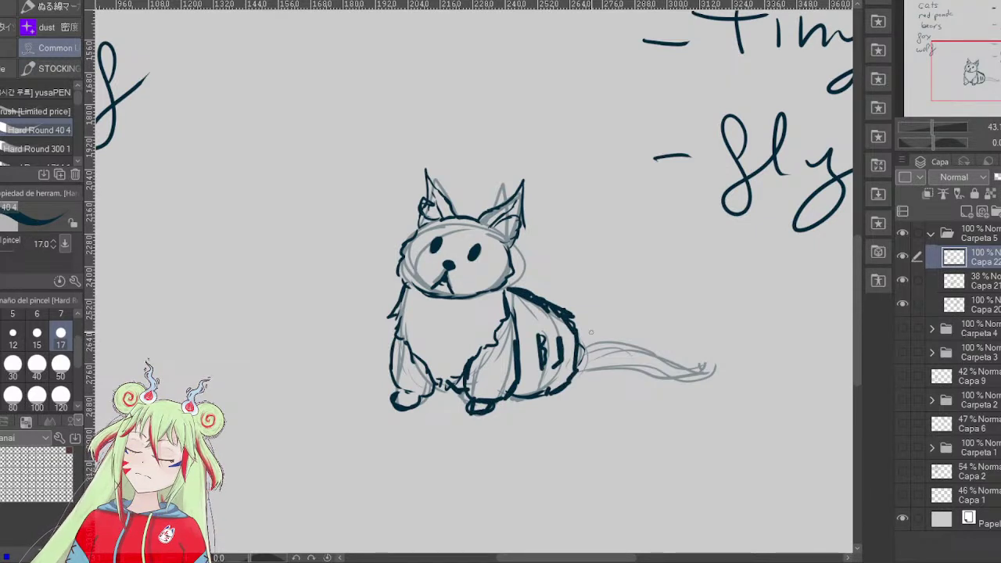
# - Draw a full, wavy tail sweeping right from the hindquarters to an upturned tip, with a fur tuft on top
pyautogui.moveTo(579, 340)
pyautogui.mouseDown()
pyautogui.moveTo(622, 345)
pyautogui.moveTo(572, 341)
pyautogui.moveTo(660, 353)
pyautogui.moveTo(718, 317)
pyautogui.mouseUp()
pyautogui.moveTo(582, 377)
pyautogui.mouseDown()
pyautogui.moveTo(647, 386)
pyautogui.moveTo(635, 387)
pyautogui.moveTo(693, 361)
pyautogui.moveTo(711, 335)
pyautogui.moveTo(577, 330)
pyautogui.moveTo(649, 344)
pyautogui.moveTo(725, 312)
pyautogui.moveTo(699, 354)
pyautogui.mouseUp()
pyautogui.moveTo(614, 330); pyautogui.dragTo(657, 339)
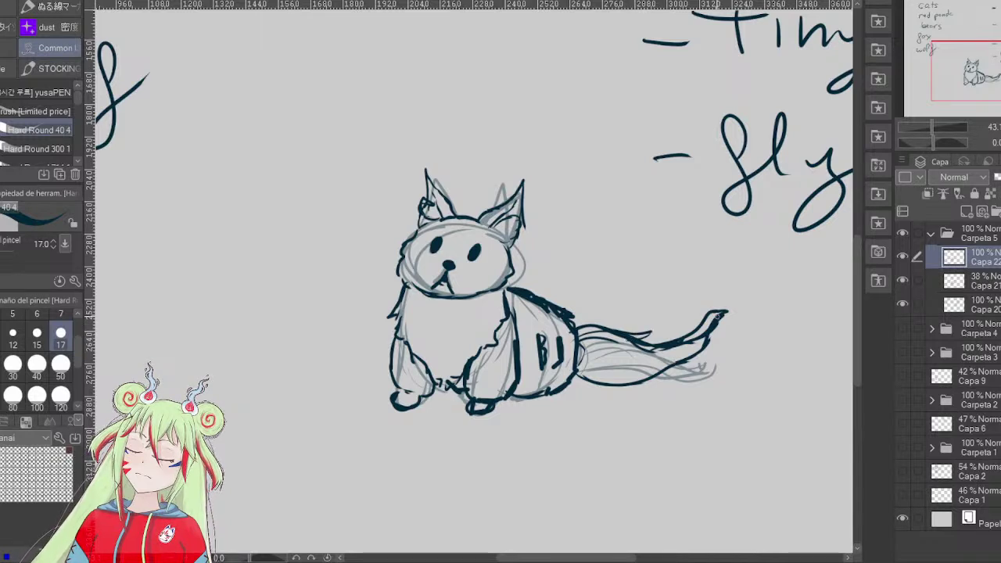
# - Draw a pointed wing rising from the back and touch up the right cheek line
pyautogui.moveTo(519, 291)
pyautogui.mouseDown()
pyautogui.moveTo(639, 248)
pyautogui.moveTo(631, 283)
pyautogui.moveTo(590, 306)
pyautogui.moveTo(549, 307)
pyautogui.mouseUp()
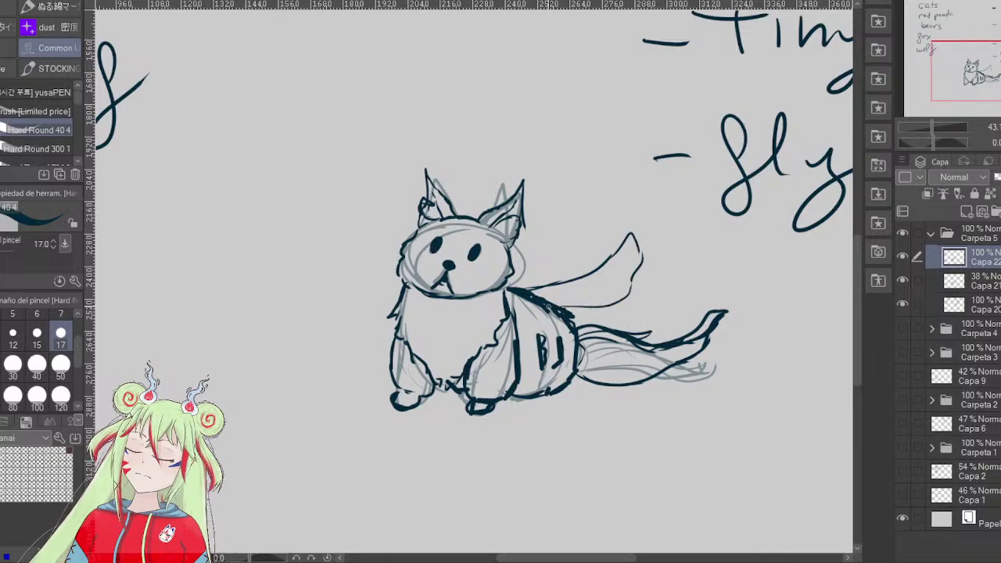
pyautogui.moveTo(507, 259); pyautogui.dragTo(512, 277)
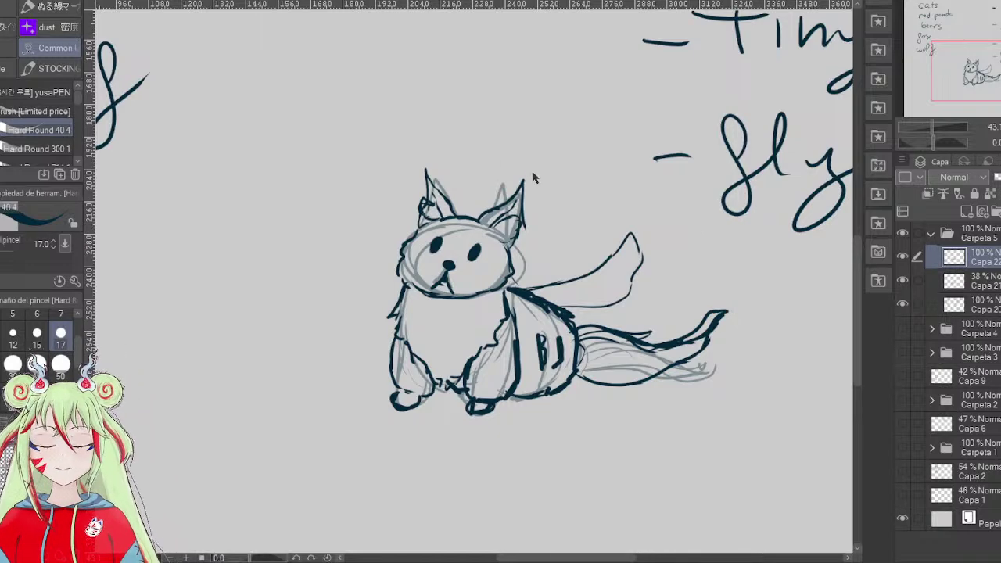
# - Undo the body, tail and wing line art back to the head, and redo it all to compare
pyautogui.hotkey('ctrl', 'z')
pyautogui.hotkey('ctrl', 'z')
pyautogui.hotkey('ctrl', 'z')
pyautogui.hotkey('ctrl', 'z')
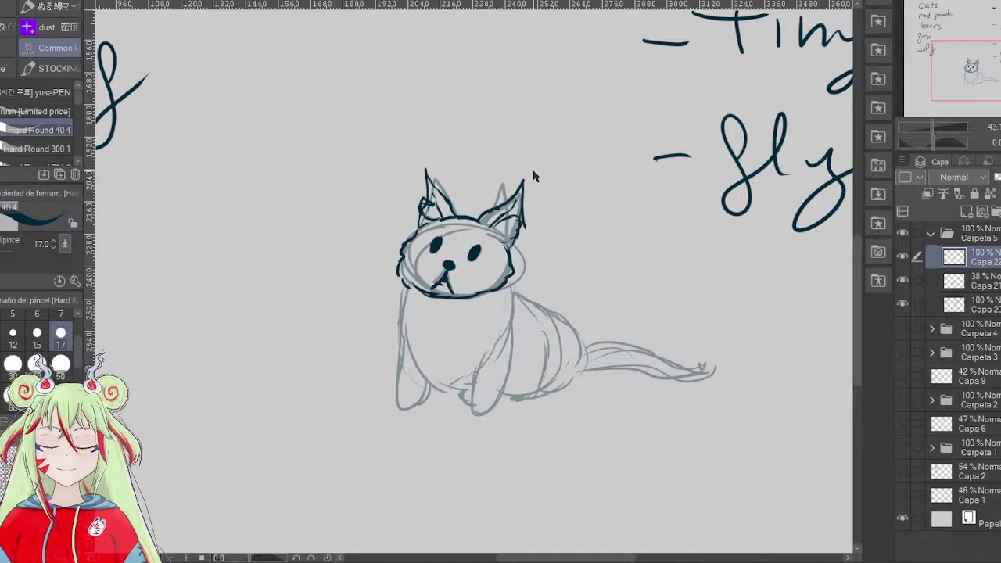
pyautogui.hotkey('ctrl', 'y')
pyautogui.hotkey('ctrl', 'y')
pyautogui.hotkey('ctrl', 'y')
pyautogui.hotkey('ctrl', 'y')
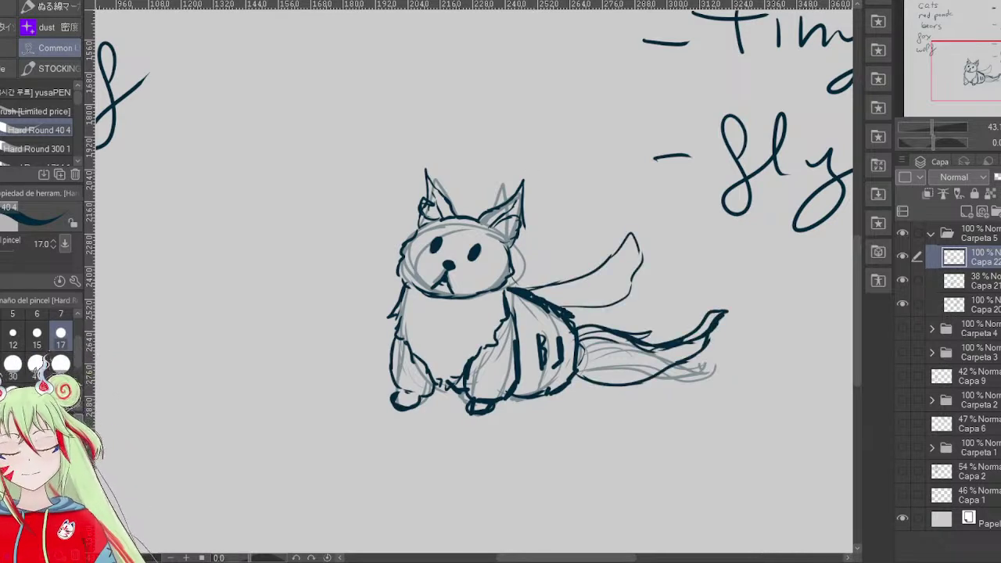
# - Erase the wing and the furry back line with the soft eraser, and redraw a cleaner back line down to the tail
pyautogui.press('e')
pyautogui.moveTo(631, 252)
pyautogui.mouseDown()
pyautogui.moveTo(636, 232)
pyautogui.moveTo(612, 268)
pyautogui.moveTo(618, 294)
pyautogui.moveTo(594, 283)
pyautogui.moveTo(536, 291)
pyautogui.moveTo(592, 302)
pyautogui.moveTo(536, 303)
pyautogui.moveTo(604, 307)
pyautogui.mouseUp()
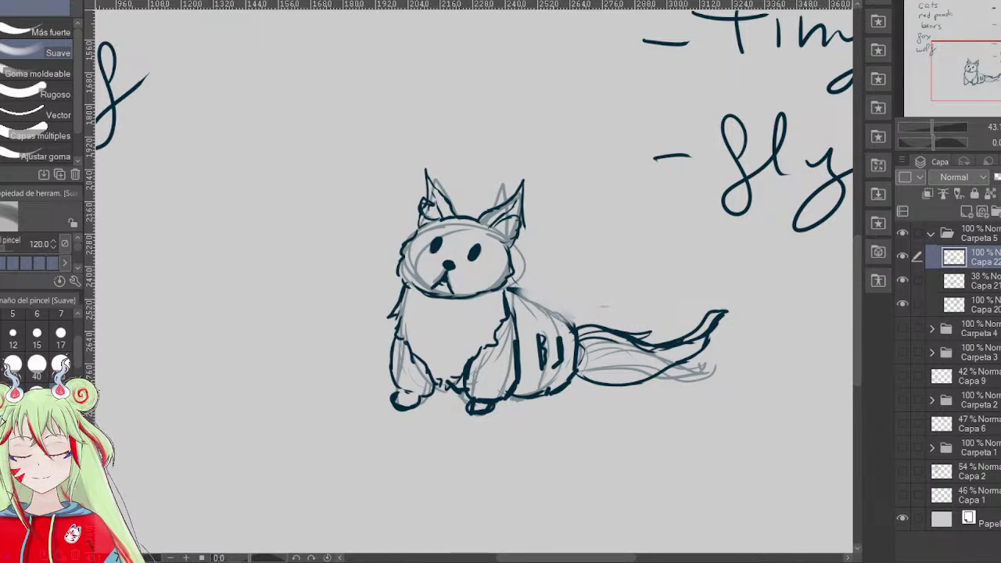
pyautogui.press('b')
pyautogui.moveTo(518, 289); pyautogui.dragTo(577, 335)
pyautogui.moveTo(547, 305); pyautogui.dragTo(568, 337)
pyautogui.moveTo(522, 391)
pyautogui.mouseDown()
pyautogui.moveTo(496, 404)
pyautogui.moveTo(525, 400)
pyautogui.mouseUp()
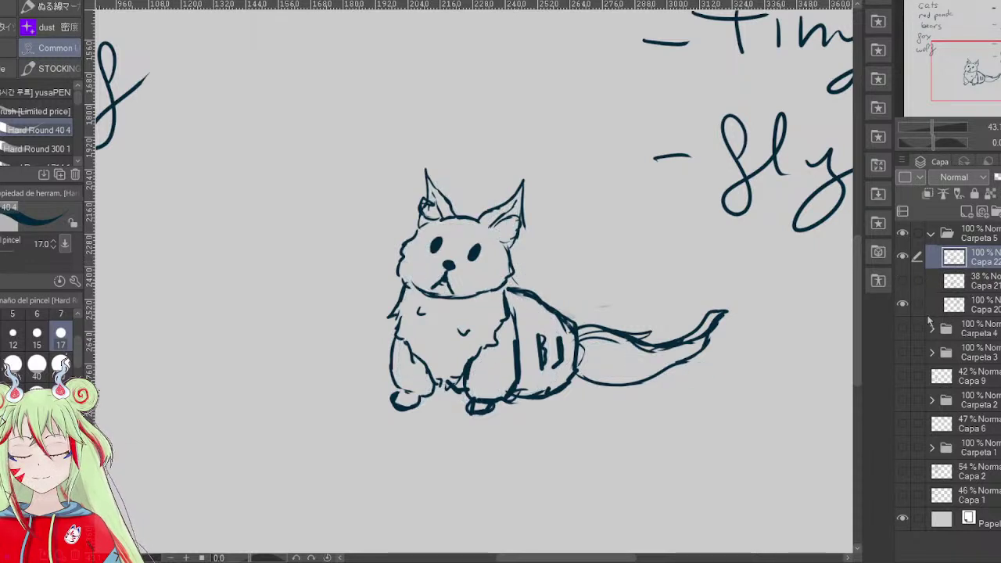
# - On a new layer with the cat line art hidden, sketch a round head wrapped in a scarf with two ends trailing left
pyautogui.click(903, 256)
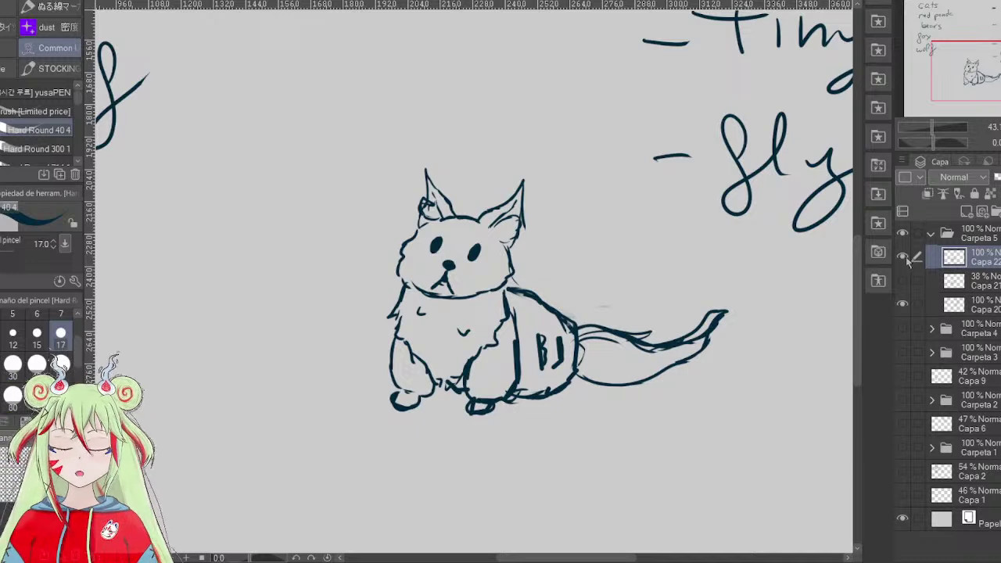
pyautogui.click(967, 212)
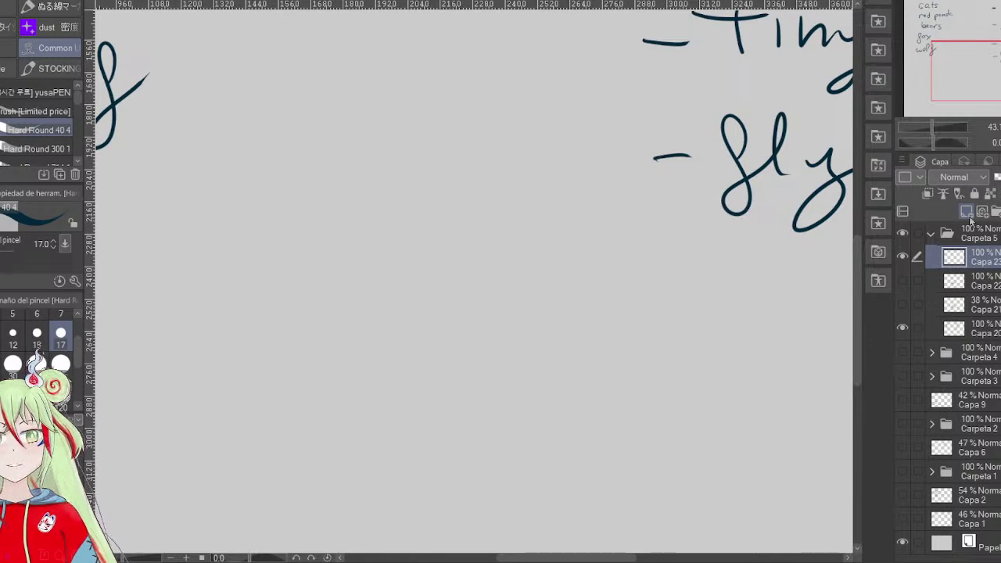
pyautogui.moveTo(442, 197)
pyautogui.mouseDown()
pyautogui.moveTo(396, 234)
pyautogui.moveTo(439, 266)
pyautogui.moveTo(478, 245)
pyautogui.moveTo(465, 200)
pyautogui.moveTo(408, 209)
pyautogui.moveTo(401, 248)
pyautogui.moveTo(464, 254)
pyautogui.mouseUp()
pyautogui.moveTo(405, 247)
pyautogui.mouseDown()
pyautogui.moveTo(452, 250)
pyautogui.moveTo(400, 247)
pyautogui.moveTo(470, 248)
pyautogui.moveTo(474, 256)
pyautogui.moveTo(440, 272)
pyautogui.moveTo(416, 278)
pyautogui.mouseUp()
pyautogui.moveTo(473, 254)
pyautogui.mouseDown()
pyautogui.moveTo(473, 272)
pyautogui.moveTo(409, 278)
pyautogui.mouseUp()
pyautogui.moveTo(470, 255)
pyautogui.mouseDown()
pyautogui.moveTo(411, 277)
pyautogui.moveTo(311, 289)
pyautogui.moveTo(289, 320)
pyautogui.mouseUp()
pyautogui.moveTo(411, 282)
pyautogui.mouseDown()
pyautogui.moveTo(336, 296)
pyautogui.moveTo(288, 308)
pyautogui.mouseUp()
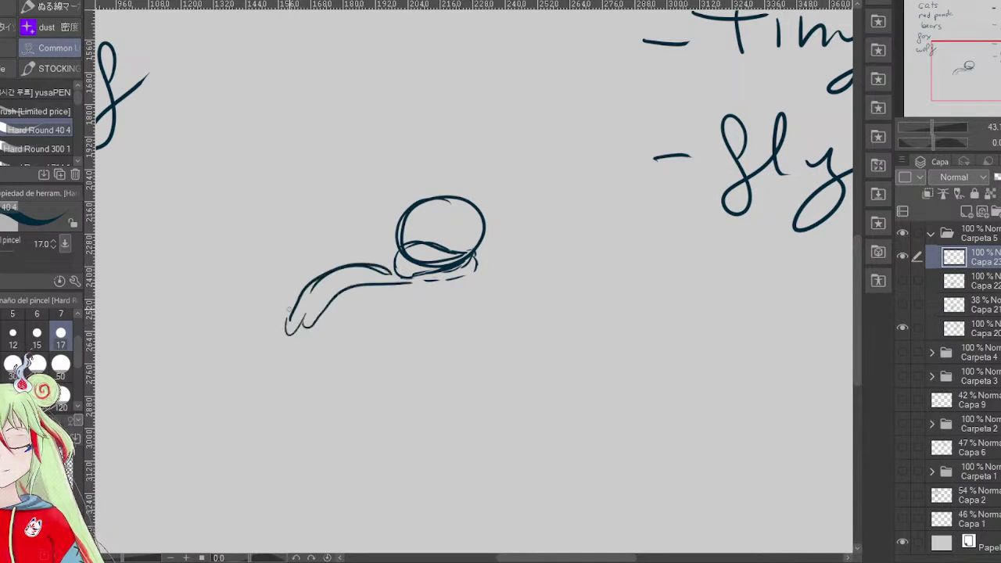
pyautogui.moveTo(335, 261)
pyautogui.mouseDown()
pyautogui.moveTo(304, 272)
pyautogui.moveTo(313, 275)
pyautogui.moveTo(293, 263)
pyautogui.moveTo(341, 266)
pyautogui.mouseUp()
# - Sketch a small rounded body below the scarf, with two short arms resting on its front
pyautogui.moveTo(406, 283)
pyautogui.mouseDown()
pyautogui.moveTo(397, 321)
pyautogui.moveTo(427, 327)
pyautogui.mouseUp()
pyautogui.moveTo(466, 279)
pyautogui.mouseDown()
pyautogui.moveTo(467, 313)
pyautogui.moveTo(411, 335)
pyautogui.mouseUp()
pyautogui.moveTo(407, 284)
pyautogui.mouseDown()
pyautogui.moveTo(399, 333)
pyautogui.moveTo(469, 297)
pyautogui.mouseUp()
pyautogui.moveTo(466, 320); pyautogui.dragTo(455, 336)
pyautogui.moveTo(395, 312); pyautogui.dragTo(398, 323)
pyautogui.moveTo(419, 286)
pyautogui.mouseDown()
pyautogui.moveTo(425, 300)
pyautogui.moveTo(414, 308)
pyautogui.moveTo(461, 300)
pyautogui.mouseUp()
pyautogui.moveTo(460, 301)
pyautogui.mouseDown()
pyautogui.moveTo(440, 311)
pyautogui.moveTo(434, 297)
pyautogui.moveTo(460, 309)
pyautogui.mouseUp()
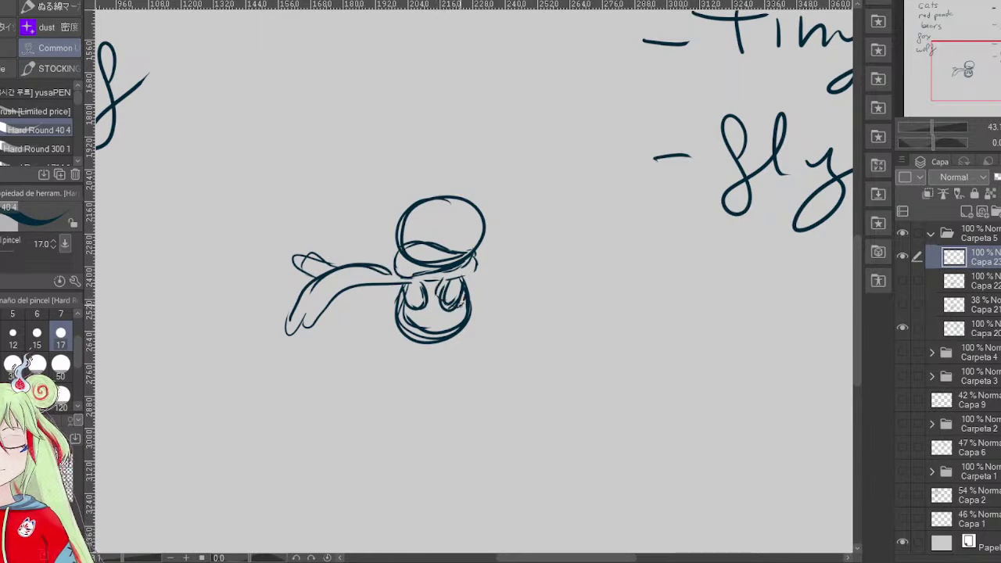
pyautogui.moveTo(419, 283)
pyautogui.mouseDown()
pyautogui.moveTo(422, 307)
pyautogui.moveTo(411, 313)
pyautogui.moveTo(397, 285)
pyautogui.moveTo(395, 294)
pyautogui.mouseUp()
pyautogui.moveTo(429, 298); pyautogui.dragTo(418, 316)
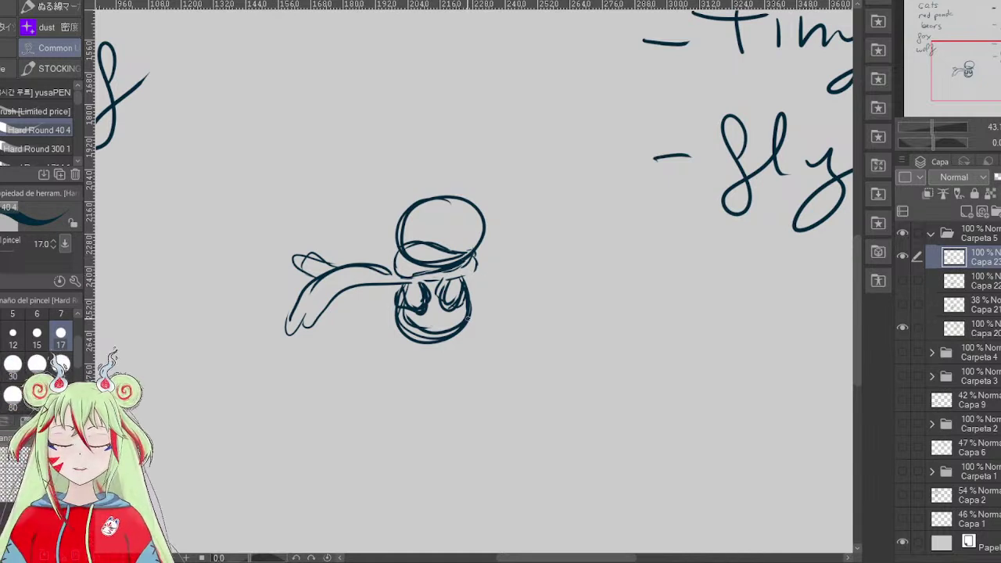
# - Add two tiny feet beneath the rounded body and thicken its lower outline
pyautogui.moveTo(413, 331)
pyautogui.mouseDown()
pyautogui.moveTo(410, 346)
pyautogui.moveTo(431, 336)
pyautogui.moveTo(438, 345)
pyautogui.mouseUp()
pyautogui.moveTo(468, 316)
pyautogui.mouseDown()
pyautogui.moveTo(434, 347)
pyautogui.moveTo(413, 347)
pyautogui.mouseUp()
pyautogui.moveTo(410, 319)
pyautogui.mouseDown()
pyautogui.moveTo(398, 339)
pyautogui.moveTo(399, 322)
pyautogui.mouseUp()
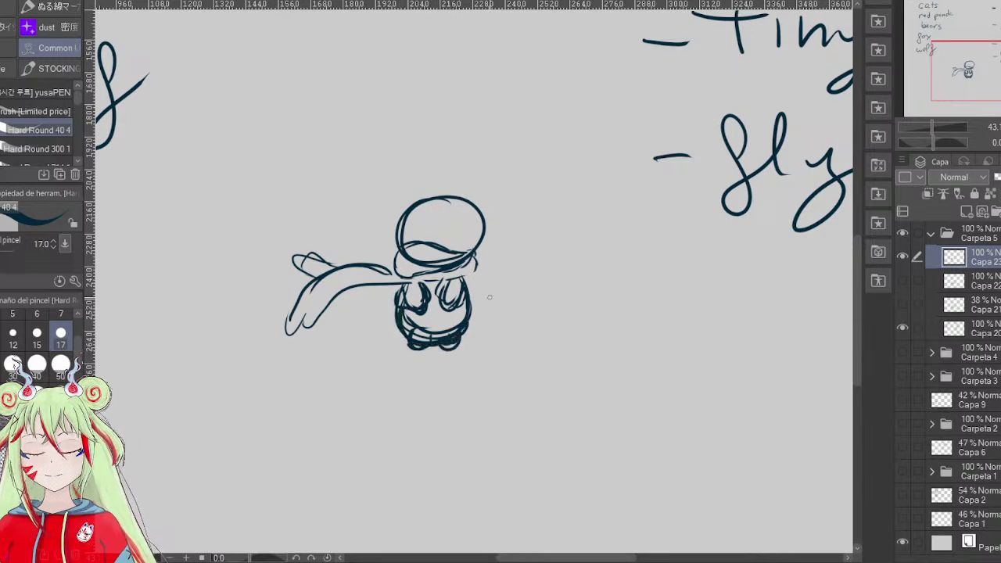
# - Draw two small oval eyes on the head and two tall pointed ears above it
pyautogui.moveTo(453, 224)
pyautogui.mouseDown()
pyautogui.moveTo(453, 234)
pyautogui.moveTo(430, 236)
pyautogui.mouseUp()
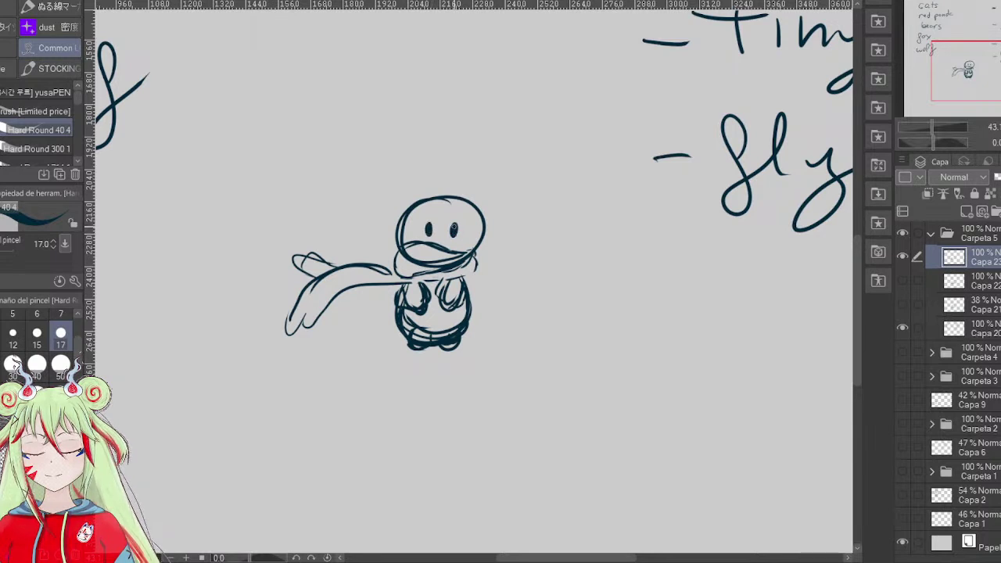
pyautogui.moveTo(449, 203)
pyautogui.mouseDown()
pyautogui.moveTo(483, 165)
pyautogui.moveTo(488, 227)
pyautogui.mouseUp()
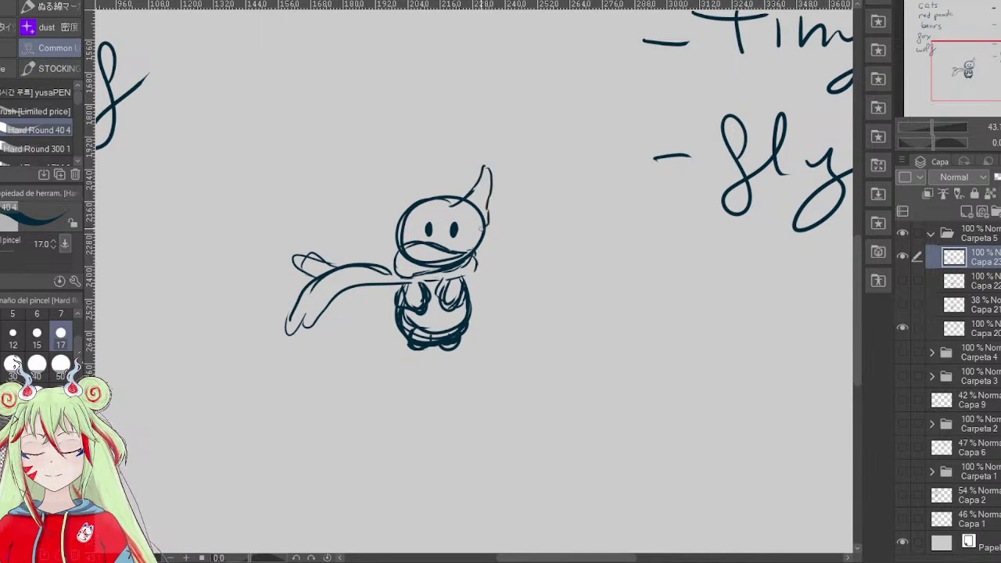
pyautogui.moveTo(427, 200)
pyautogui.mouseDown()
pyautogui.moveTo(407, 161)
pyautogui.moveTo(400, 214)
pyautogui.mouseUp()
pyautogui.moveTo(419, 174); pyautogui.dragTo(432, 195)
pyautogui.moveTo(409, 154)
pyautogui.mouseDown()
pyautogui.moveTo(425, 184)
pyautogui.moveTo(415, 172)
pyautogui.moveTo(484, 167)
pyautogui.moveTo(486, 185)
pyautogui.mouseUp()
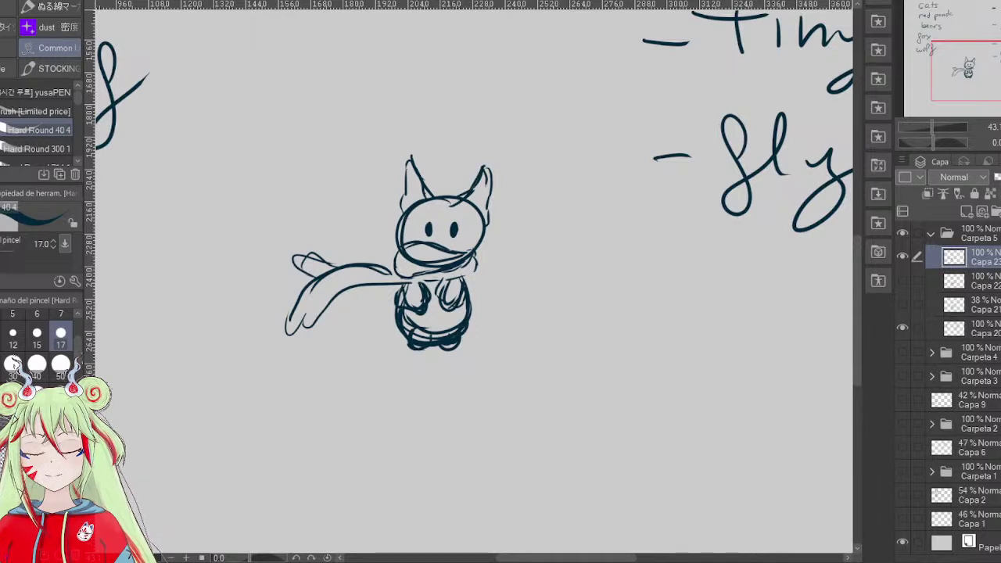
# - Erase the head outline where it crosses the ears, and clear the chin line inside the scarf with the eraser at size 17
pyautogui.press('e')
pyautogui.moveTo(421, 206); pyautogui.dragTo(416, 209)
pyautogui.moveTo(473, 205); pyautogui.dragTo(470, 209)
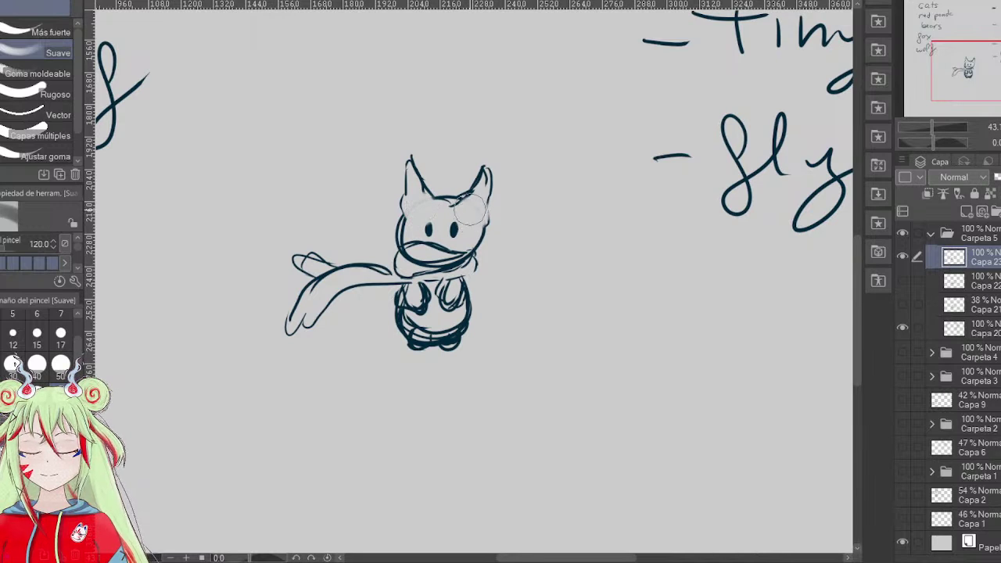
pyautogui.press('p')
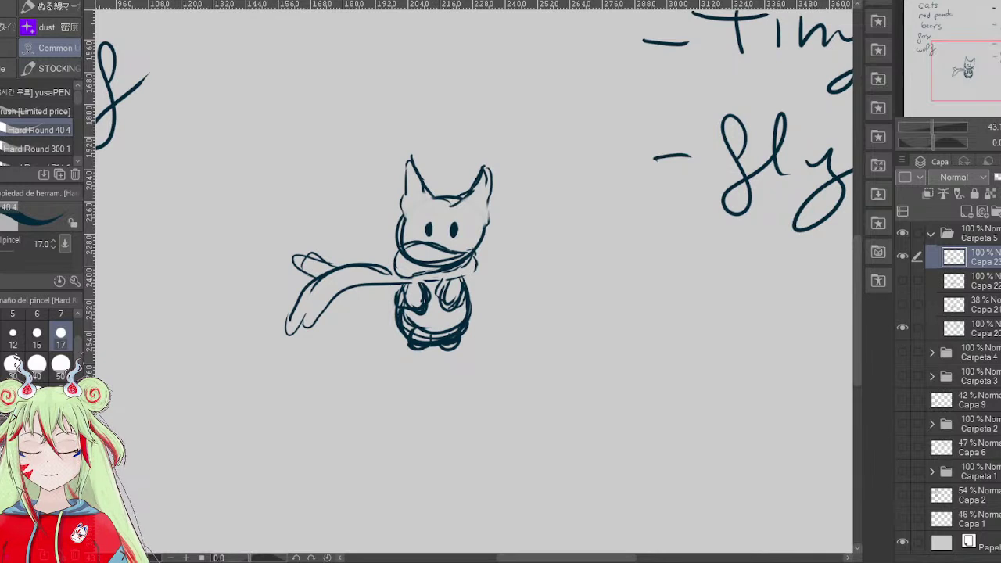
pyautogui.press('e')
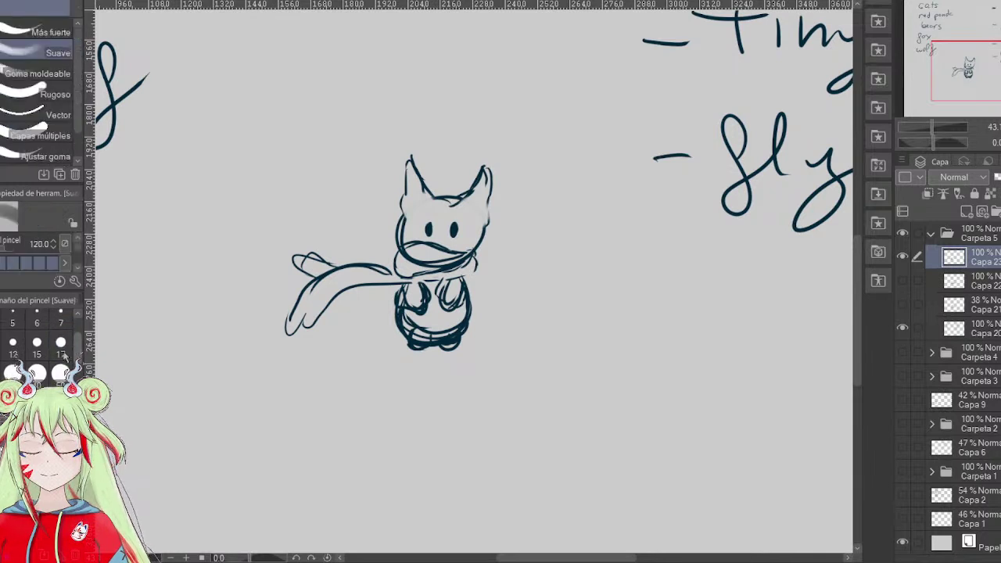
pyautogui.moveTo(445, 263)
pyautogui.mouseDown()
pyautogui.moveTo(409, 260)
pyautogui.moveTo(451, 261)
pyautogui.mouseUp()
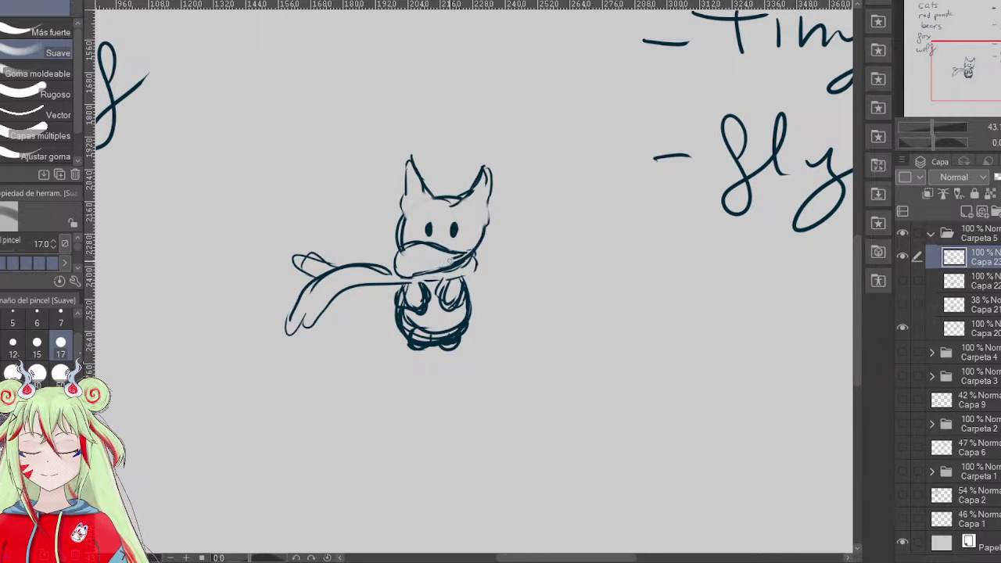
# - Try darker face sides with whiskers on both cheeks, and undo them
pyautogui.press('p')
pyautogui.moveTo(400, 223); pyautogui.dragTo(399, 252)
pyautogui.moveTo(485, 223)
pyautogui.mouseDown()
pyautogui.moveTo(468, 257)
pyautogui.moveTo(482, 232)
pyautogui.moveTo(501, 233)
pyautogui.moveTo(497, 262)
pyautogui.mouseUp()
pyautogui.moveTo(404, 237); pyautogui.dragTo(377, 246)
pyautogui.moveTo(416, 239); pyautogui.dragTo(366, 261)
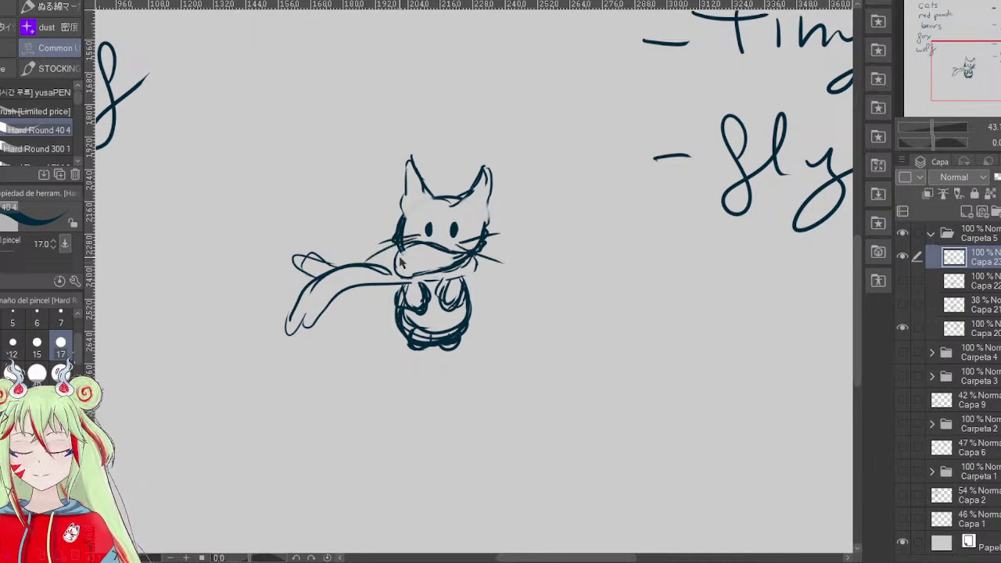
pyautogui.hotkey('ctrl', 'z')
pyautogui.hotkey('ctrl', 'z')
pyautogui.hotkey('ctrl', 'z')
pyautogui.hotkey('ctrl', 'z')
pyautogui.hotkey('ctrl', 'z')
# - Add a scarf fold and inner ear lines, enlarge the eyes, and give the cheeks a fluffy outline
pyautogui.moveTo(400, 249)
pyautogui.mouseDown()
pyautogui.moveTo(395, 272)
pyautogui.moveTo(427, 277)
pyautogui.moveTo(419, 257)
pyautogui.mouseUp()
pyautogui.moveTo(422, 205)
pyautogui.mouseDown()
pyautogui.moveTo(439, 196)
pyautogui.moveTo(418, 201)
pyautogui.mouseUp()
pyautogui.moveTo(480, 181)
pyautogui.mouseDown()
pyautogui.moveTo(474, 205)
pyautogui.moveTo(463, 208)
pyautogui.moveTo(461, 194)
pyautogui.mouseUp()
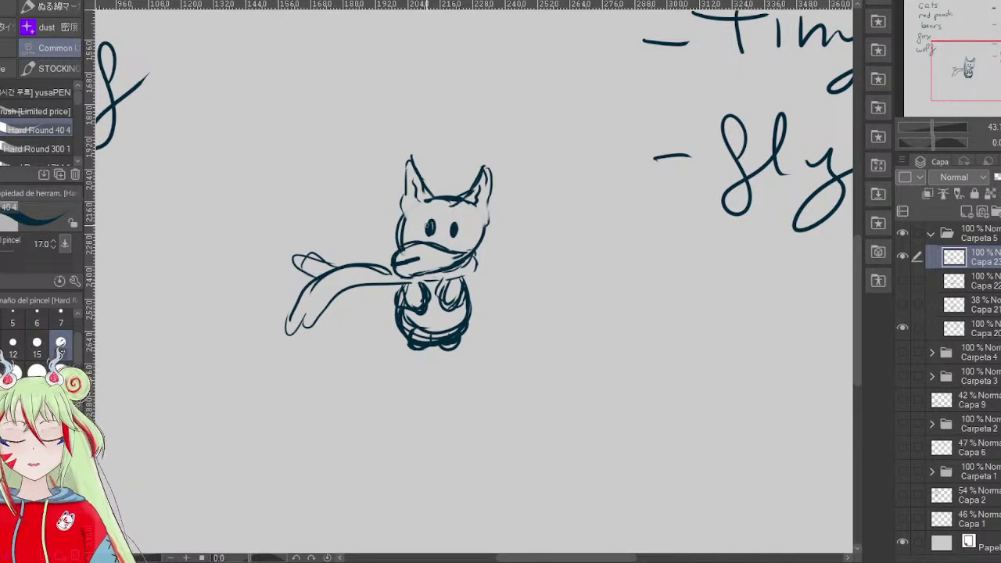
pyautogui.moveTo(454, 222)
pyautogui.mouseDown()
pyautogui.moveTo(456, 233)
pyautogui.moveTo(483, 239)
pyautogui.moveTo(474, 256)
pyautogui.mouseUp()
pyautogui.moveTo(402, 214); pyautogui.dragTo(391, 252)
pyautogui.moveTo(484, 222); pyautogui.dragTo(476, 250)
pyautogui.moveTo(488, 210); pyautogui.dragTo(485, 223)
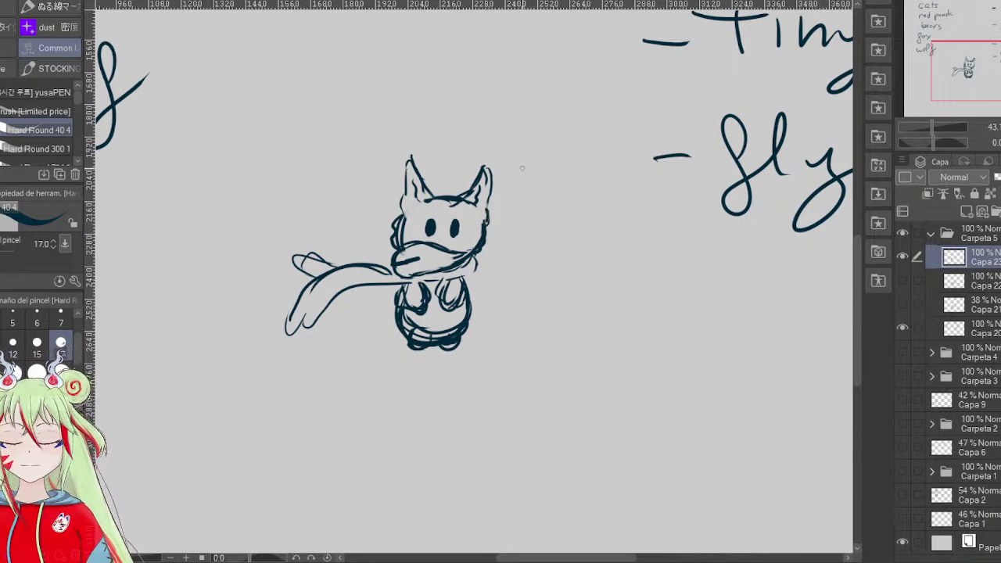
# - Try a bushy upturned tail on the right of the body, with dark strokes across it
pyautogui.moveTo(467, 312)
pyautogui.mouseDown()
pyautogui.moveTo(510, 246)
pyautogui.moveTo(493, 316)
pyautogui.moveTo(510, 291)
pyautogui.moveTo(509, 239)
pyautogui.moveTo(494, 307)
pyautogui.moveTo(463, 288)
pyautogui.moveTo(472, 263)
pyautogui.moveTo(499, 255)
pyautogui.moveTo(507, 239)
pyautogui.mouseUp()
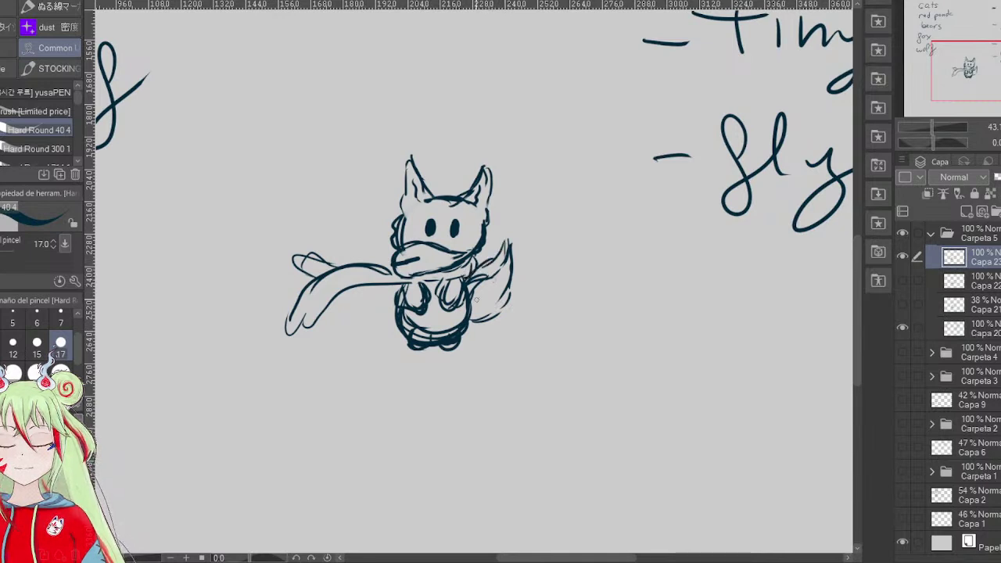
pyautogui.moveTo(473, 299); pyautogui.dragTo(500, 264)
pyautogui.moveTo(483, 301); pyautogui.dragTo(500, 252)
pyautogui.moveTo(488, 322); pyautogui.dragTo(499, 244)
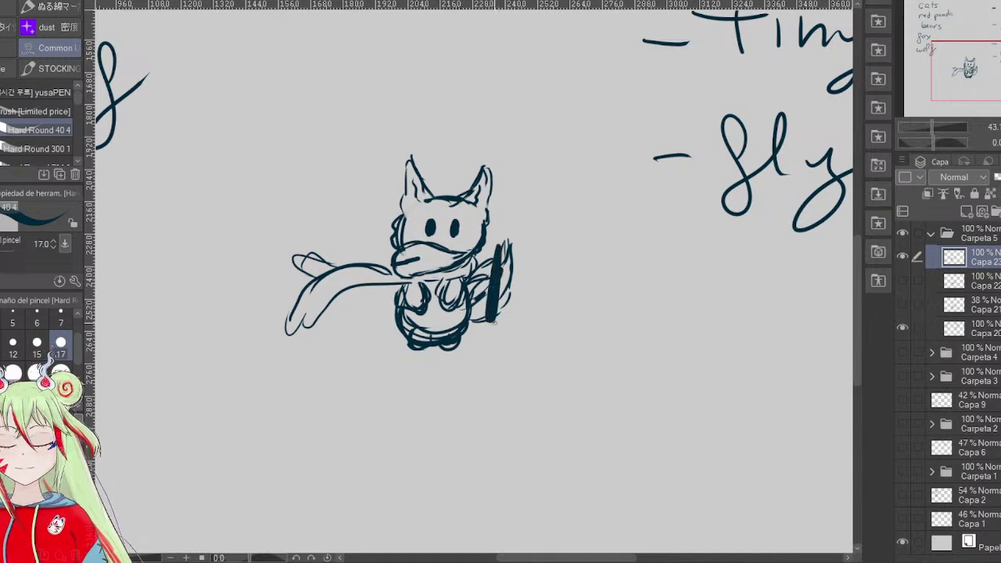
# - Erase the bushy tail beside the body and enlarge the soft eraser to size 50
pyautogui.press('e')
pyautogui.moveTo(498, 300)
pyautogui.mouseDown()
pyautogui.moveTo(497, 246)
pyautogui.moveTo(504, 286)
pyautogui.moveTo(503, 252)
pyautogui.moveTo(488, 264)
pyautogui.moveTo(476, 320)
pyautogui.moveTo(484, 264)
pyautogui.moveTo(483, 304)
pyautogui.mouseUp()
pyautogui.press(']')
pyautogui.press(']')
pyautogui.press(']')
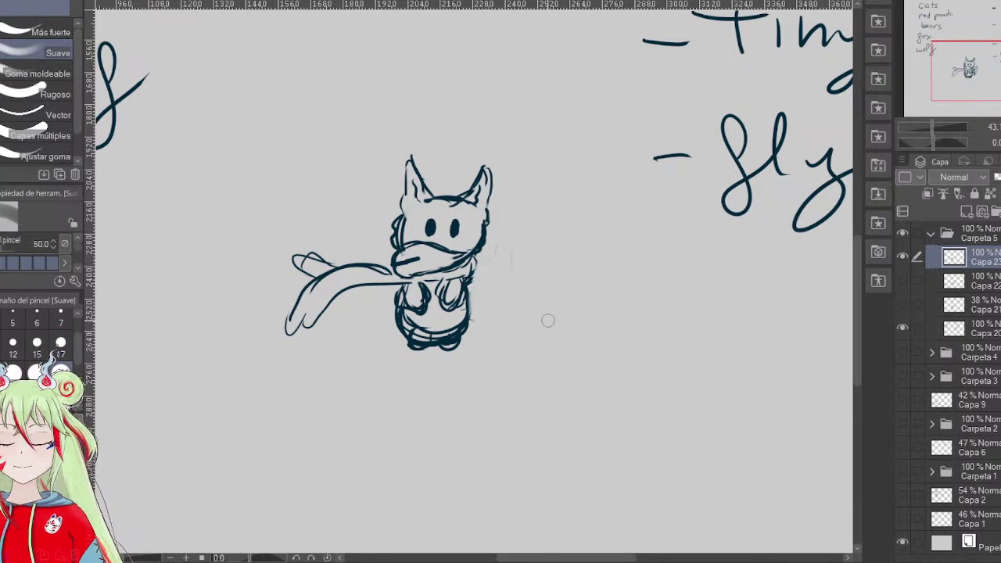